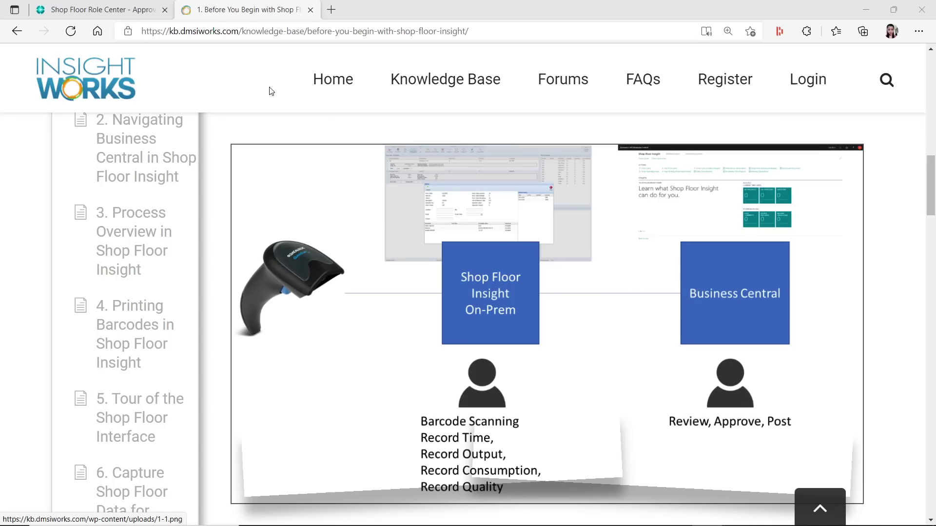
In My Settings, set the role to Shop Floor Insight Approver and reload the role center
{"action": "left_click", "coordinate": [97, 10]}
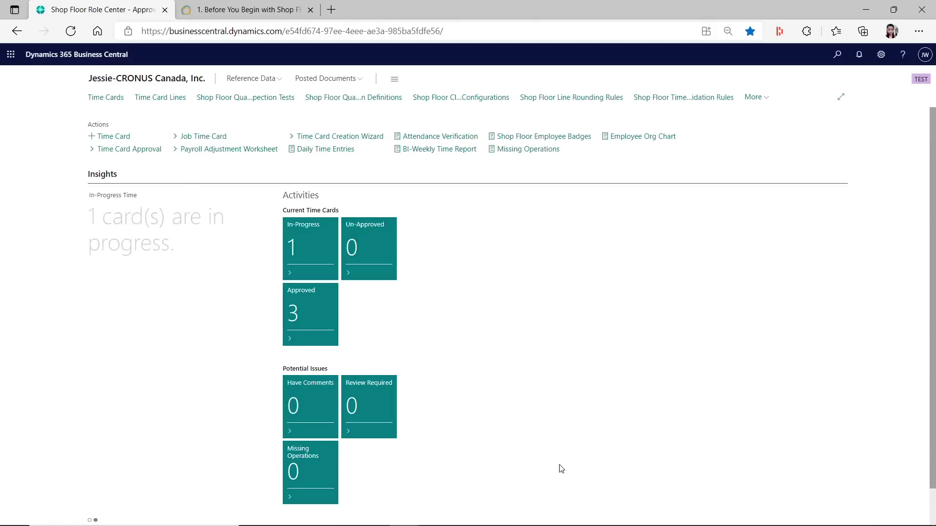
{"action": "left_click", "coordinate": [881, 55]}
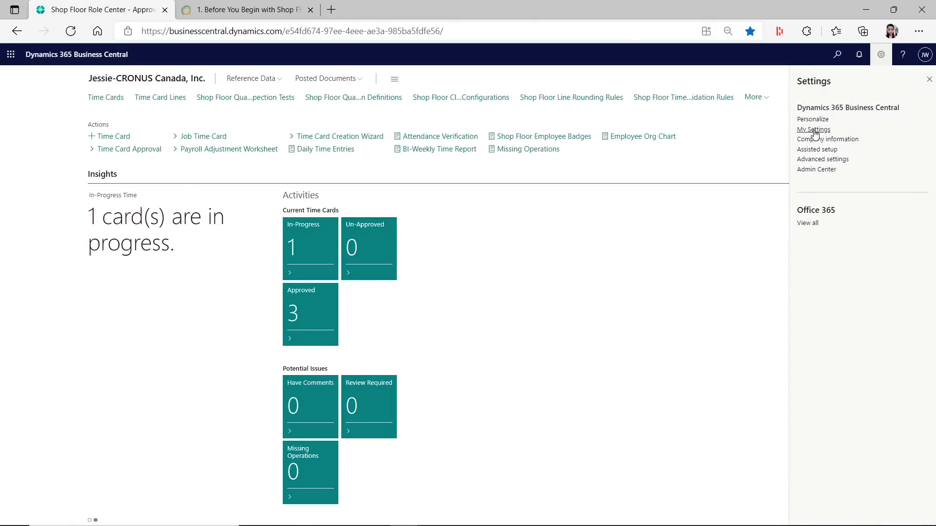
{"action": "left_click", "coordinate": [813, 129]}
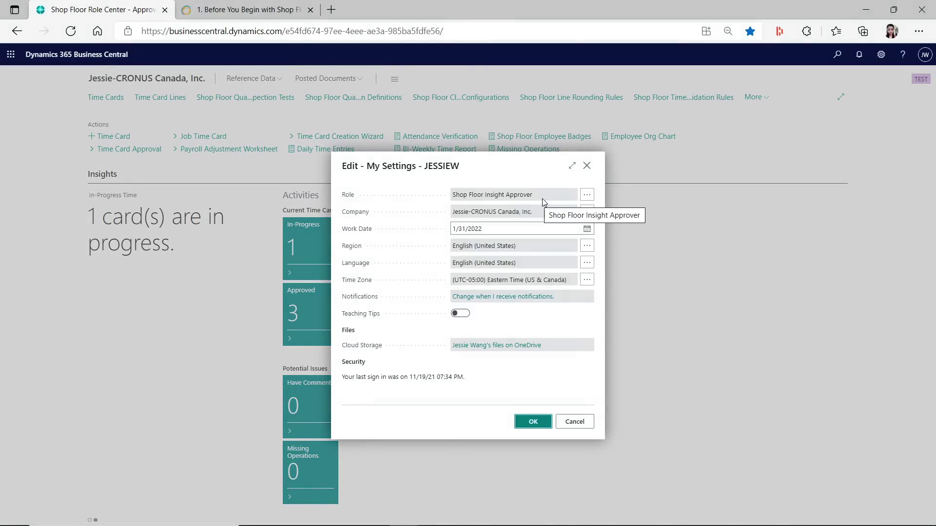
{"action": "left_click", "coordinate": [586, 195]}
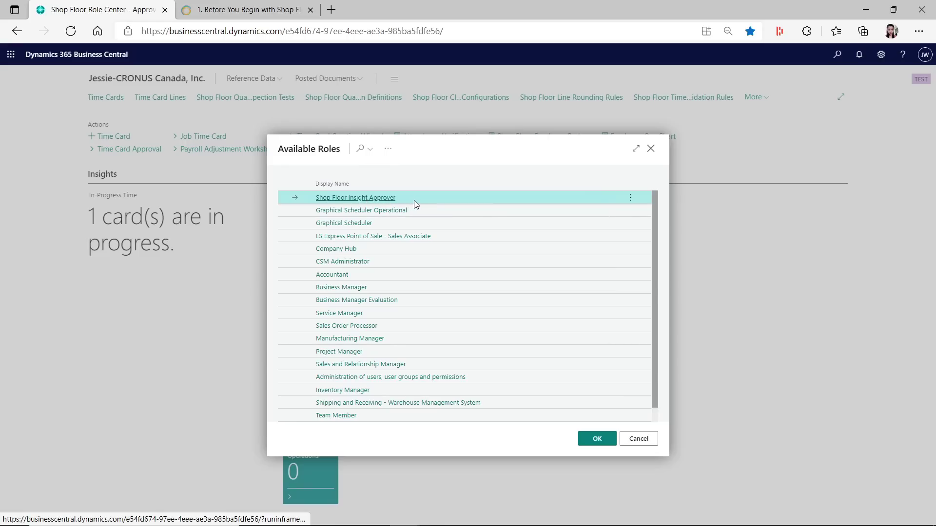
{"action": "left_click", "coordinate": [604, 441]}
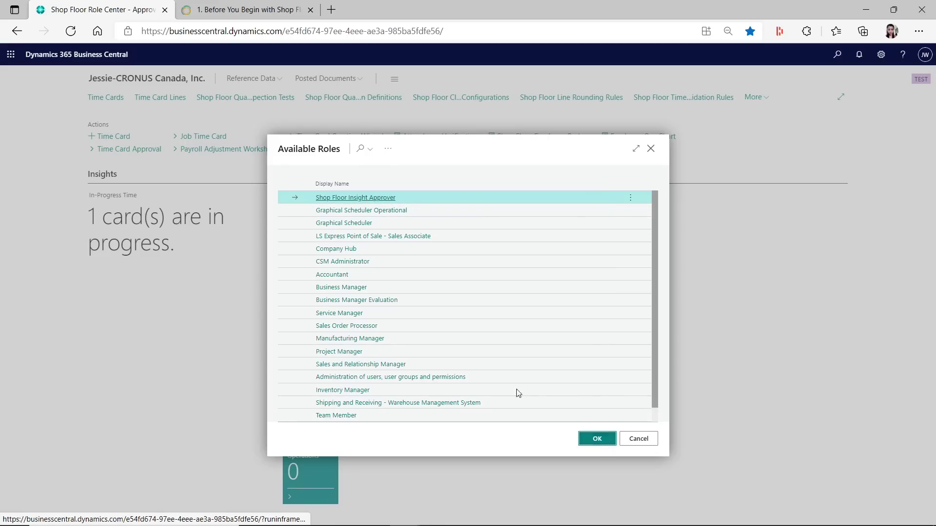
{"action": "left_click", "coordinate": [533, 423]}
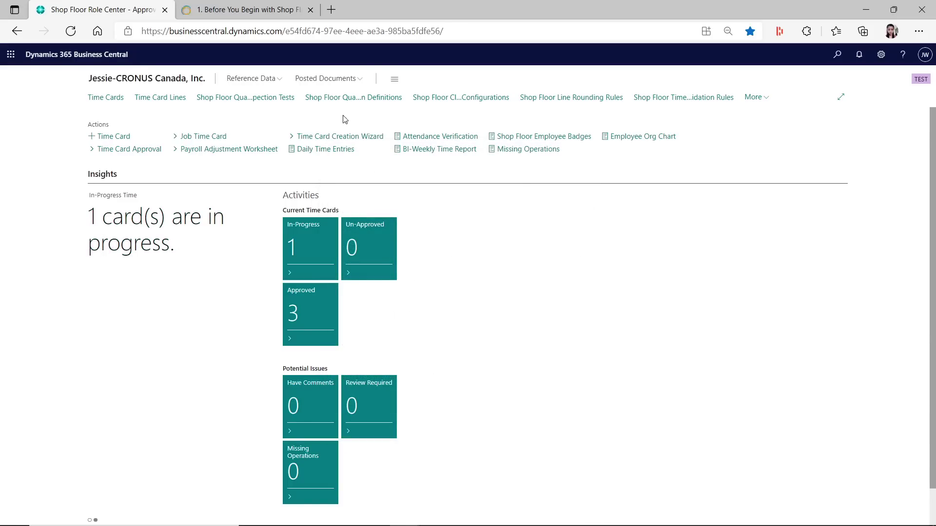
Expand the role center navigation and browse the Reference Data and Posted Documents menus, ending on Reference Data
{"action": "left_click", "coordinate": [765, 102]}
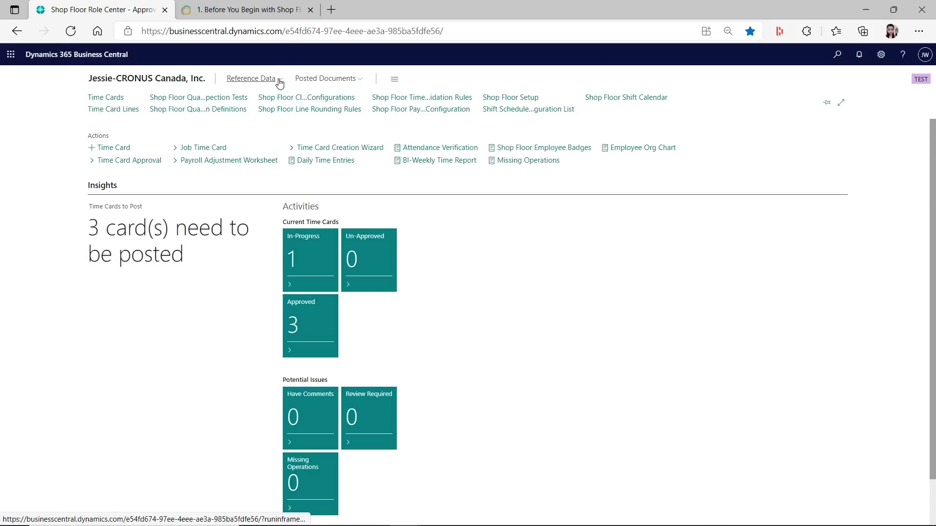
{"action": "left_click", "coordinate": [263, 79]}
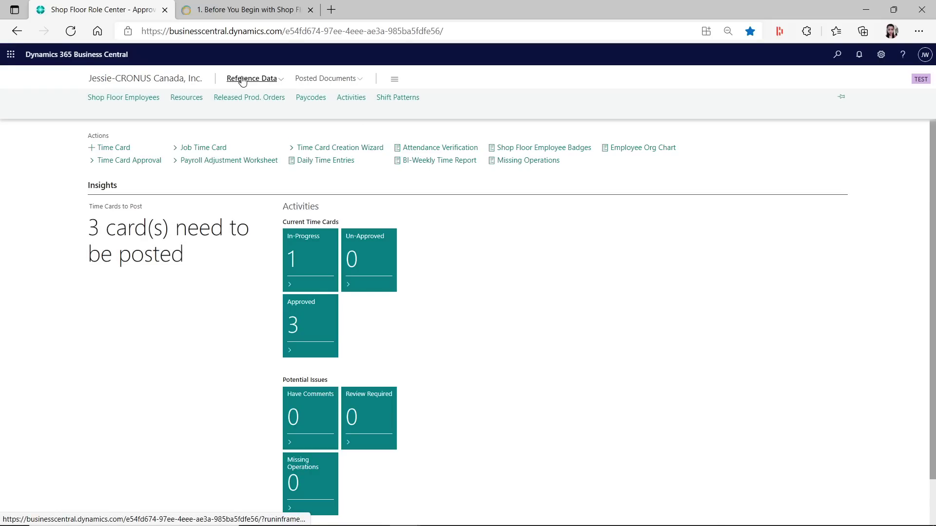
{"action": "left_click", "coordinate": [348, 83]}
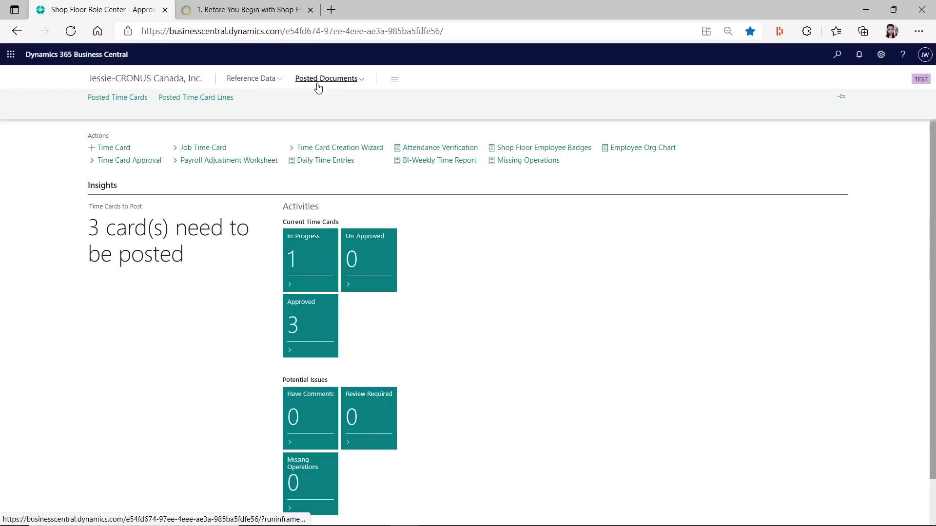
{"action": "left_click", "coordinate": [269, 84]}
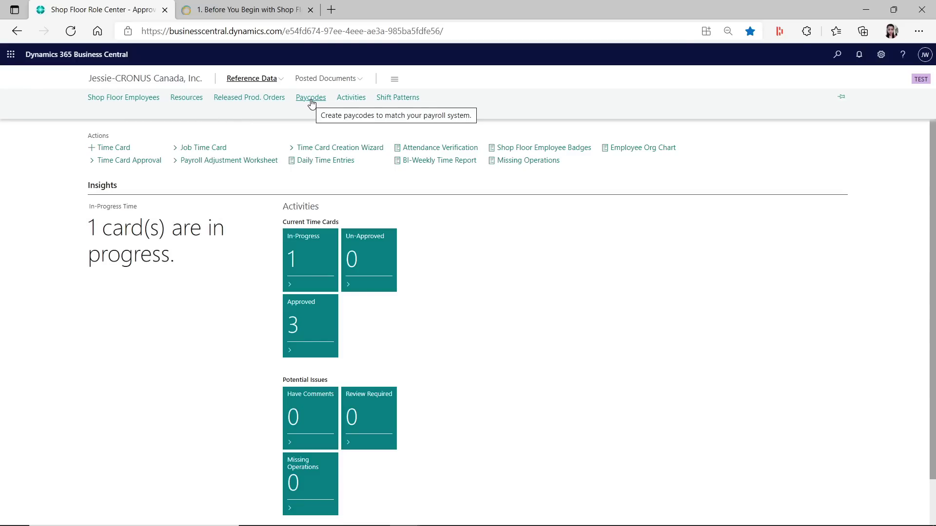
{"action": "left_click", "coordinate": [311, 99]}
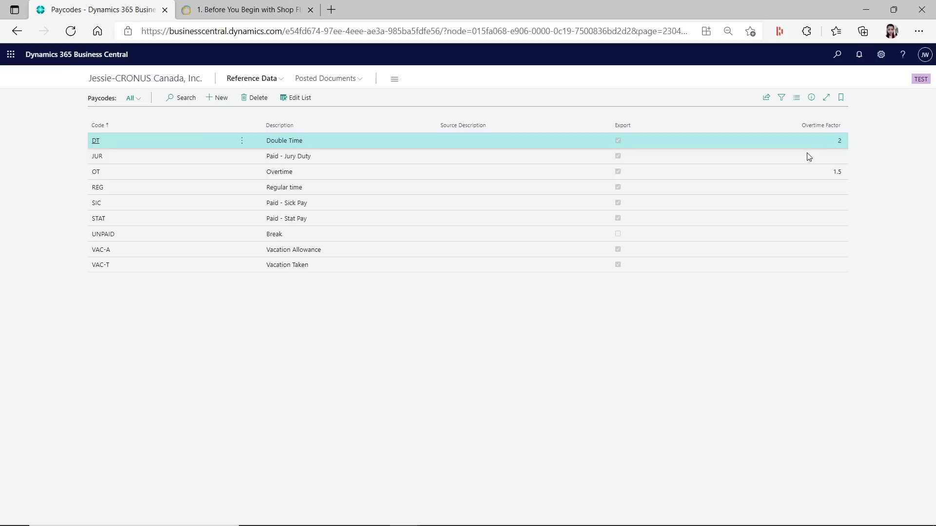
{"action": "left_click", "coordinate": [252, 170]}
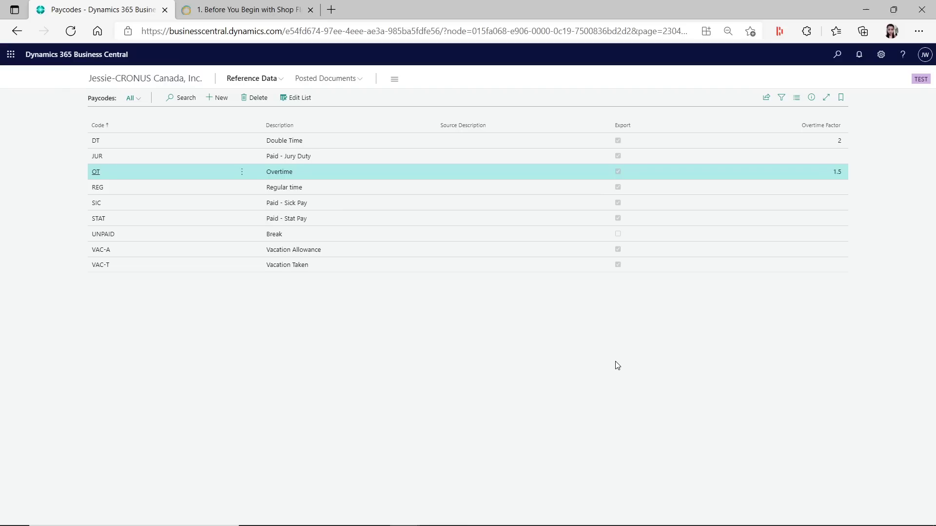
Open the Activities list from Reference Data and scroll through codes from 105 Engineering onward
{"action": "left_click", "coordinate": [168, 78]}
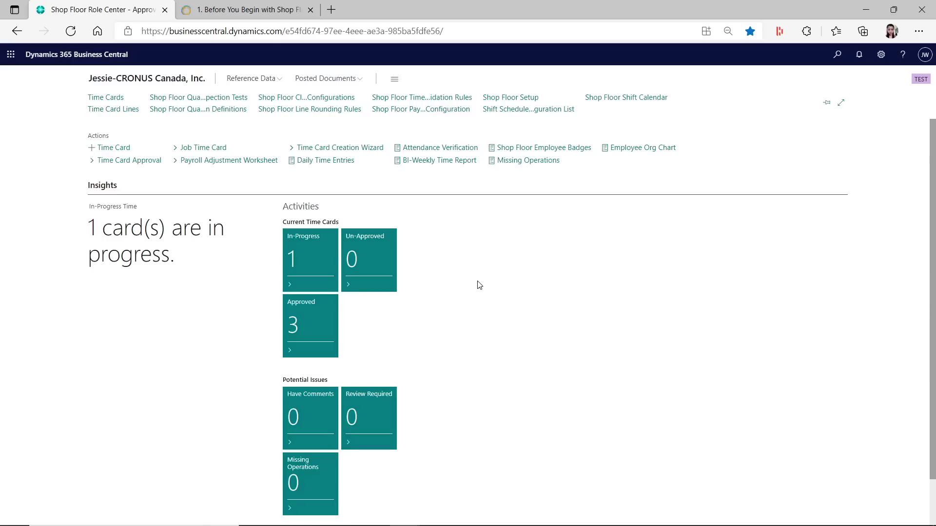
{"action": "left_click", "coordinate": [271, 78]}
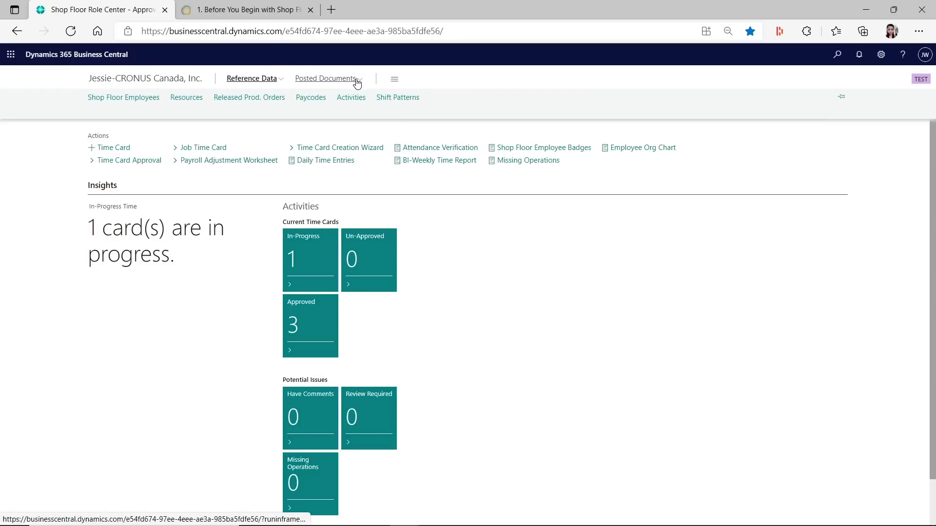
{"action": "left_click", "coordinate": [353, 98]}
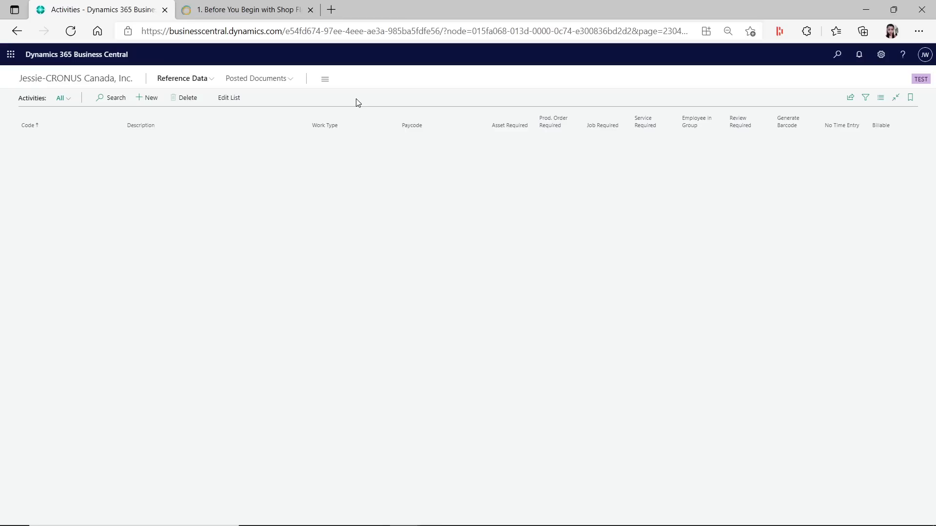
{"action": "scroll", "coordinate": [177, 357], "scroll_direction": "down", "scroll_amount": 5}
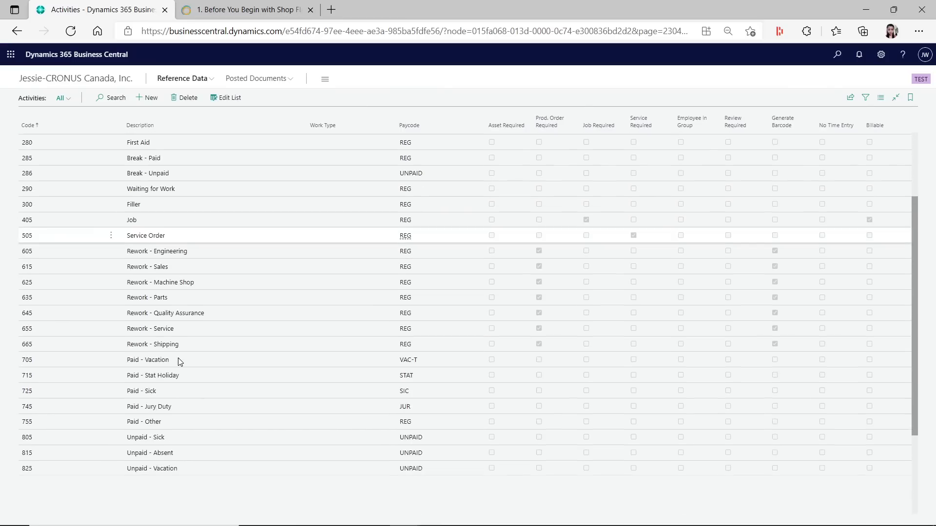
{"action": "scroll", "coordinate": [185, 364], "scroll_direction": "up", "scroll_amount": 5}
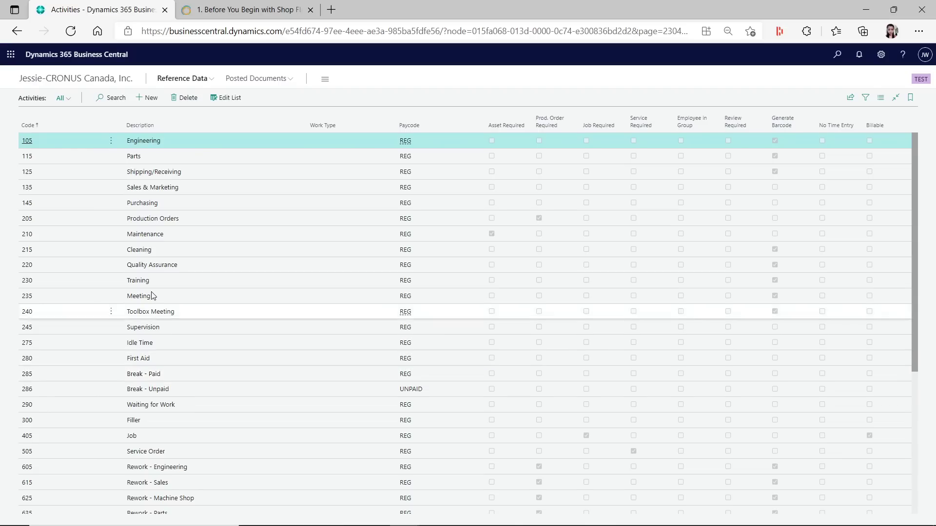
{"action": "scroll", "coordinate": [204, 428], "scroll_direction": "down", "scroll_amount": 5}
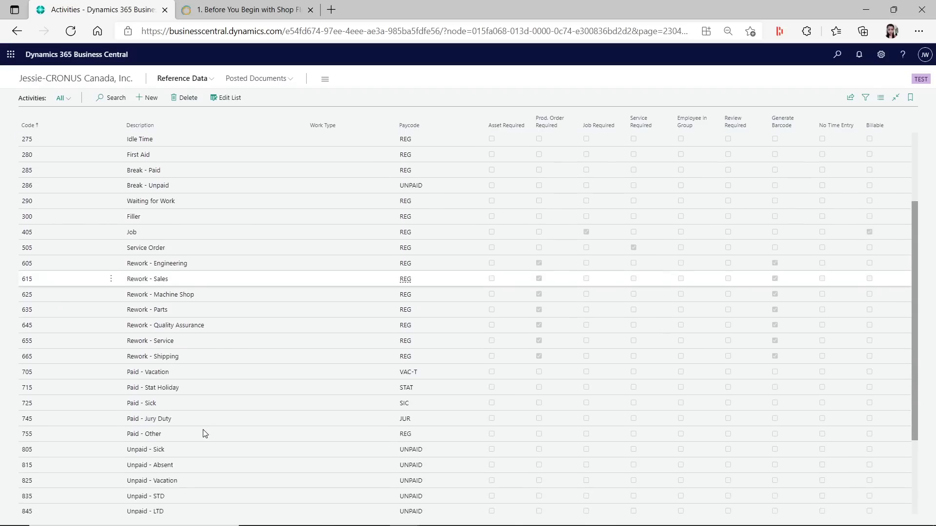
{"action": "scroll", "coordinate": [204, 433], "scroll_direction": "up", "scroll_amount": 5}
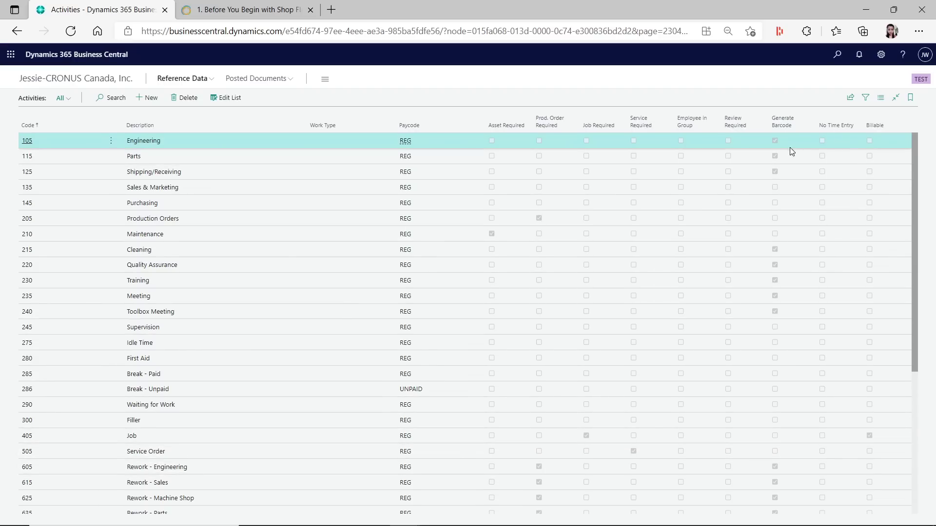
Turn on Generate Barcode for activity 105 Engineering and review the rest of the Activities list
{"action": "scroll", "coordinate": [785, 156], "scroll_direction": "down", "scroll_amount": 5}
{"action": "scroll", "coordinate": [780, 151], "scroll_direction": "up", "scroll_amount": 5}
{"action": "left_click", "coordinate": [776, 140]}
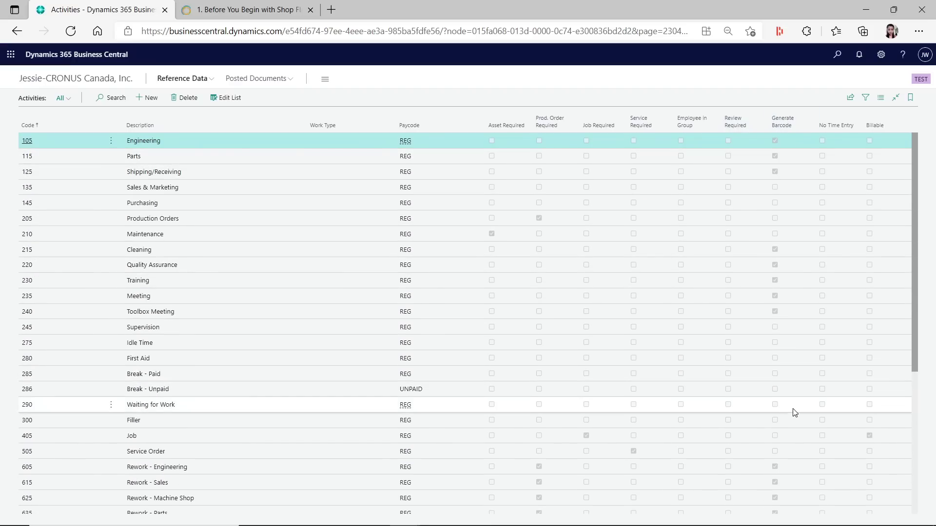
{"action": "scroll", "coordinate": [794, 411], "scroll_direction": "down", "scroll_amount": 5}
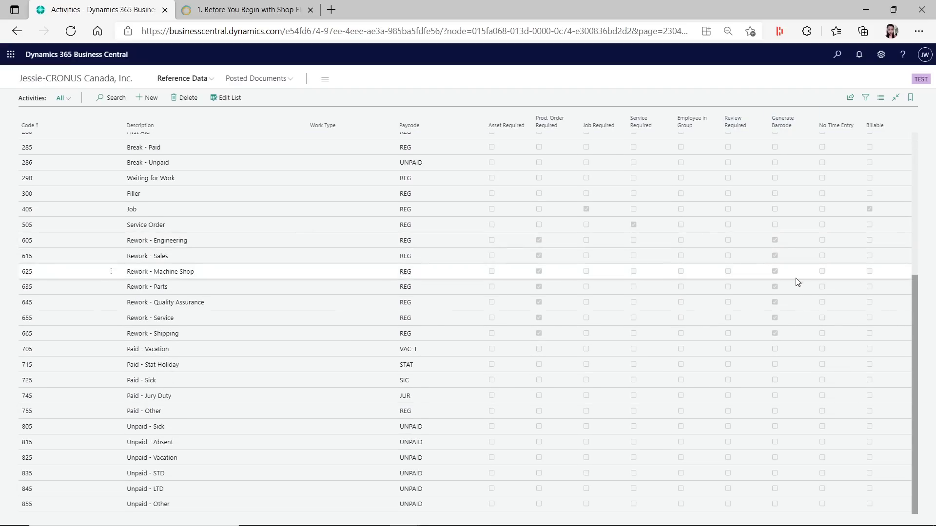
{"action": "scroll", "coordinate": [796, 279], "scroll_direction": "up", "scroll_amount": 4}
{"action": "scroll", "coordinate": [796, 317], "scroll_direction": "up", "scroll_amount": 1}
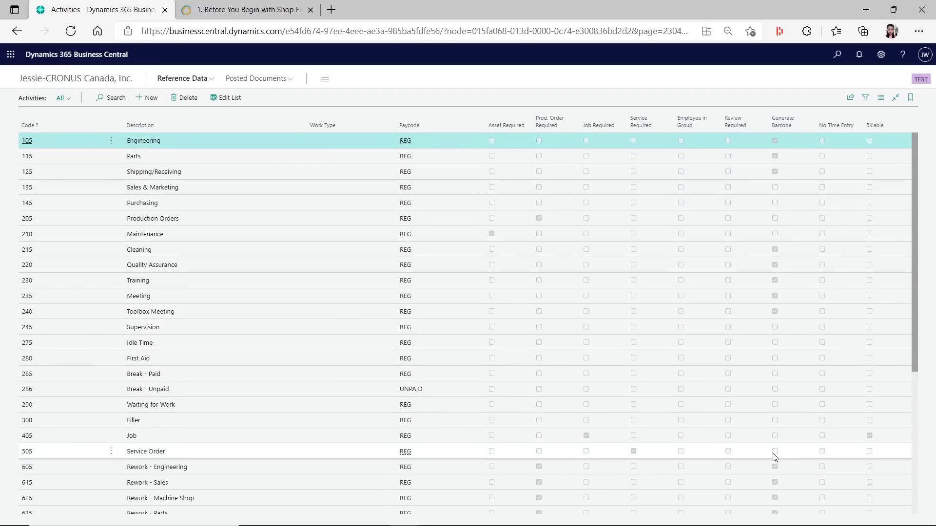
{"action": "scroll", "coordinate": [789, 461], "scroll_direction": "down", "scroll_amount": 5}
{"action": "scroll", "coordinate": [784, 460], "scroll_direction": "up", "scroll_amount": 5}
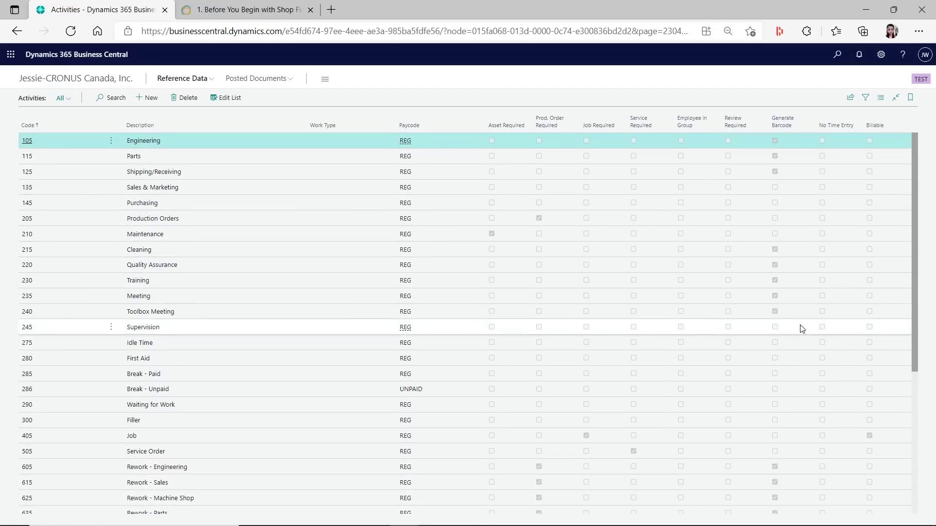
{"action": "scroll", "coordinate": [799, 331], "scroll_direction": "down", "scroll_amount": 5}
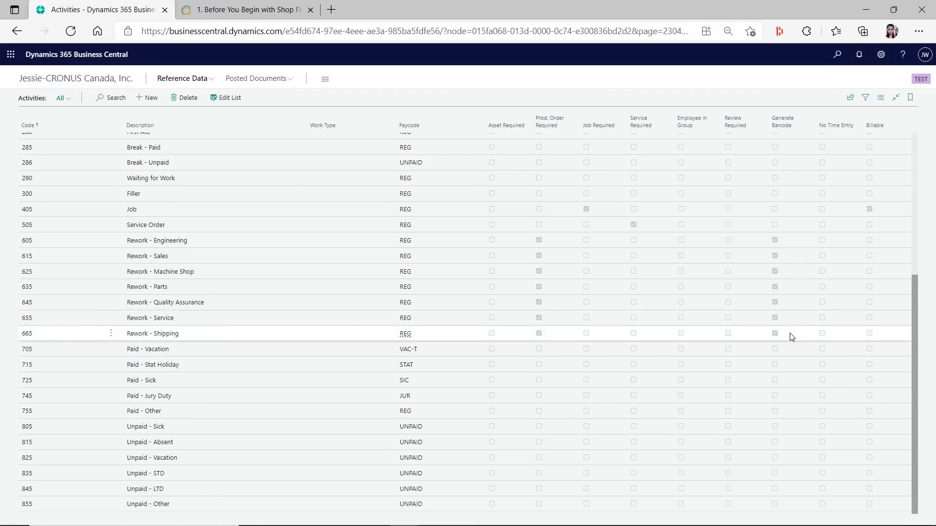
{"action": "scroll", "coordinate": [790, 338], "scroll_direction": "up", "scroll_amount": 5}
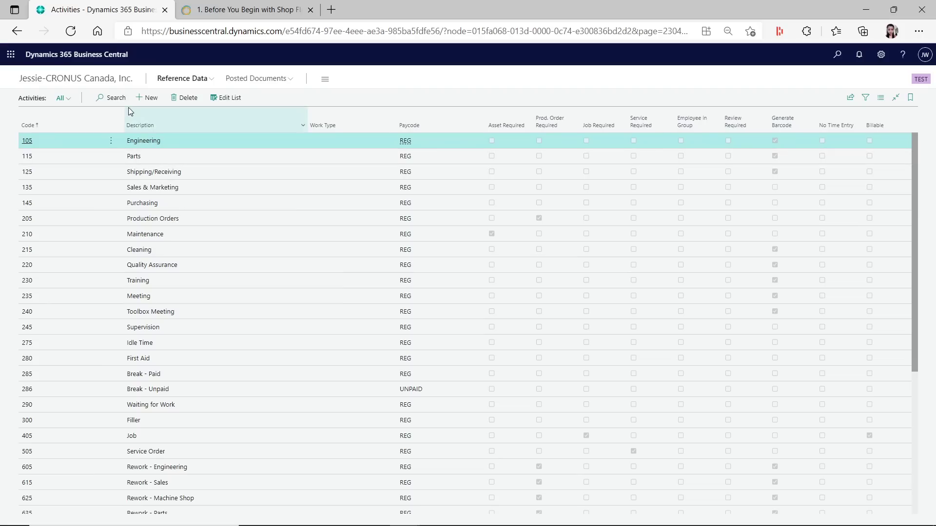
View the MF8 shift pattern card from Shift Patterns, then return to the Shift Patterns list
{"action": "left_click", "coordinate": [194, 80]}
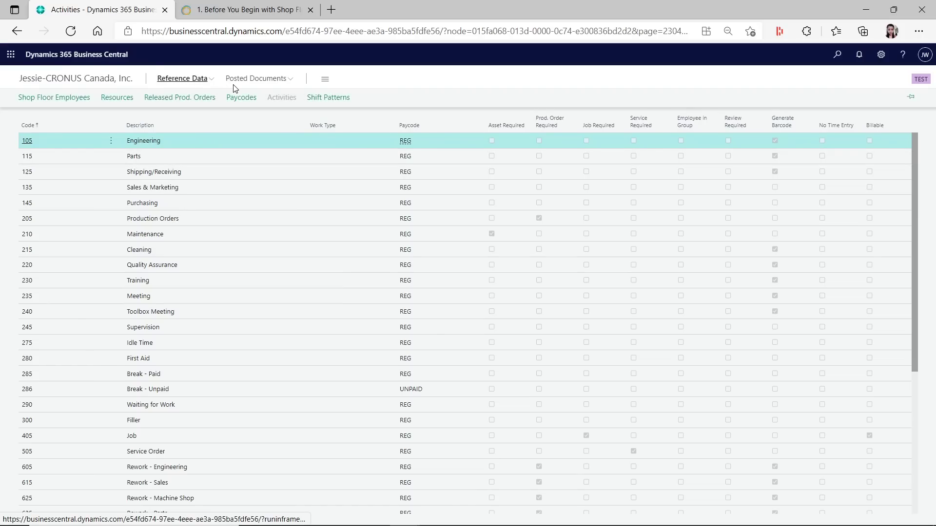
{"action": "left_click", "coordinate": [328, 97]}
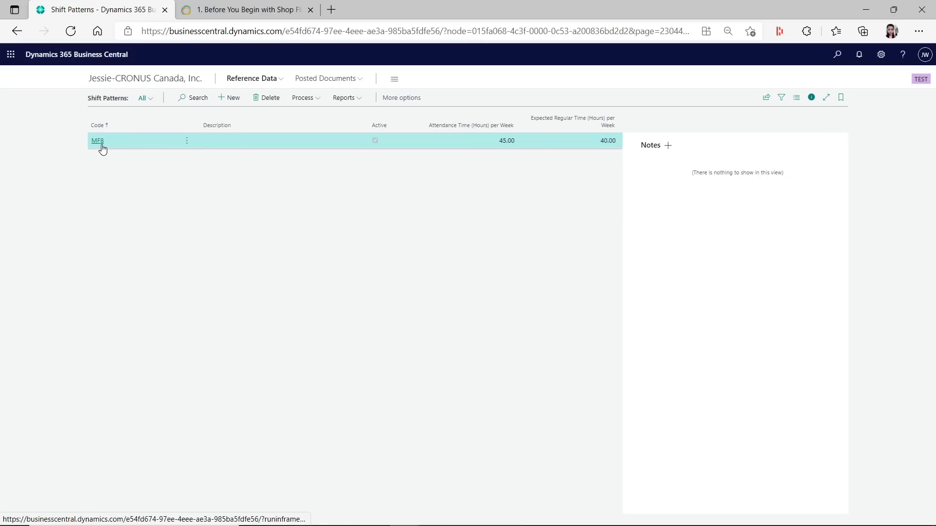
{"action": "left_click", "coordinate": [98, 141]}
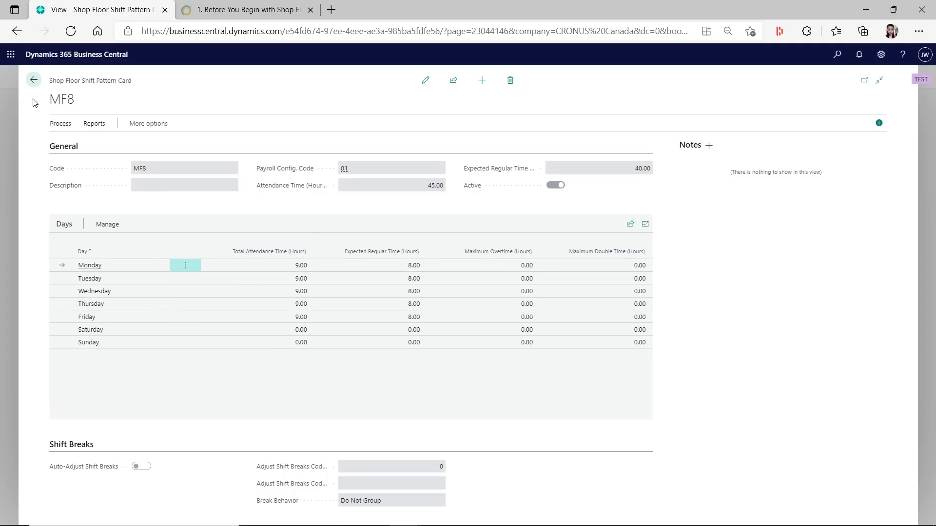
{"action": "left_click", "coordinate": [32, 80]}
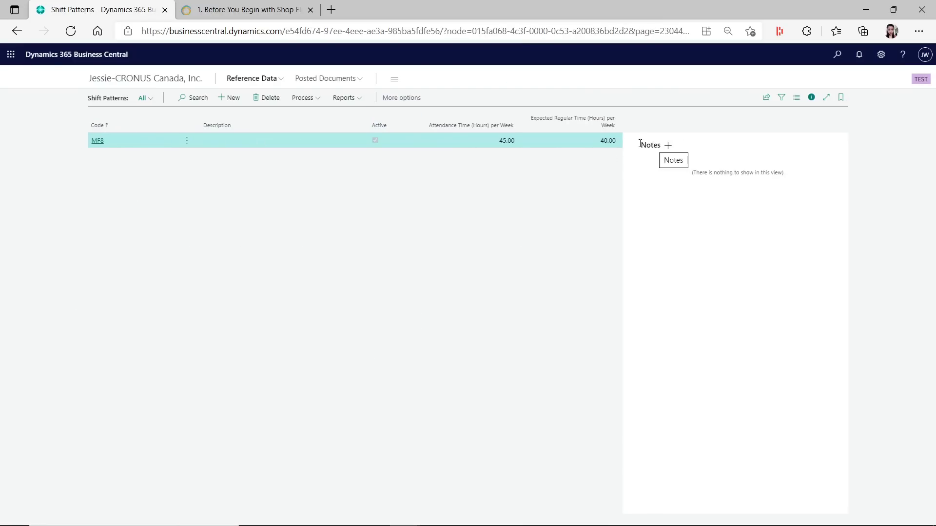
Open Posted Time Card Lines from Posted Documents to see the four 11/19/2021 lines
{"action": "left_click", "coordinate": [351, 82]}
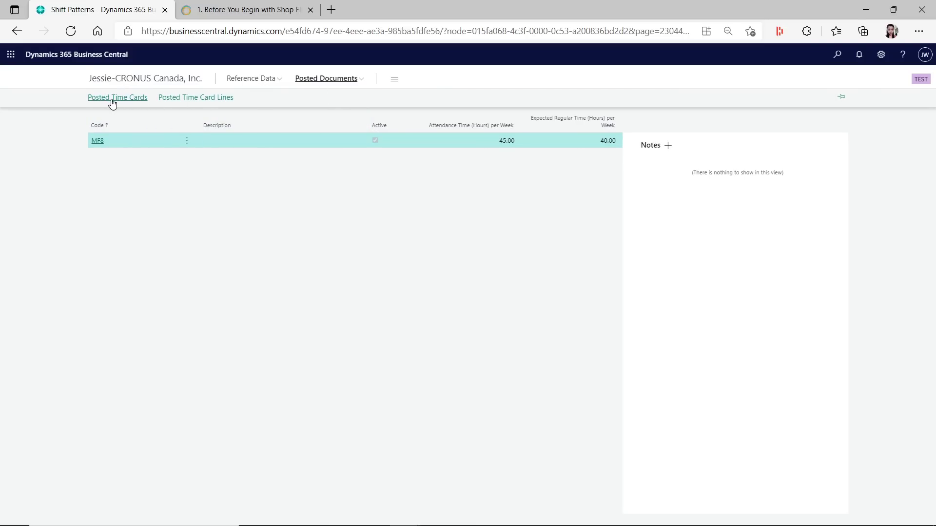
{"action": "left_click", "coordinate": [177, 99]}
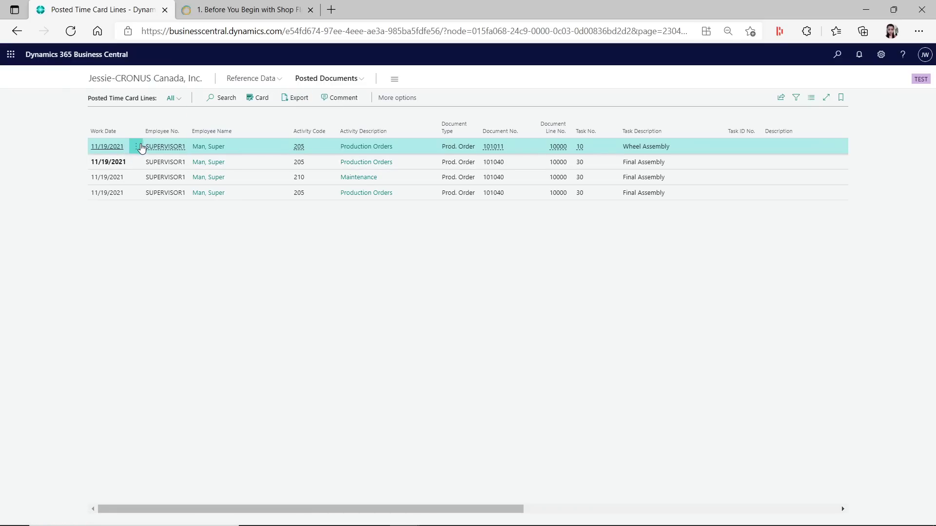
Select all four posted time card lines and export them, accepting both missing-time warnings
{"action": "left_click", "coordinate": [137, 151]}
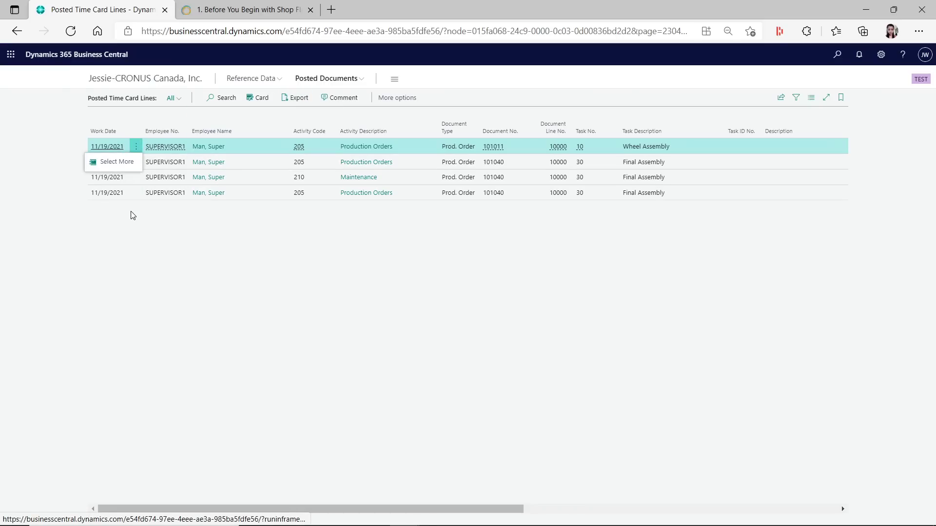
{"action": "left_click", "coordinate": [105, 160]}
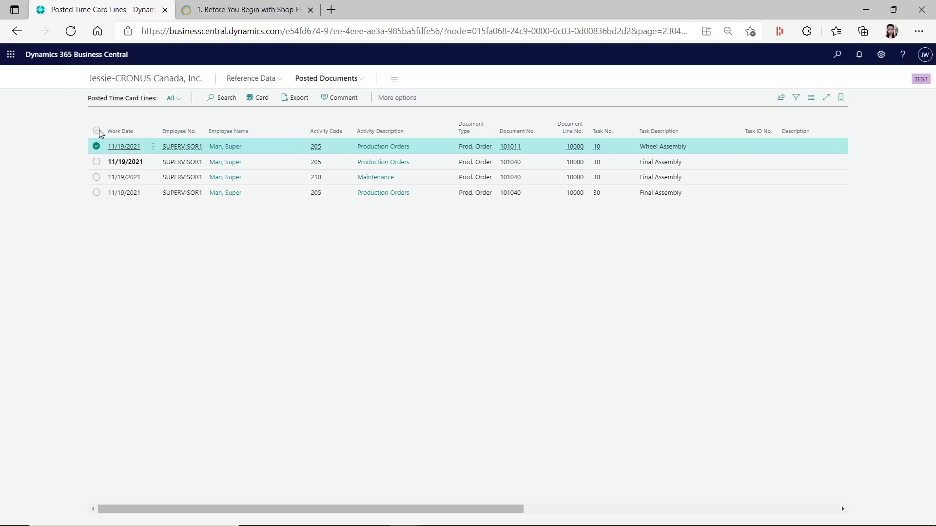
{"action": "left_click", "coordinate": [97, 131]}
{"action": "left_click", "coordinate": [297, 98]}
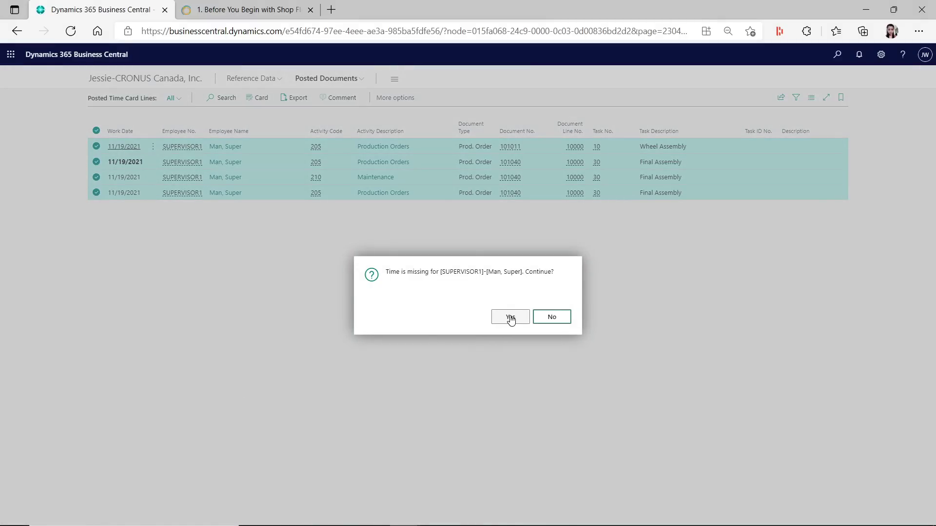
{"action": "left_click", "coordinate": [510, 317]}
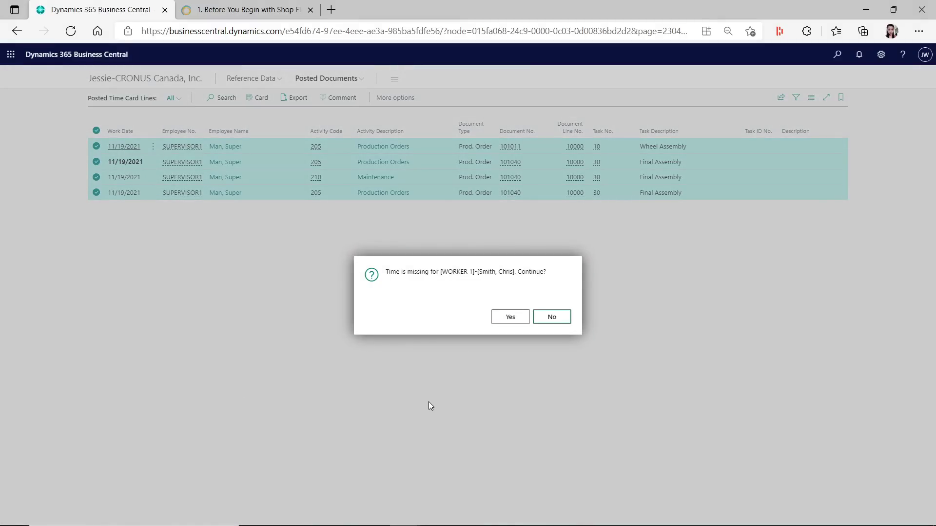
{"action": "left_click", "coordinate": [510, 318]}
{"action": "left_click", "coordinate": [512, 319]}
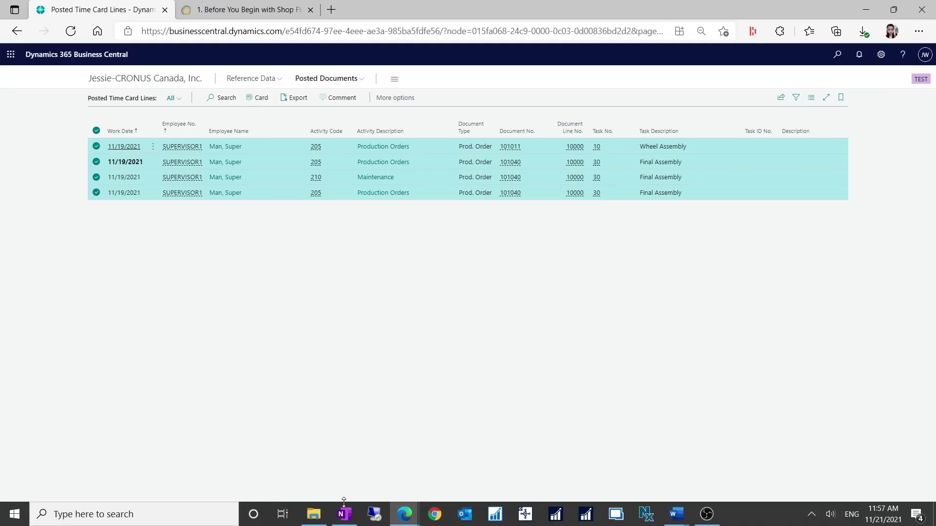
Open PRYOURCOMPANY02EPI (1).CSV from the Downloads folder in File Explorer
{"action": "left_click", "coordinate": [314, 514]}
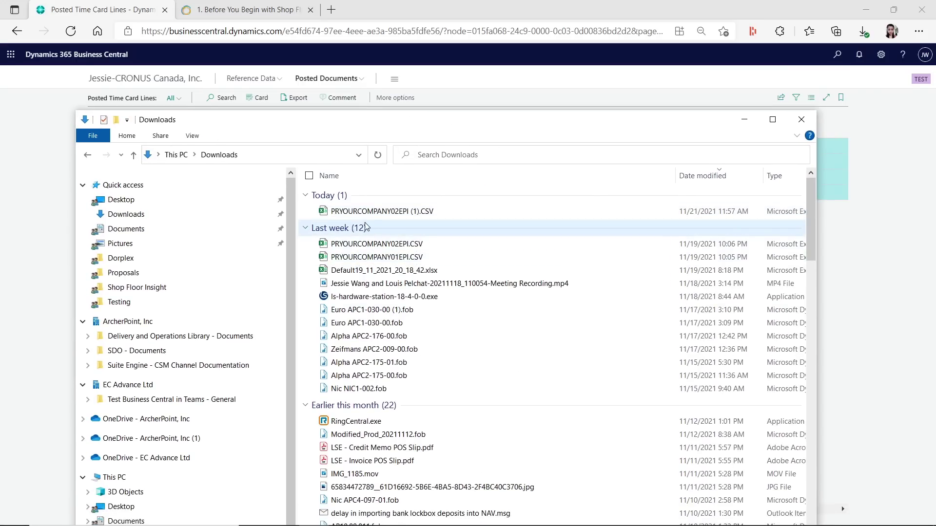
{"action": "left_click", "coordinate": [376, 213]}
{"action": "double_click", "coordinate": [375, 211]}
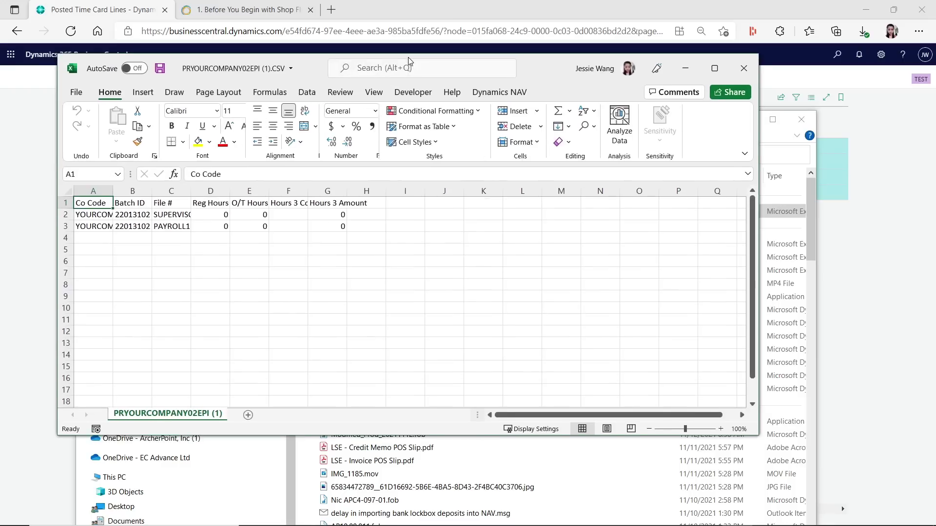
Maximize the Excel window and widen the columns so all values show fully
{"action": "left_click", "coordinate": [732, 58]}
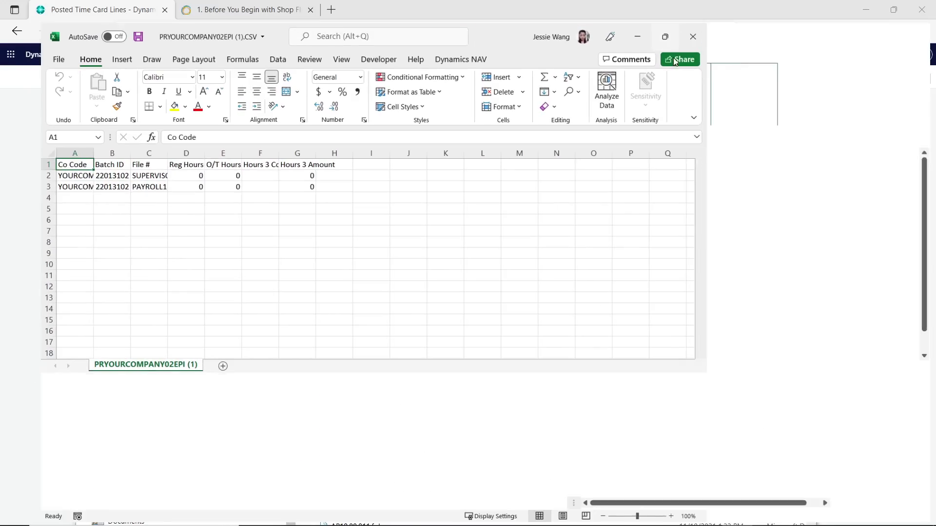
{"action": "double_click", "coordinate": [55, 137]}
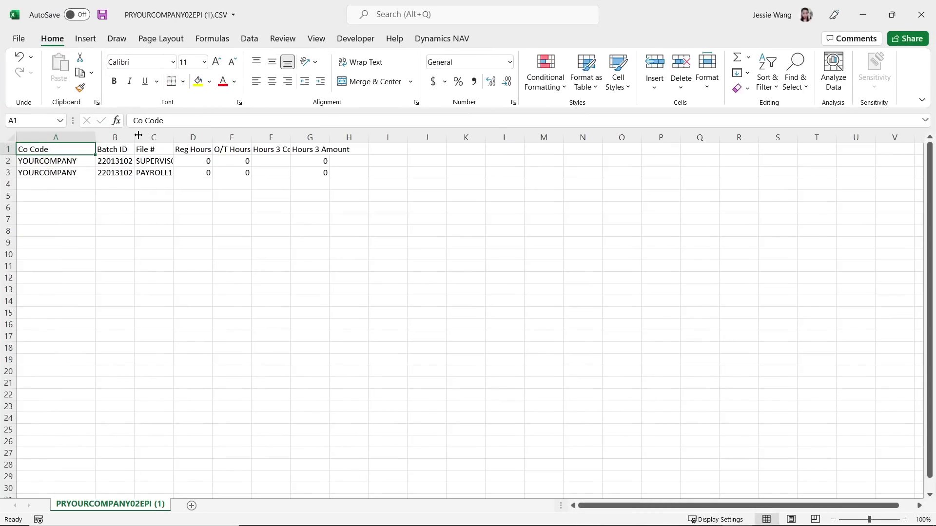
{"action": "left_click_drag", "start_coordinate": [130, 136], "coordinate": [462, 138]}
Review the company codes, batch ID 22013102, File # values and Reg Hours cells
{"action": "left_click", "coordinate": [59, 161]}
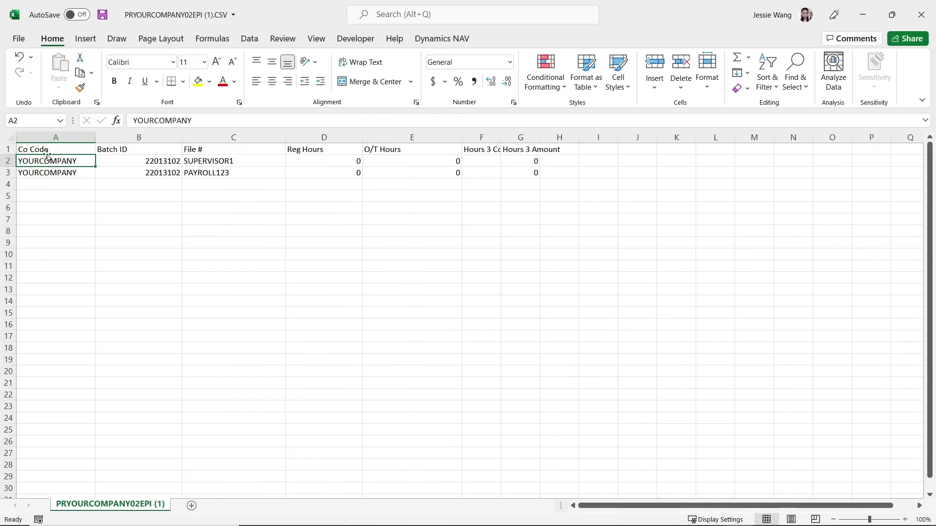
{"action": "left_click", "coordinate": [30, 151]}
{"action": "left_click", "coordinate": [30, 162]}
{"action": "left_click", "coordinate": [32, 173]}
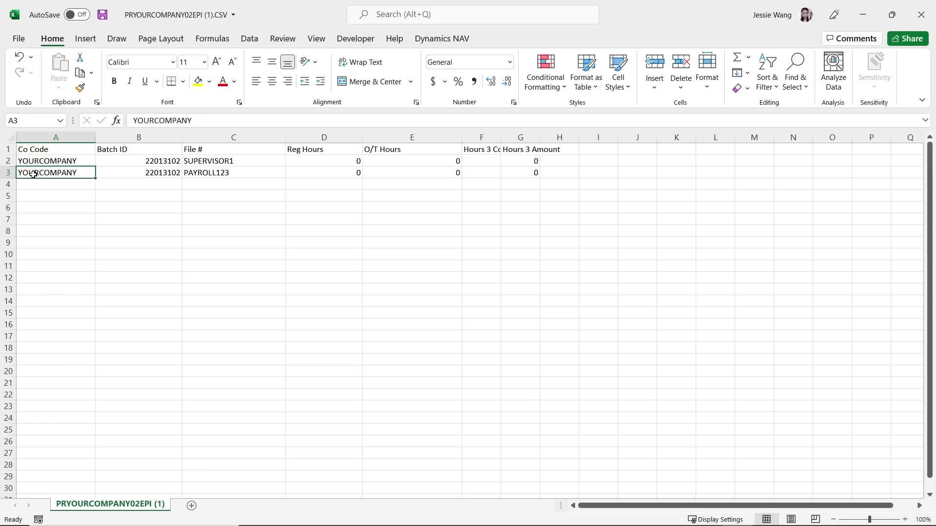
{"action": "left_click", "coordinate": [38, 163]}
{"action": "left_click", "coordinate": [40, 172]}
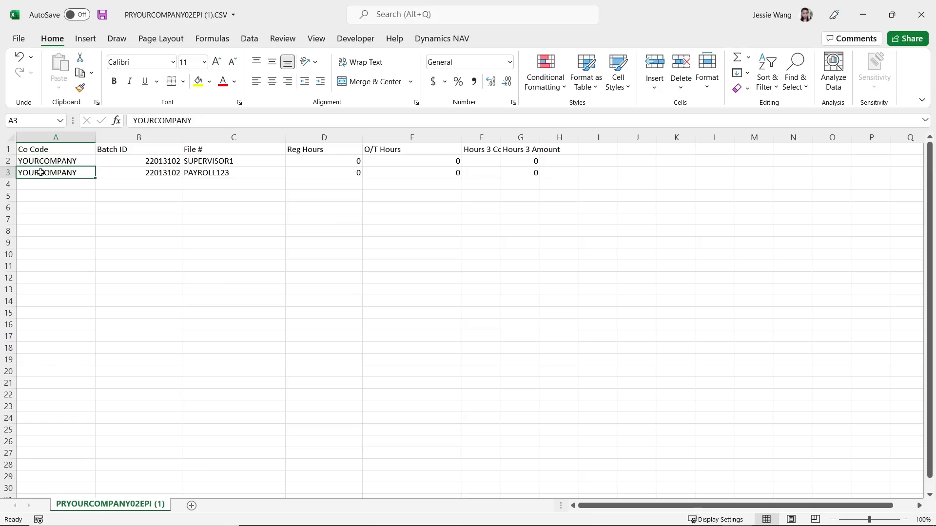
{"action": "left_click", "coordinate": [157, 172]}
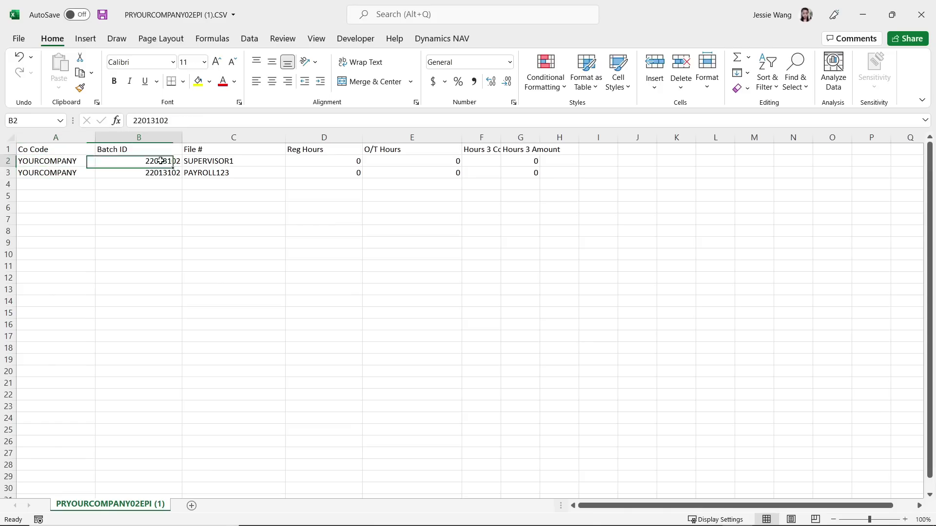
{"action": "left_click", "coordinate": [214, 161]}
{"action": "left_click", "coordinate": [210, 174]}
{"action": "left_click", "coordinate": [340, 161]}
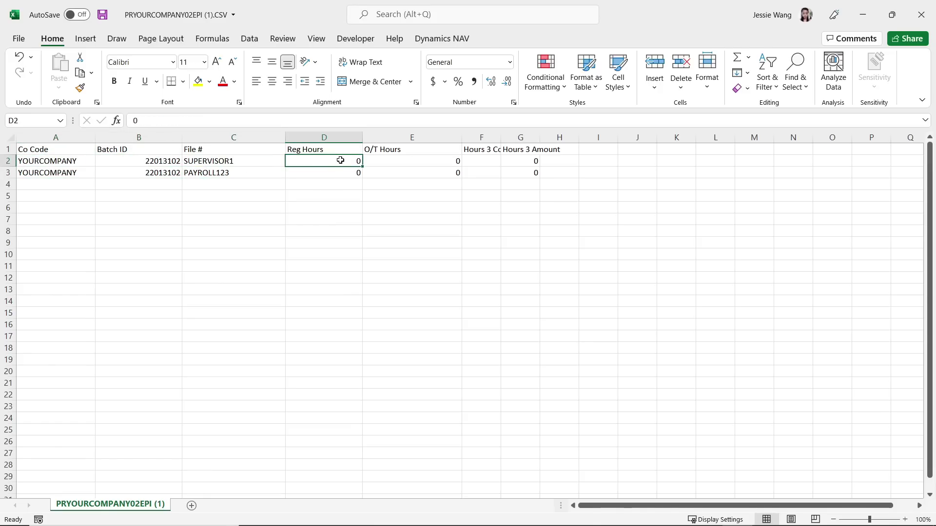
{"action": "left_click_drag", "start_coordinate": [340, 161], "coordinate": [337, 173]}
Compare each row's File # with its Reg Hours and O/T Hours values
{"action": "left_click", "coordinate": [250, 166]}
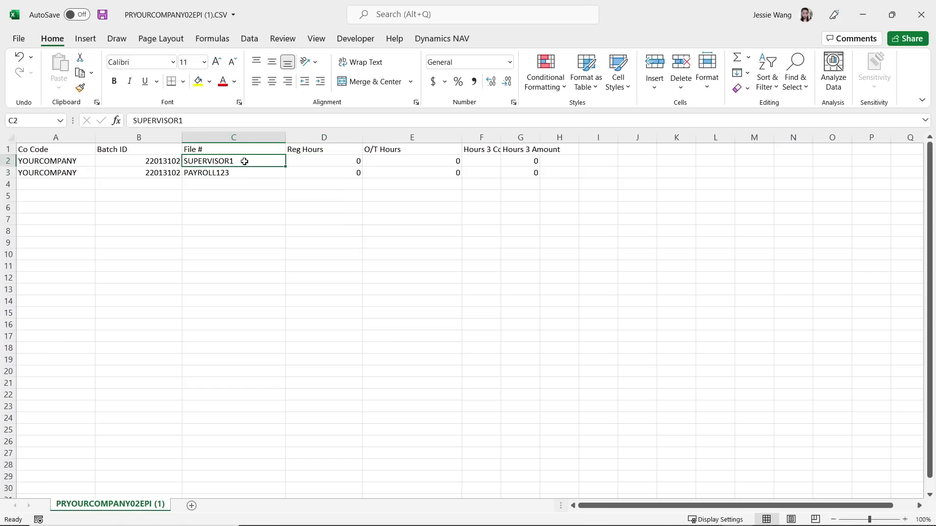
{"action": "left_click", "coordinate": [242, 172]}
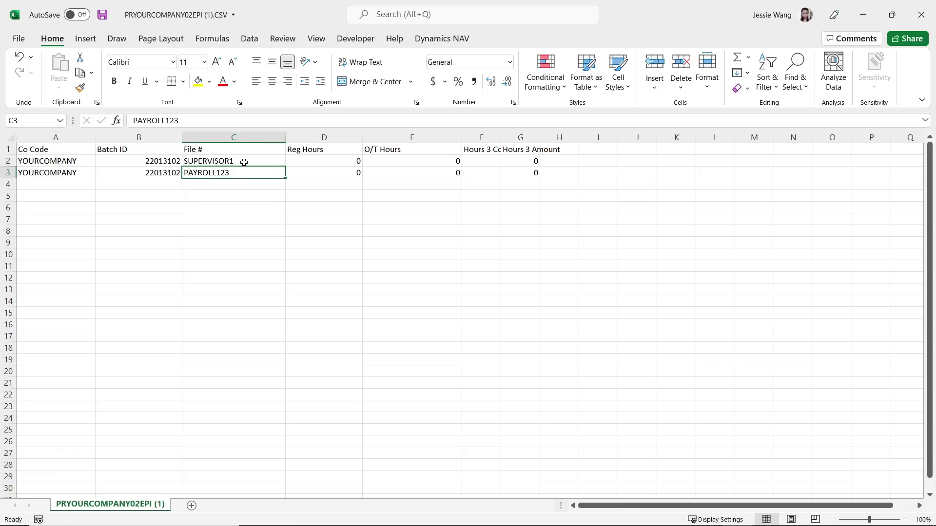
{"action": "left_click", "coordinate": [318, 163]}
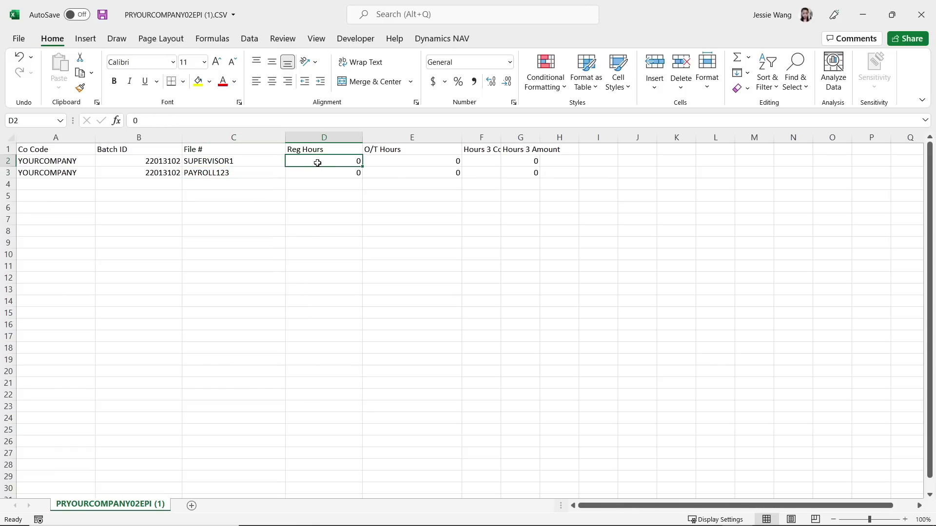
{"action": "left_click", "coordinate": [229, 160]}
{"action": "left_click", "coordinate": [333, 163]}
{"action": "left_click", "coordinate": [343, 174]}
{"action": "left_click", "coordinate": [348, 166]}
{"action": "left_click", "coordinate": [387, 158]}
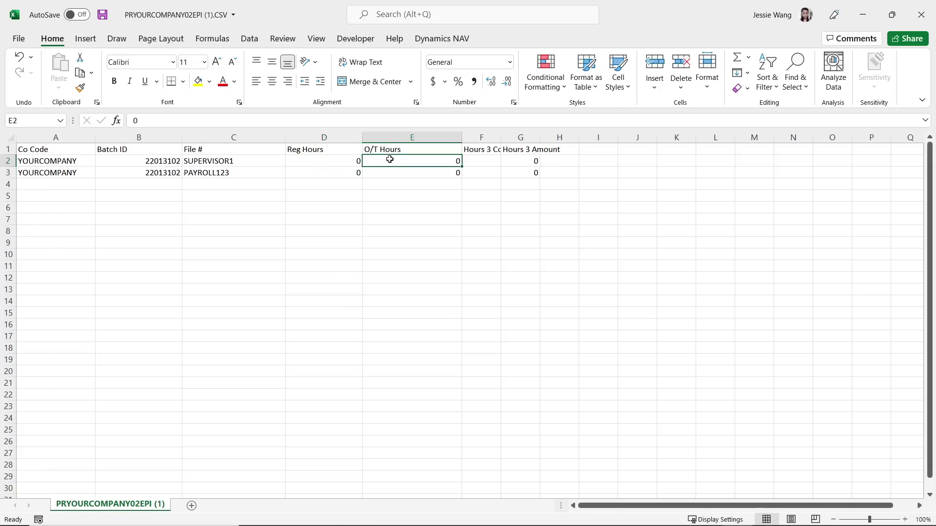
{"action": "left_click", "coordinate": [340, 160]}
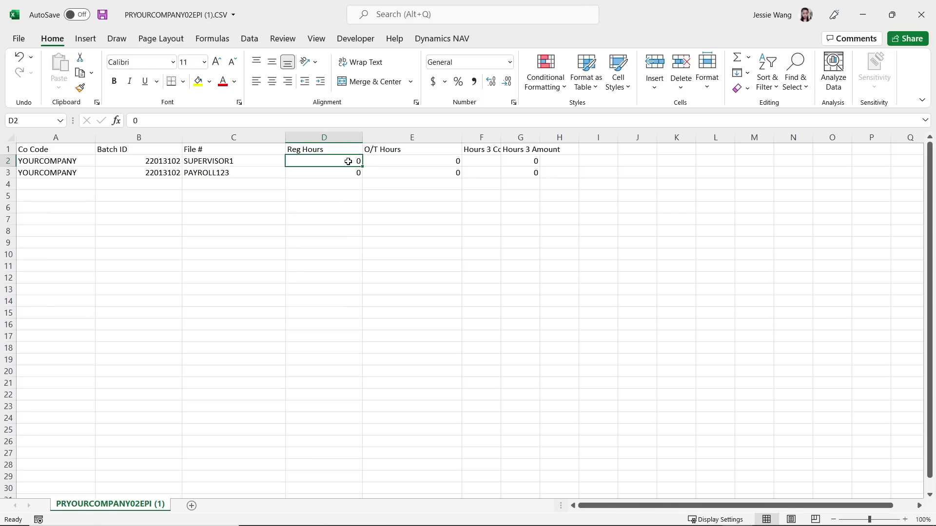
{"action": "left_click", "coordinate": [387, 163]}
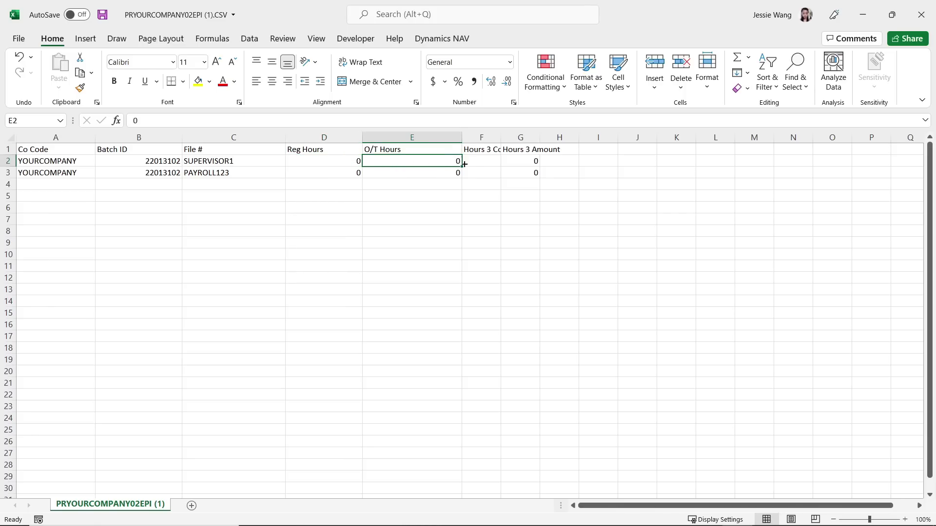
Widen column F to show Hours 3 Code, select the header row, and close the workbook without saving
{"action": "left_click_drag", "start_coordinate": [501, 138], "coordinate": [686, 138]}
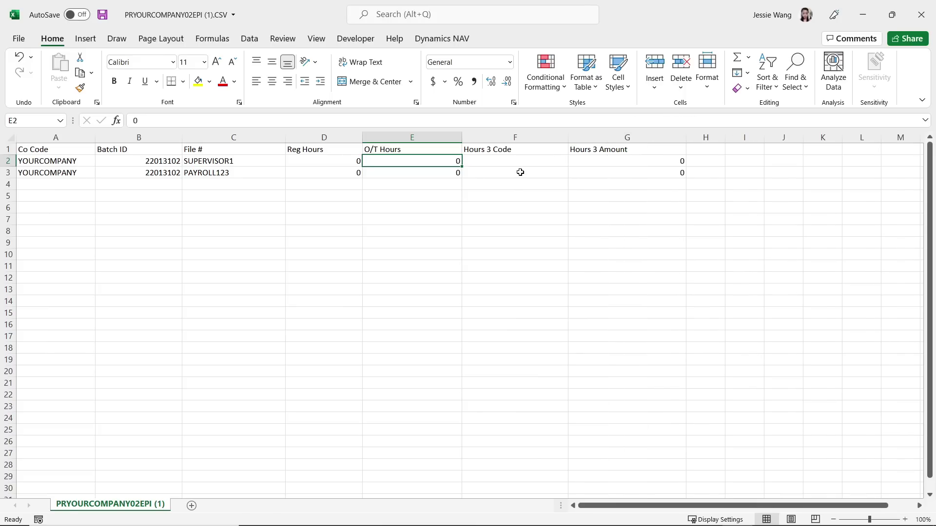
{"action": "left_click", "coordinate": [601, 161]}
{"action": "left_click", "coordinate": [543, 161]}
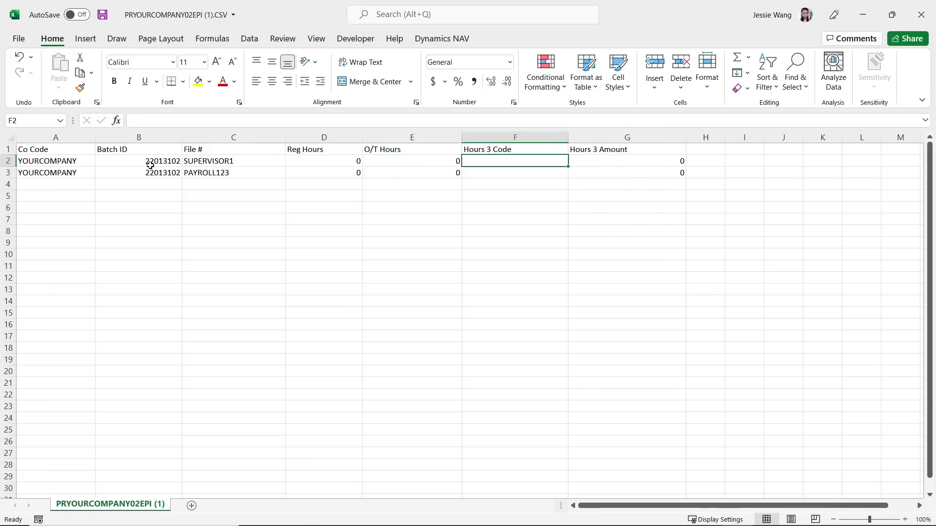
{"action": "left_click_drag", "start_coordinate": [46, 150], "coordinate": [601, 148]}
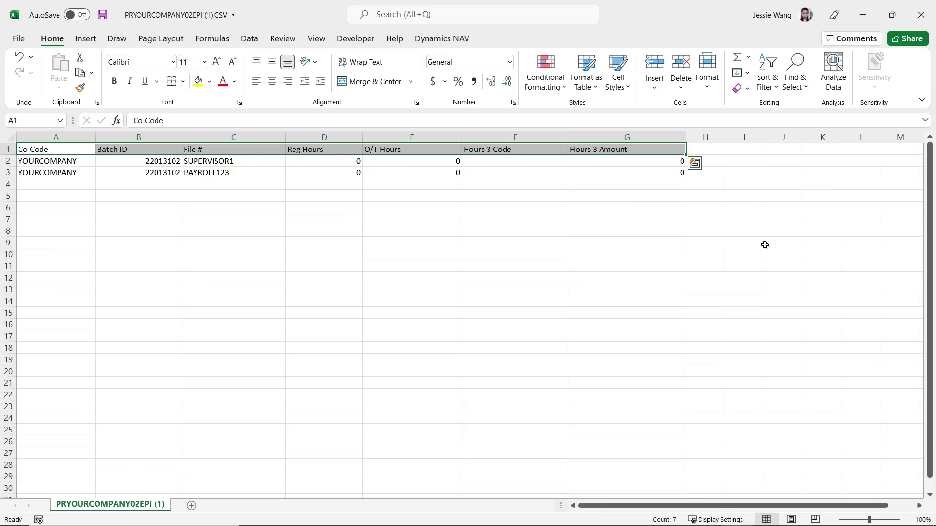
{"action": "left_click", "coordinate": [921, 15]}
Close Excel without saving and the Downloads folder, then expand all Shop Floor Role Center links
{"action": "left_click", "coordinate": [467, 291]}
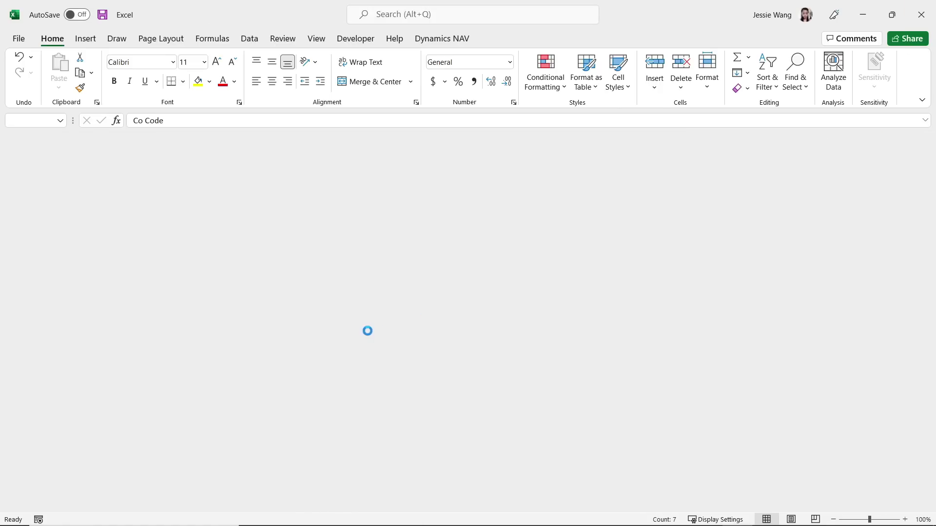
{"action": "left_click", "coordinate": [801, 119]}
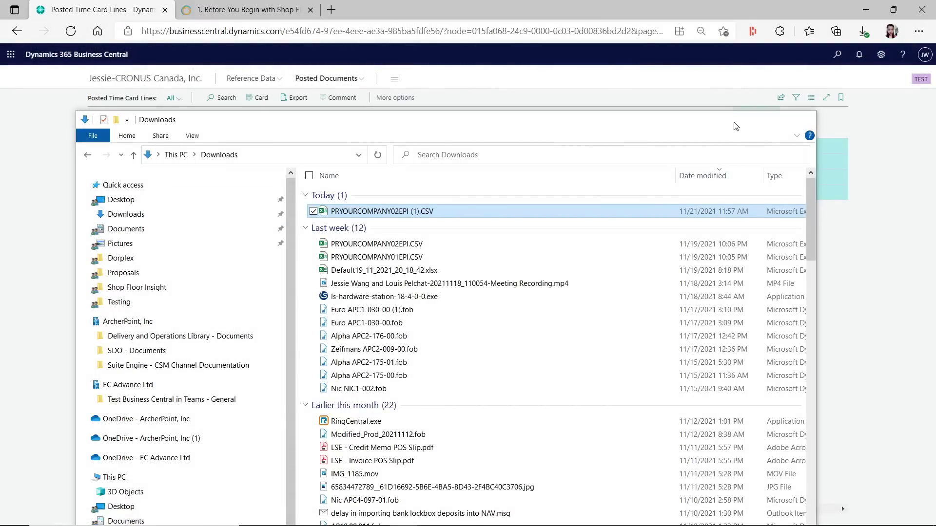
{"action": "left_click", "coordinate": [146, 79]}
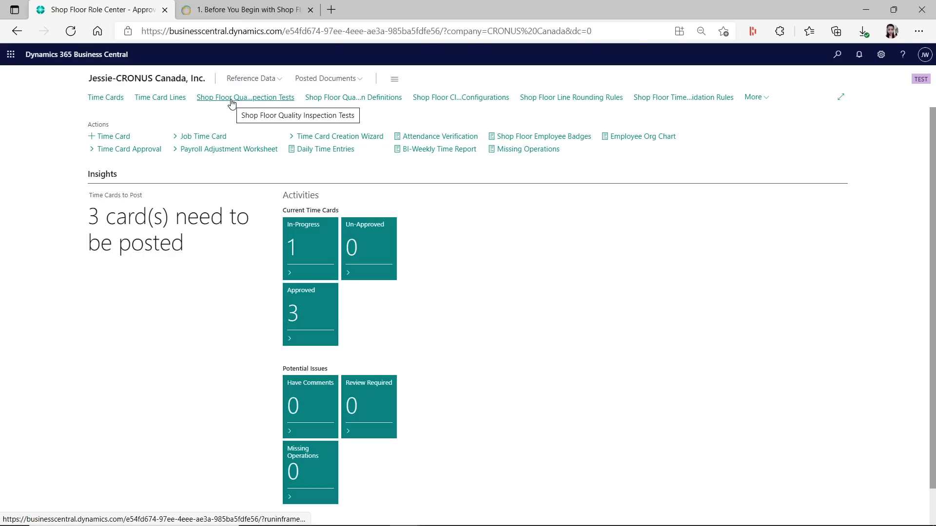
{"action": "left_click", "coordinate": [763, 98]}
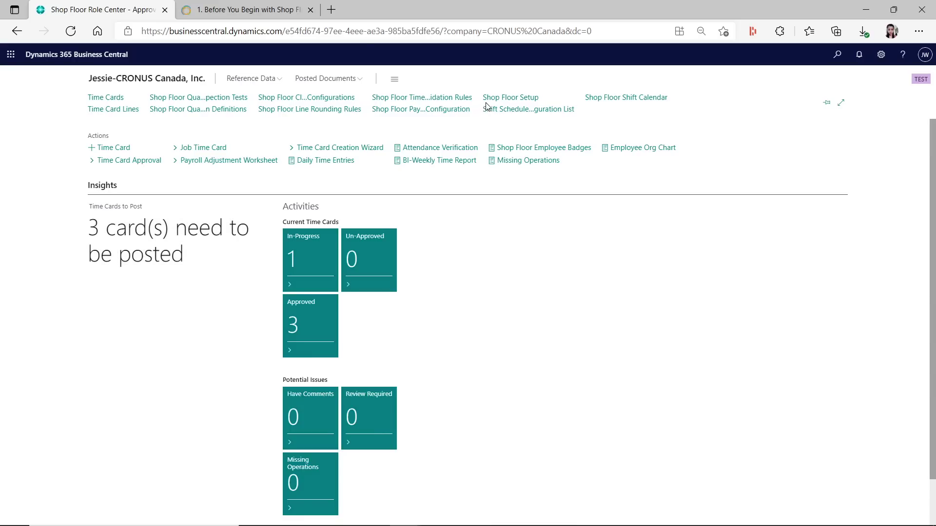
Open Shop Floor Setup and review Output Batch SFI-POST, Group Scan Disabled and SFI ADP Time Card Export
{"action": "left_click", "coordinate": [501, 98]}
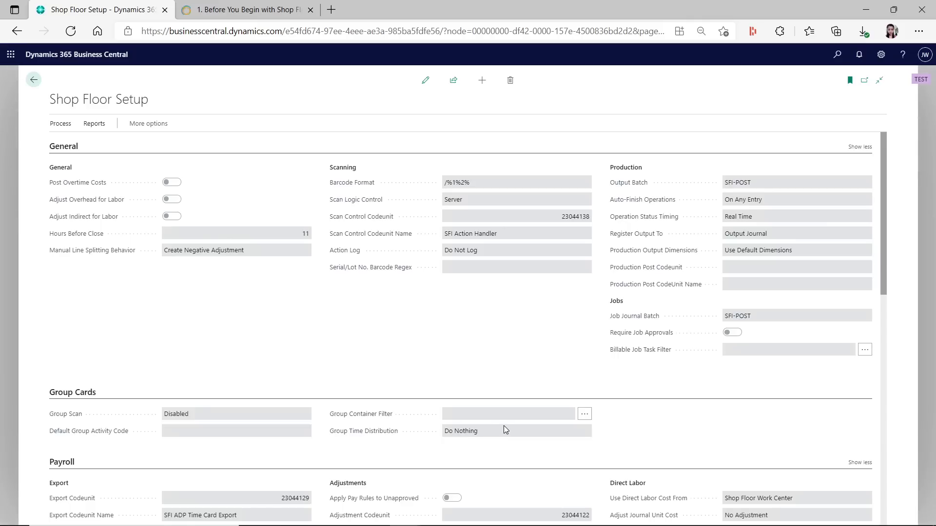
{"action": "scroll", "coordinate": [504, 426], "scroll_direction": "down", "scroll_amount": 10}
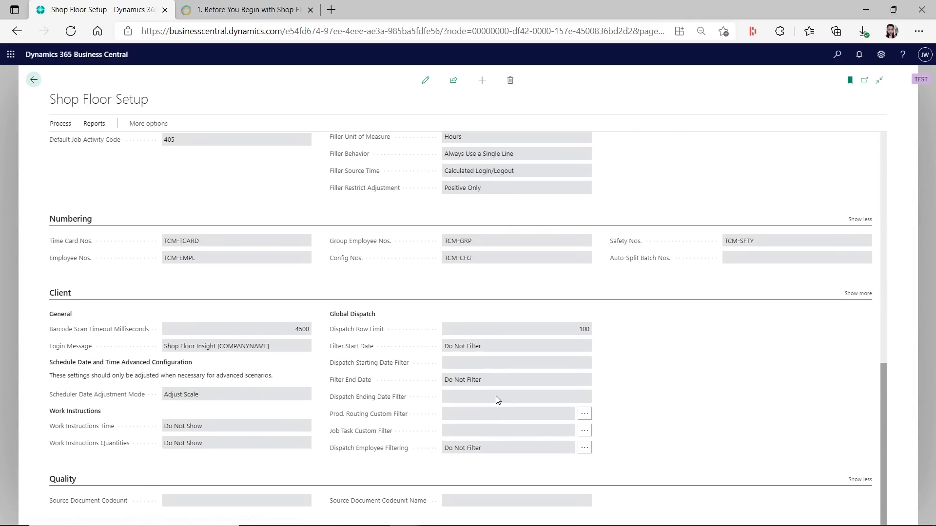
{"action": "scroll", "coordinate": [495, 396], "scroll_direction": "up", "scroll_amount": 10}
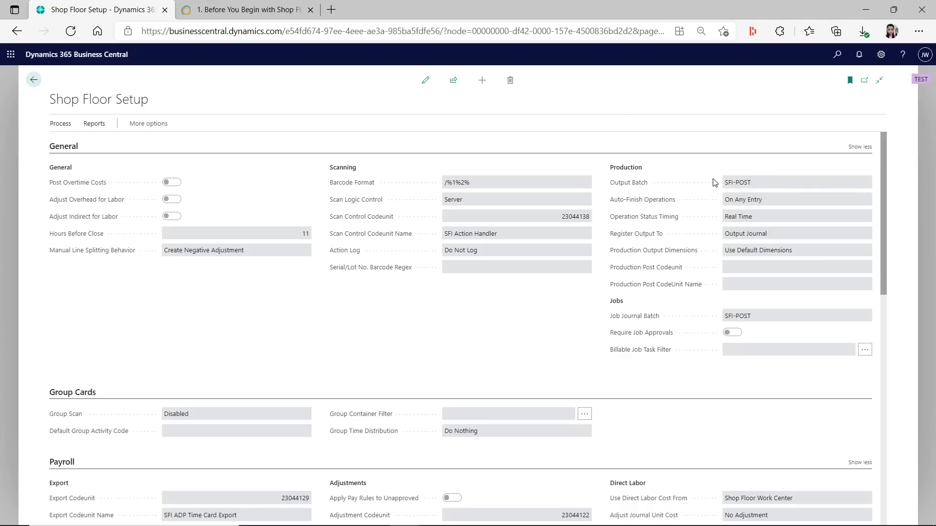
{"action": "scroll", "coordinate": [787, 306], "scroll_direction": "down", "scroll_amount": 1}
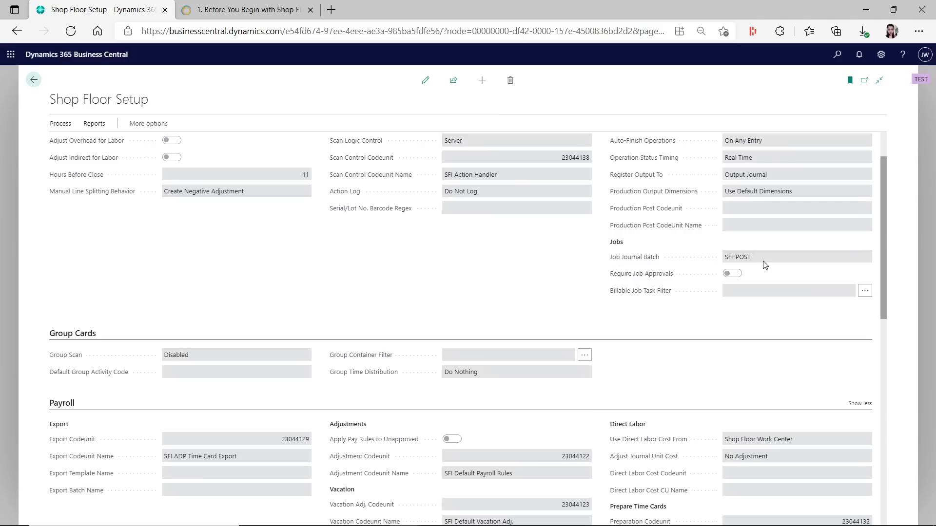
{"action": "scroll", "coordinate": [385, 273], "scroll_direction": "up", "scroll_amount": 1}
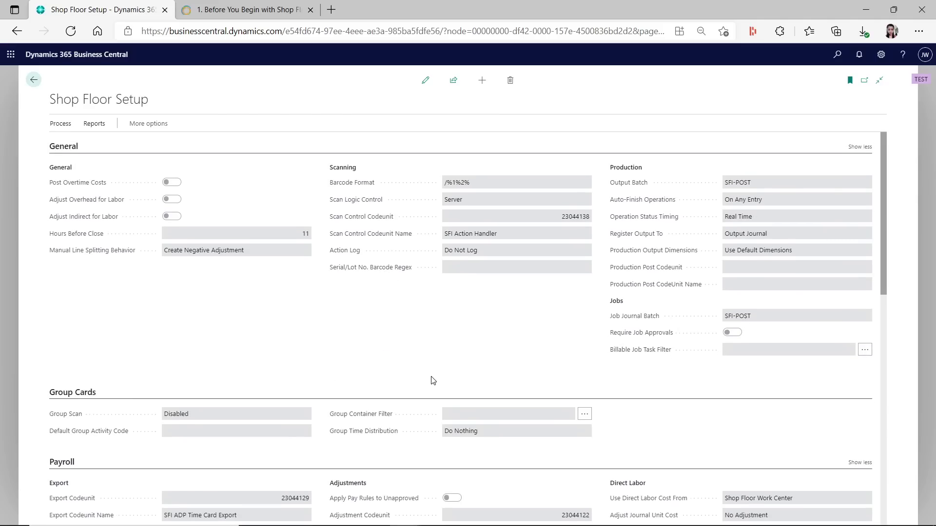
{"action": "scroll", "coordinate": [434, 382], "scroll_direction": "down", "scroll_amount": 3}
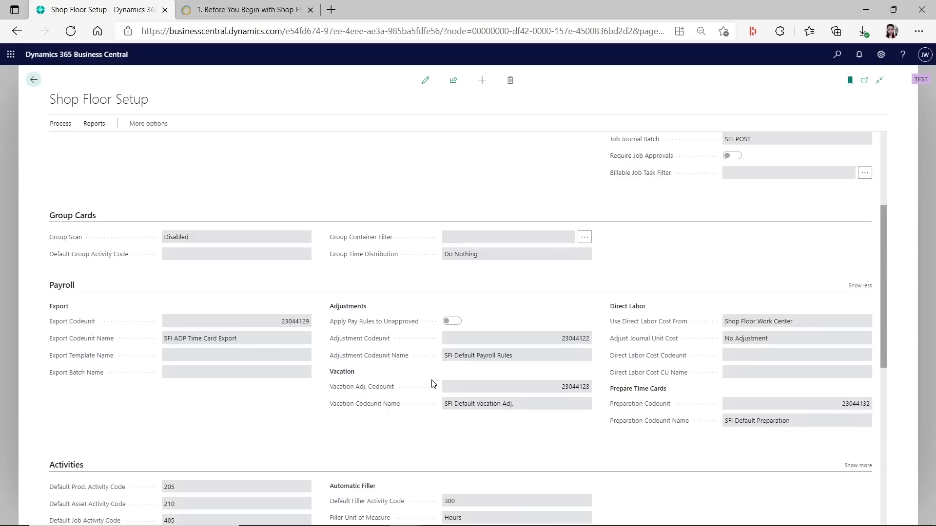
{"action": "scroll", "coordinate": [433, 384], "scroll_direction": "down", "scroll_amount": 1}
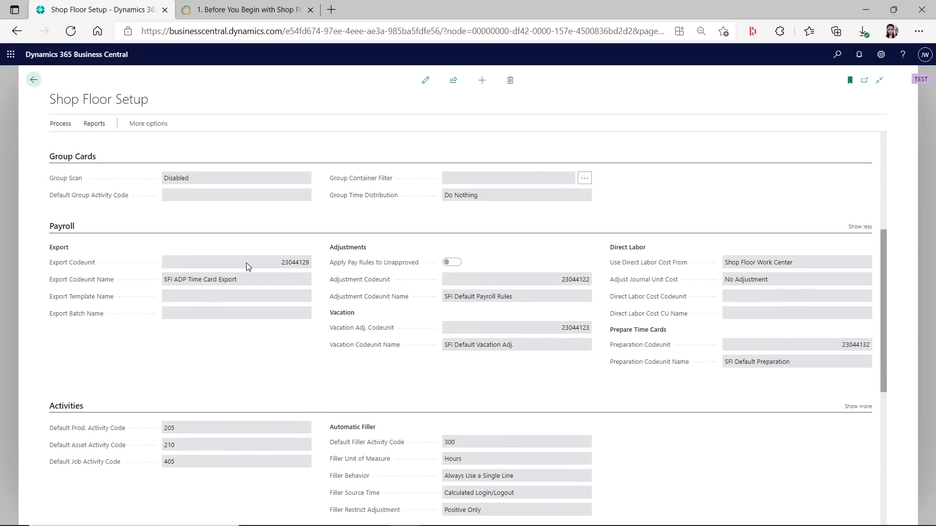
{"action": "left_click", "coordinate": [271, 263]}
{"action": "left_click_drag", "start_coordinate": [247, 280], "coordinate": [151, 285]}
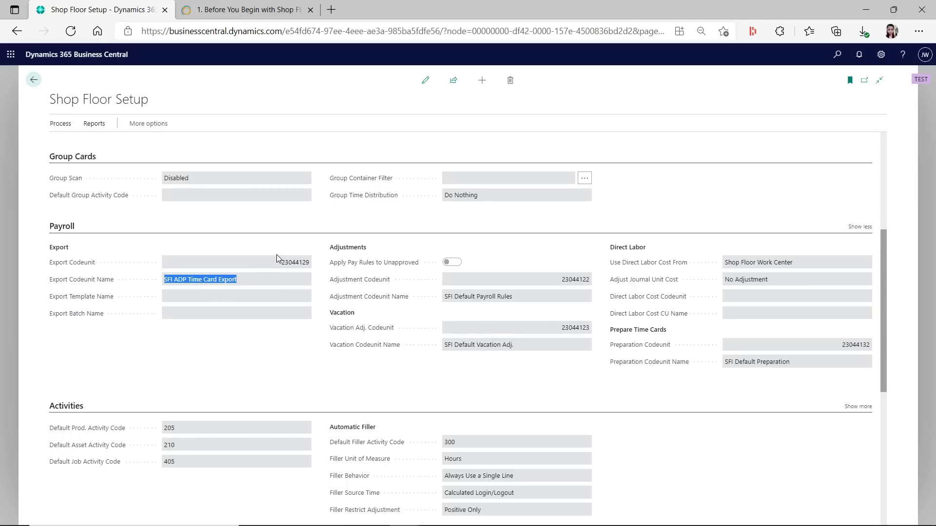
{"action": "left_click_drag", "start_coordinate": [280, 262], "coordinate": [292, 263]}
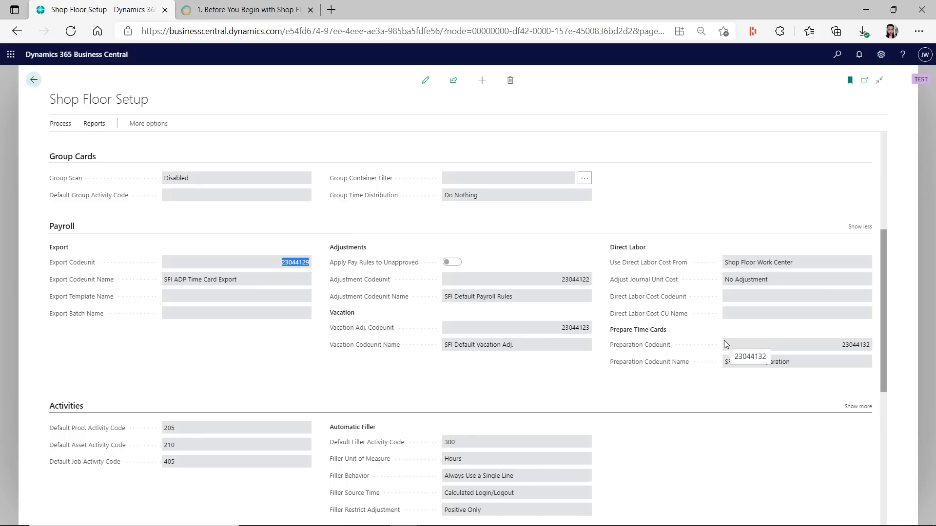
{"action": "scroll", "coordinate": [724, 341], "scroll_direction": "down", "scroll_amount": 1}
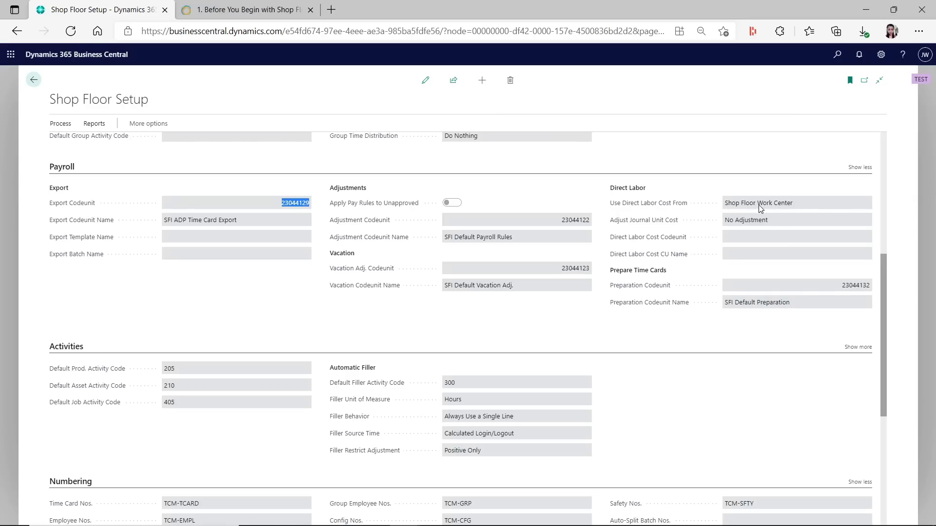
{"action": "left_click_drag", "start_coordinate": [727, 204], "coordinate": [808, 208]}
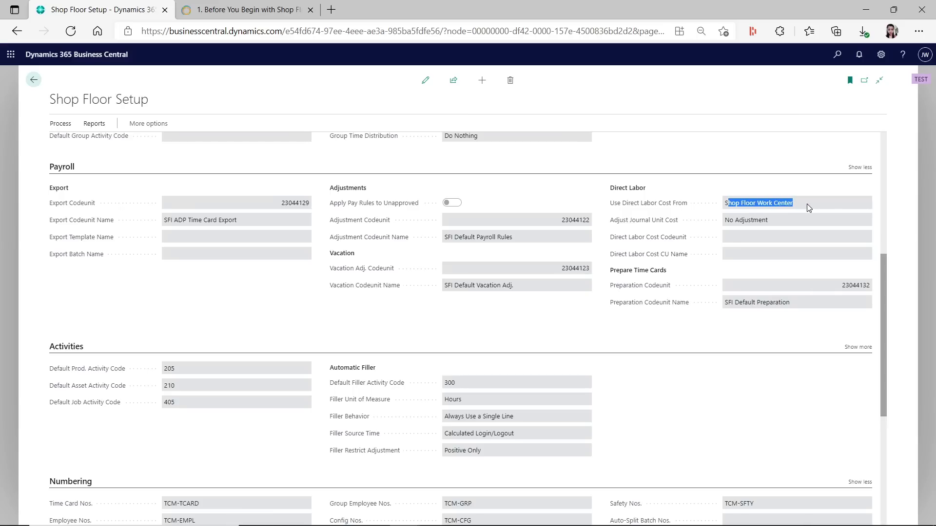
{"action": "left_click_drag", "start_coordinate": [725, 207], "coordinate": [805, 202]}
{"action": "scroll", "coordinate": [735, 403], "scroll_direction": "down", "scroll_amount": 5}
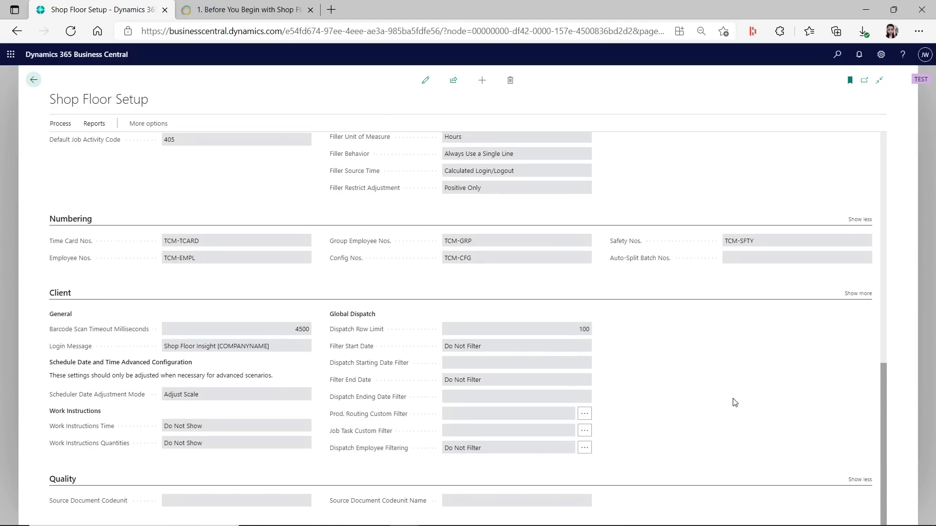
Go from the Role Center's reference data links to the Shop Floor Employees list
{"action": "left_click", "coordinate": [33, 79]}
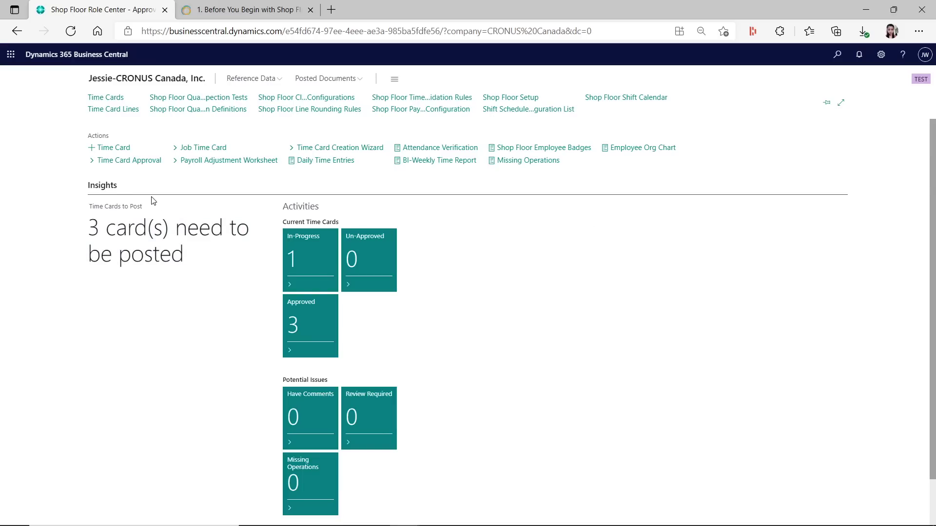
{"action": "left_click", "coordinate": [276, 79]}
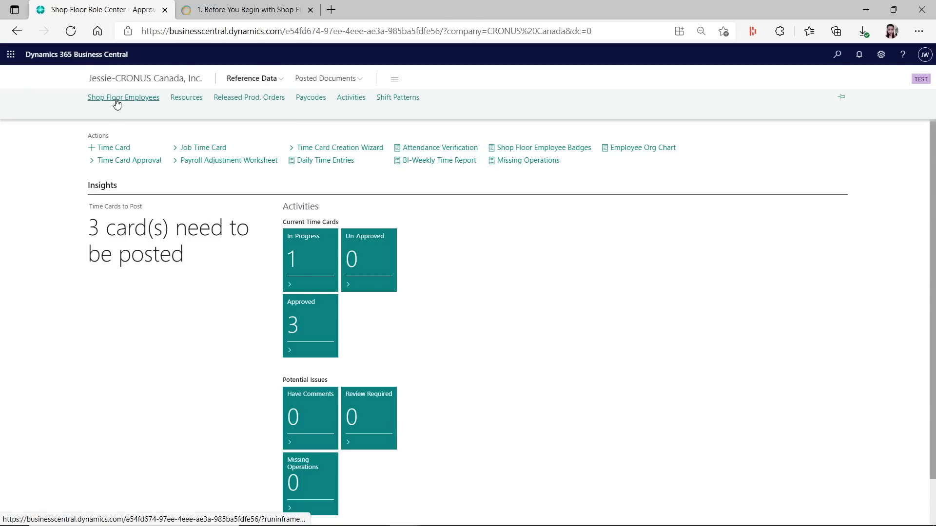
{"action": "left_click", "coordinate": [117, 103]}
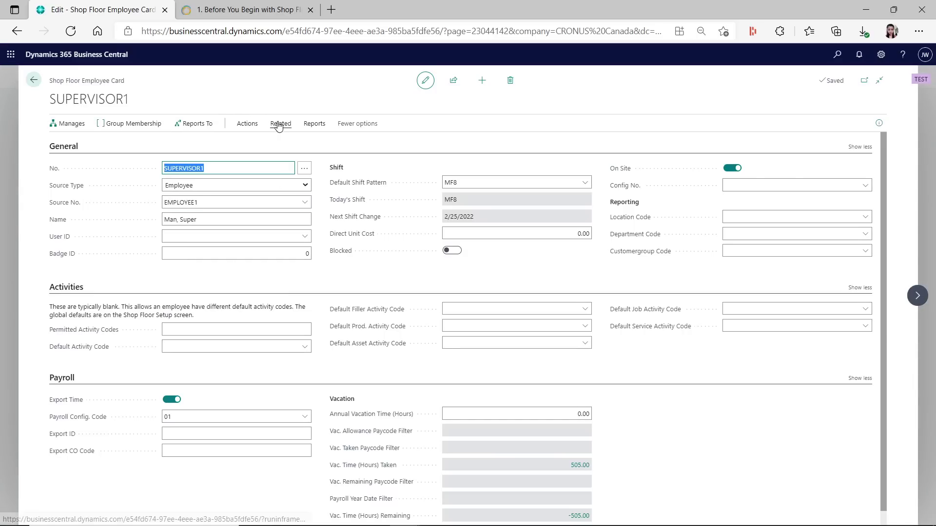
Browse the SUPERVISOR1 card's Related and Actions menus for active records, history and shift options
{"action": "left_click", "coordinate": [278, 125]}
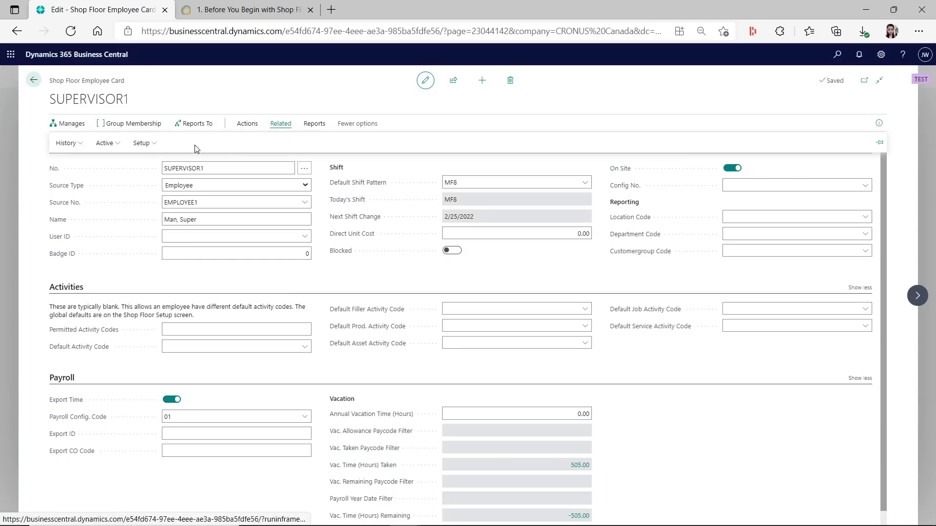
{"action": "left_click", "coordinate": [105, 143]}
{"action": "left_click", "coordinate": [66, 143]}
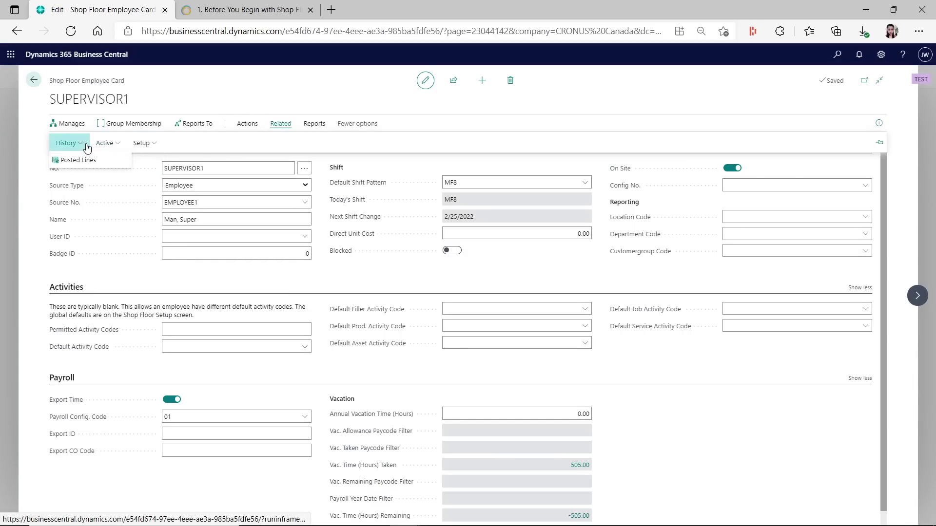
{"action": "left_click", "coordinate": [246, 125]}
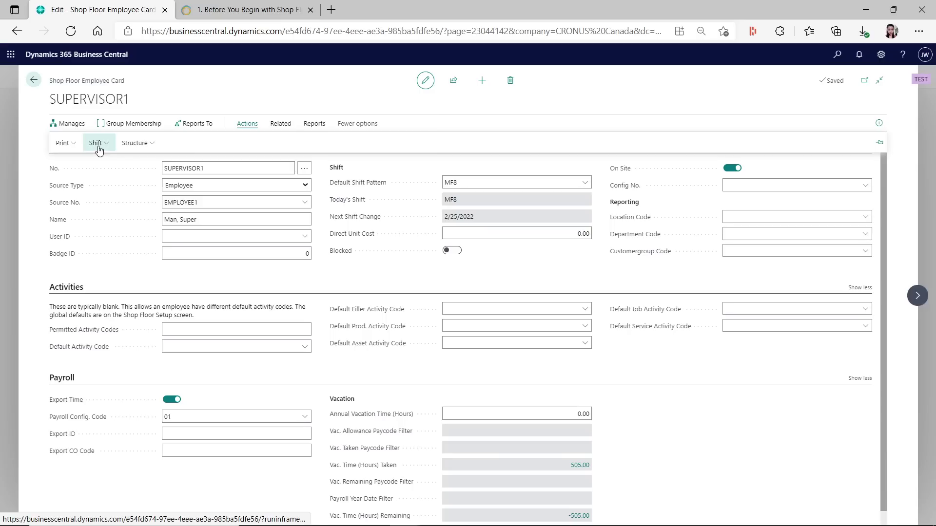
{"action": "left_click", "coordinate": [98, 146]}
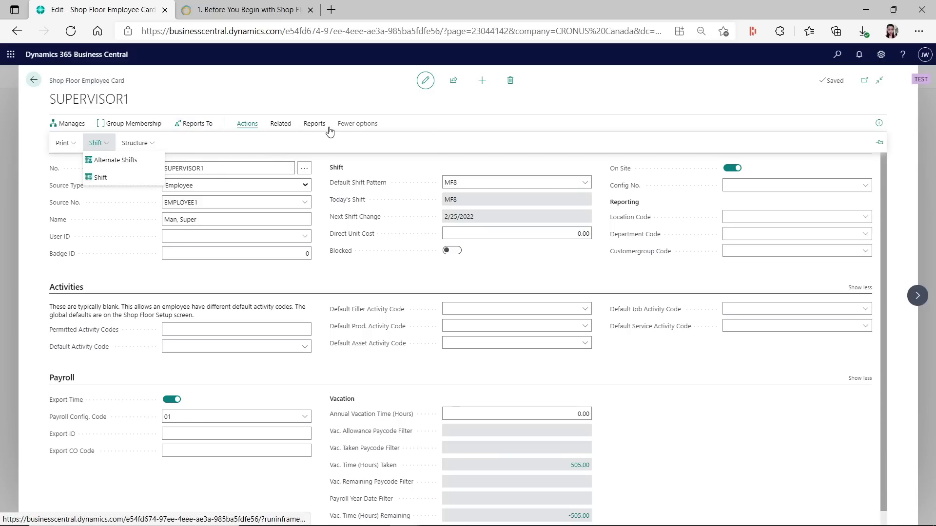
{"action": "left_click", "coordinate": [281, 124]}
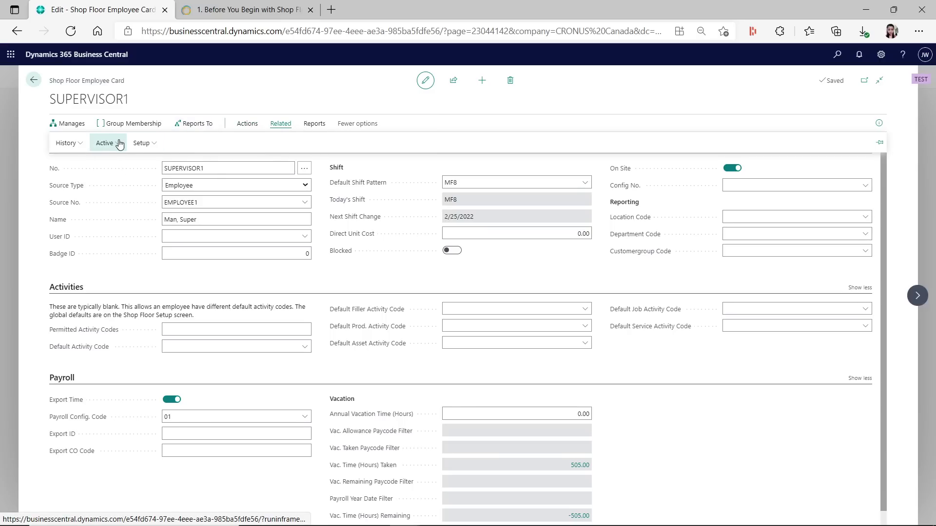
{"action": "left_click", "coordinate": [118, 144]}
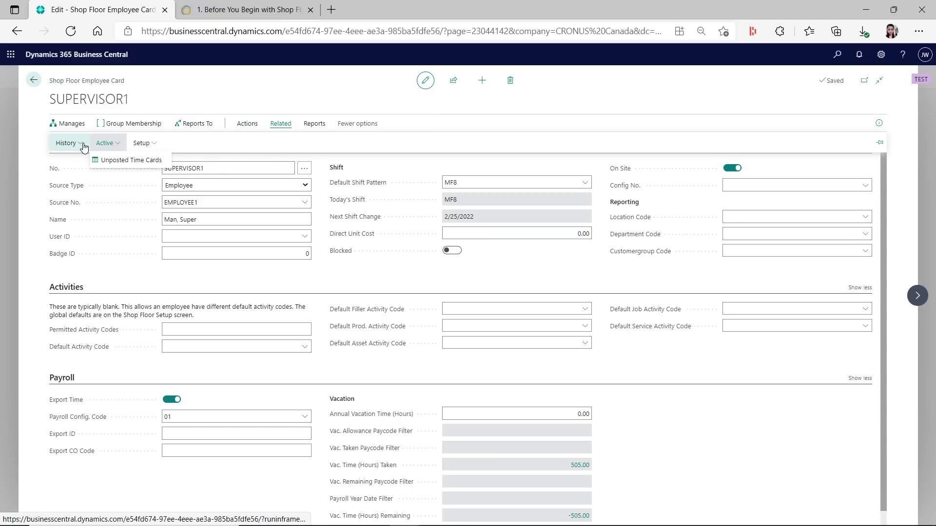
Check the structure, shift, print and history options, ending on Related > Setup with Badge Entries
{"action": "left_click", "coordinate": [248, 125]}
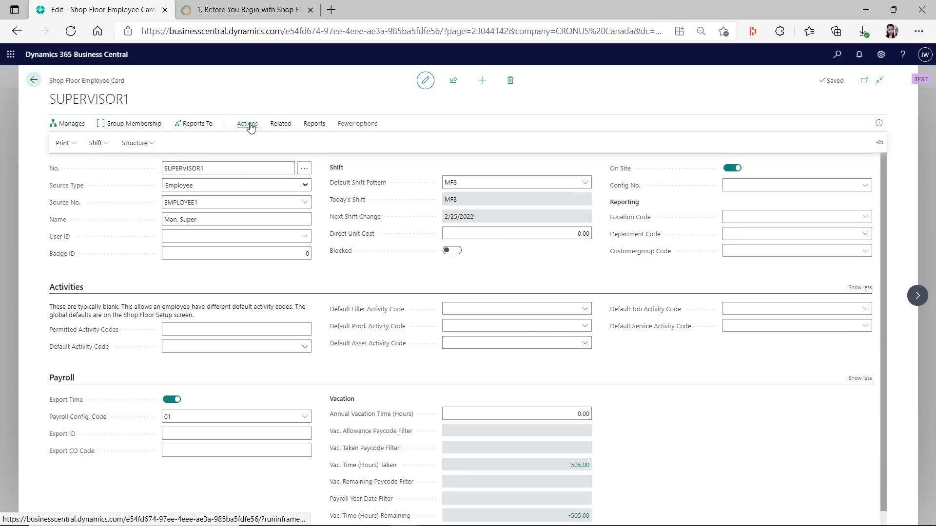
{"action": "left_click", "coordinate": [133, 147]}
{"action": "left_click", "coordinate": [100, 146]}
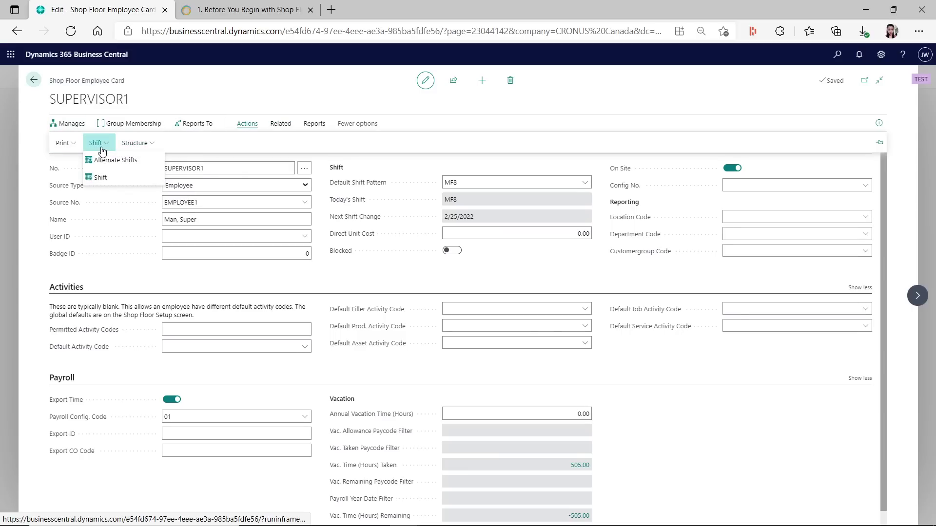
{"action": "left_click", "coordinate": [64, 144]}
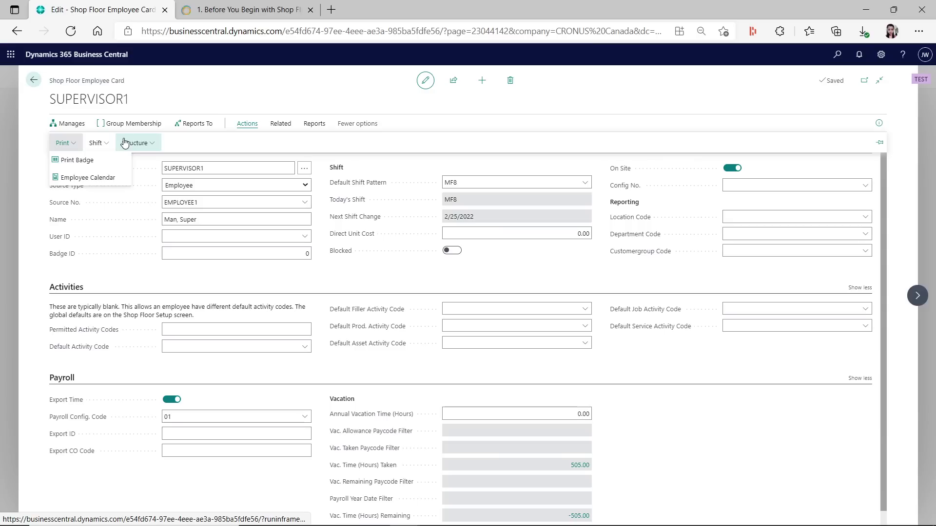
{"action": "left_click", "coordinate": [279, 126]}
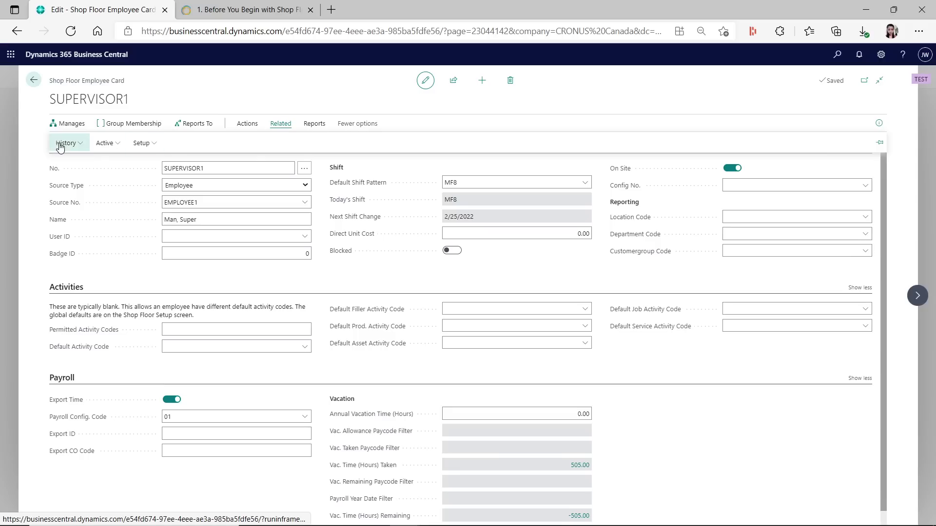
{"action": "left_click", "coordinate": [84, 147]}
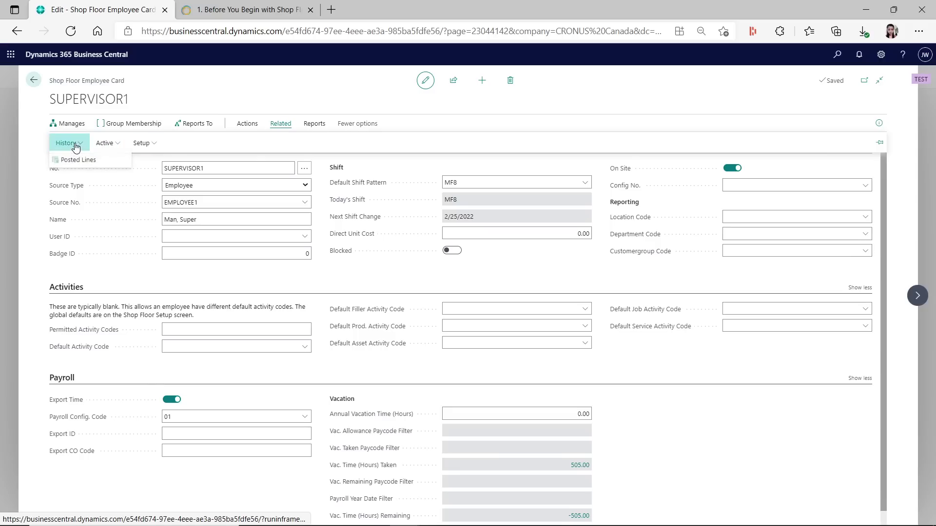
{"action": "left_click", "coordinate": [107, 144]}
{"action": "left_click", "coordinate": [139, 144]}
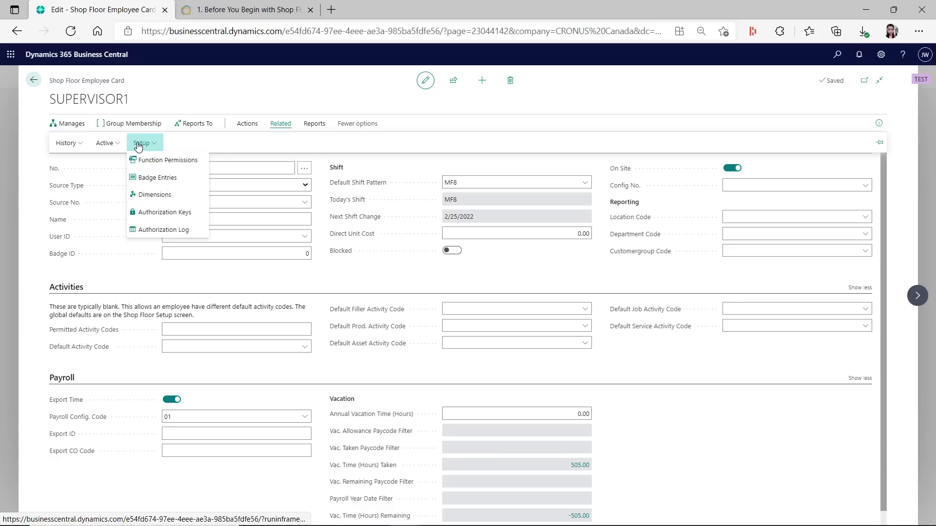
Open the supervisor's Badge Entries and inspect the barcode Type options
{"action": "left_click", "coordinate": [155, 178]}
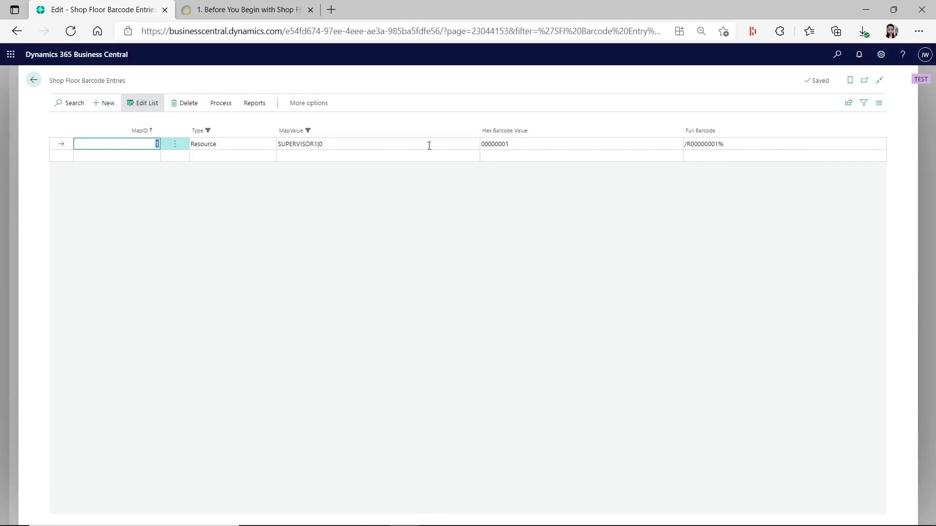
{"action": "left_click", "coordinate": [229, 144]}
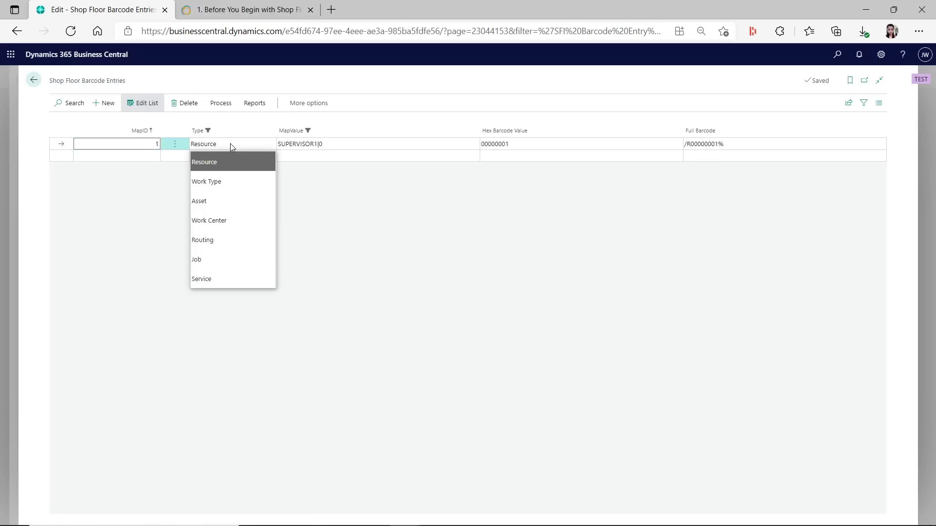
{"action": "left_click", "coordinate": [257, 144]}
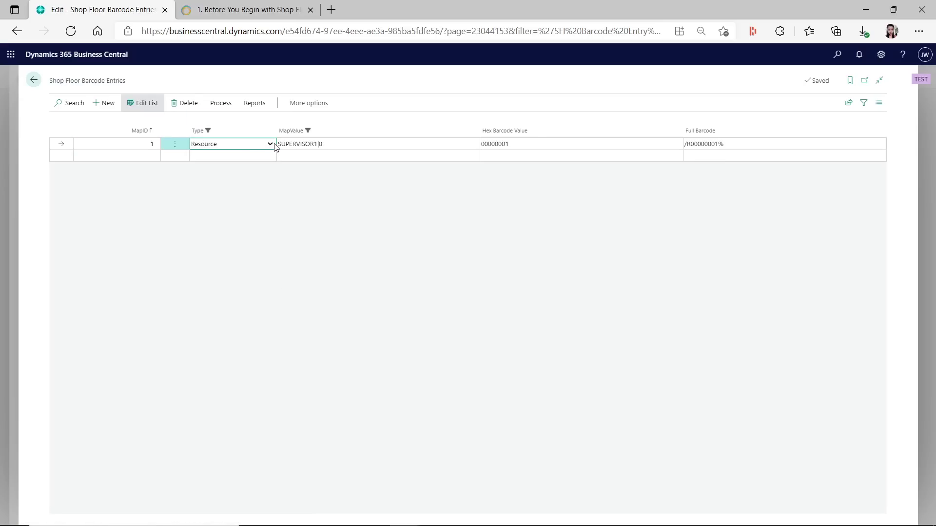
{"action": "left_click", "coordinate": [274, 146]}
{"action": "left_click", "coordinate": [274, 146]}
Inspect the supervisor's MapValue, then remove the MapValue filter to list all resource barcodes
{"action": "left_click", "coordinate": [337, 155]}
{"action": "left_click", "coordinate": [346, 145]}
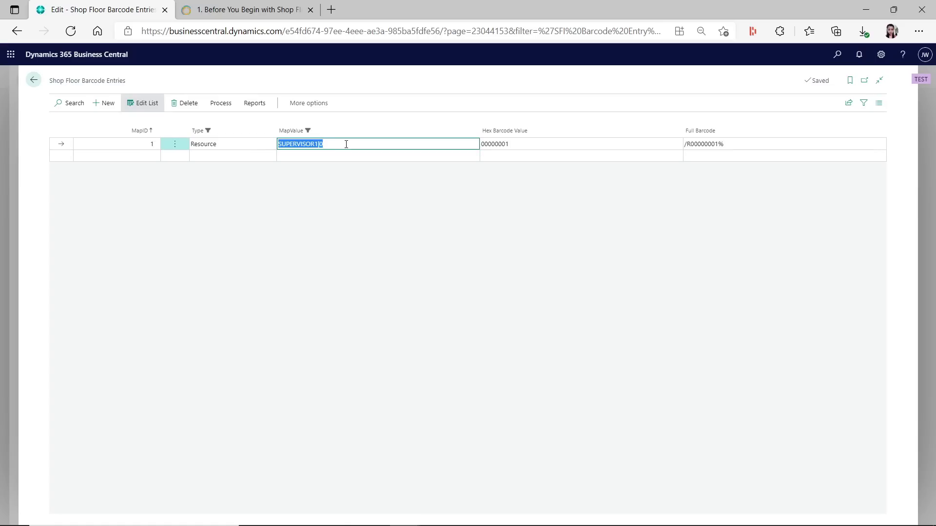
{"action": "left_click", "coordinate": [722, 149]}
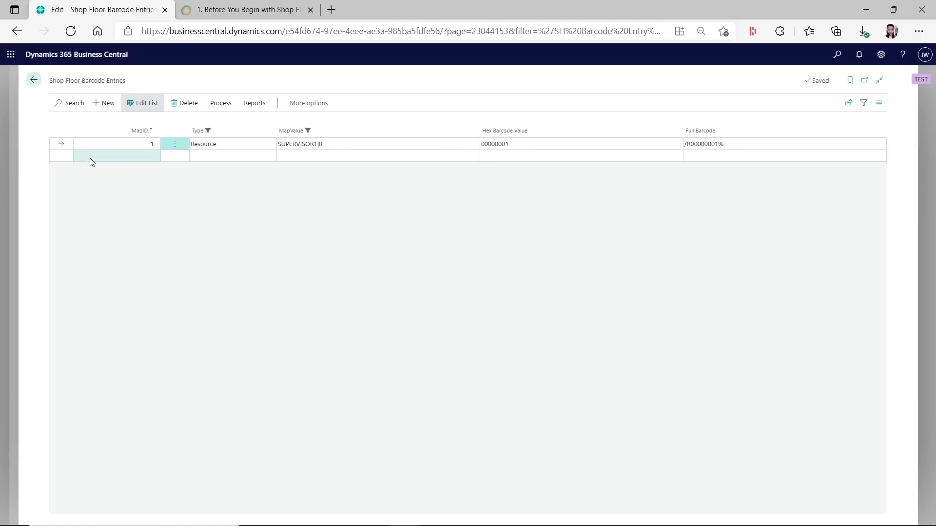
{"action": "key", "text": "shift+F3"}
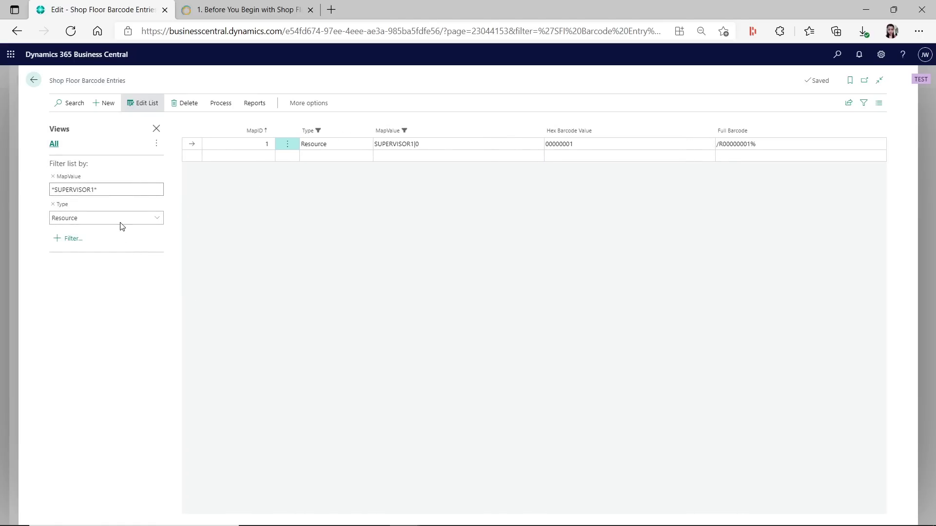
{"action": "left_click", "coordinate": [52, 176]}
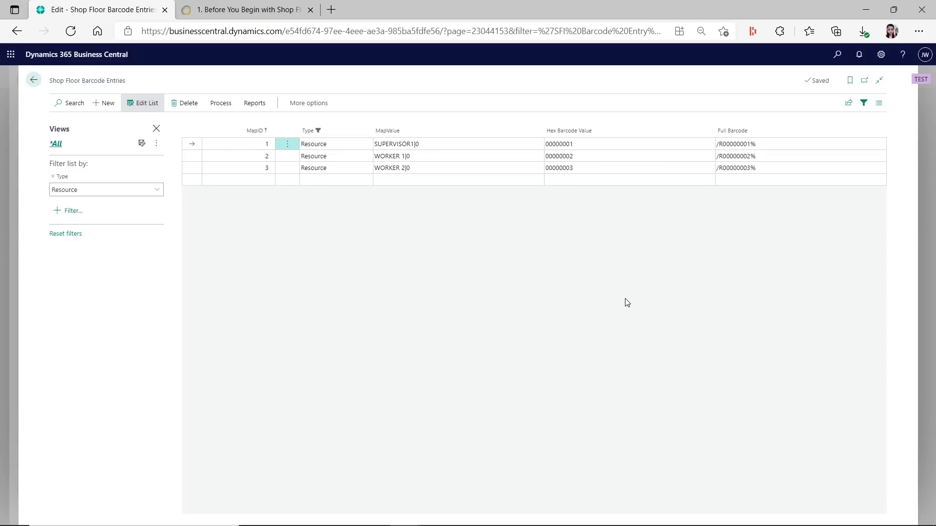
Open the Shop Floor Insight Scanning Station from the favorites in a new browser tab
{"action": "left_click", "coordinate": [331, 9]}
{"action": "left_click", "coordinate": [809, 31]}
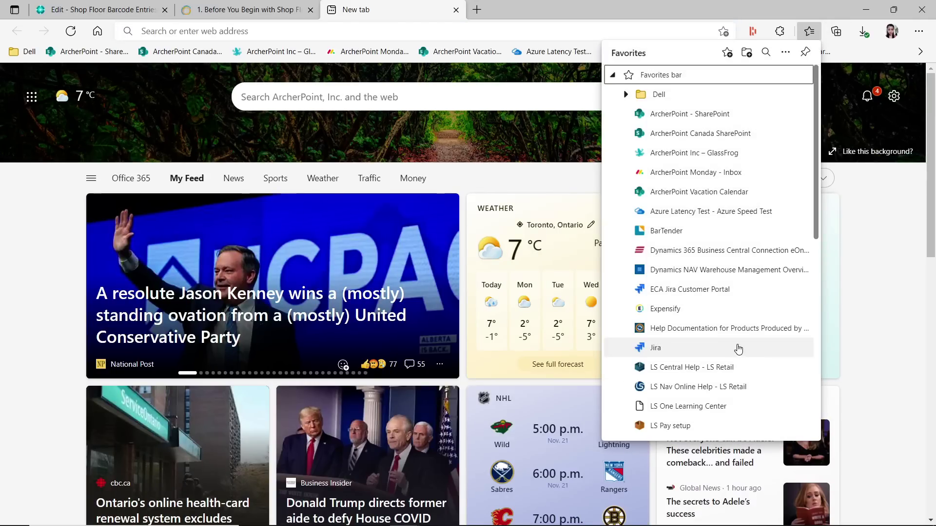
{"action": "scroll", "coordinate": [736, 343], "scroll_direction": "down", "scroll_amount": 4}
{"action": "scroll", "coordinate": [758, 346], "scroll_direction": "down", "scroll_amount": 4}
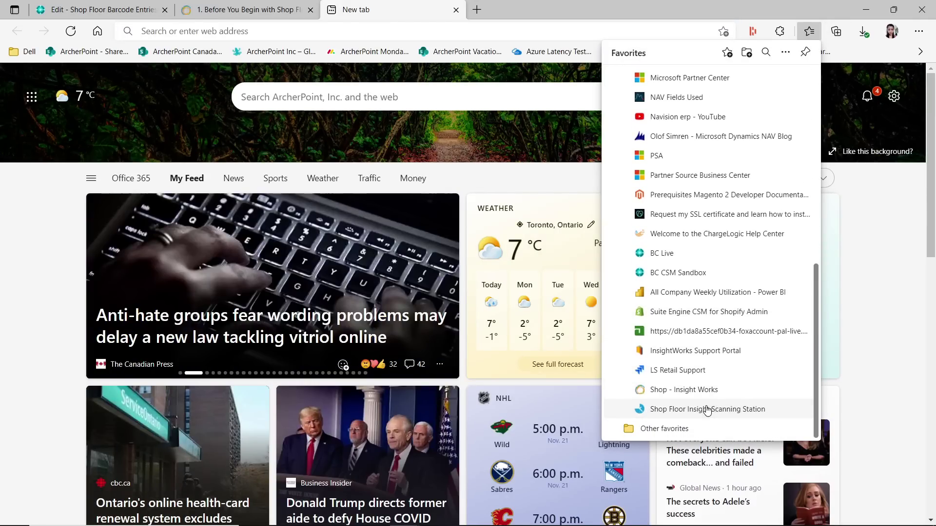
{"action": "left_click", "coordinate": [707, 408]}
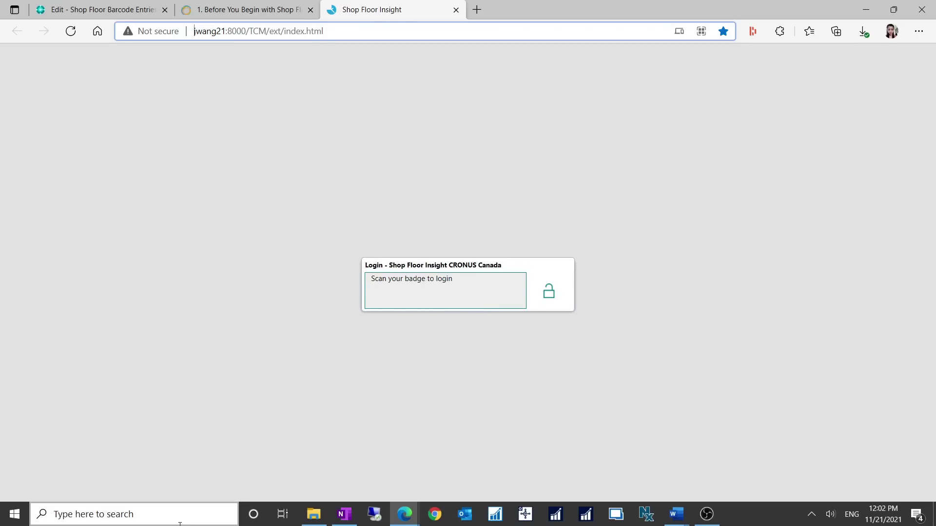
Launch Notepad, enter the badge barcode /R00000001% and select it
{"action": "left_click", "coordinate": [229, 514]}
{"action": "type", "text": "notepad"}
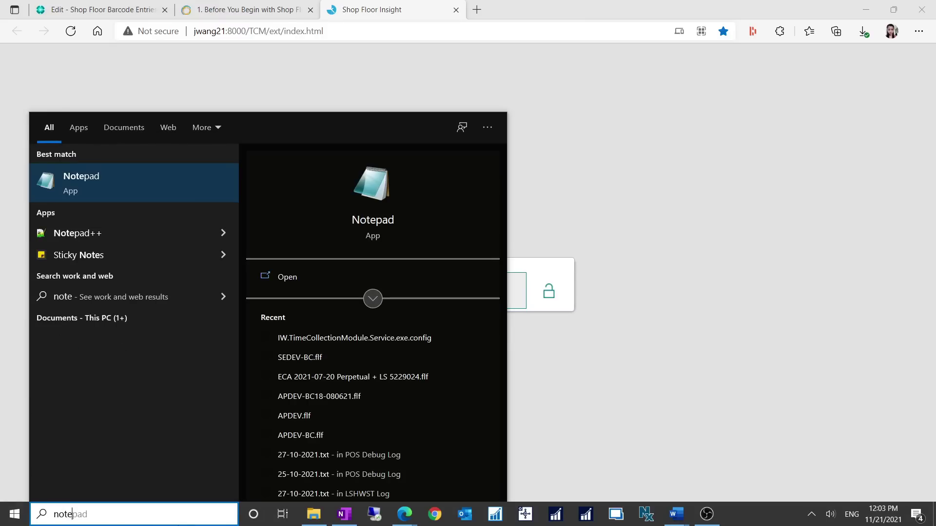
{"action": "left_click", "coordinate": [149, 184]}
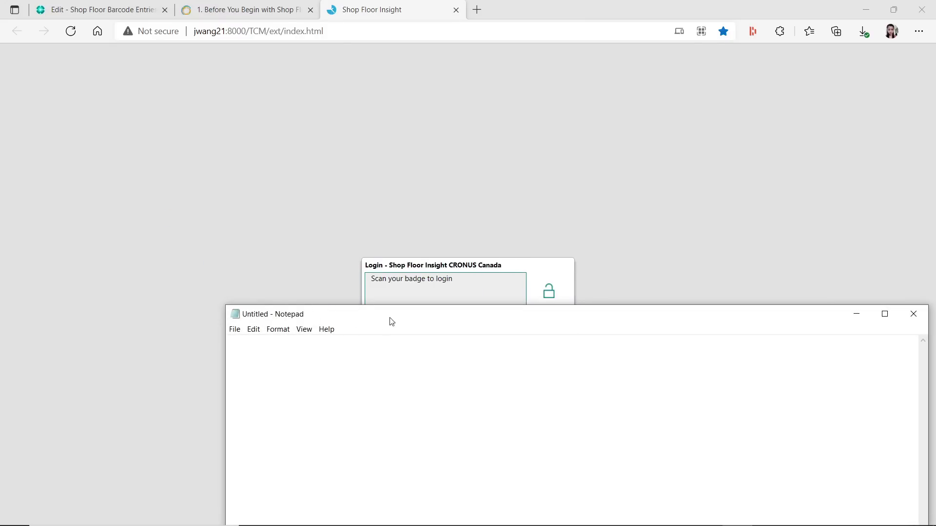
{"action": "left_click_drag", "start_coordinate": [389, 322], "coordinate": [279, 304]}
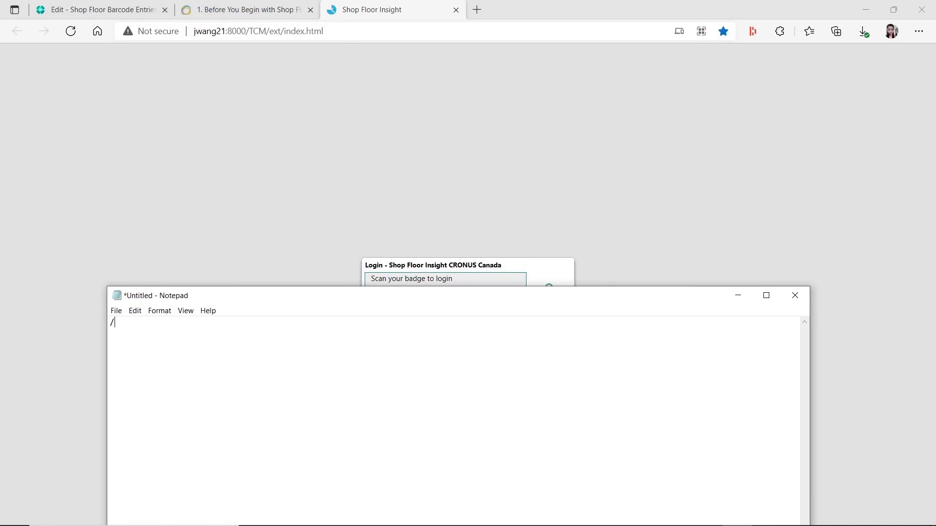
{"action": "left_click_drag", "start_coordinate": [174, 326], "coordinate": [64, 349]}
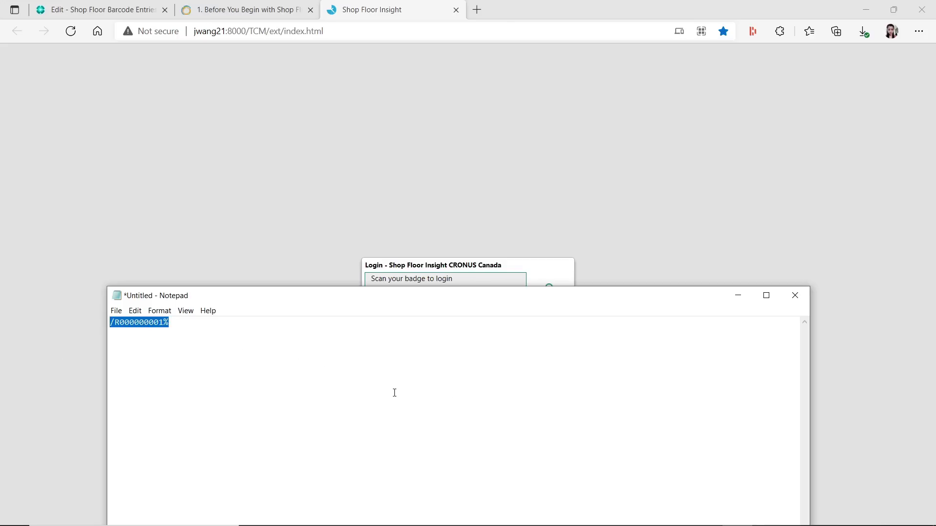
Scan the supervisor badge into the login page to reach the 60-operation dispatch list
{"action": "left_click", "coordinate": [738, 297]}
{"action": "left_click", "coordinate": [713, 368]}
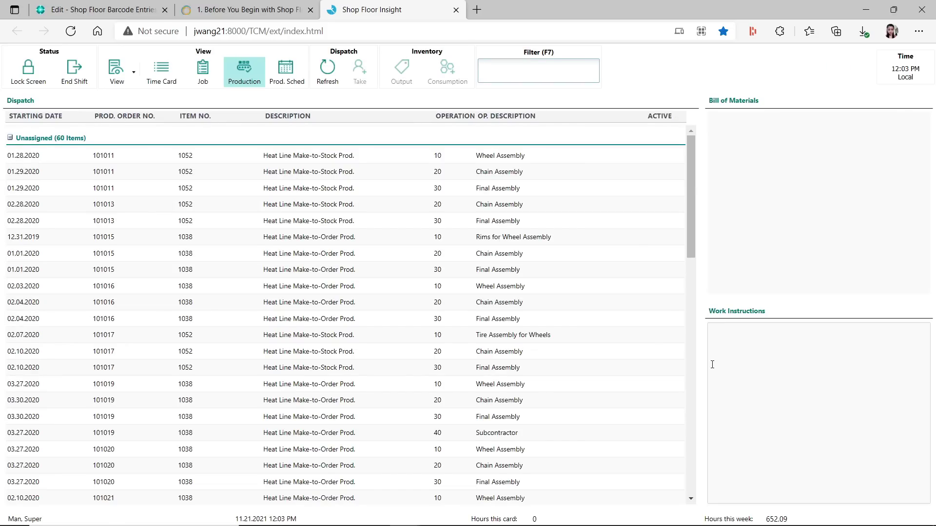
{"action": "left_click", "coordinate": [738, 518]}
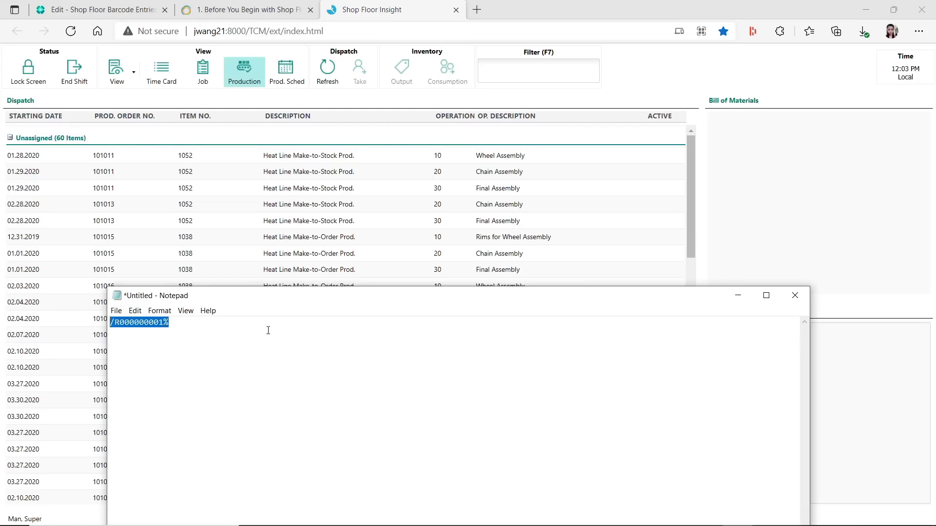
{"action": "left_click", "coordinate": [738, 295]}
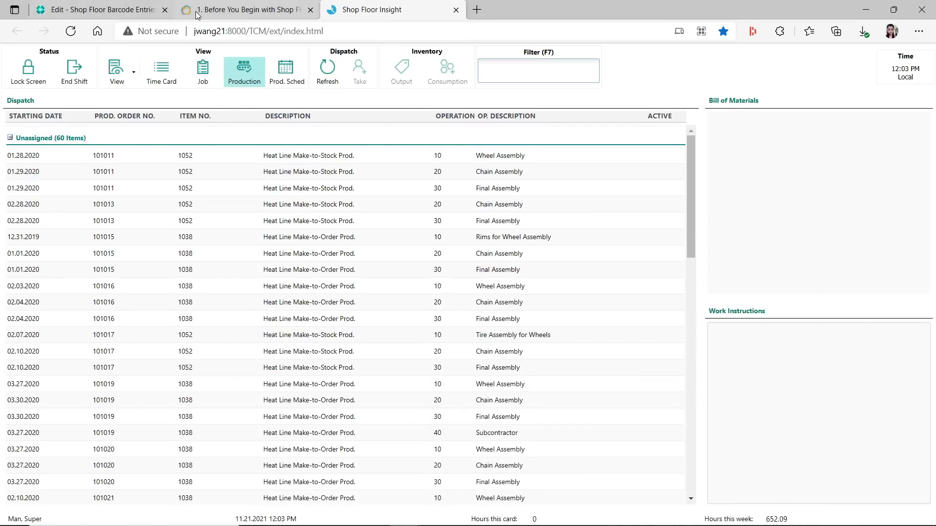
Back in Business Central, return to SUPERVISOR1's card and check whom it reports to
{"action": "left_click", "coordinate": [139, 13]}
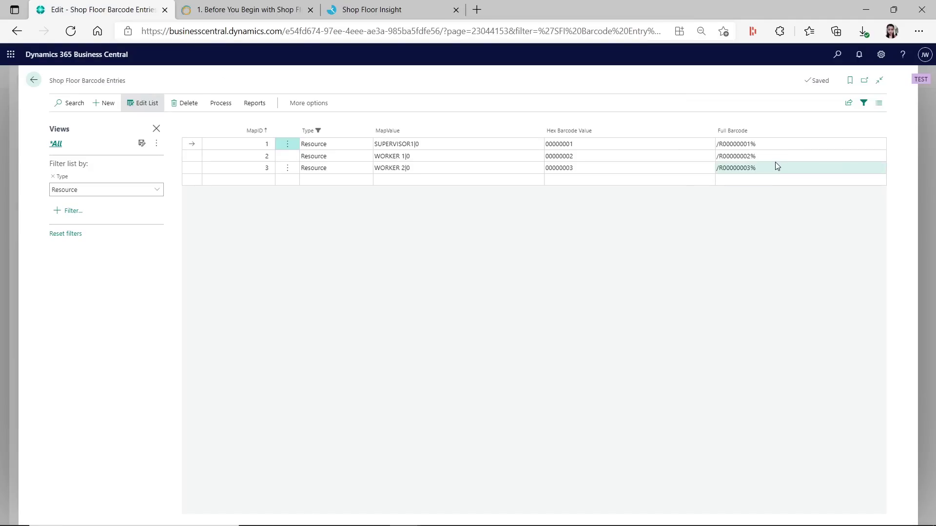
{"action": "left_click", "coordinate": [460, 145]}
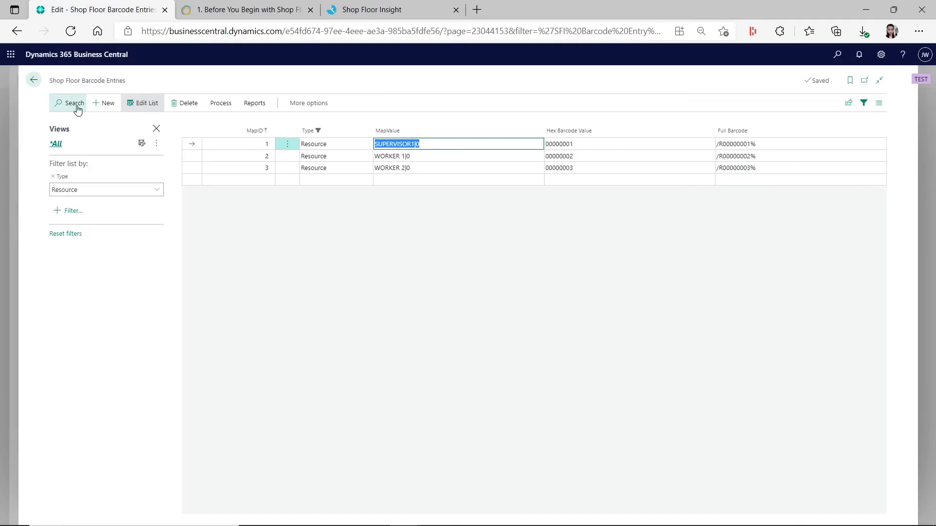
{"action": "left_click", "coordinate": [33, 79]}
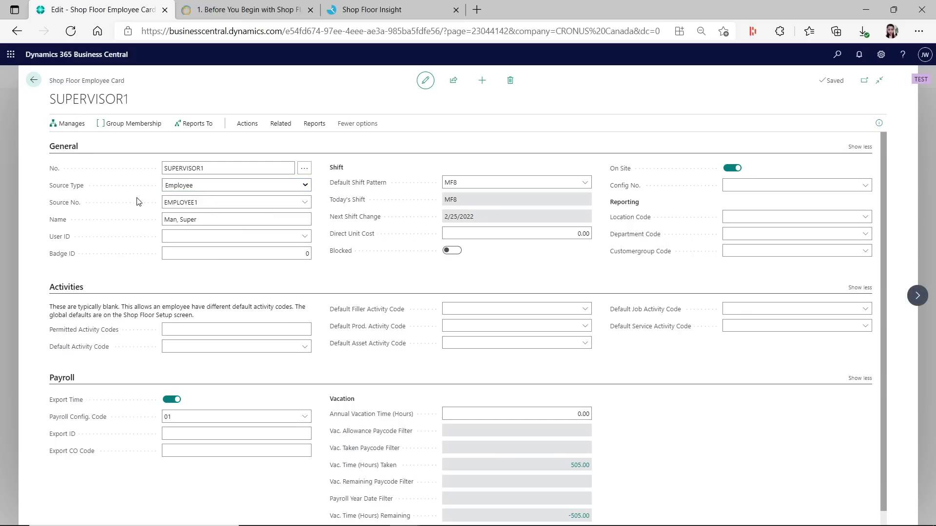
{"action": "left_click", "coordinate": [196, 125]}
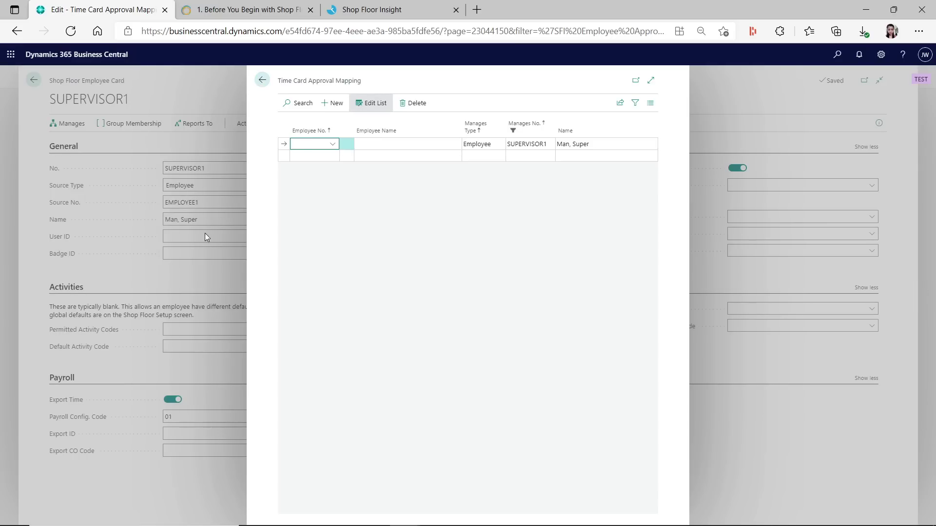
{"action": "left_click", "coordinate": [262, 81]}
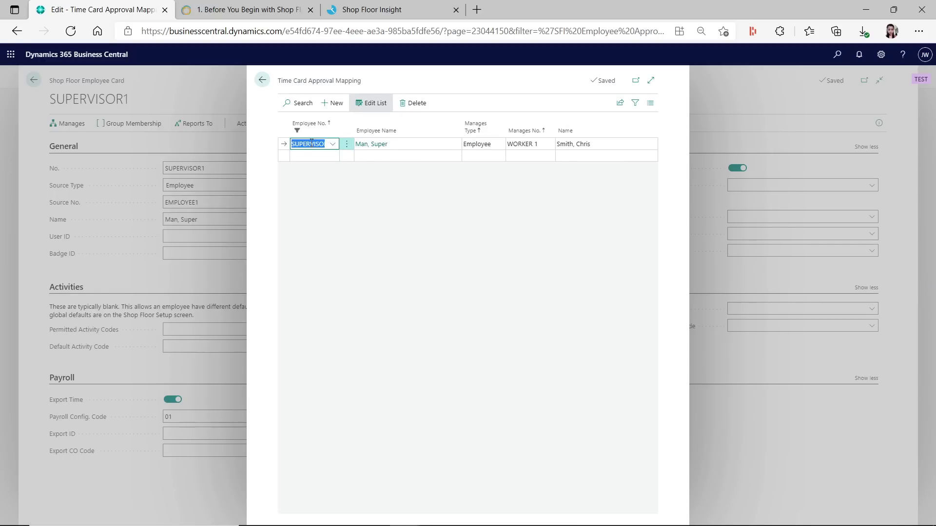
Open WORKER 1's card from the supervisor's managed employees and confirm it reports to SUPERVISOR1
{"action": "left_click", "coordinate": [545, 143]}
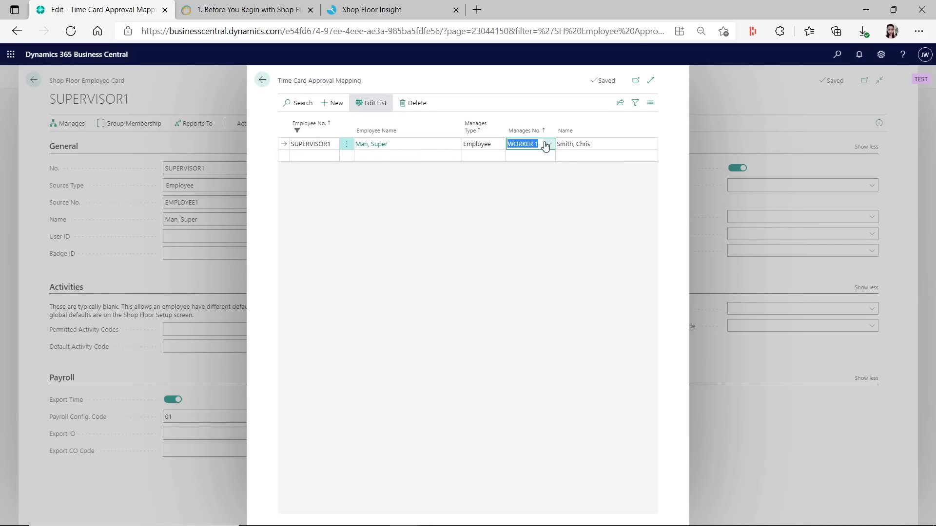
{"action": "left_click", "coordinate": [263, 82]}
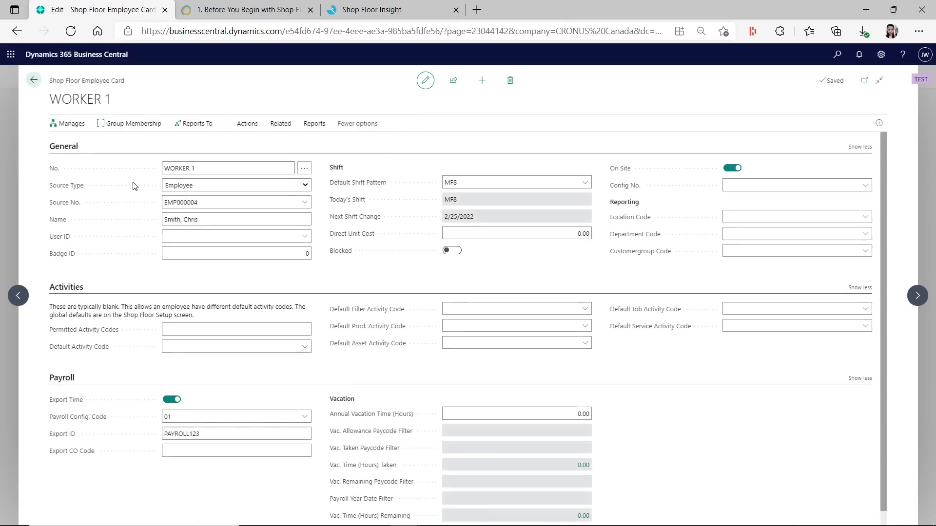
{"action": "left_click", "coordinate": [213, 171]}
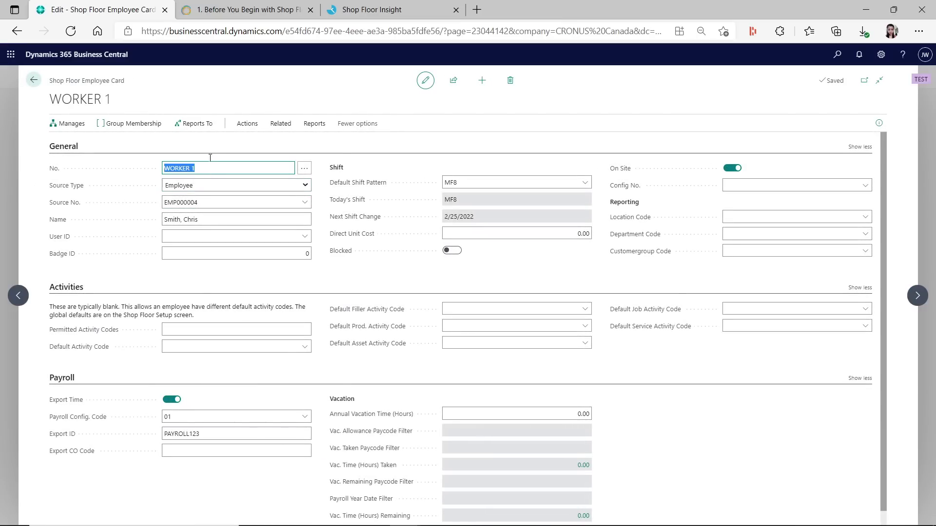
{"action": "left_click", "coordinate": [195, 123]}
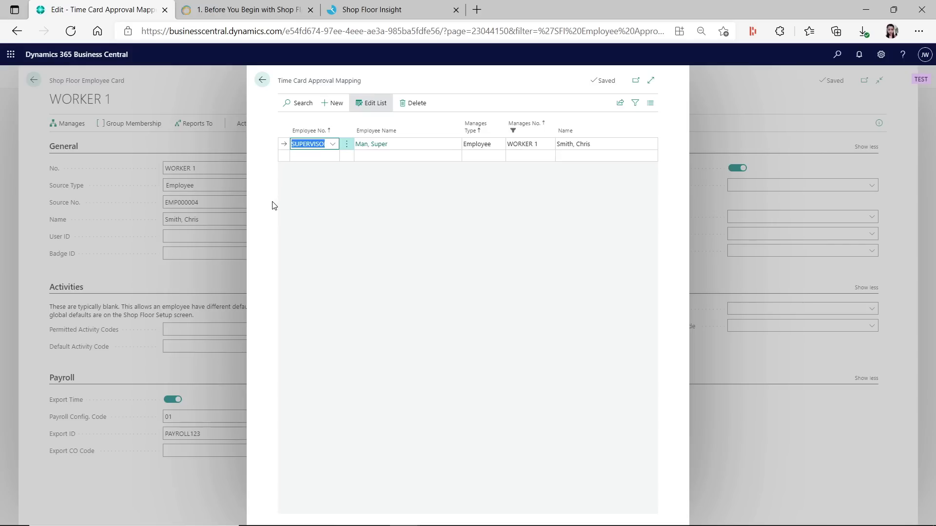
{"action": "left_click", "coordinate": [262, 80]}
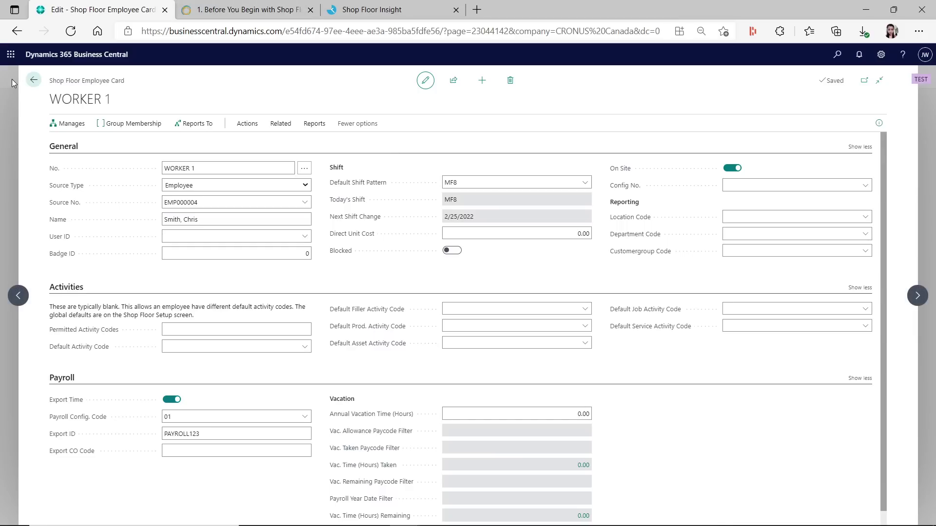
{"action": "left_click", "coordinate": [34, 81]}
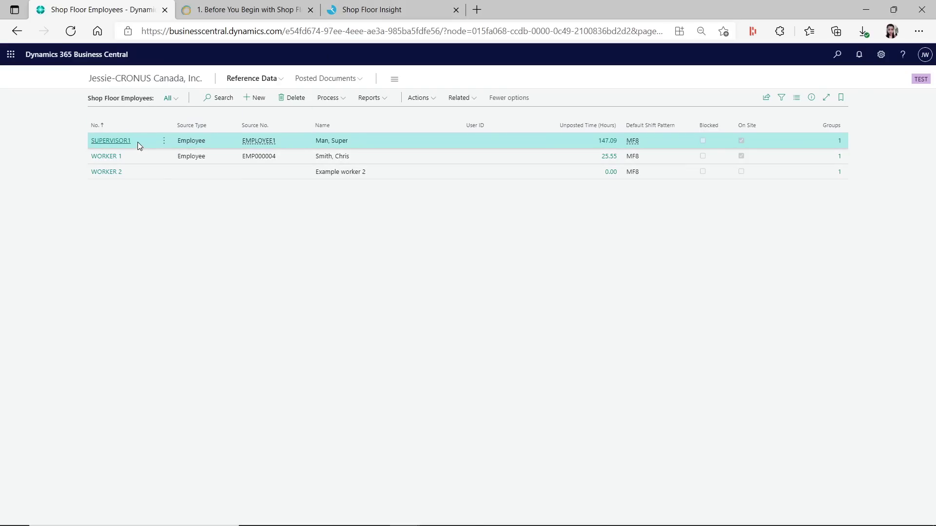
{"action": "left_click", "coordinate": [377, 11]}
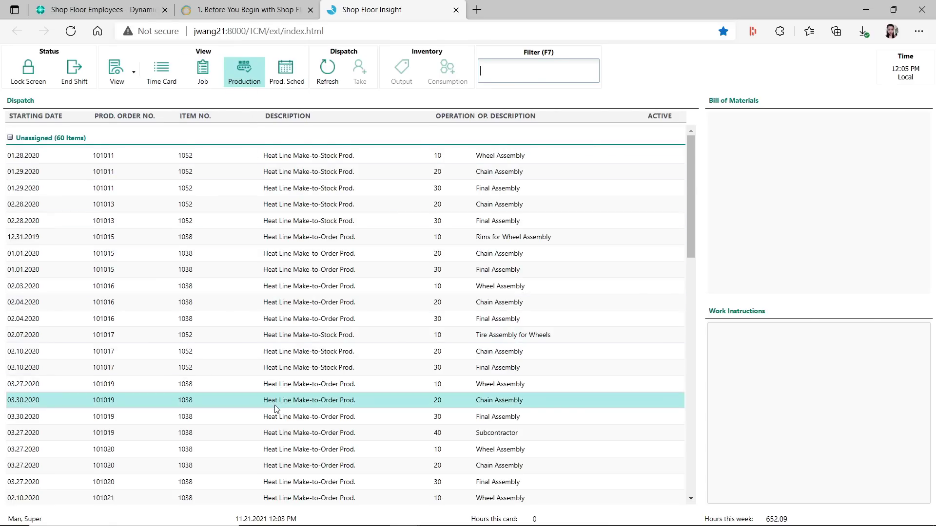
{"action": "left_click", "coordinate": [140, 13]}
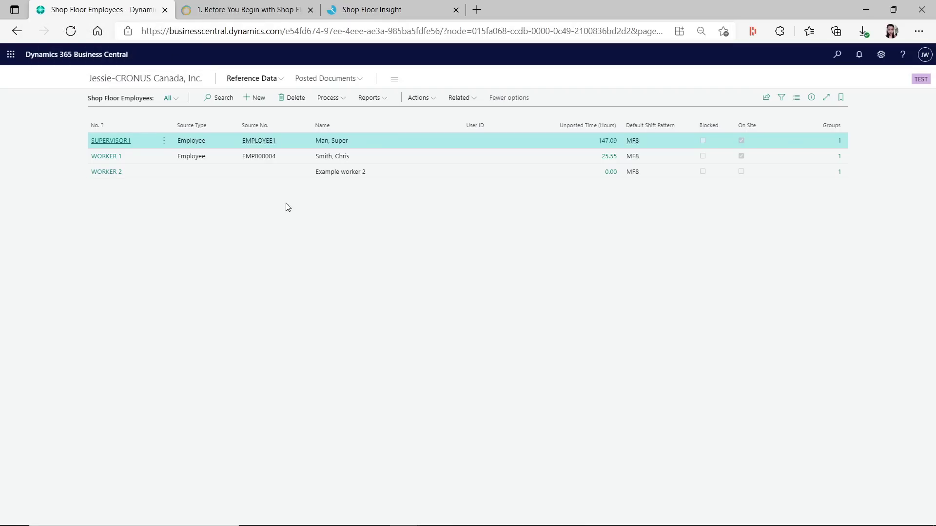
Open client configuration CFG000001, keep Prod. Order as the default view, and go to Shop Floor Insight
{"action": "left_click", "coordinate": [173, 82]}
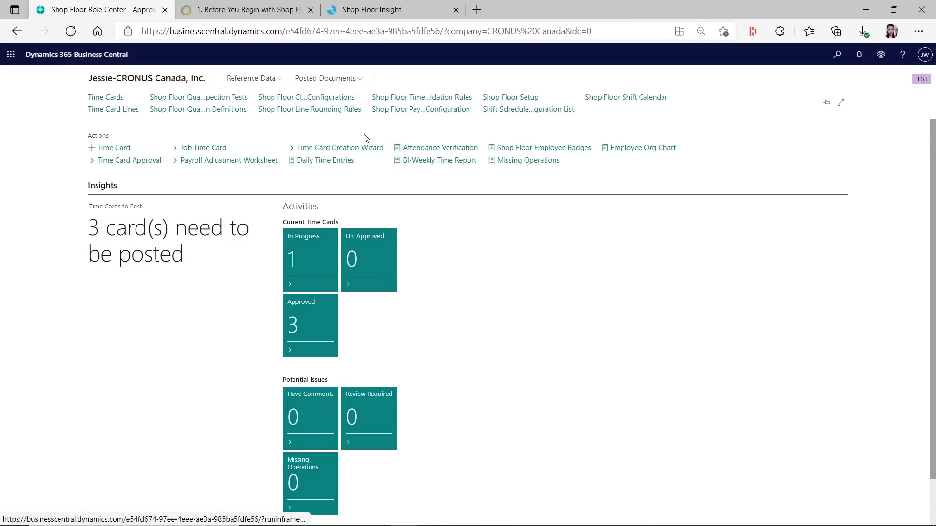
{"action": "left_click", "coordinate": [328, 99]}
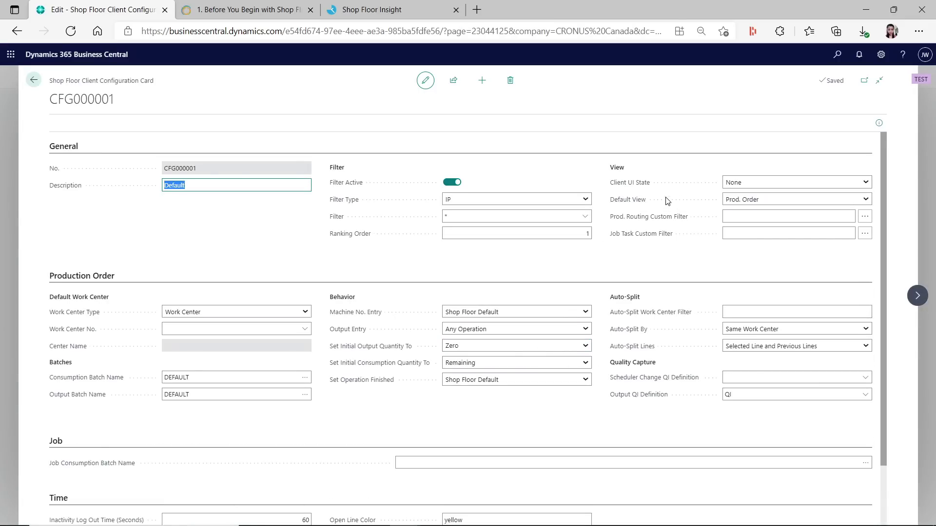
{"action": "left_click", "coordinate": [865, 199]}
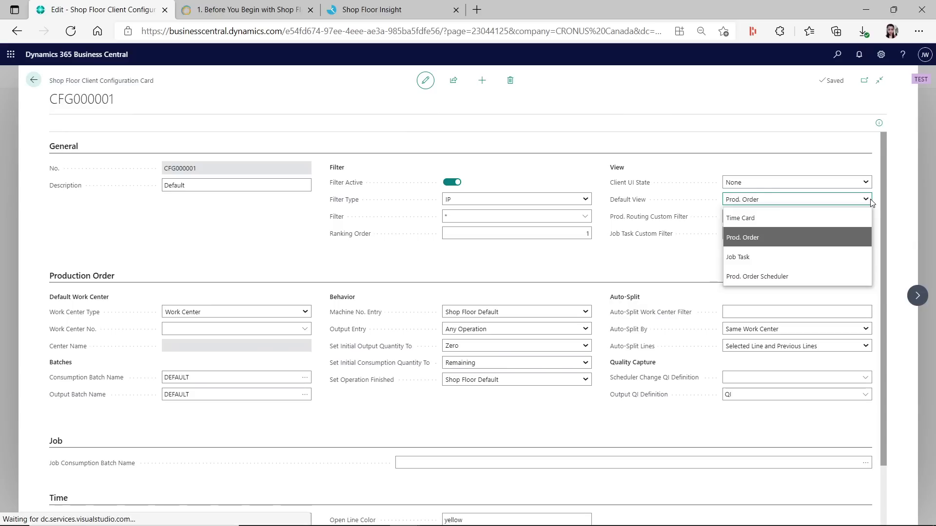
{"action": "left_click", "coordinate": [870, 202]}
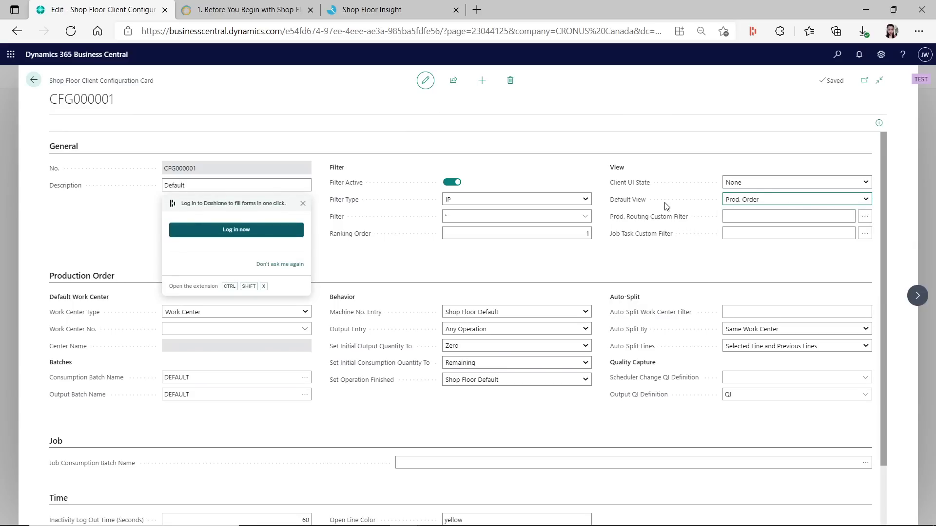
{"action": "left_click", "coordinate": [375, 11]}
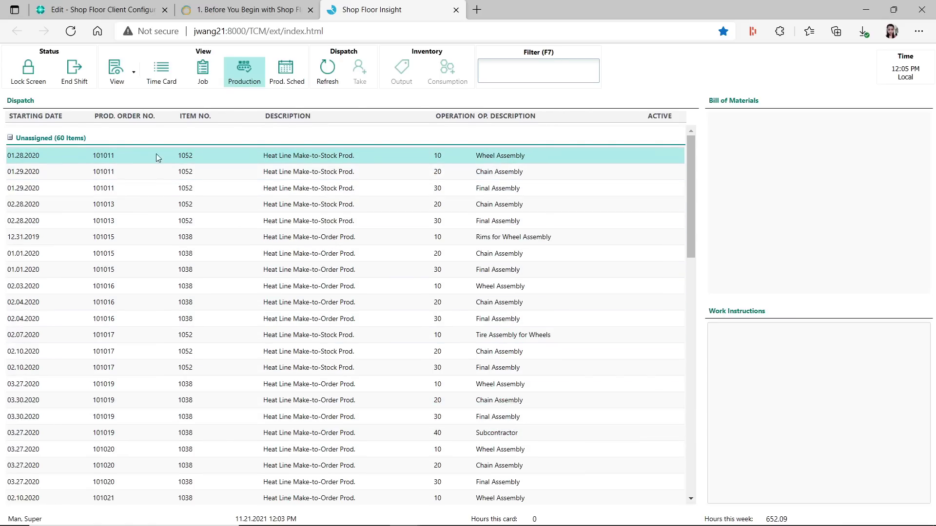
Check CFG000001's Prod. Routing Custom Filter, then review order 101011's Wheel, Chain and Brake materials
{"action": "left_click", "coordinate": [104, 10]}
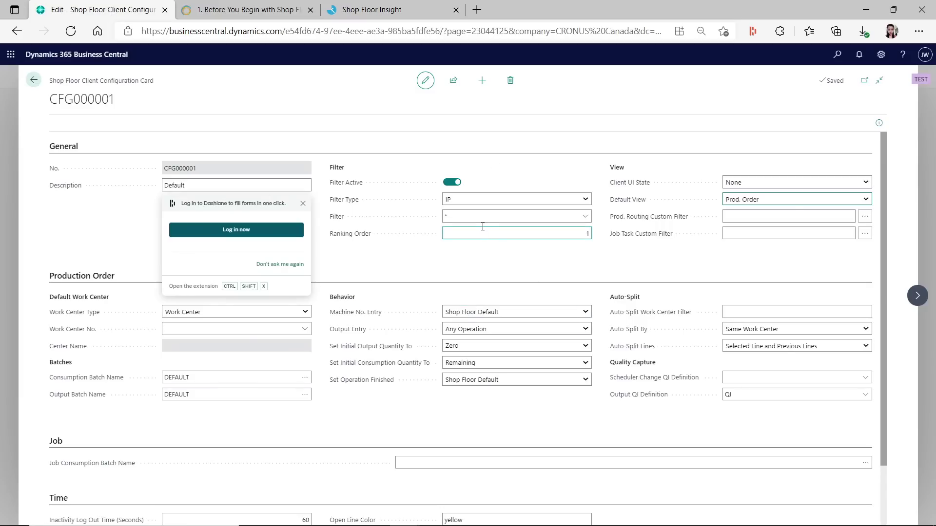
{"action": "left_click", "coordinate": [711, 216]}
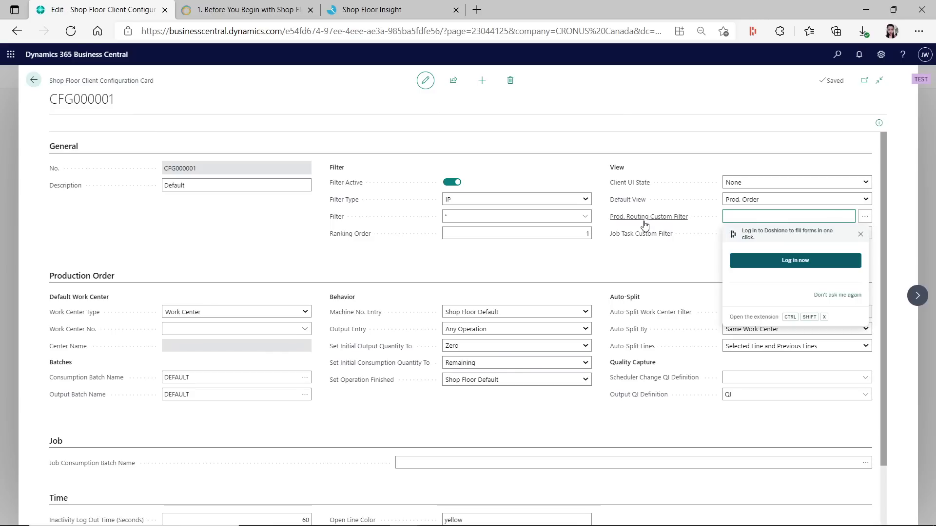
{"action": "mouse_move", "coordinate": [670, 224]}
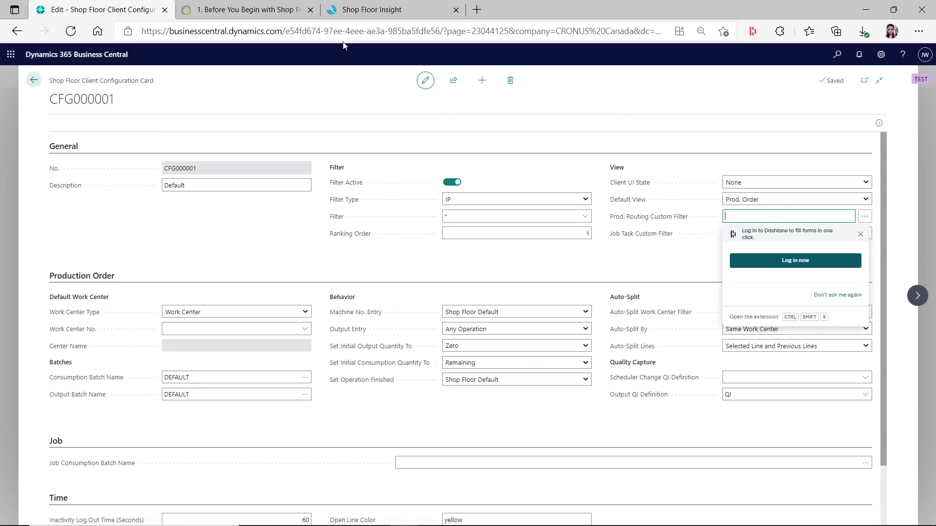
{"action": "left_click", "coordinate": [362, 11]}
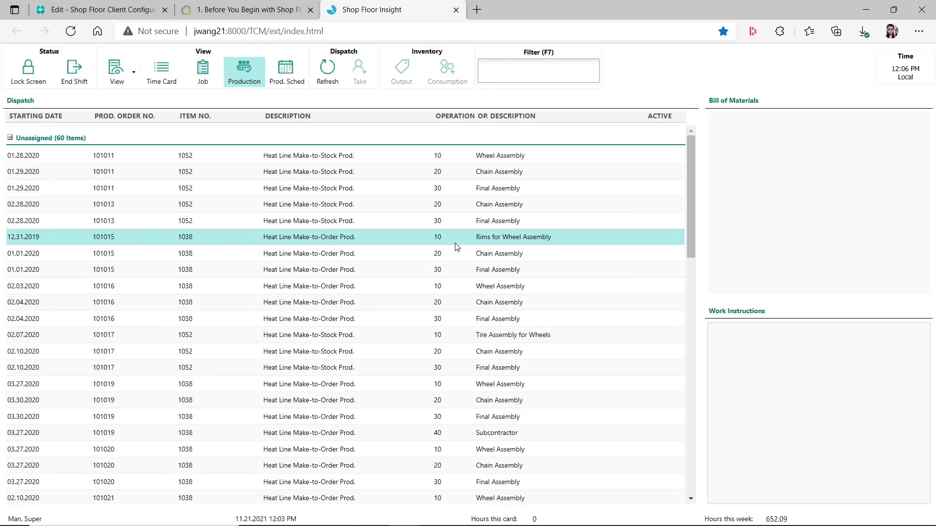
{"action": "left_click", "coordinate": [62, 159]}
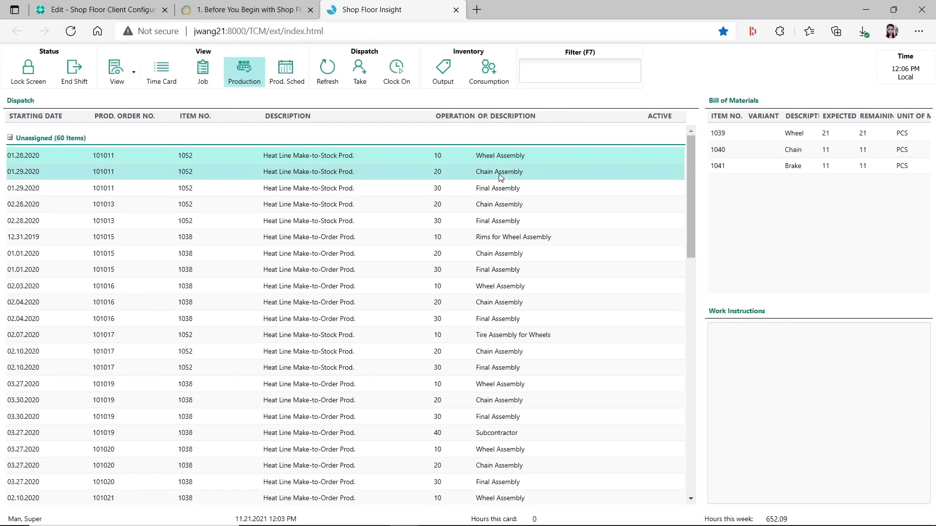
{"action": "key", "text": "ctrl+Tab"}
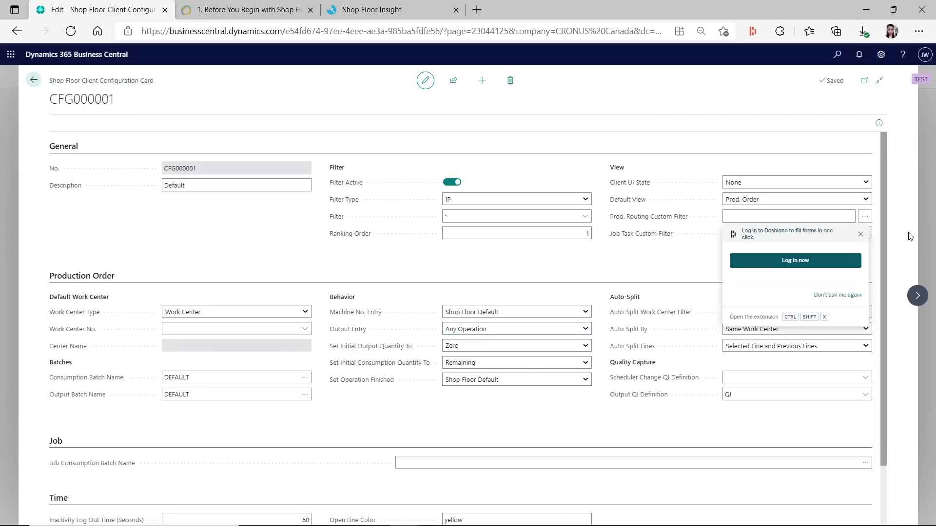
Set the Prod. Routing Custom Filter to Operation No. = 10 in the Filter Builder
{"action": "left_click", "coordinate": [845, 217]}
{"action": "left_click", "coordinate": [865, 216]}
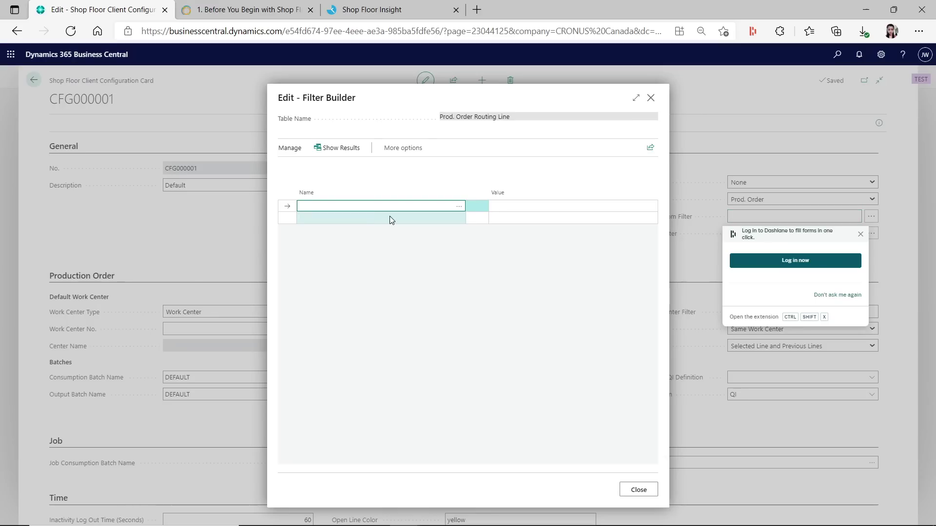
{"action": "left_click", "coordinate": [459, 206]}
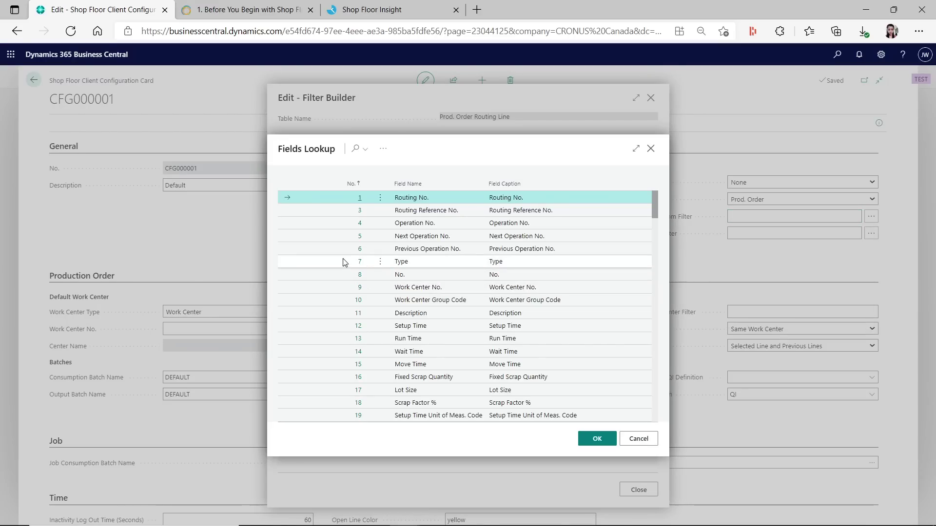
{"action": "left_click", "coordinate": [373, 224]}
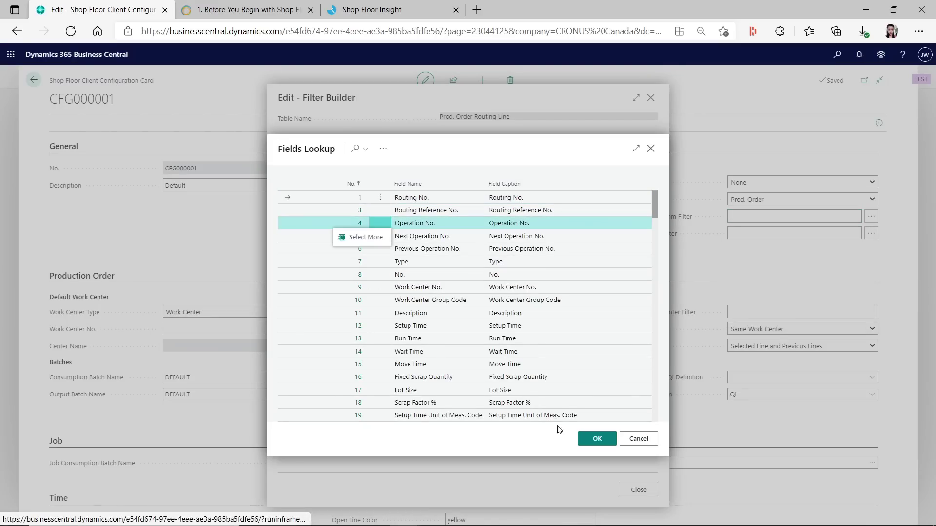
{"action": "left_click", "coordinate": [597, 439]}
{"action": "left_click", "coordinate": [529, 208]}
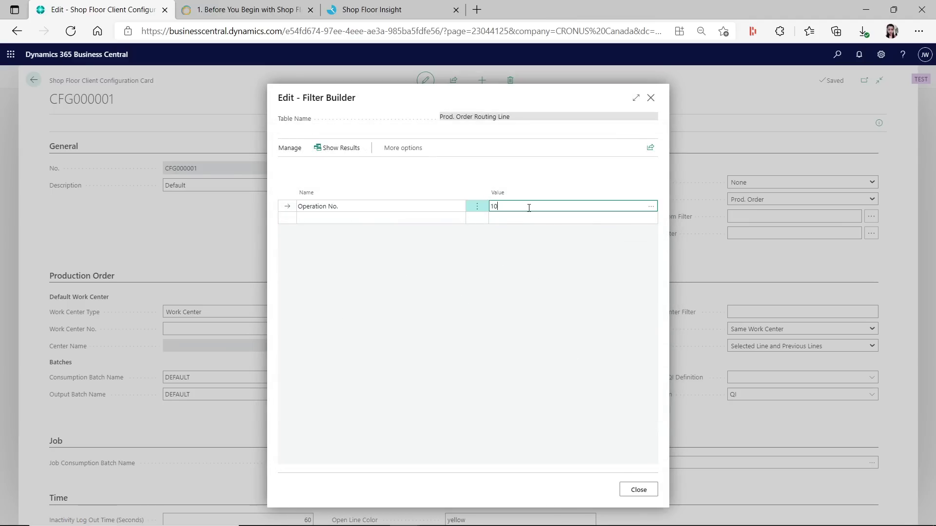
{"action": "type", "text": "10"}
{"action": "key", "text": "Return"}
{"action": "left_click", "coordinate": [437, 208]}
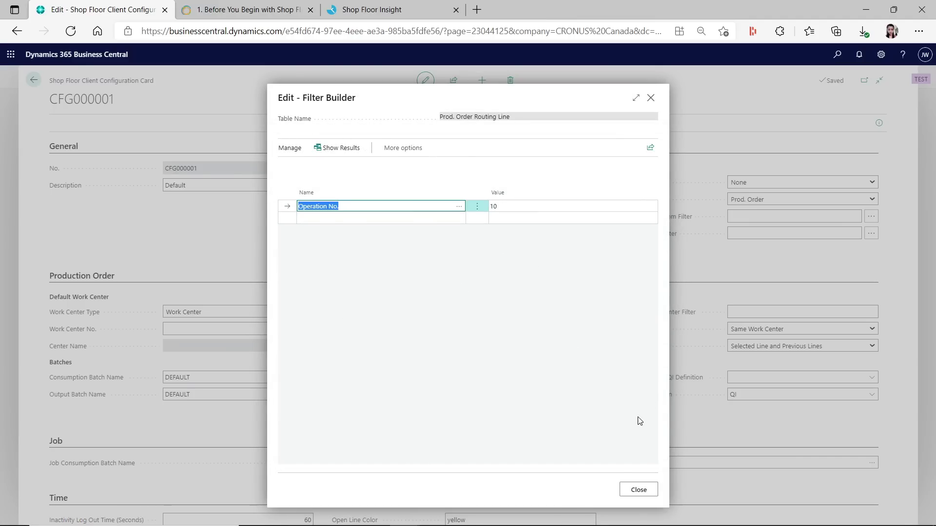
{"action": "left_click", "coordinate": [642, 489]}
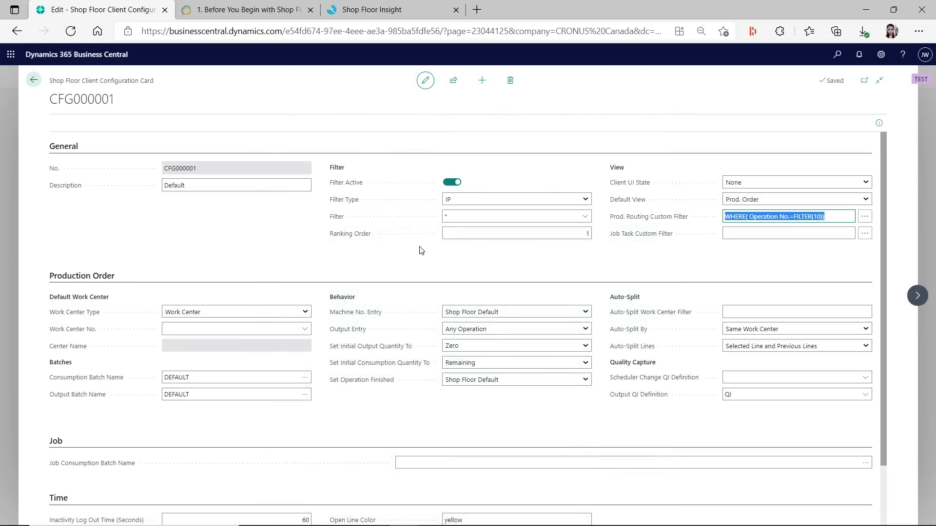
Review the Filter Type options and Filter setting help, then leave the configuration card
{"action": "left_click", "coordinate": [463, 217]}
{"action": "left_click", "coordinate": [462, 200]}
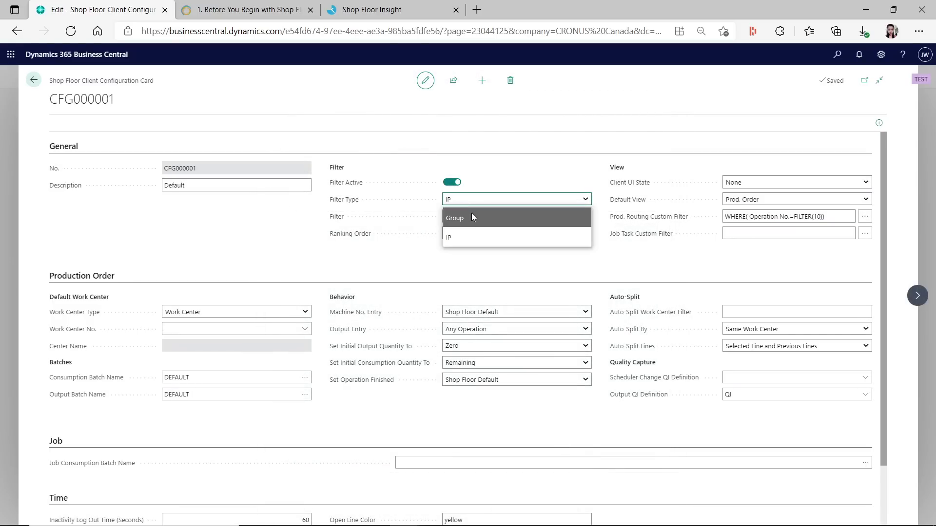
{"action": "left_click_drag", "start_coordinate": [419, 222], "coordinate": [408, 231]}
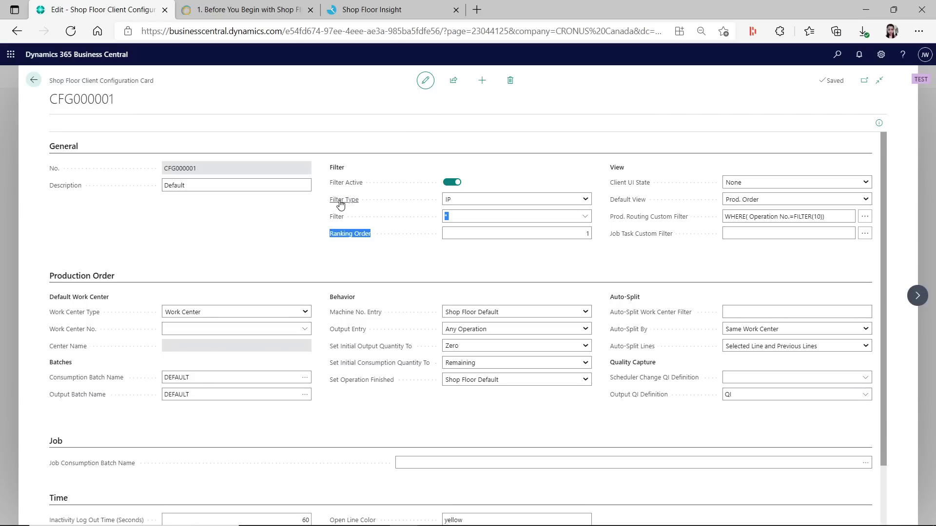
{"action": "left_click", "coordinate": [340, 225]}
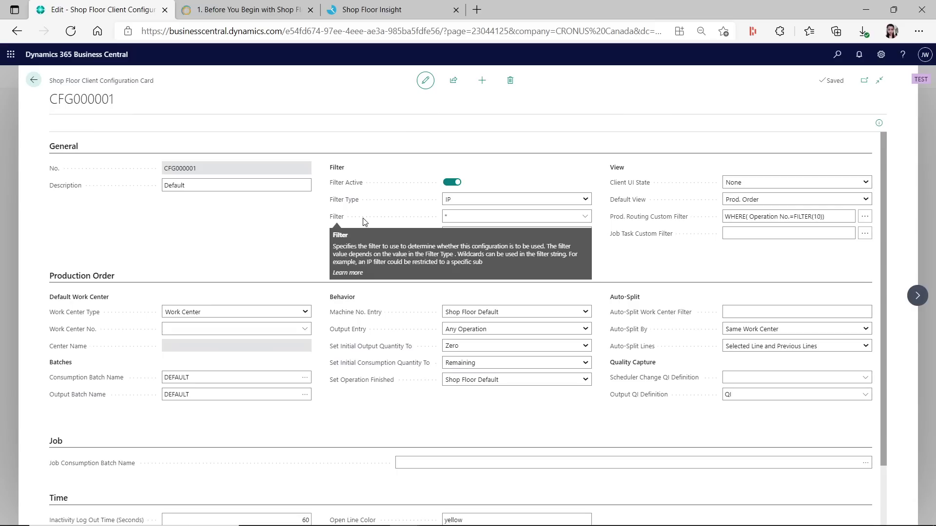
{"action": "left_click", "coordinate": [471, 216]}
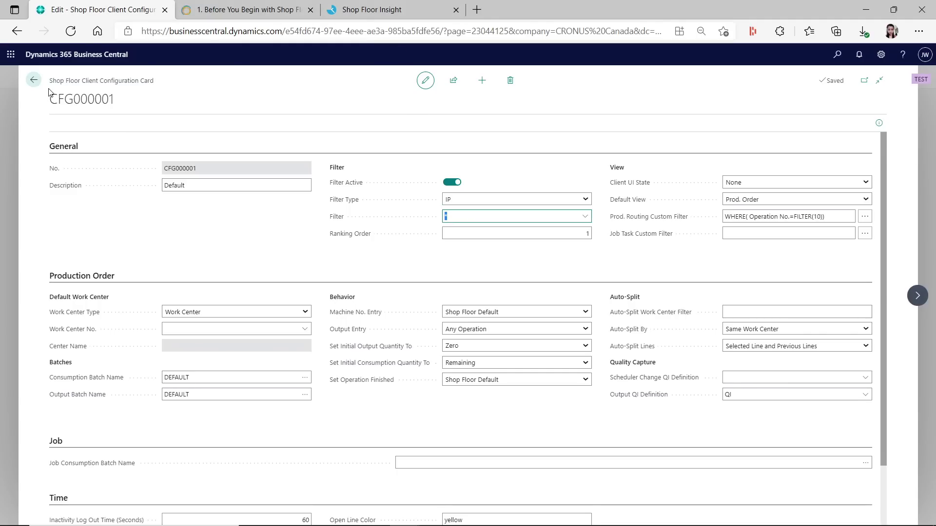
{"action": "left_click", "coordinate": [33, 80]}
Take production order 101011's operation 10 Wheel Assembly onto time card TC000006
{"action": "left_click", "coordinate": [386, 10]}
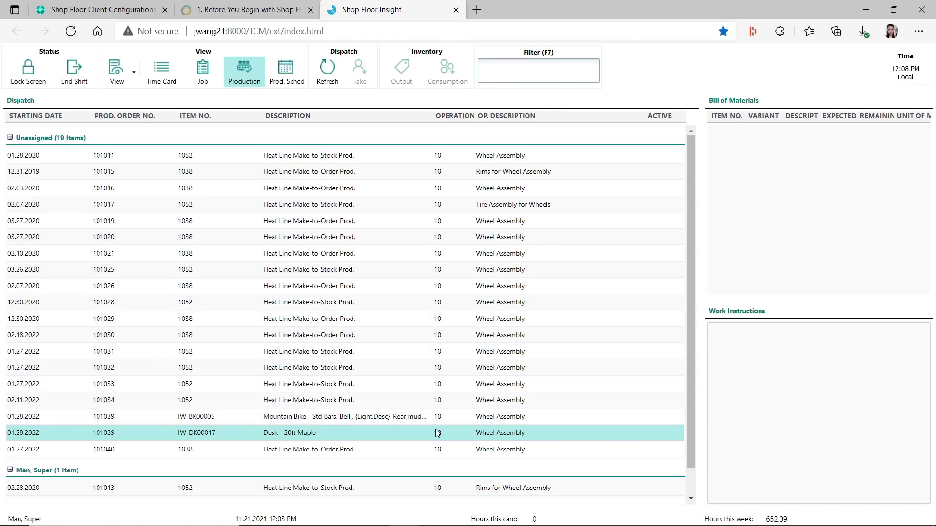
{"action": "left_click", "coordinate": [369, 150]}
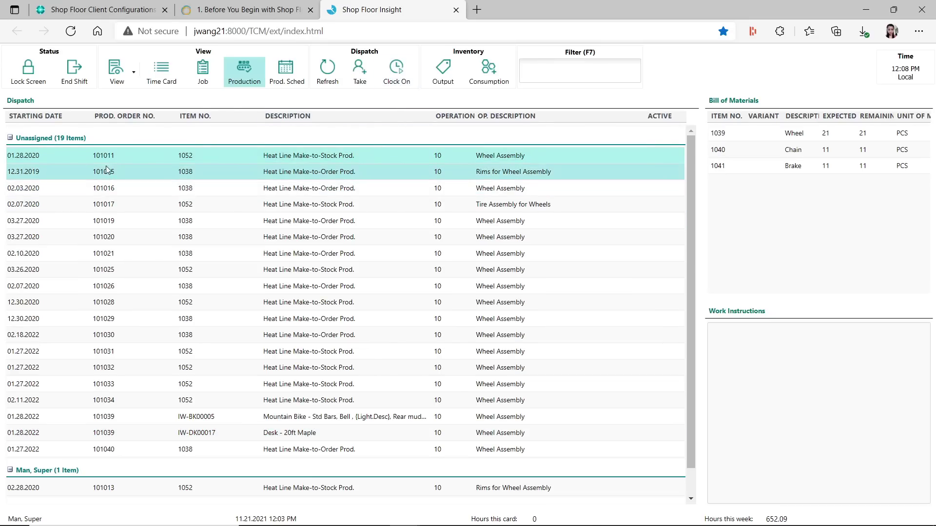
{"action": "left_click", "coordinate": [382, 347]}
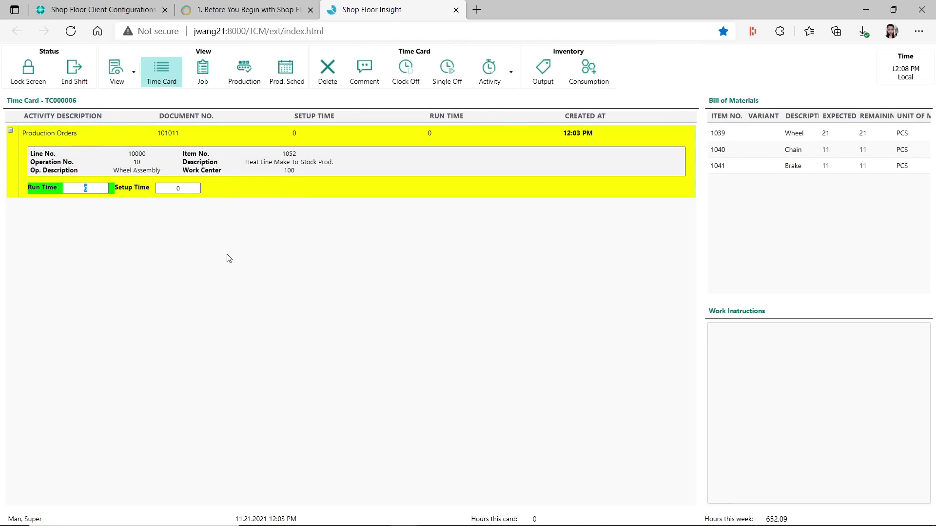
Enter a setup time of 30 and a run time of 100
{"action": "left_click", "coordinate": [171, 189]}
{"action": "type", "text": "30"}
{"action": "key", "text": "Return"}
{"action": "left_click", "coordinate": [102, 191]}
{"action": "type", "text": "100"}
{"action": "key", "text": "Return"}
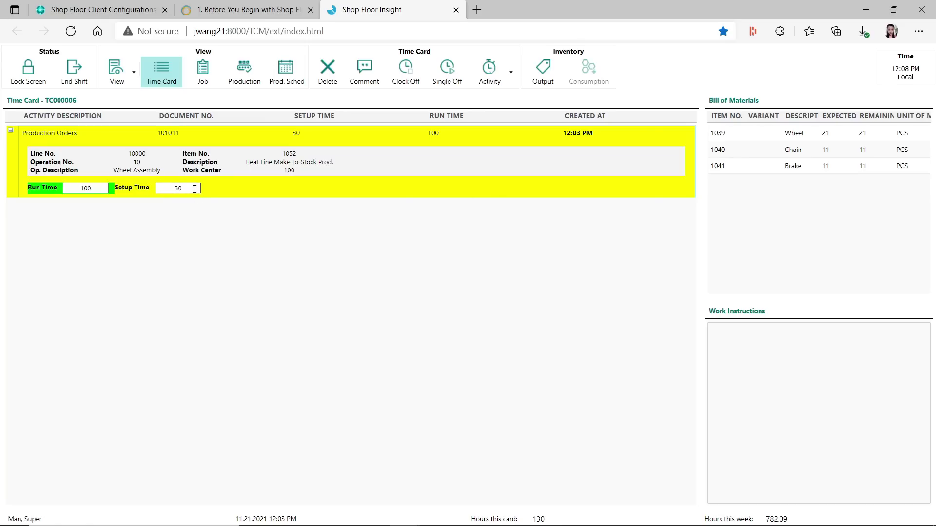
Review the setup and run time values, then return to the production order dispatch list
{"action": "left_click", "coordinate": [194, 187]}
{"action": "left_click", "coordinate": [106, 188]}
{"action": "key", "text": "Tab"}
{"action": "left_click", "coordinate": [244, 73]}
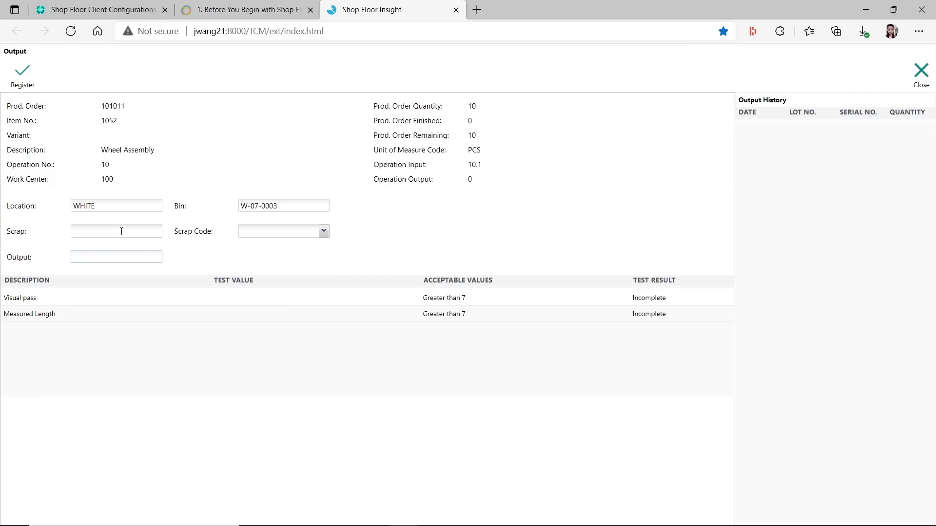
Change the output location from WHITE to Blue and enter an output quantity of 10
{"action": "left_click", "coordinate": [125, 208]}
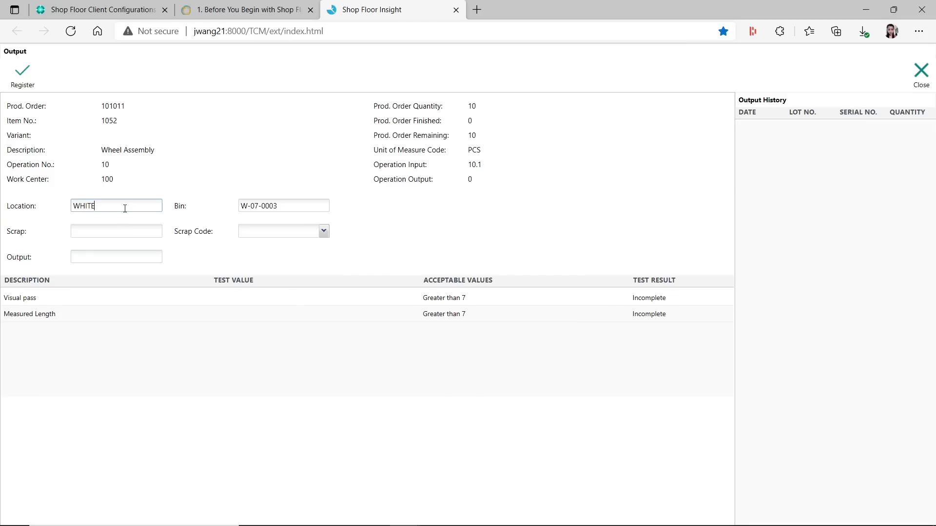
{"action": "double_click", "coordinate": [120, 207]}
{"action": "type", "text": "Blue"}
{"action": "key", "text": "Tab"}
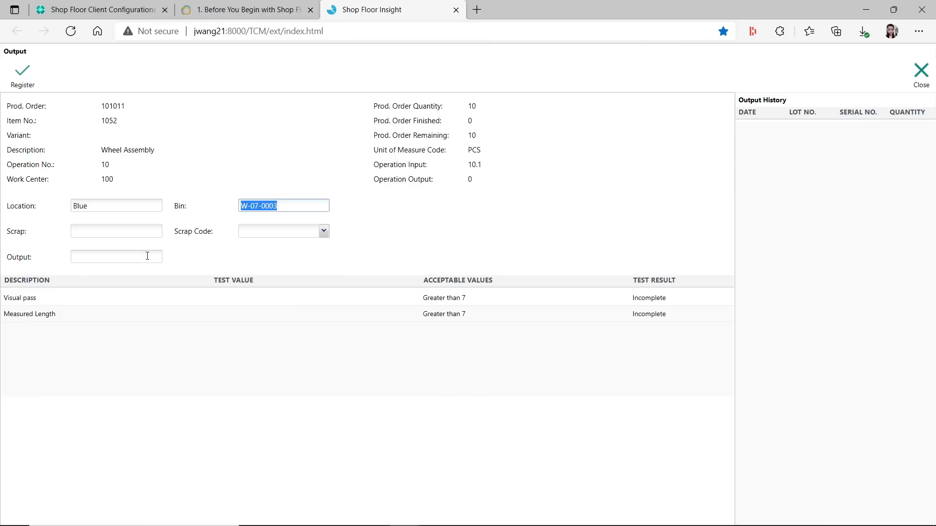
{"action": "left_click", "coordinate": [148, 257]}
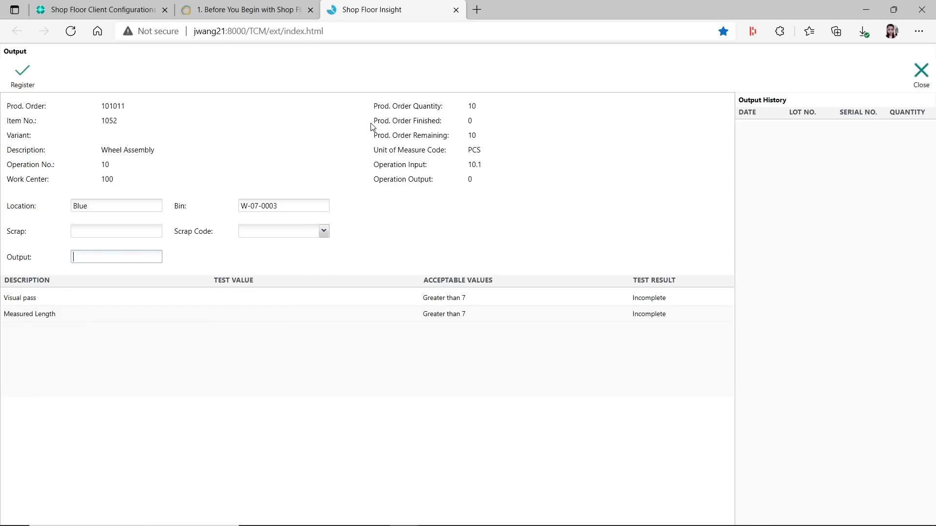
{"action": "type", "text": "10"}
{"action": "key", "text": "Tab"}
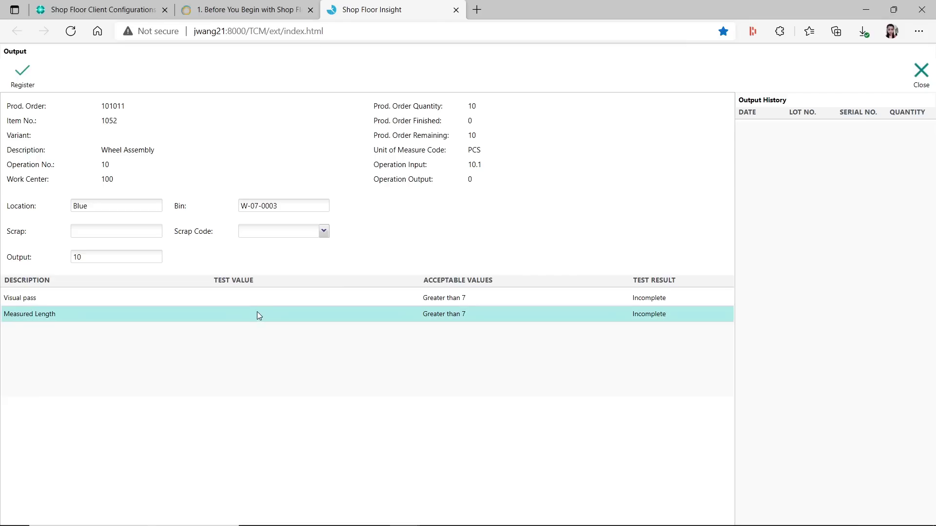
Enter test values 8 for Visual pass and 6 for Measured Length
{"action": "left_click", "coordinate": [258, 297]}
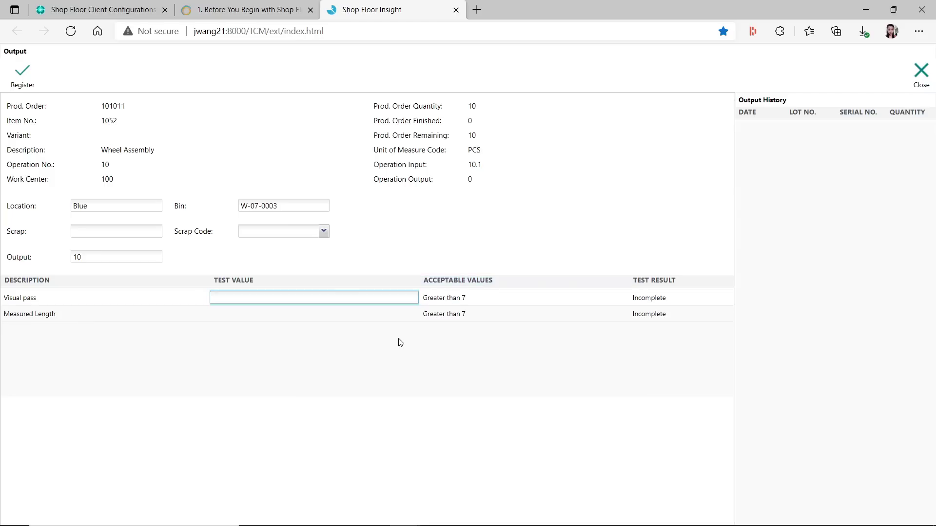
{"action": "type", "text": "8"}
{"action": "key", "text": "Return"}
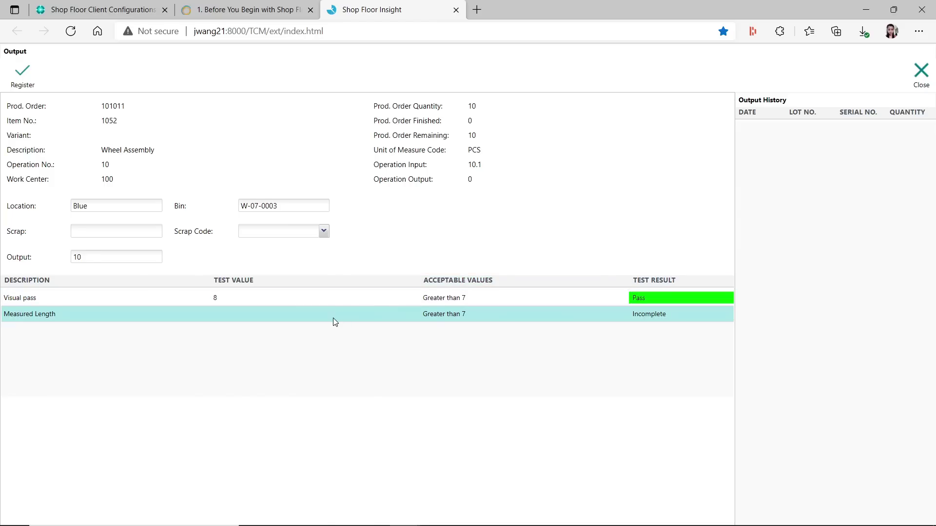
{"action": "left_click", "coordinate": [334, 317]}
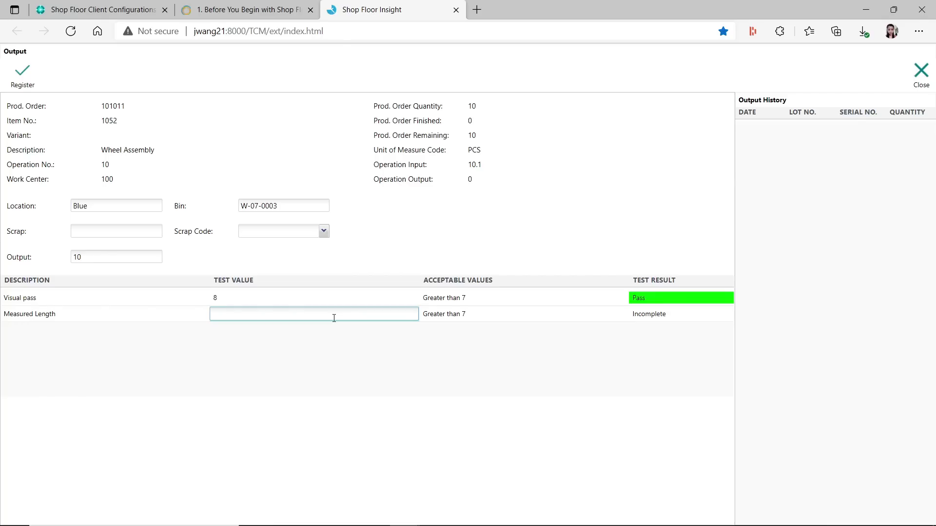
{"action": "type", "text": "6"}
{"action": "key", "text": "Return"}
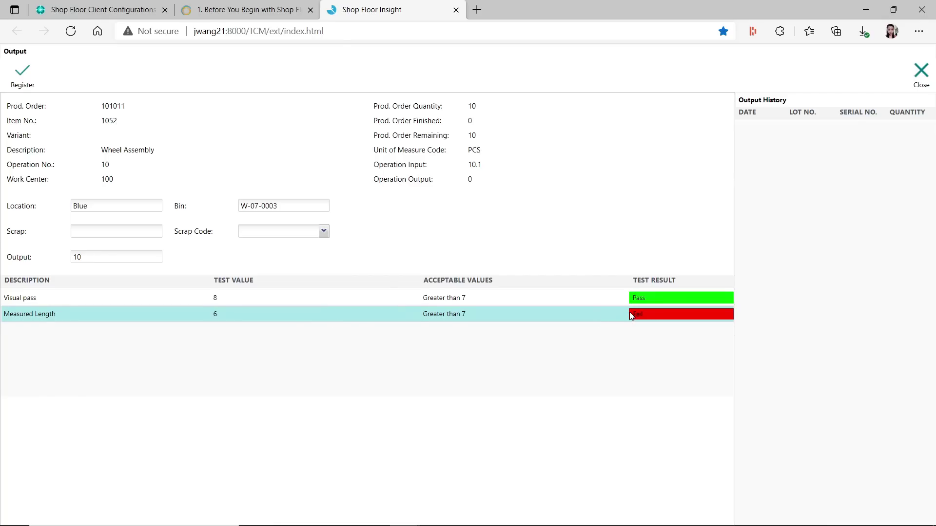
Register the output for order 101011 and dismiss the bin W-07-0003 error
{"action": "left_click", "coordinate": [22, 73]}
{"action": "left_click", "coordinate": [442, 309]}
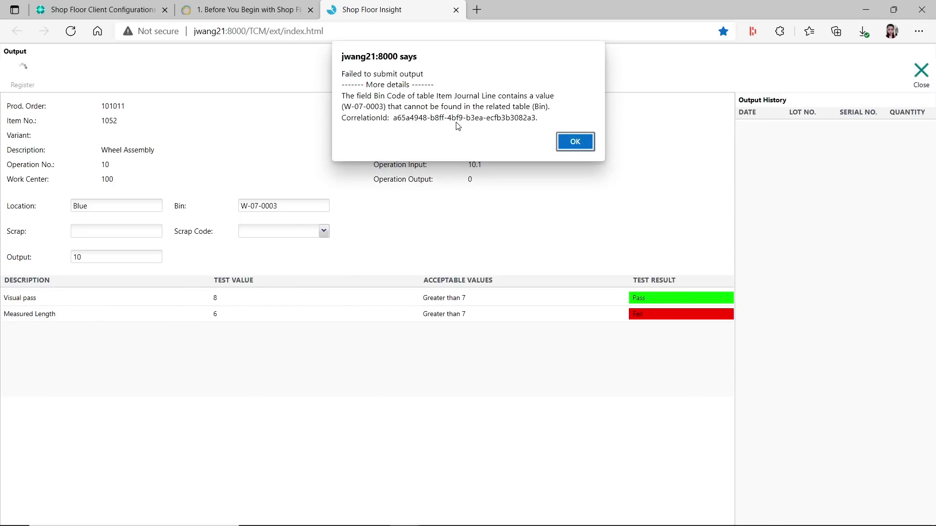
{"action": "left_click", "coordinate": [573, 142]}
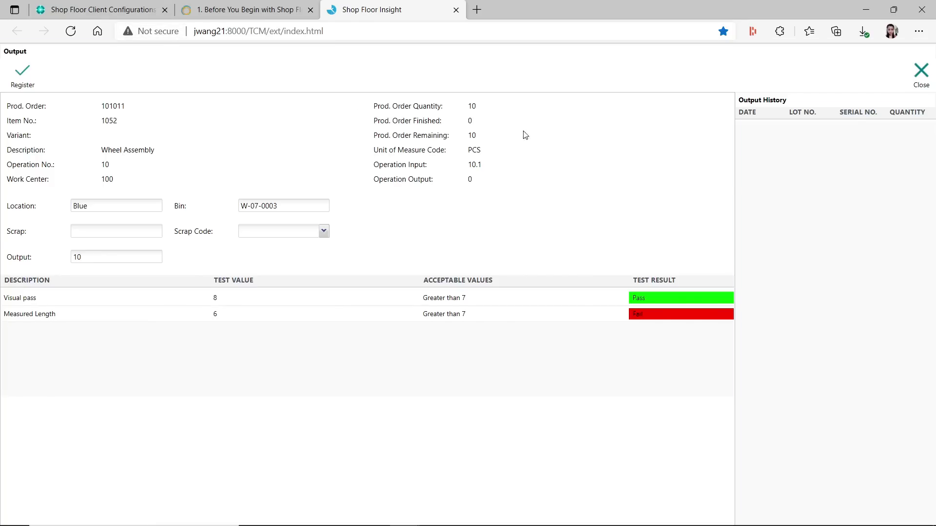
{"action": "left_click", "coordinate": [129, 11]}
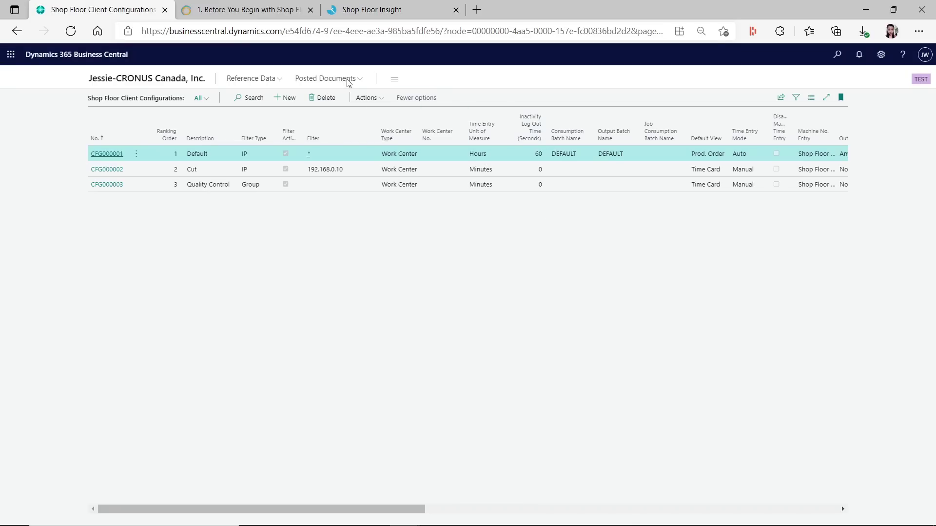
Open the Output Journals page from the Business Central search
{"action": "left_click", "coordinate": [842, 62]}
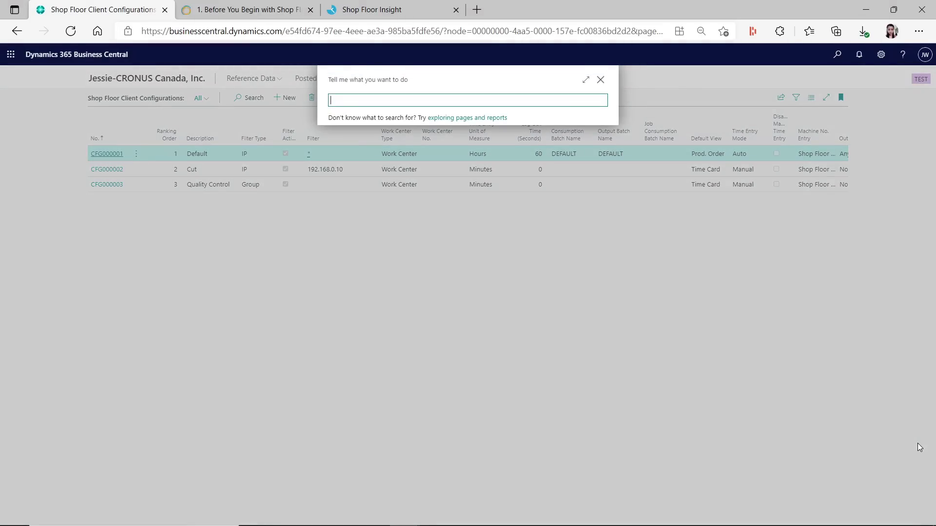
{"action": "type", "text": "con"}
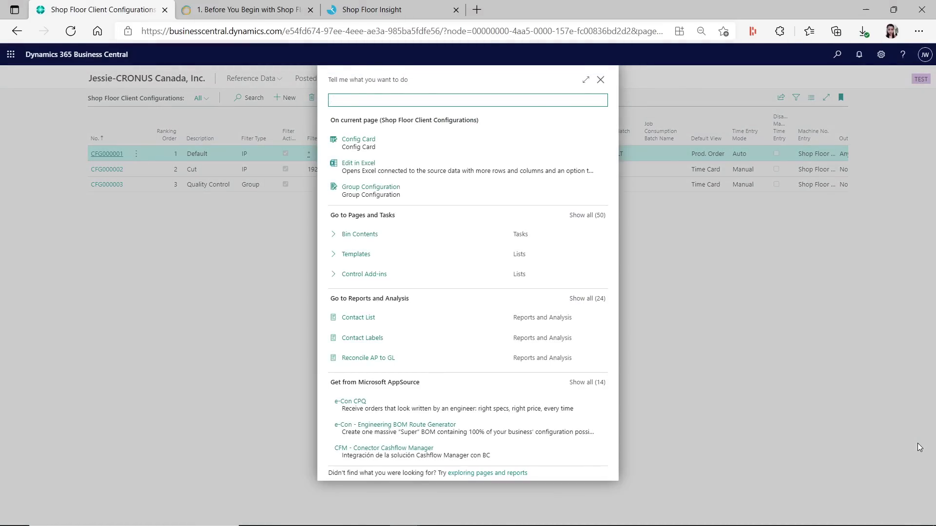
{"action": "type", "text": "output"}
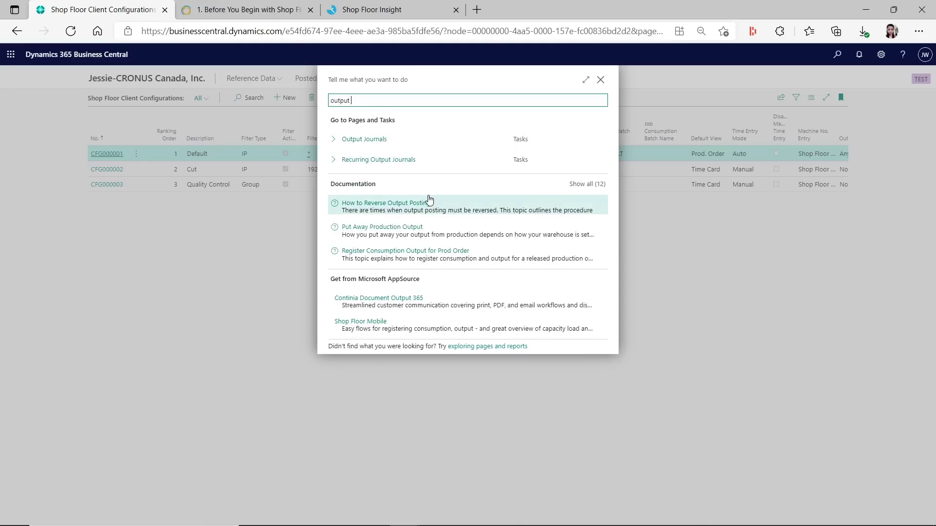
{"action": "key", "text": "Return"}
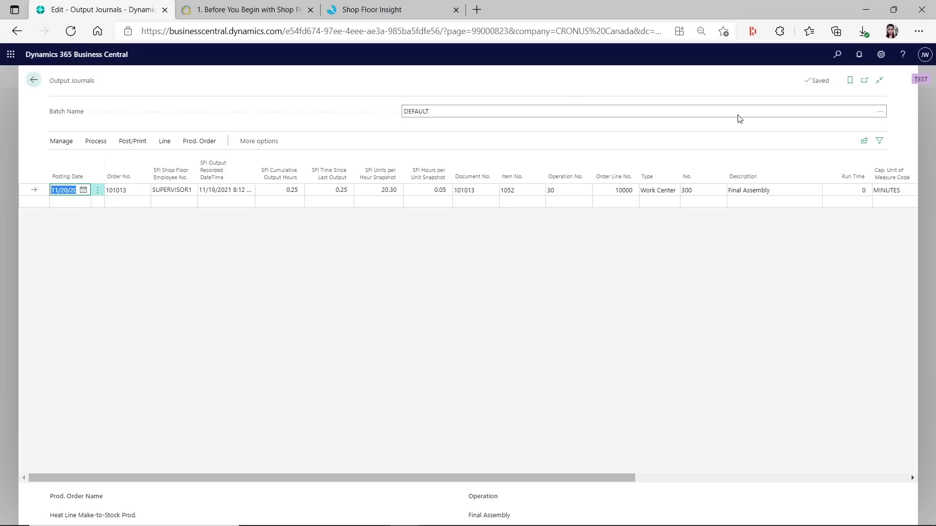
Check the SFI-POST batch, then return to DEFAULT and its order 101013 line
{"action": "left_click", "coordinate": [872, 112]}
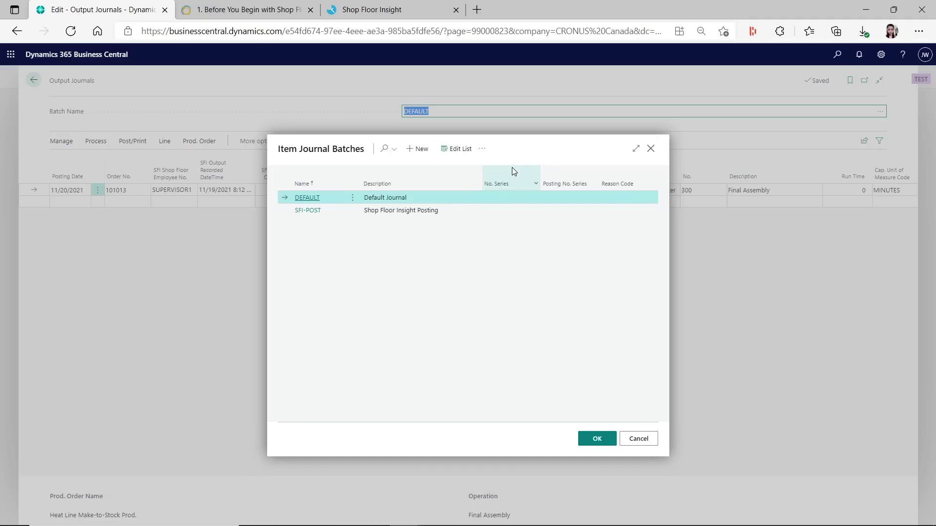
{"action": "left_click", "coordinate": [320, 210]}
{"action": "left_click", "coordinate": [592, 438]}
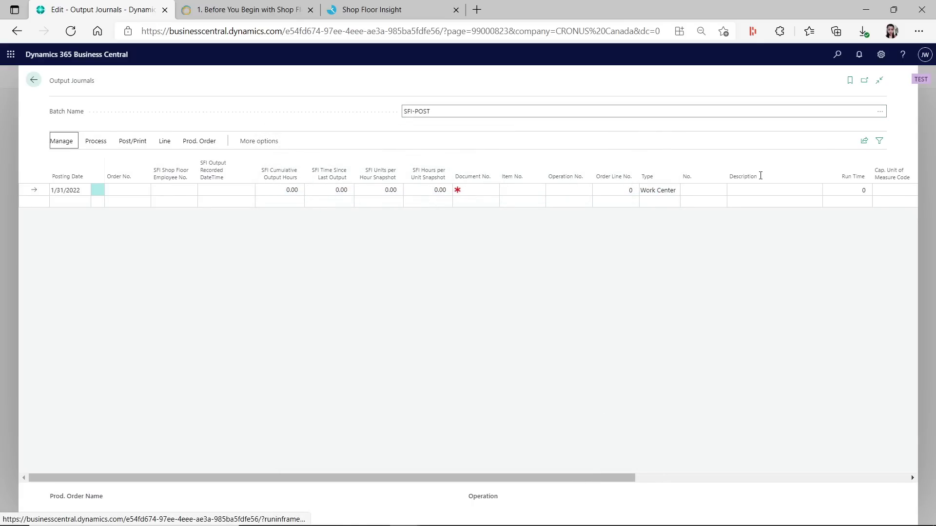
{"action": "left_click", "coordinate": [880, 111]}
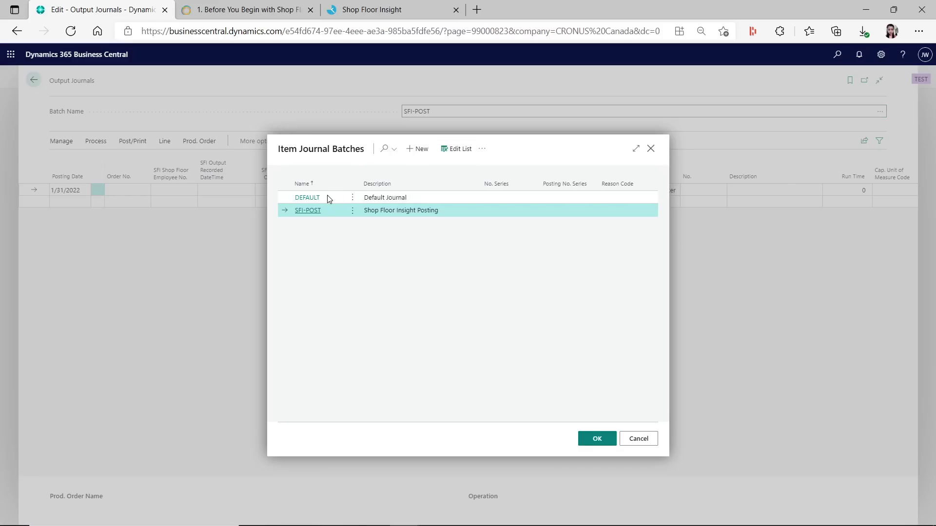
{"action": "left_click", "coordinate": [327, 198]}
{"action": "left_click", "coordinate": [591, 440]}
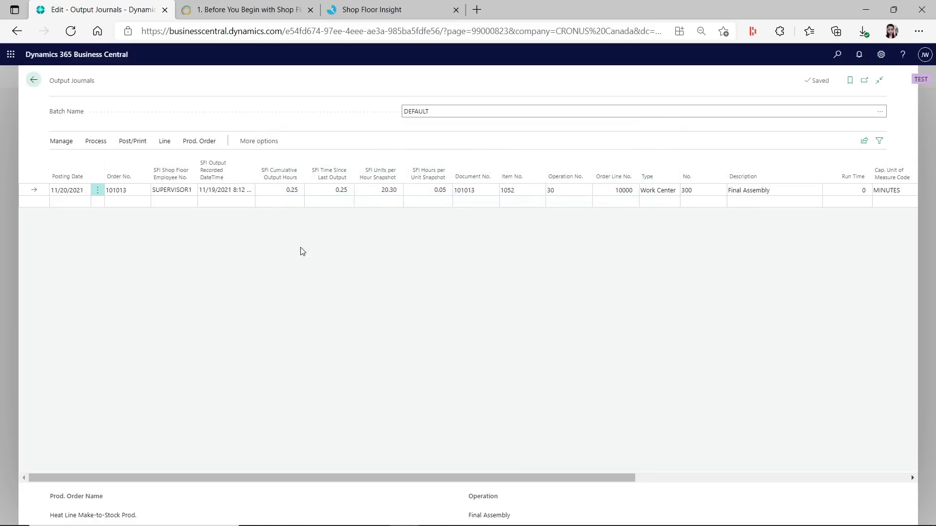
{"action": "left_click", "coordinate": [138, 189]}
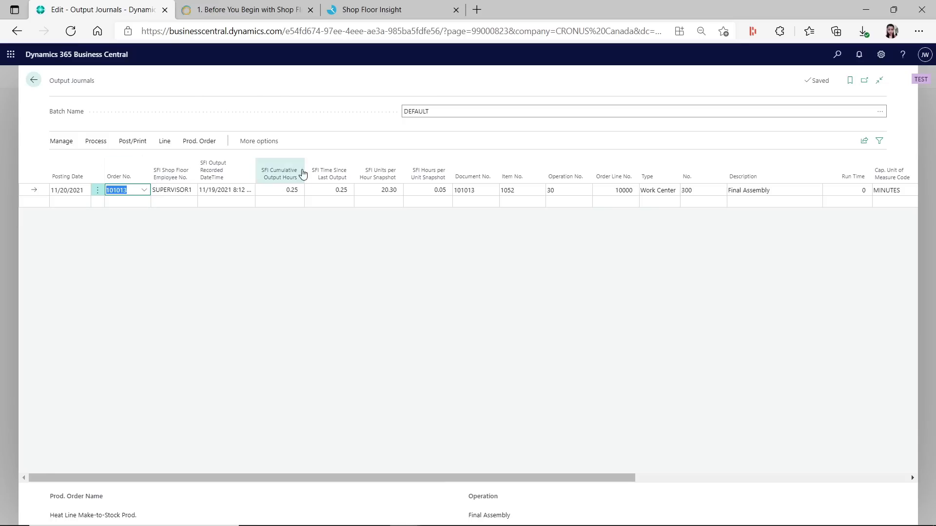
Open the output form for production order 101020 in Shop Floor Insight
{"action": "left_click", "coordinate": [393, 14]}
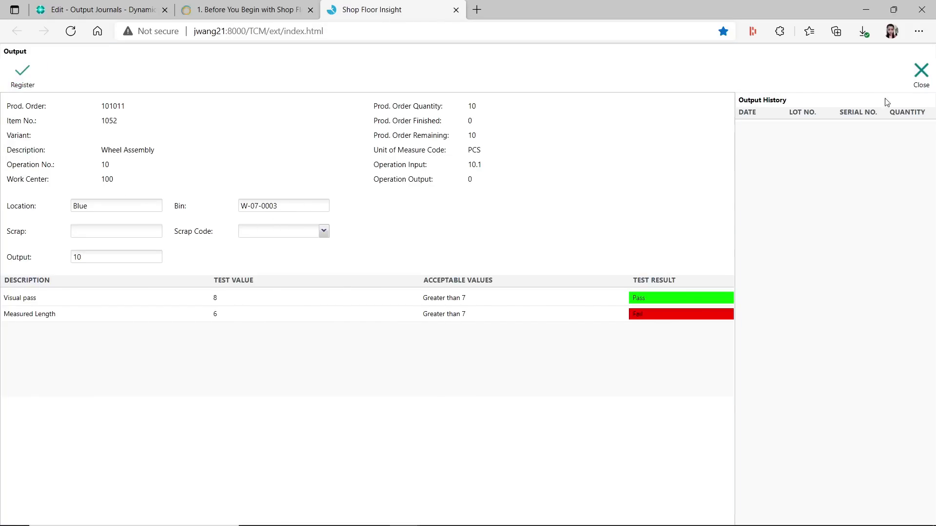
{"action": "left_click", "coordinate": [921, 74]}
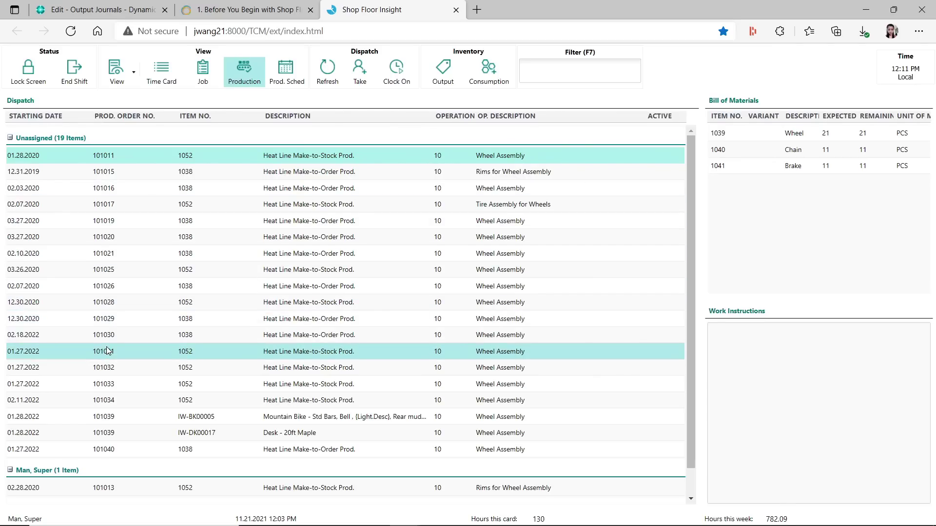
{"action": "left_click", "coordinate": [69, 238]}
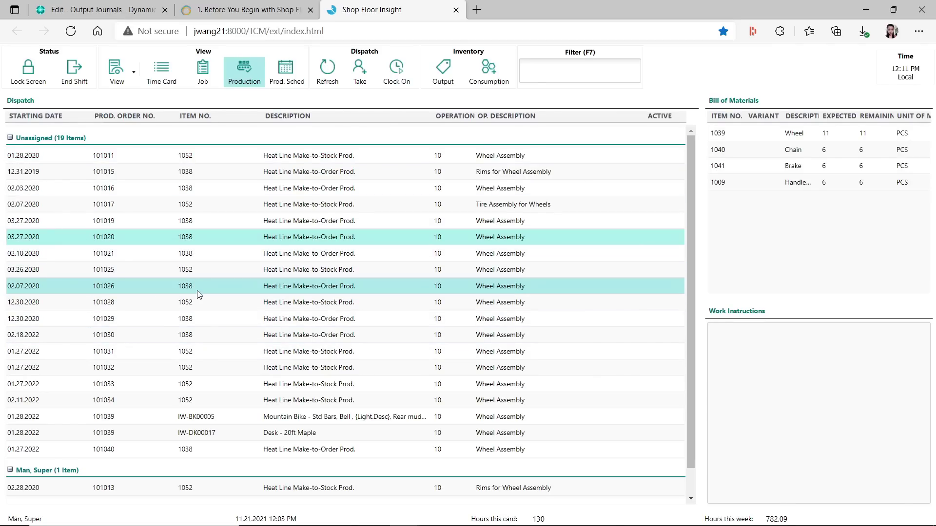
{"action": "left_click", "coordinate": [452, 80]}
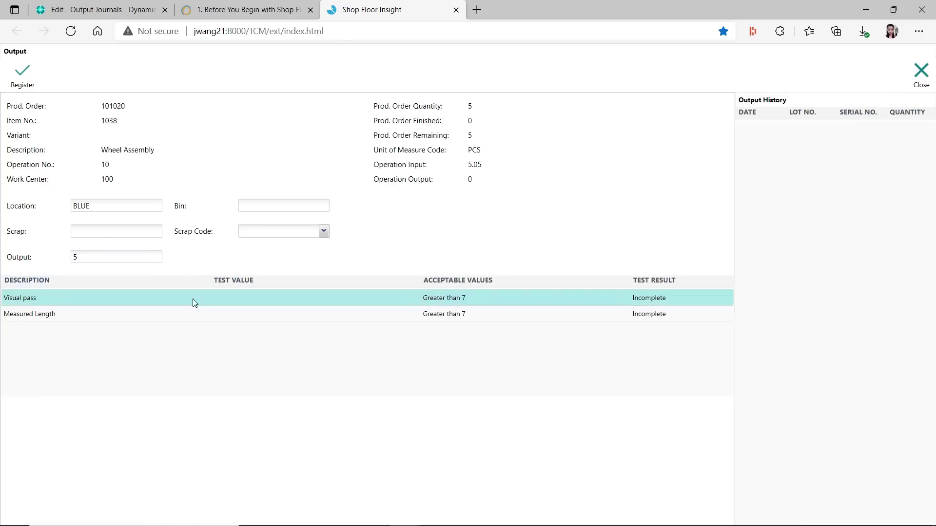
Enter 8 for both Visual pass and Measured Length, then register the 5-unit output
{"action": "left_click", "coordinate": [294, 302]}
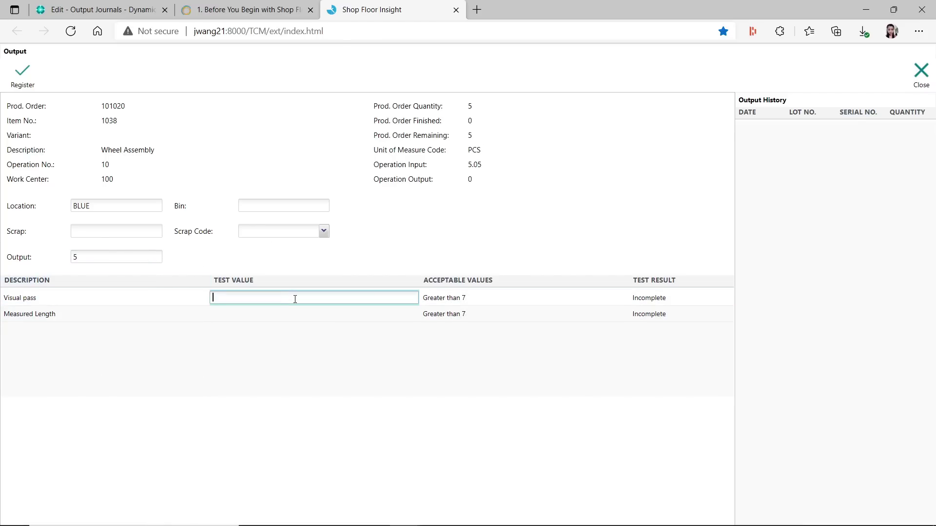
{"action": "type", "text": "8"}
{"action": "key", "text": "Return"}
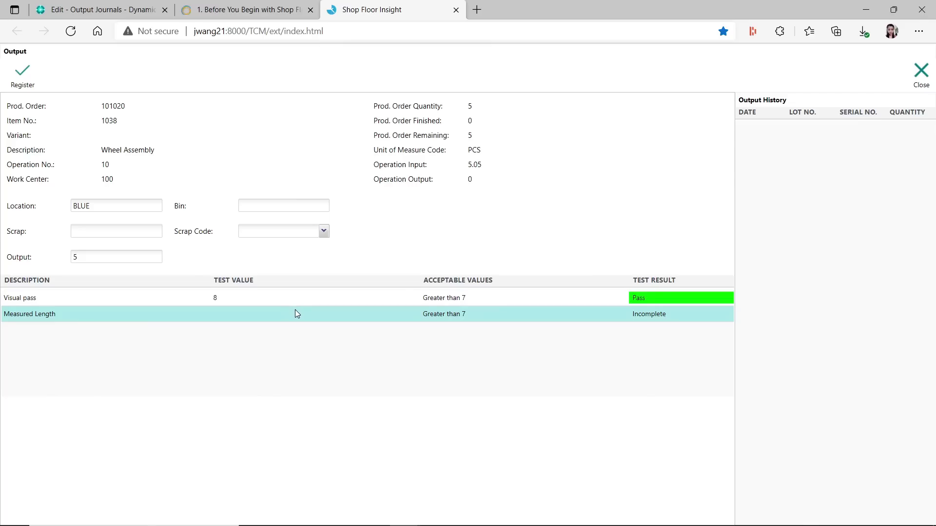
{"action": "left_click", "coordinate": [295, 310]}
{"action": "type", "text": "8"}
{"action": "key", "text": "Return"}
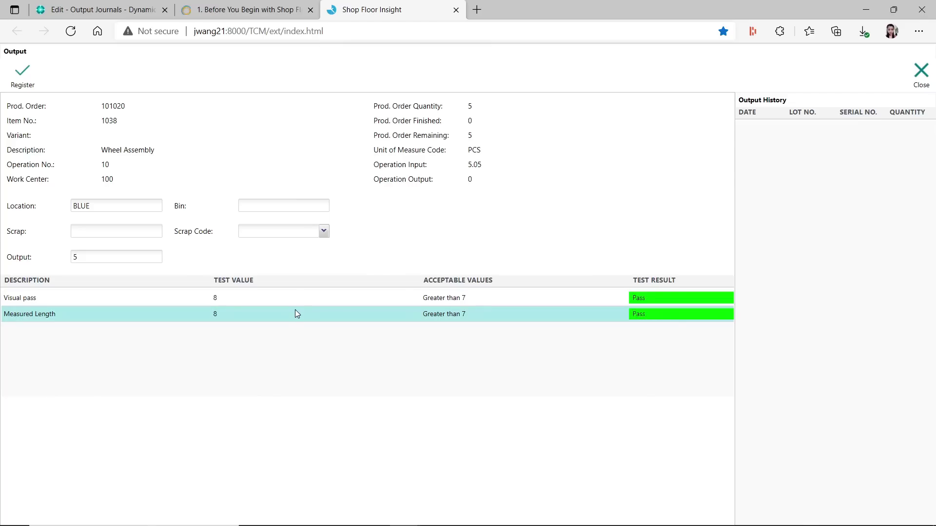
{"action": "left_click", "coordinate": [23, 74]}
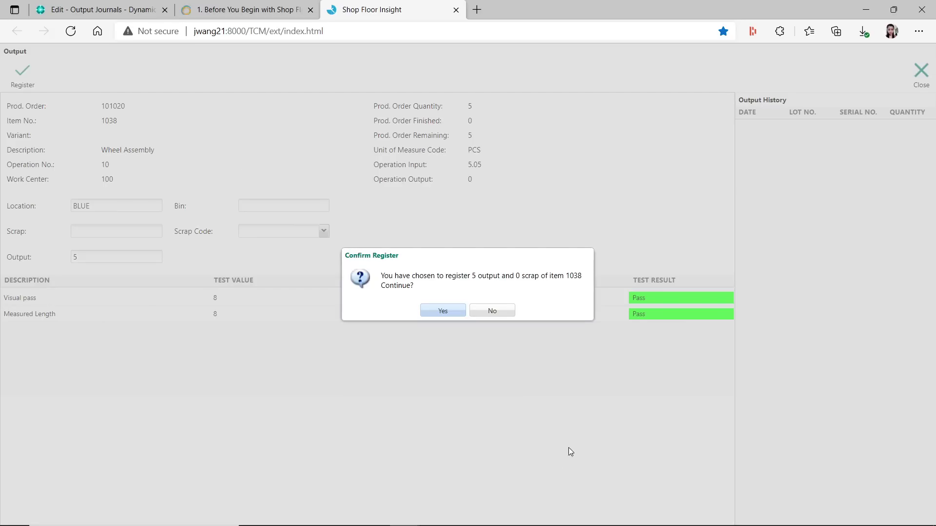
{"action": "left_click", "coordinate": [443, 311]}
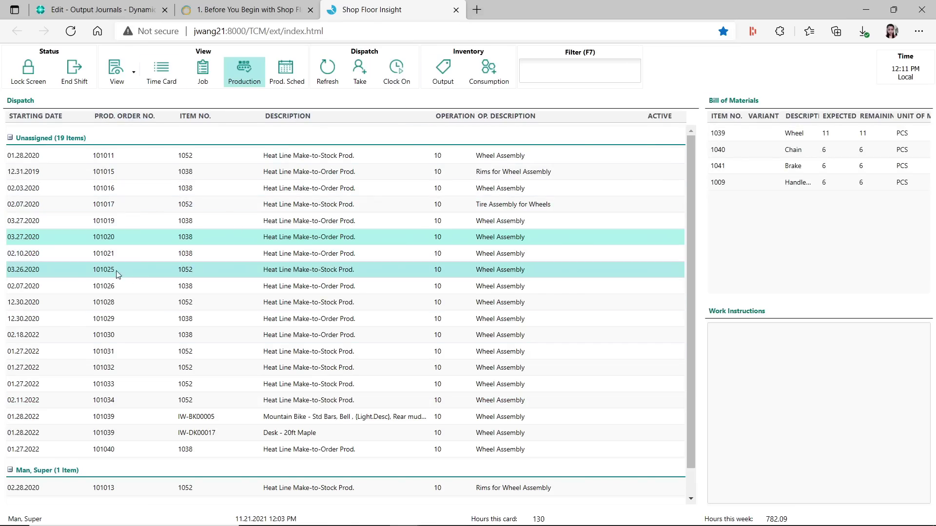
Refresh the Output Journals page and select the new order 101020 line
{"action": "left_click", "coordinate": [135, 10]}
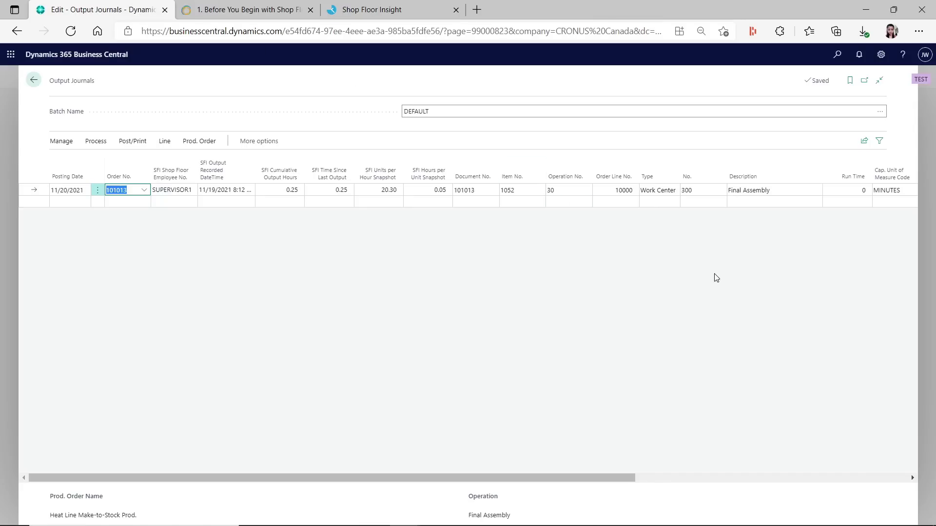
{"action": "left_click", "coordinate": [70, 30]}
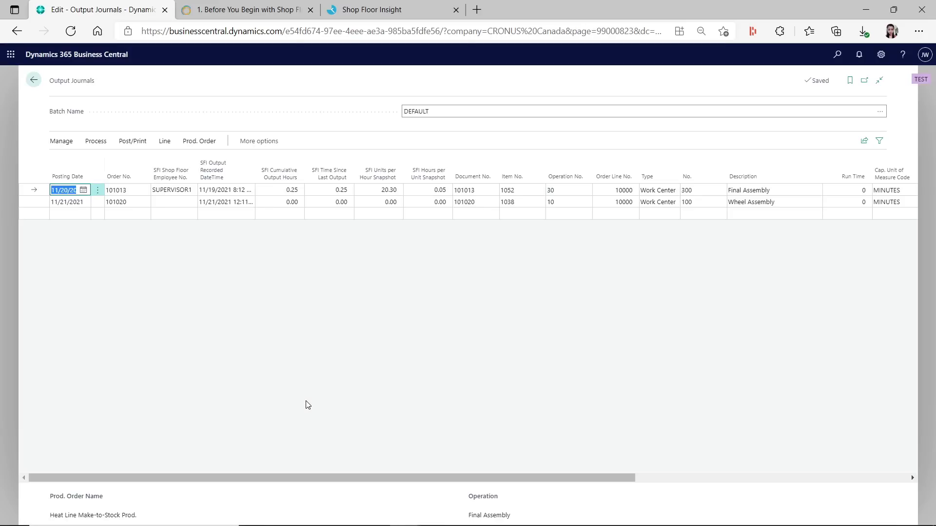
{"action": "left_click", "coordinate": [131, 204]}
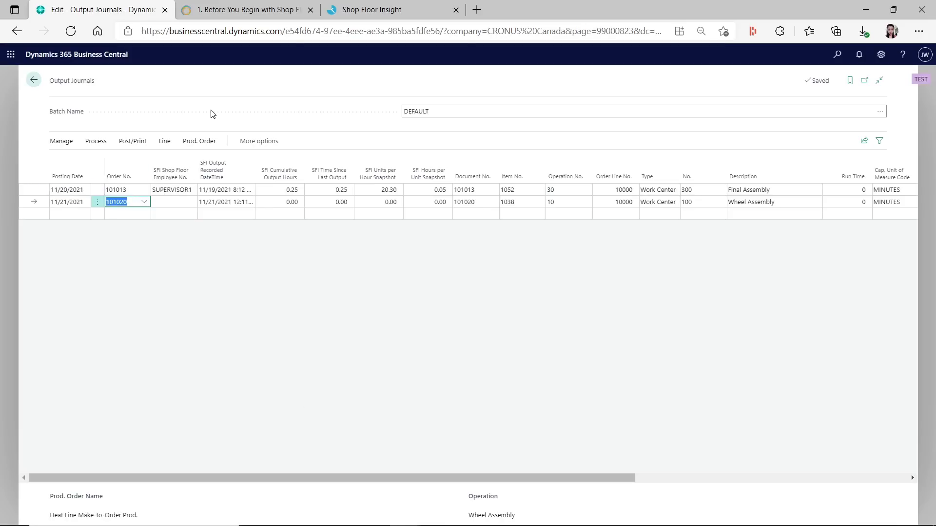
{"action": "left_click", "coordinate": [385, 15]}
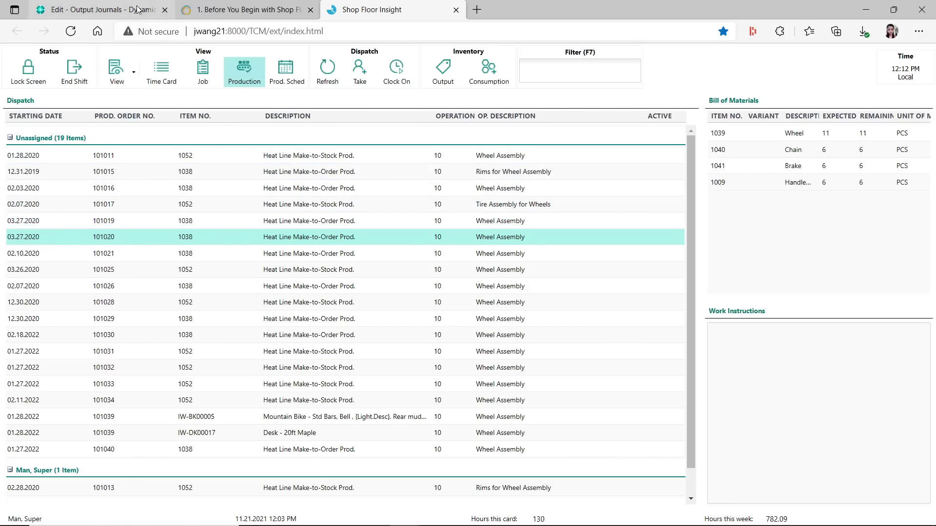
{"action": "left_click", "coordinate": [118, 9]}
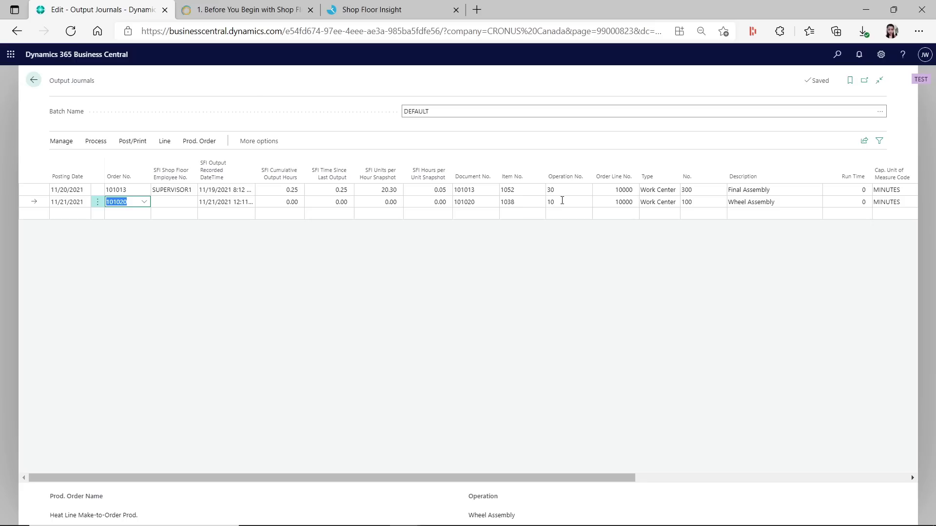
Check Operation No., Output Quantity 5 and Finished on the 101020 line
{"action": "left_click", "coordinate": [561, 201]}
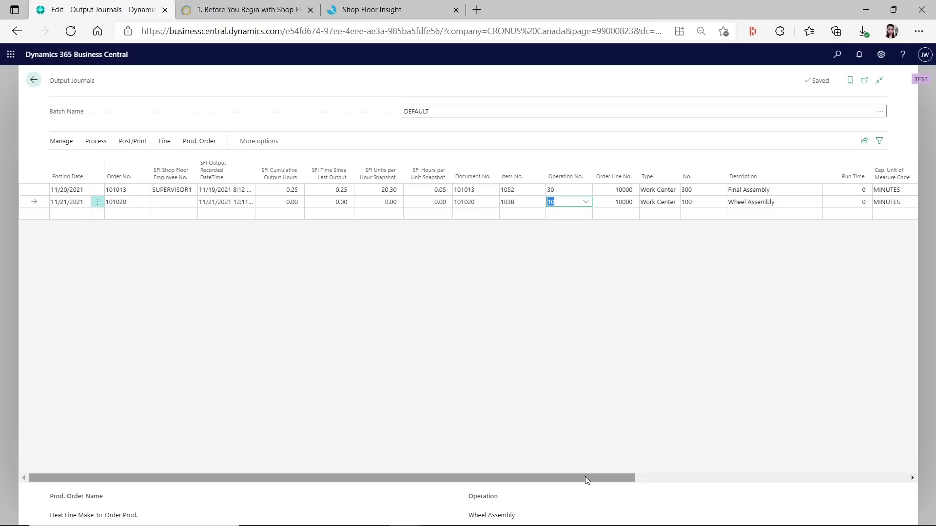
{"action": "left_click_drag", "start_coordinate": [587, 478], "coordinate": [737, 467]}
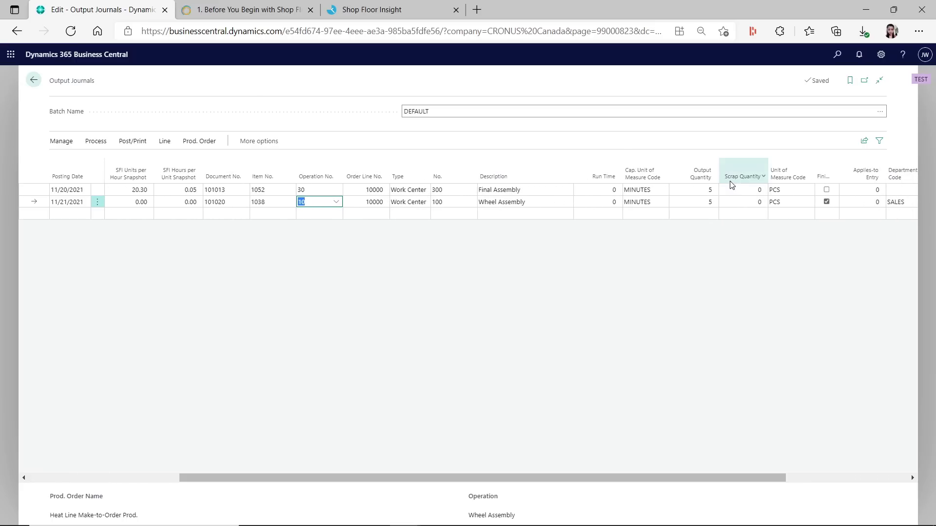
{"action": "left_click", "coordinate": [708, 203]}
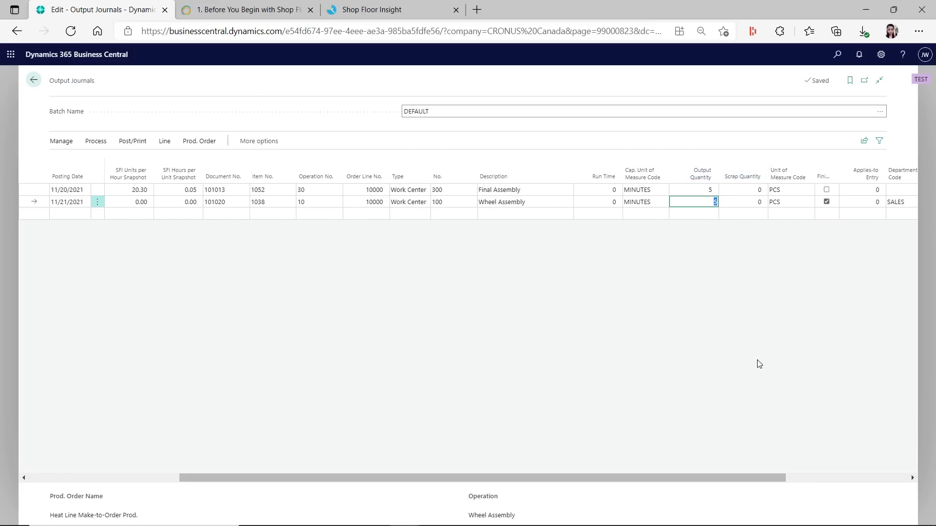
{"action": "left_click_drag", "start_coordinate": [725, 479], "coordinate": [453, 472]}
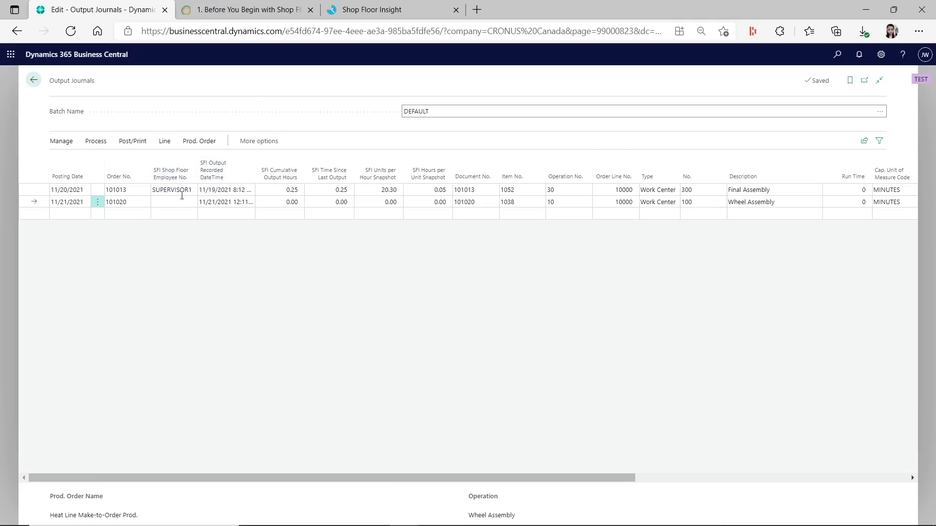
{"action": "mouse_move", "coordinate": [187, 191]}
{"action": "left_click_drag", "start_coordinate": [539, 478], "coordinate": [226, 279]}
{"action": "left_click_drag", "start_coordinate": [583, 481], "coordinate": [848, 484]}
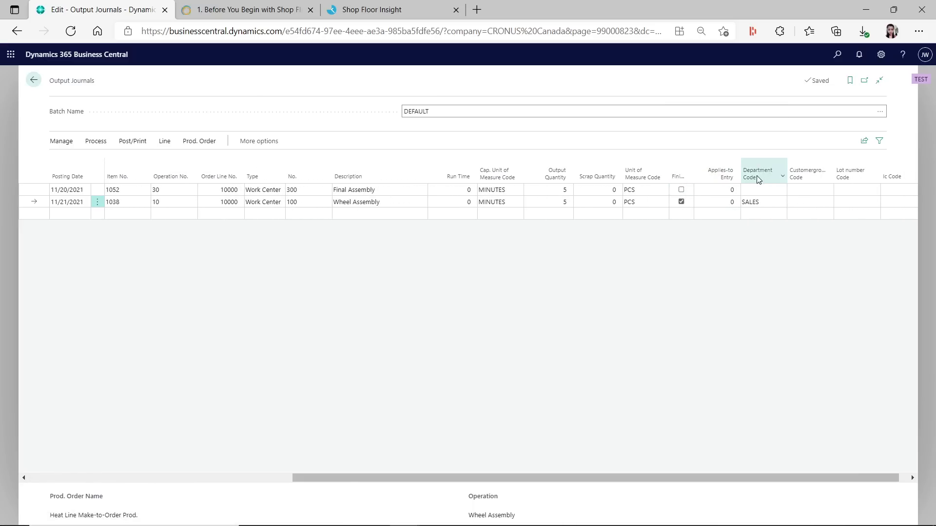
{"action": "double_click", "coordinate": [694, 180]}
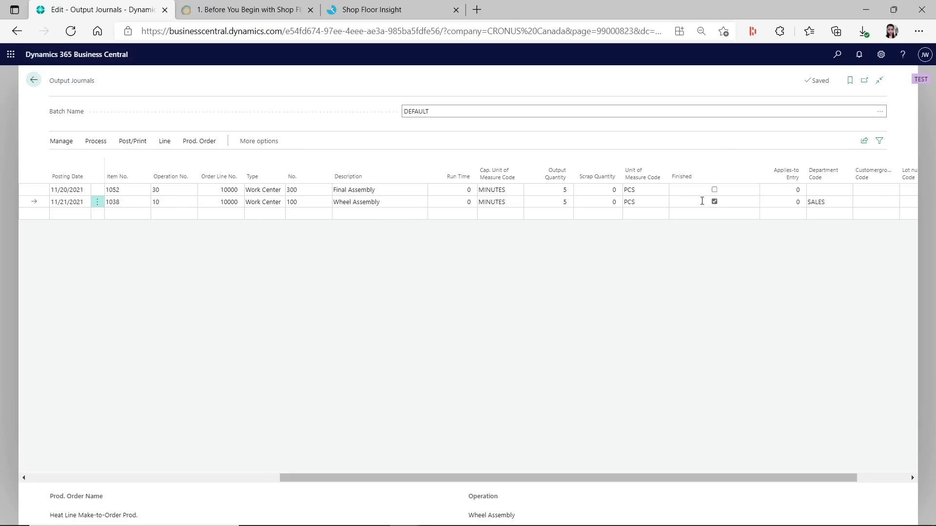
{"action": "left_click_drag", "start_coordinate": [658, 478], "coordinate": [647, 478]}
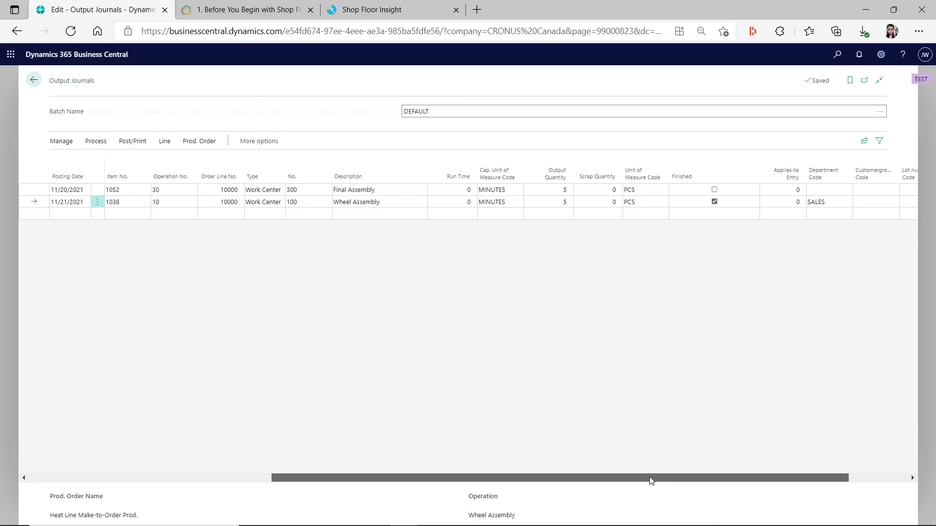
Inspect the operation number on the order 101013 line, leaving it unchanged
{"action": "left_click", "coordinate": [684, 189]}
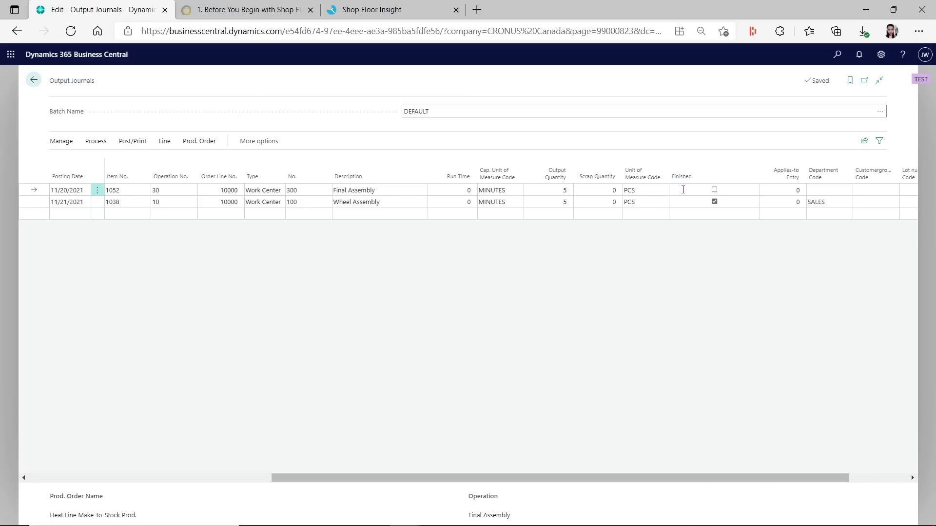
{"action": "left_click", "coordinate": [182, 190]}
{"action": "left_click_drag", "start_coordinate": [680, 478], "coordinate": [438, 478]}
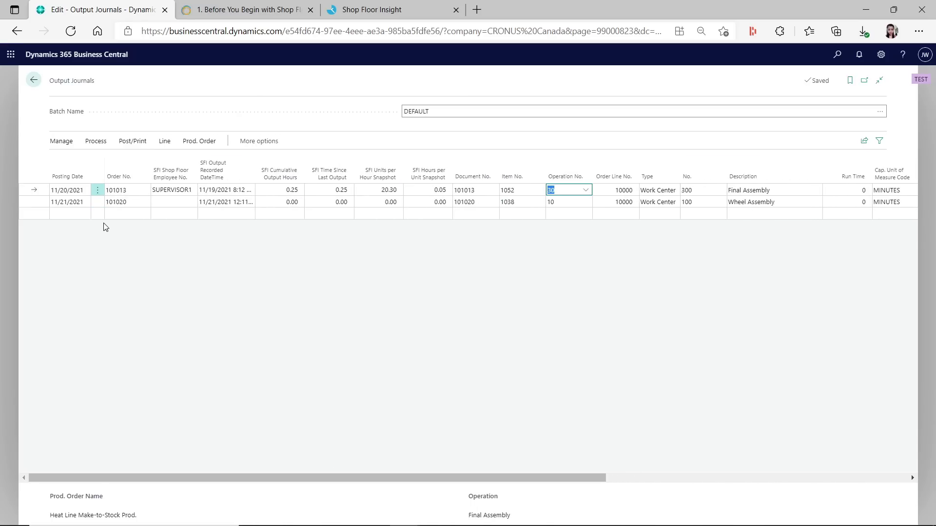
{"action": "left_click", "coordinate": [176, 191]}
{"action": "left_click_drag", "start_coordinate": [560, 478], "coordinate": [789, 475]}
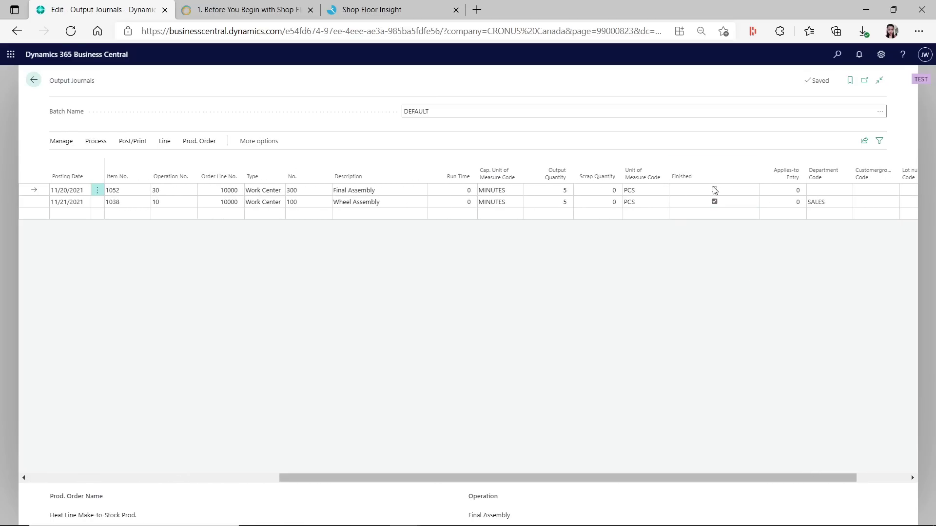
{"action": "left_click", "coordinate": [363, 10]}
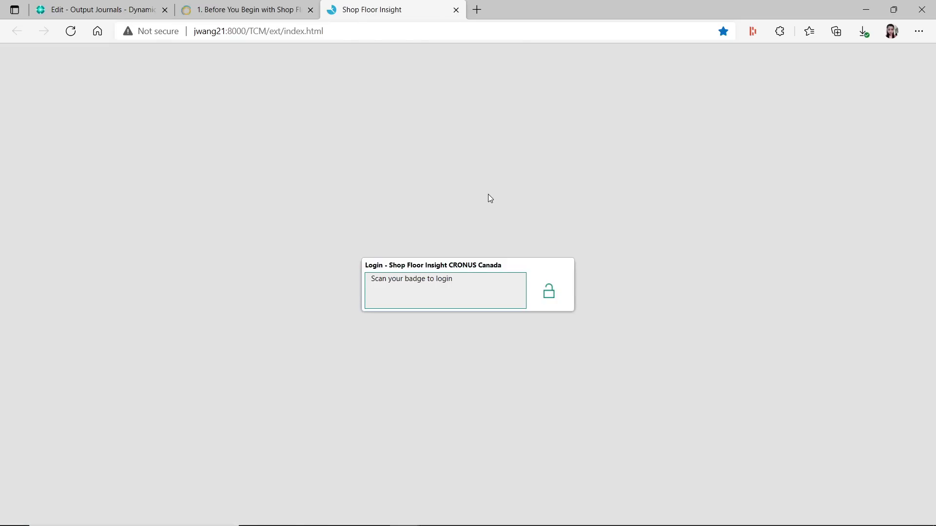
Leave the Output Journal for the Shop Floor Role Center and return to the Shop Floor Insight login
{"action": "left_click", "coordinate": [116, 9]}
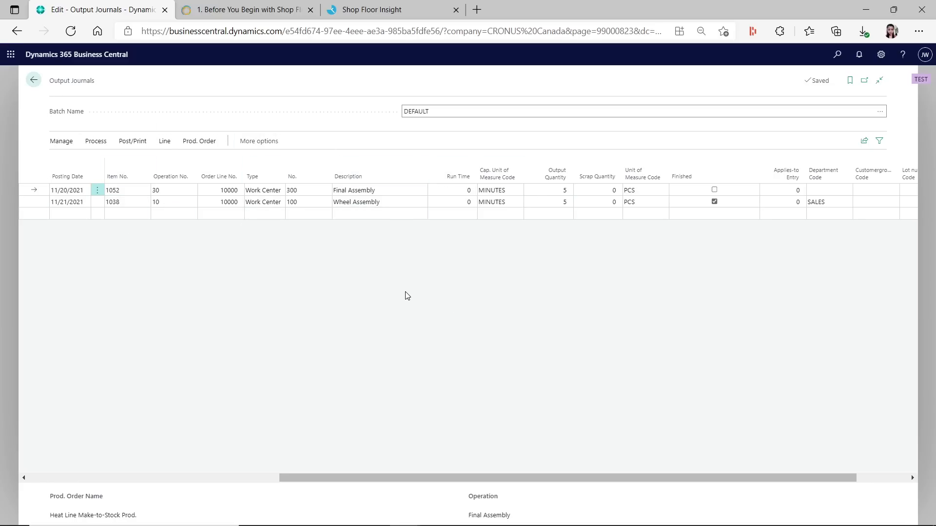
{"action": "left_click", "coordinate": [34, 81]}
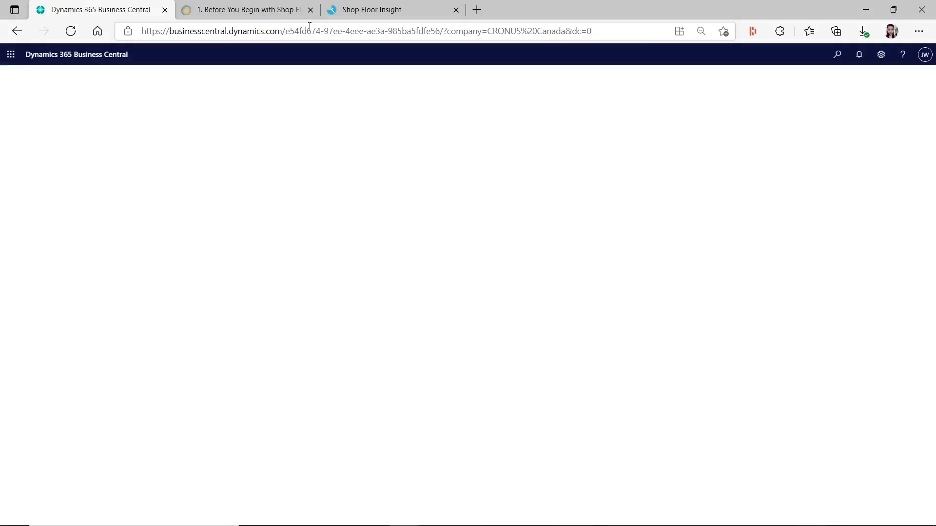
{"action": "left_click", "coordinate": [375, 11]}
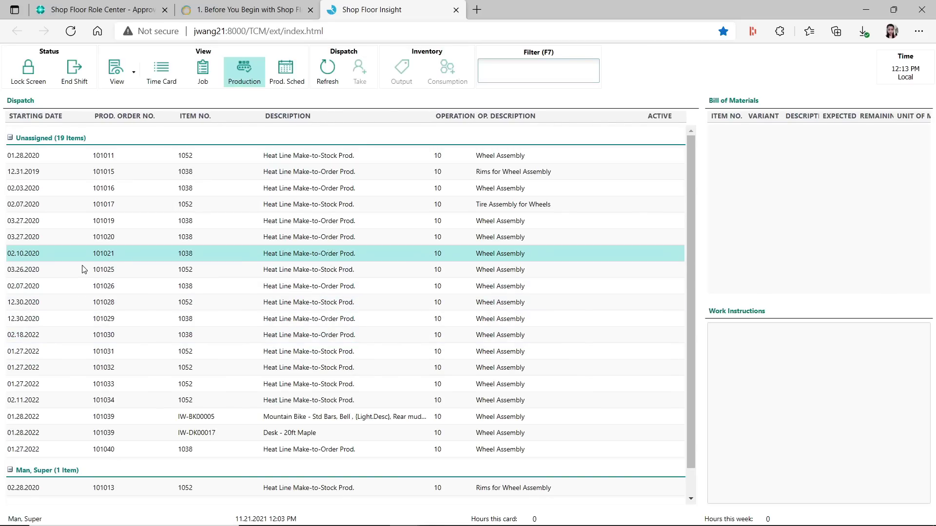
Register consumption of 5 each for Wheel, Chain, Brake and Handlebar on order 101020
{"action": "left_click", "coordinate": [115, 236]}
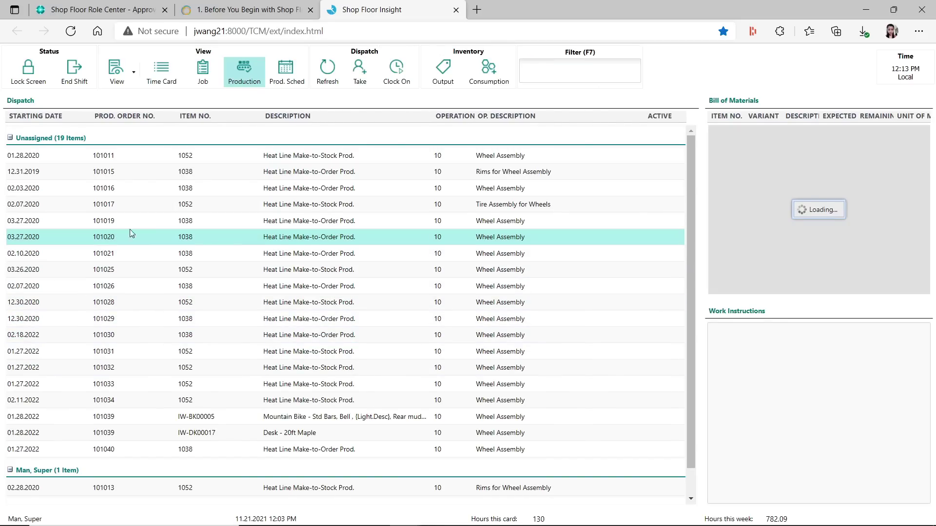
{"action": "left_click", "coordinate": [476, 78]}
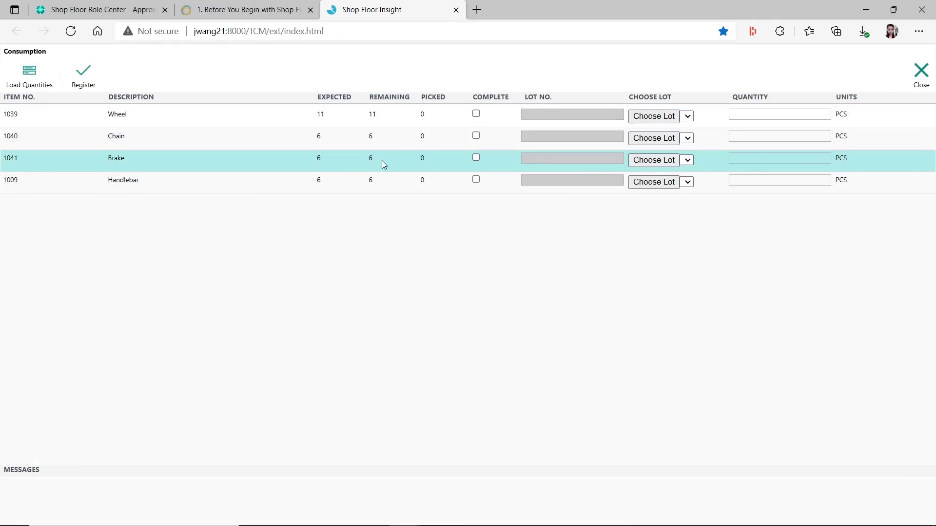
{"action": "left_click", "coordinate": [768, 116]}
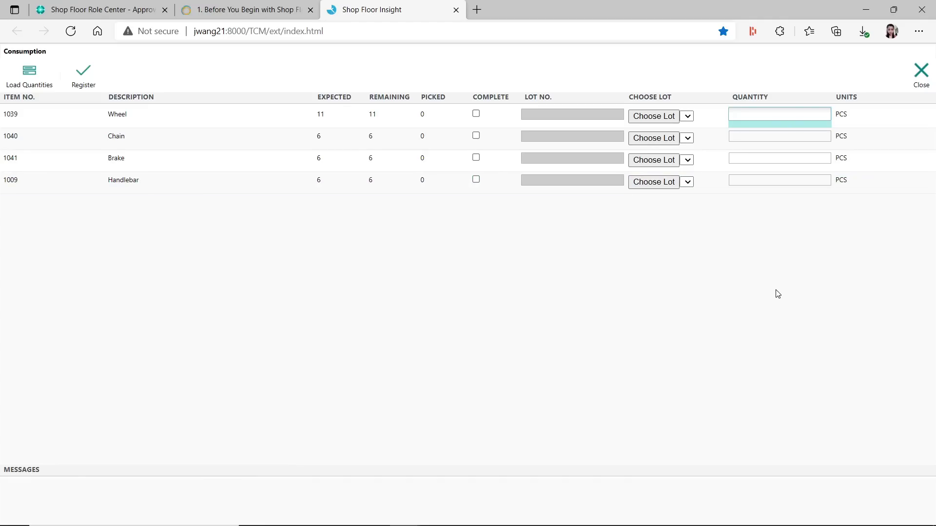
{"action": "left_click", "coordinate": [760, 136]}
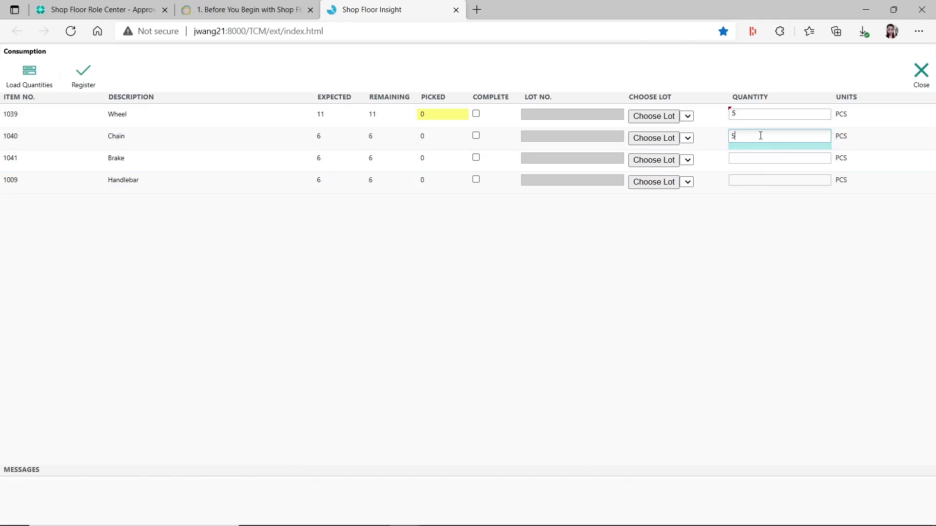
{"action": "left_click", "coordinate": [766, 157]}
{"action": "type", "text": "5"}
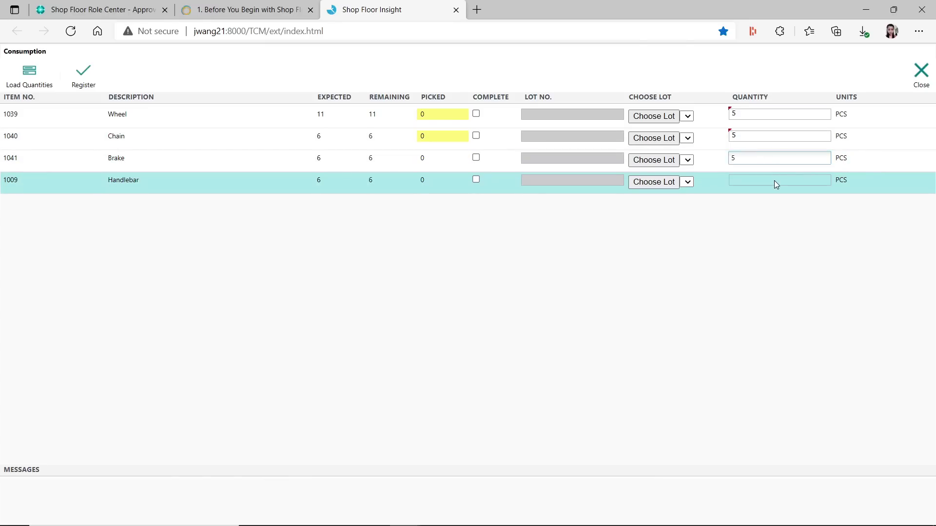
{"action": "left_click", "coordinate": [775, 180]}
{"action": "type", "text": "5"}
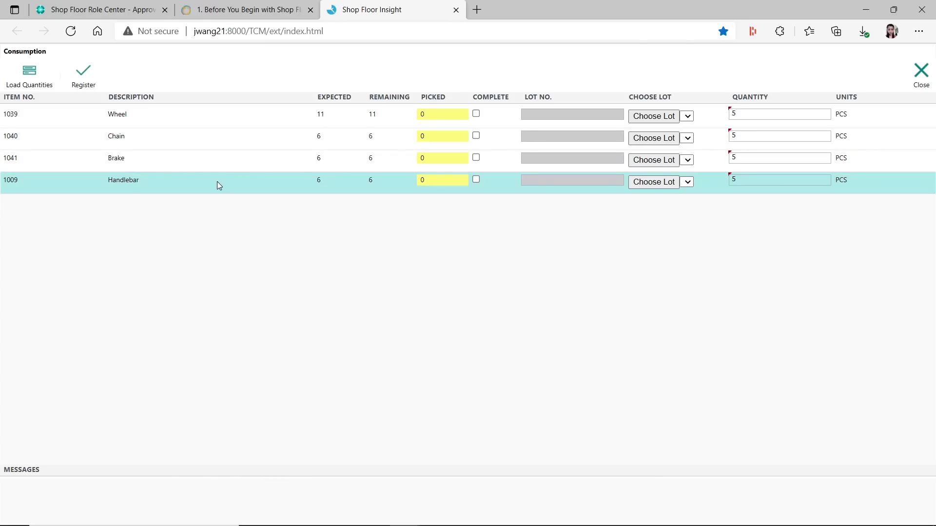
{"action": "left_click", "coordinate": [83, 74]}
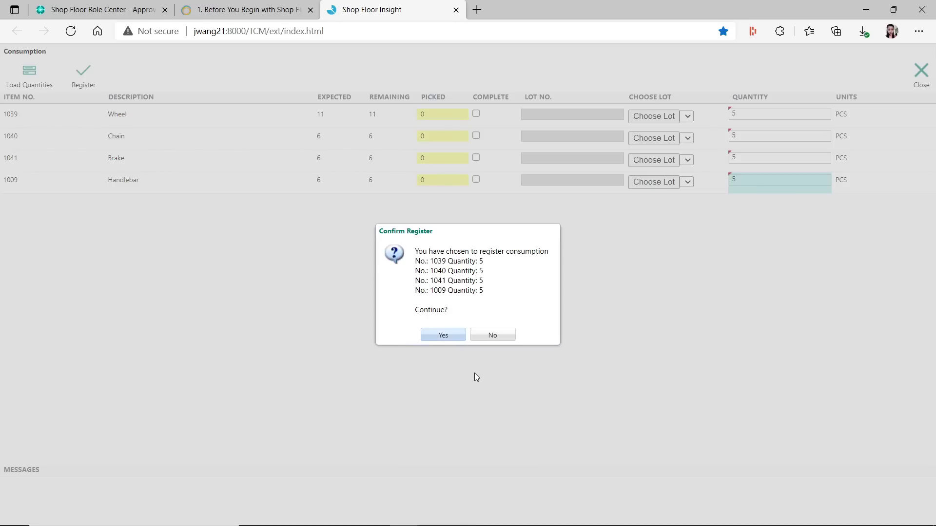
{"action": "left_click", "coordinate": [453, 336]}
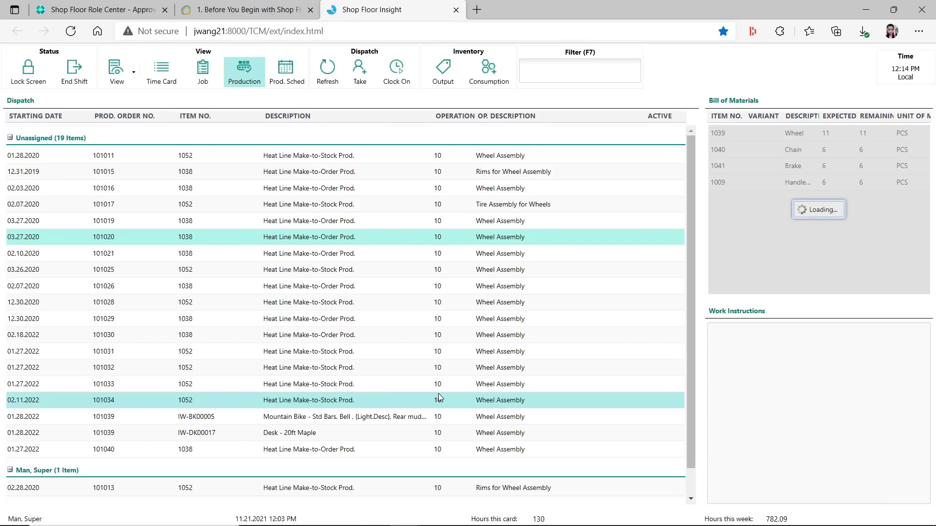
Open Consumption Journals in Business Central by searching 'consumption journal'
{"action": "left_click", "coordinate": [151, 15]}
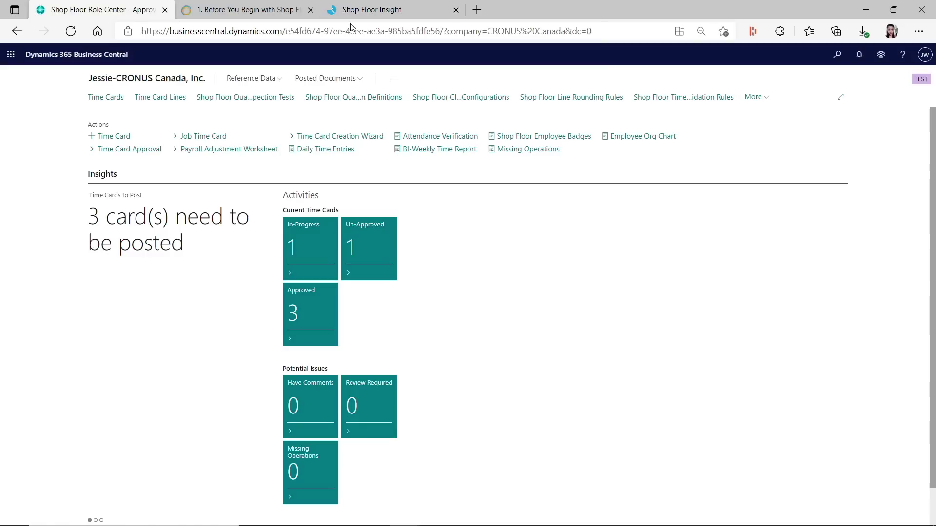
{"action": "left_click", "coordinate": [837, 54]}
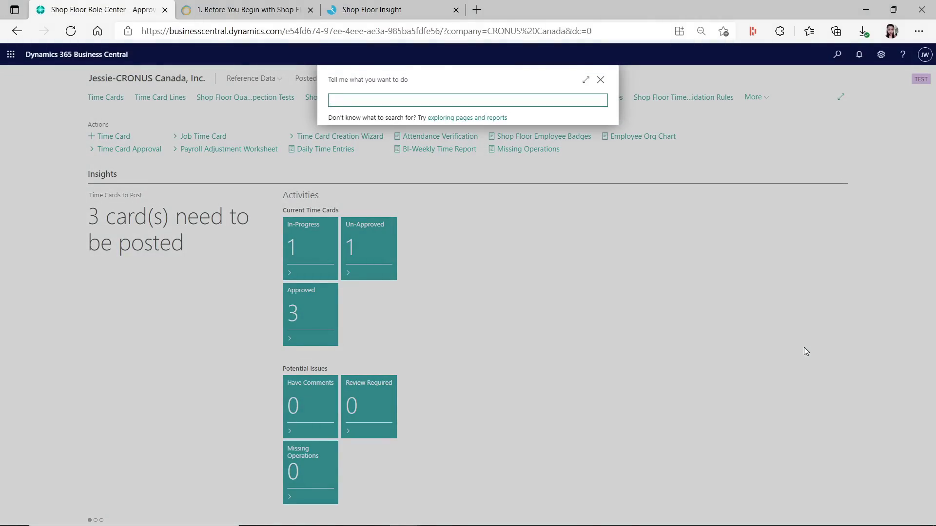
{"action": "type", "text": "consumption j"}
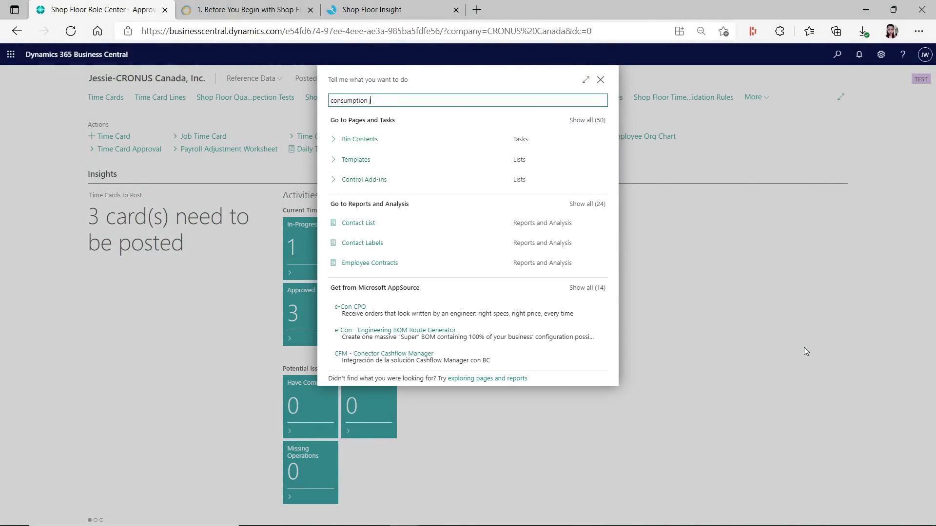
{"action": "type", "text": "ournal"}
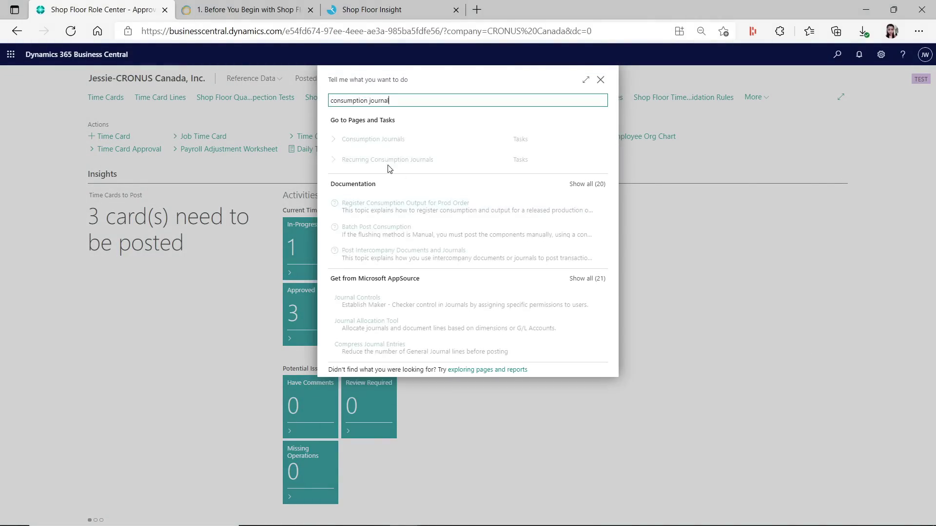
{"action": "left_click", "coordinate": [379, 141]}
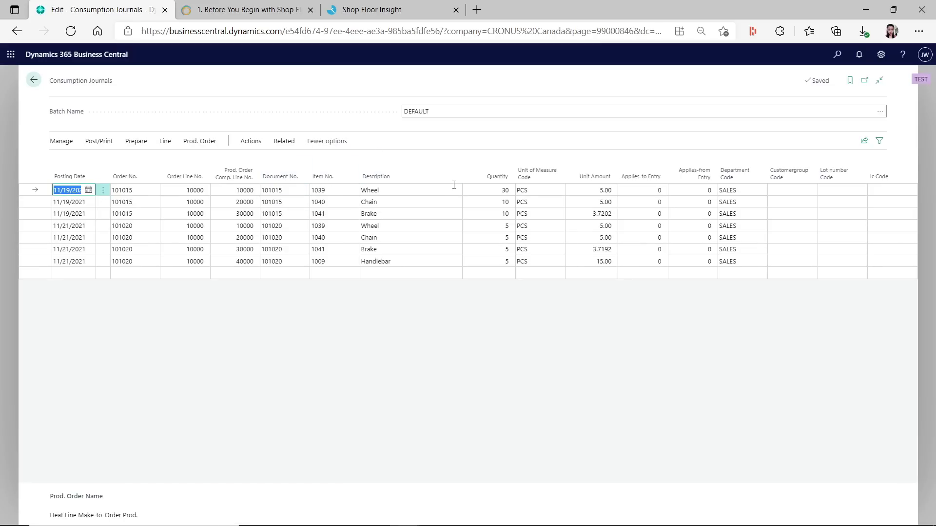
Post the consumption journal from the first order 101020 line
{"action": "left_click", "coordinate": [141, 227]}
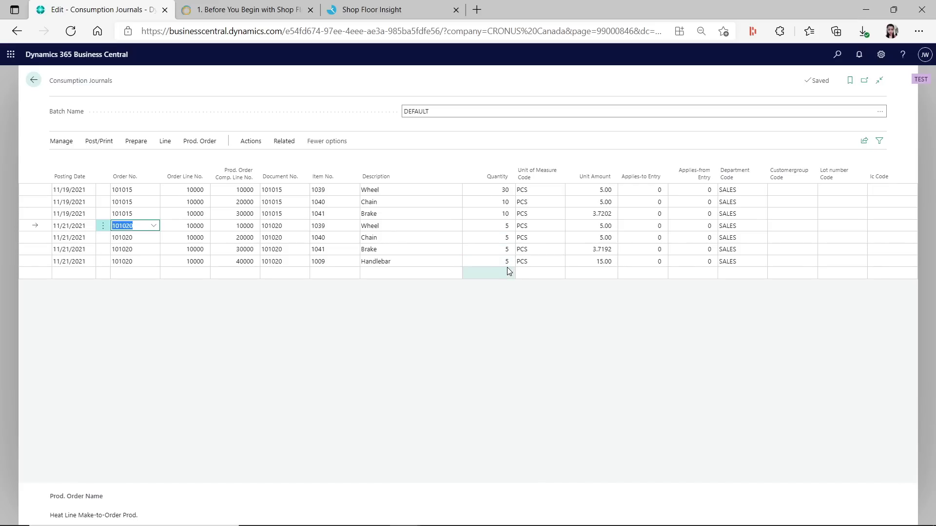
{"action": "left_click", "coordinate": [92, 145]}
{"action": "left_click", "coordinate": [65, 160]}
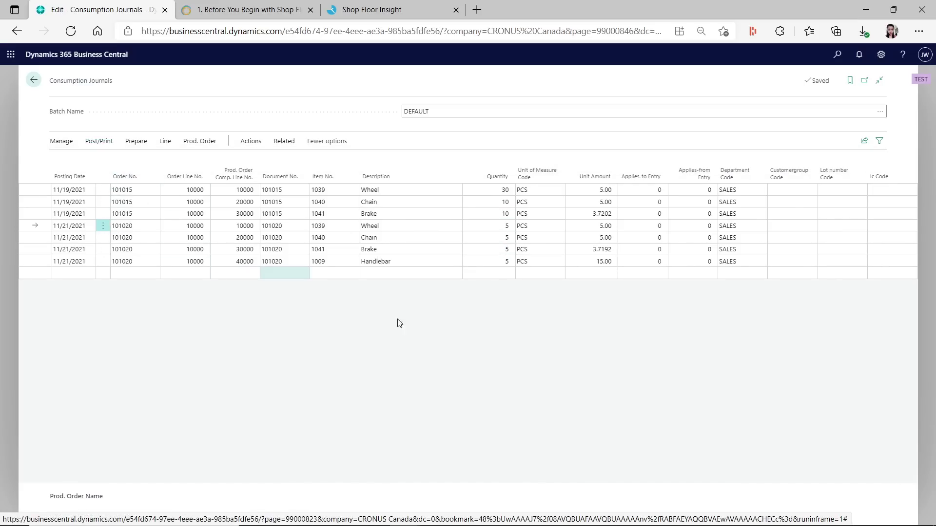
{"action": "left_click", "coordinate": [497, 319]}
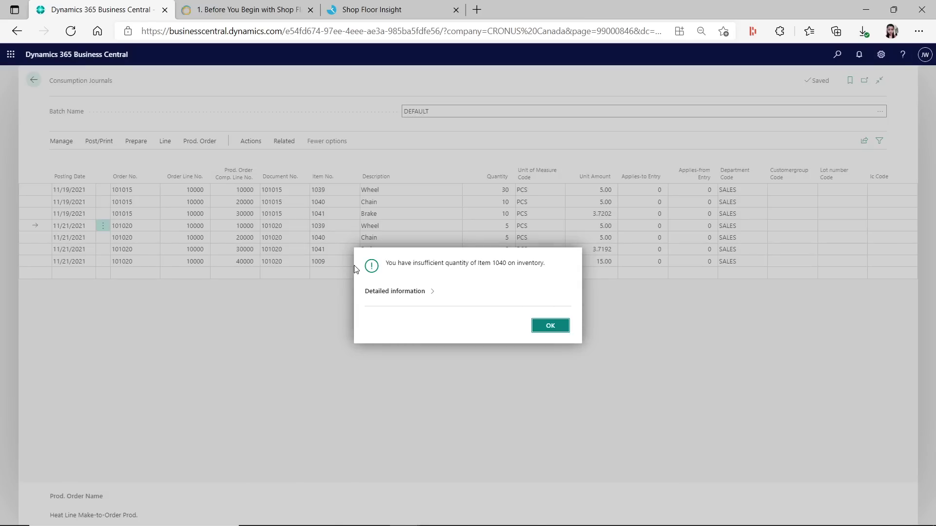
{"action": "left_click", "coordinate": [550, 325]}
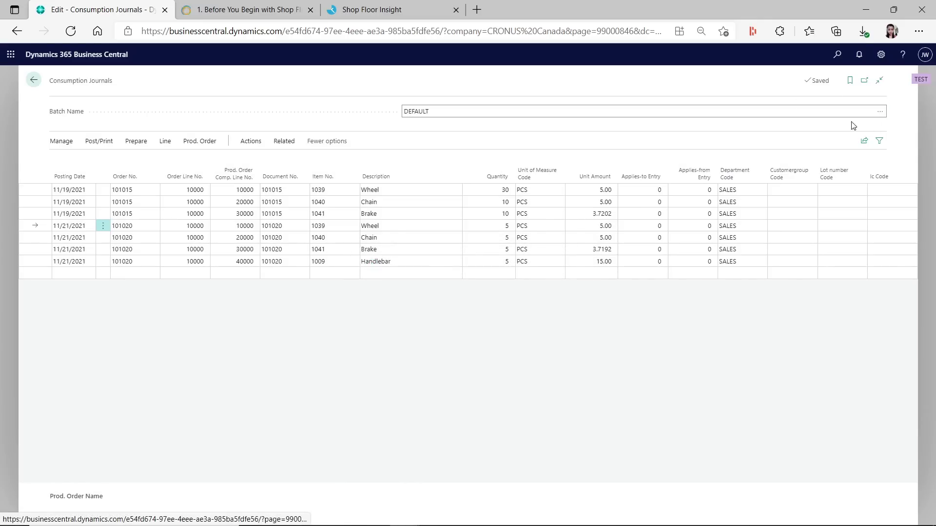
{"action": "left_click", "coordinate": [837, 54]}
{"action": "type", "text": "item journal"}
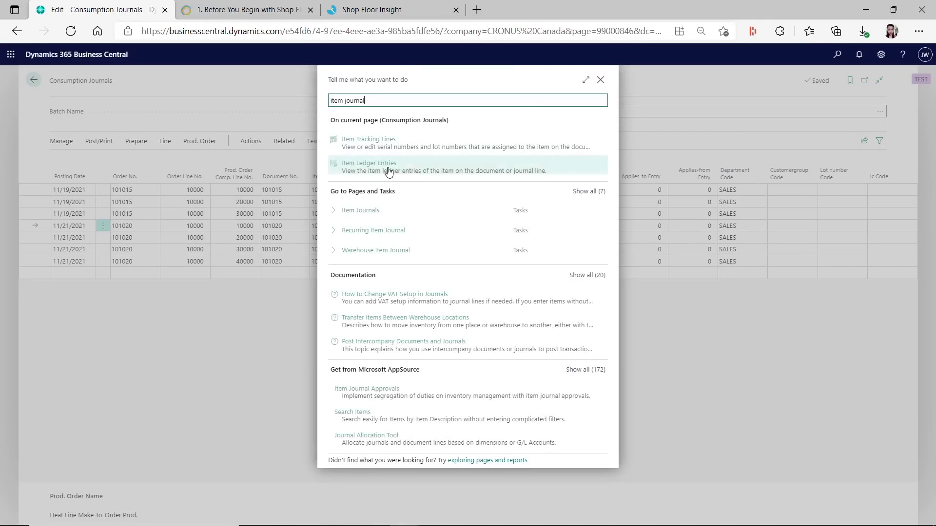
{"action": "left_click", "coordinate": [367, 211]}
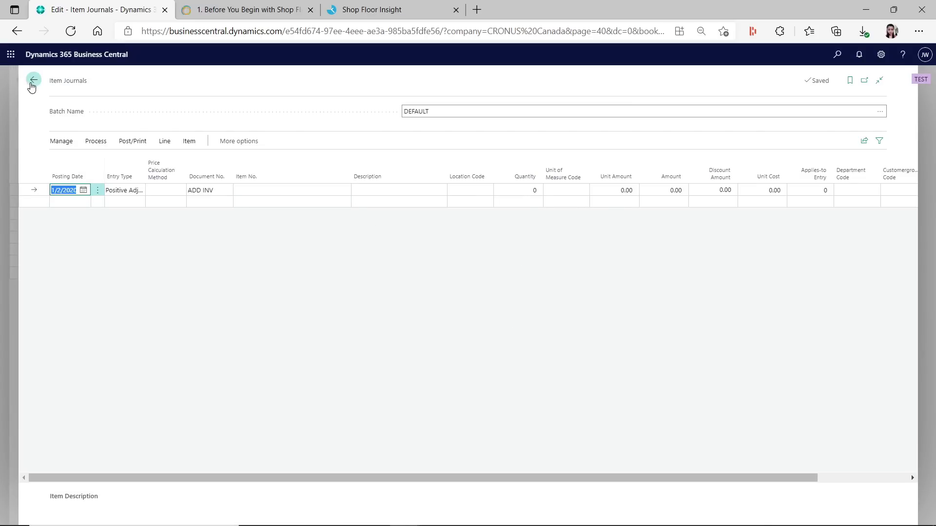
{"action": "left_click", "coordinate": [33, 80]}
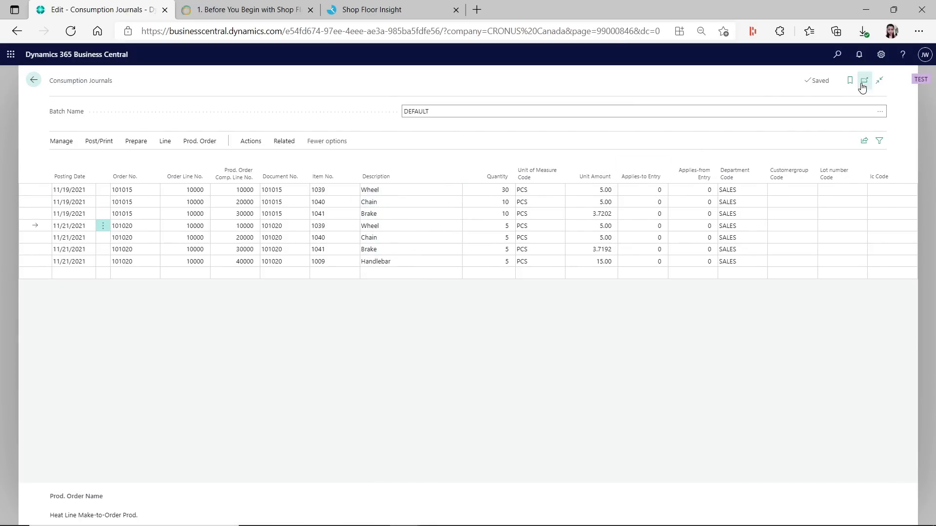
Personalize the Consumption Journals grid to add Location Code right after Order No
{"action": "left_click", "coordinate": [881, 55]}
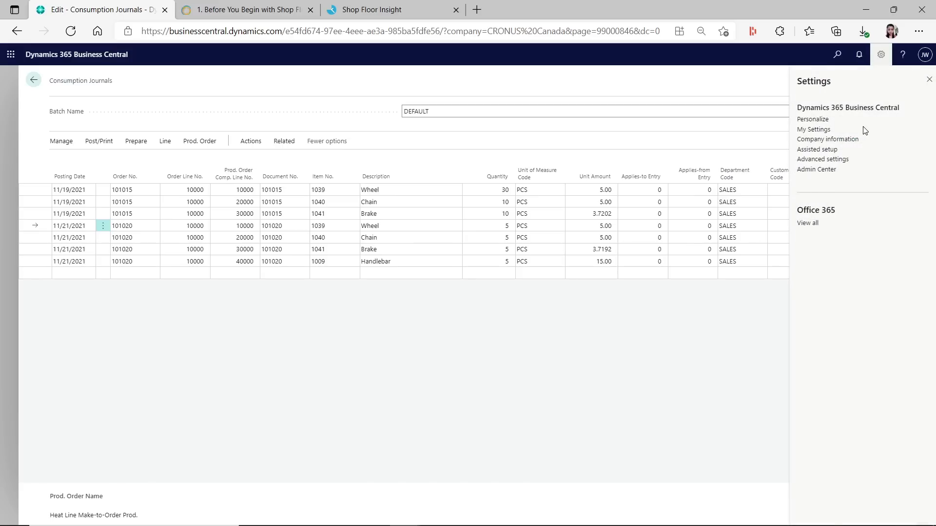
{"action": "left_click", "coordinate": [808, 119]}
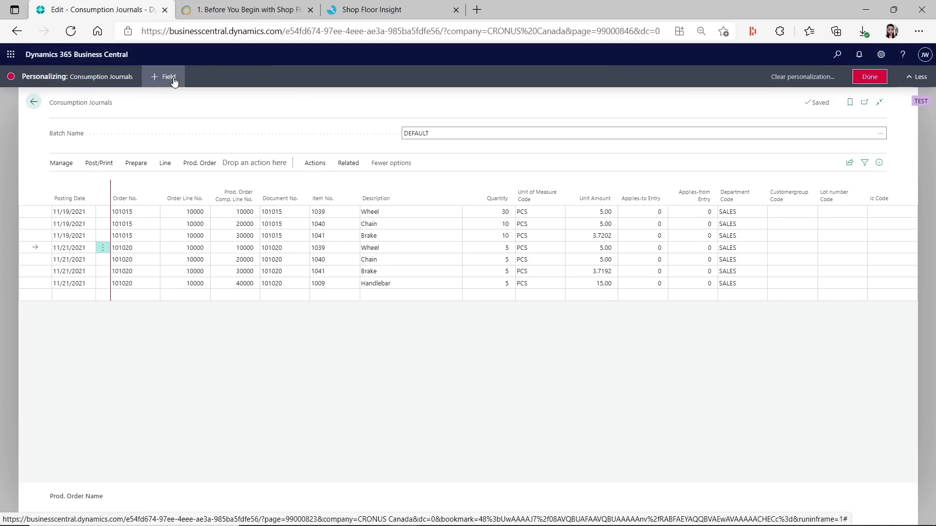
{"action": "left_click", "coordinate": [122, 199]}
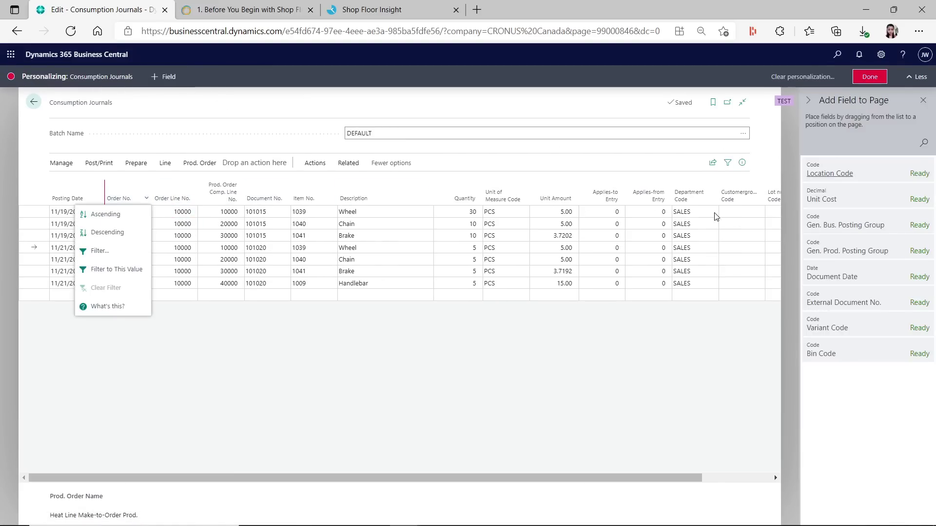
{"action": "left_click_drag", "start_coordinate": [838, 173], "coordinate": [195, 202]}
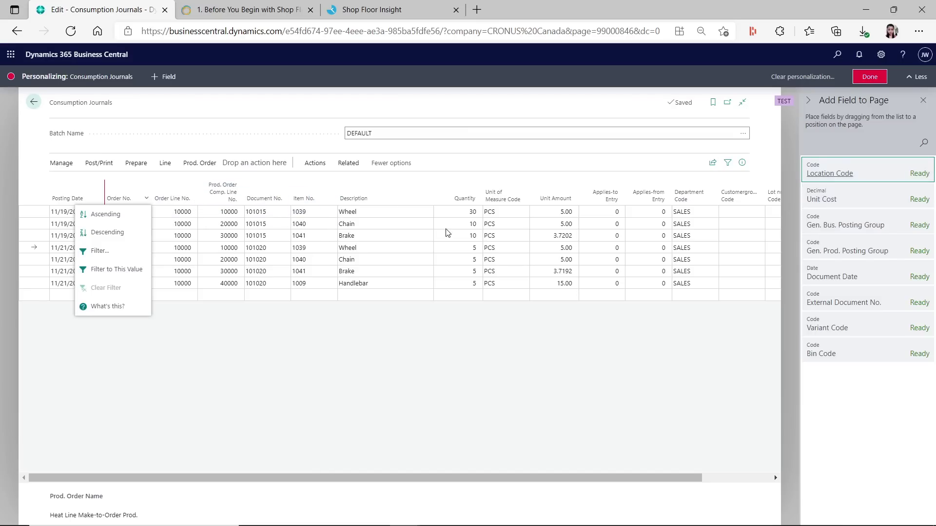
{"action": "left_click", "coordinate": [320, 375]}
{"action": "left_click_drag", "start_coordinate": [848, 173], "coordinate": [133, 193]}
{"action": "left_click", "coordinate": [869, 76]}
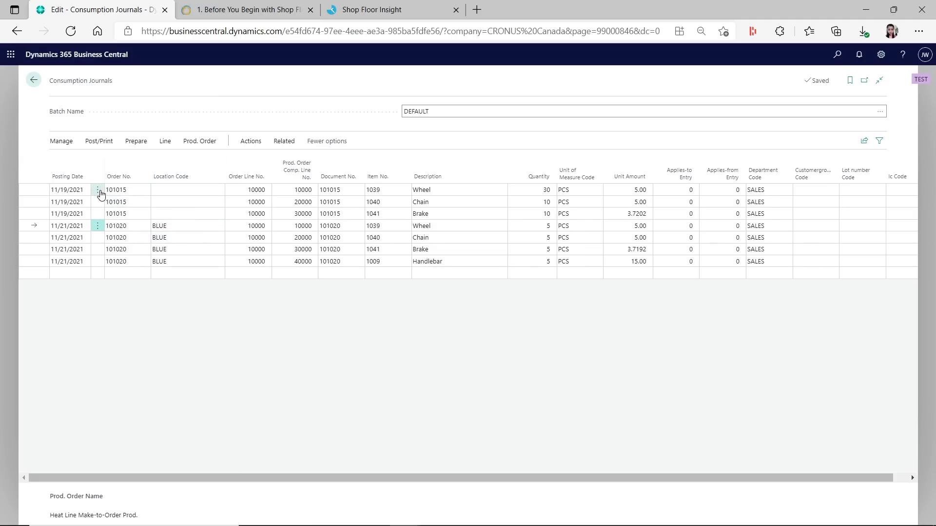
Select the three order 101015 journal lines and delete them
{"action": "left_click", "coordinate": [99, 191]}
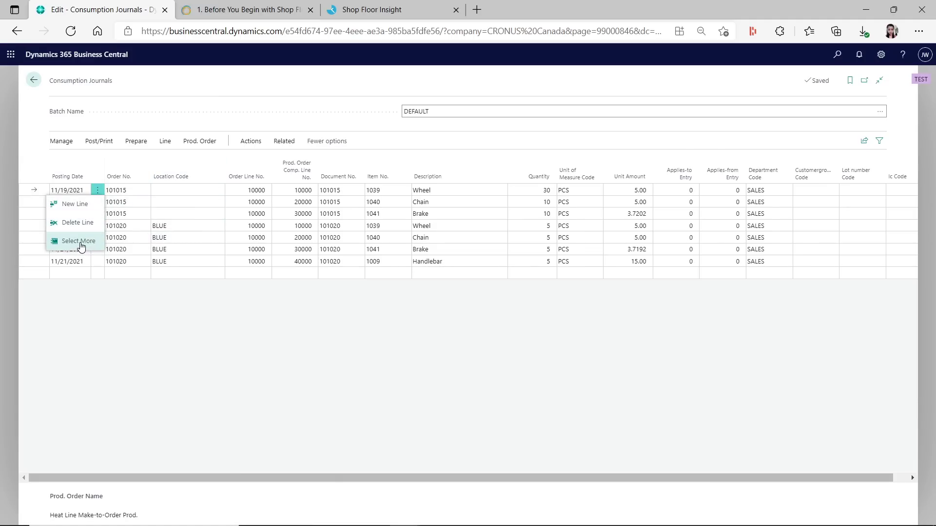
{"action": "left_click", "coordinate": [77, 243]}
{"action": "left_click", "coordinate": [58, 213]}
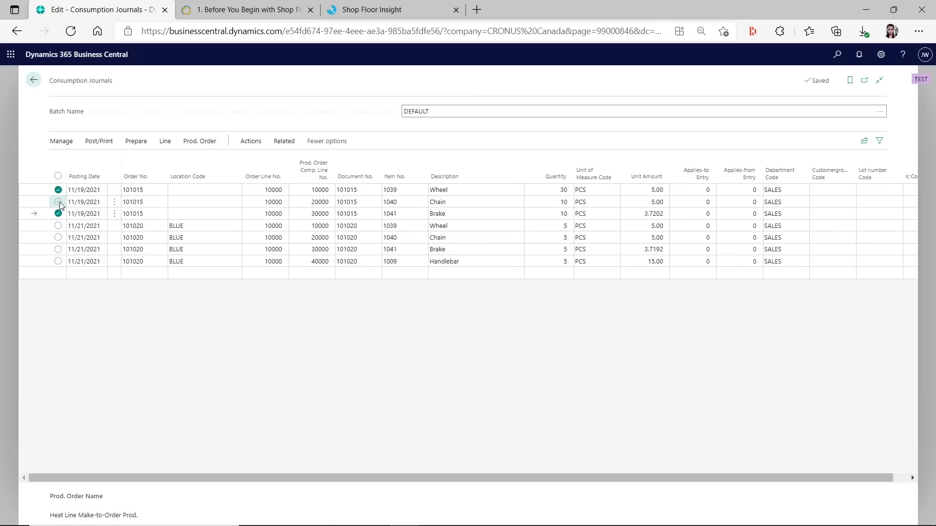
{"action": "left_click", "coordinate": [58, 202]}
{"action": "left_click", "coordinate": [62, 141]}
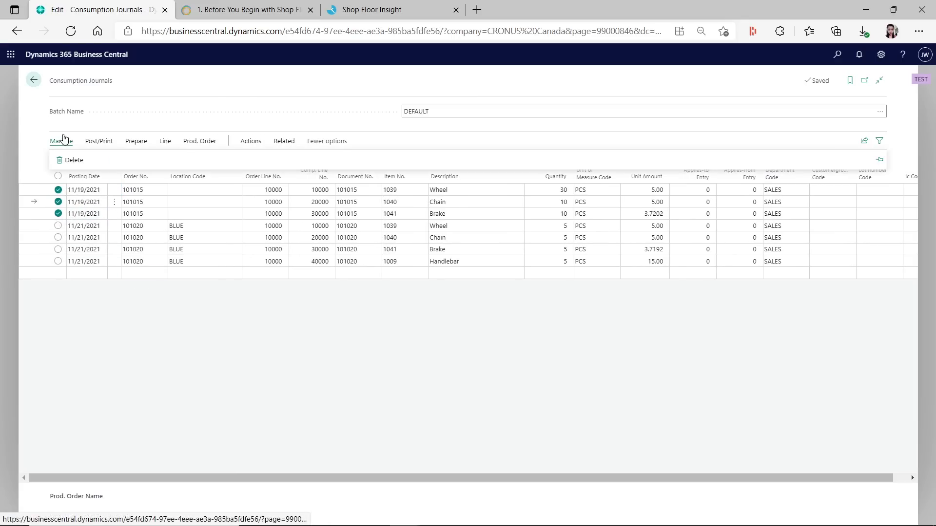
{"action": "left_click", "coordinate": [73, 161]}
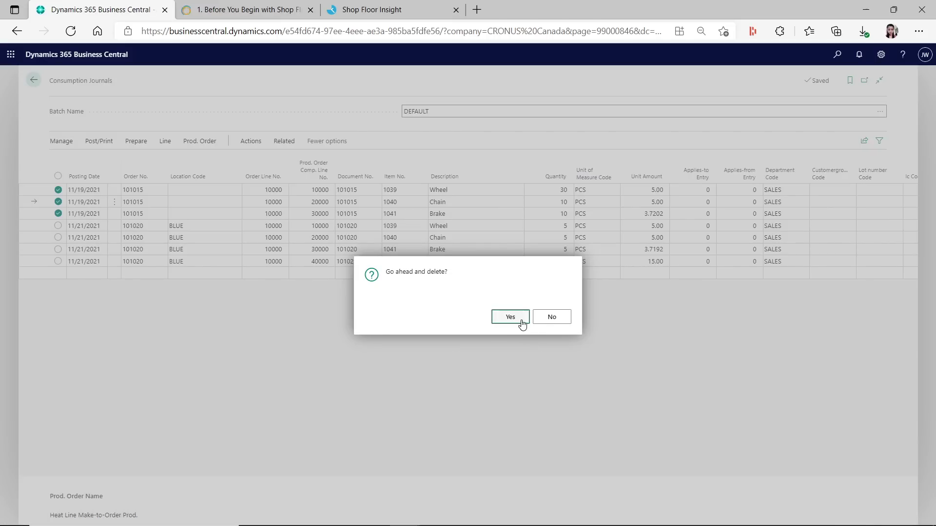
{"action": "left_click", "coordinate": [510, 317]}
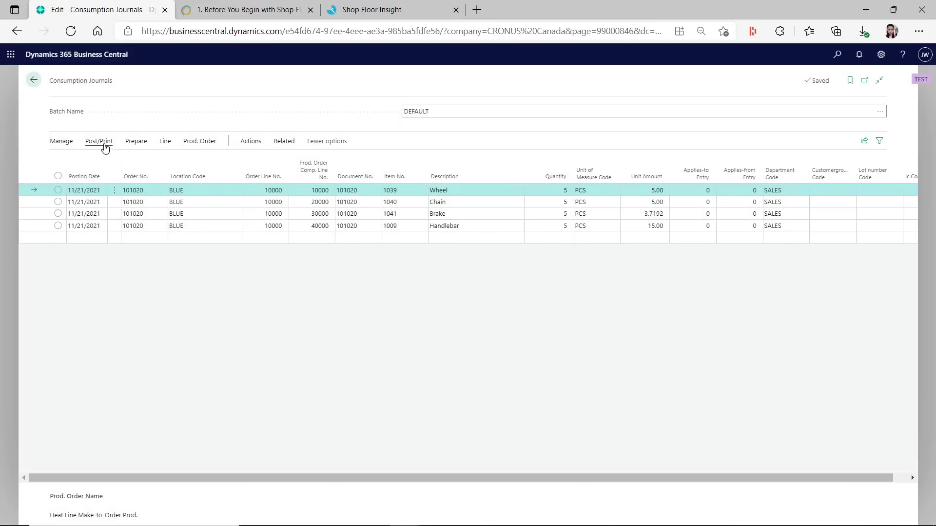
Post the remaining four order 101020 consumption lines and acknowledge the success message
{"action": "left_click", "coordinate": [99, 141]}
{"action": "left_click", "coordinate": [68, 160]}
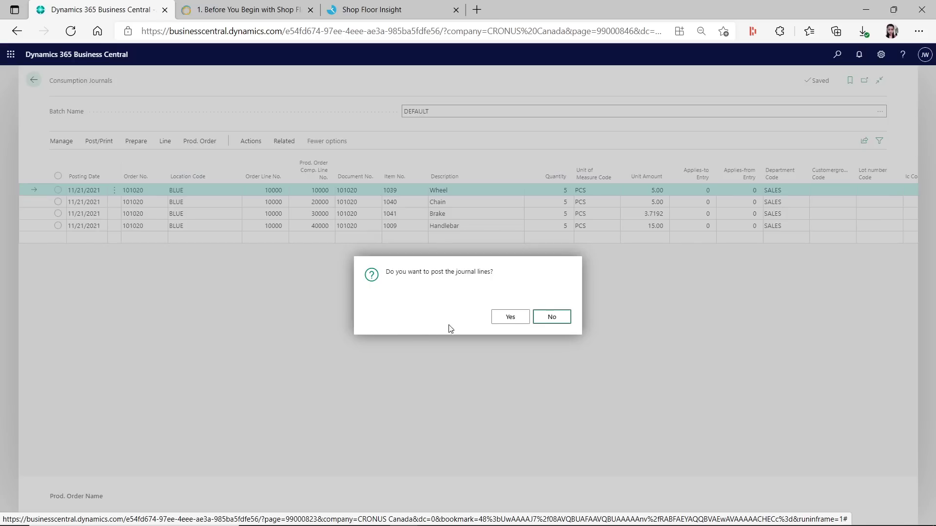
{"action": "left_click", "coordinate": [505, 319]}
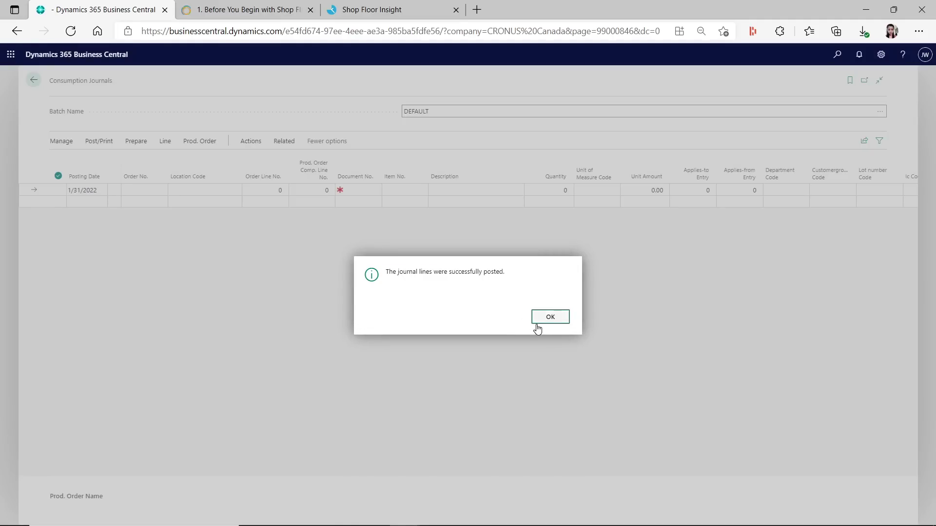
{"action": "left_click", "coordinate": [538, 322]}
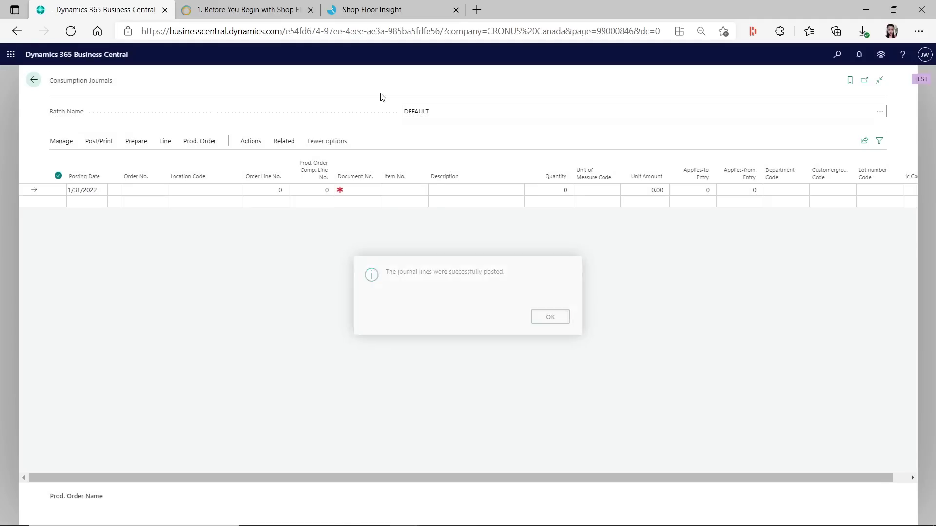
{"action": "left_click", "coordinate": [372, 10]}
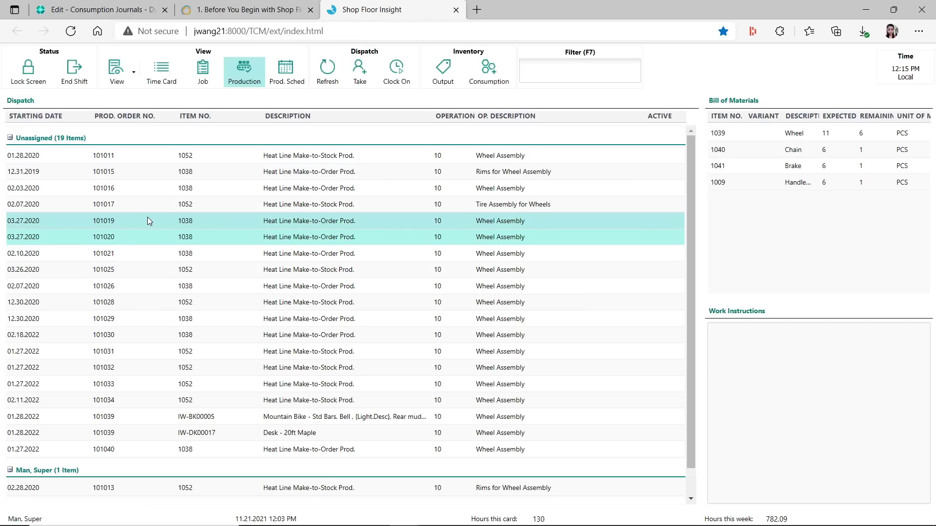
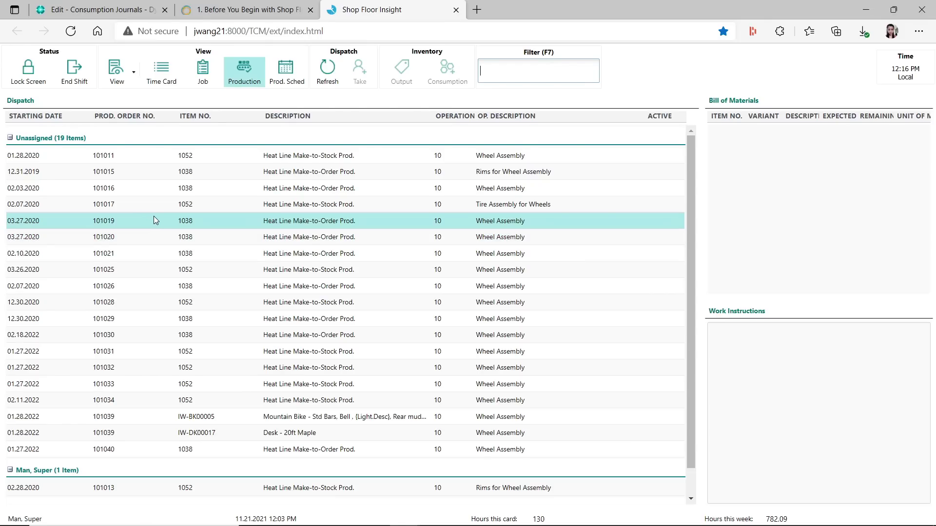
Load the expected component quantities for order 101020 and register its consumption in Shop Floor Insight
{"action": "left_click", "coordinate": [136, 245]}
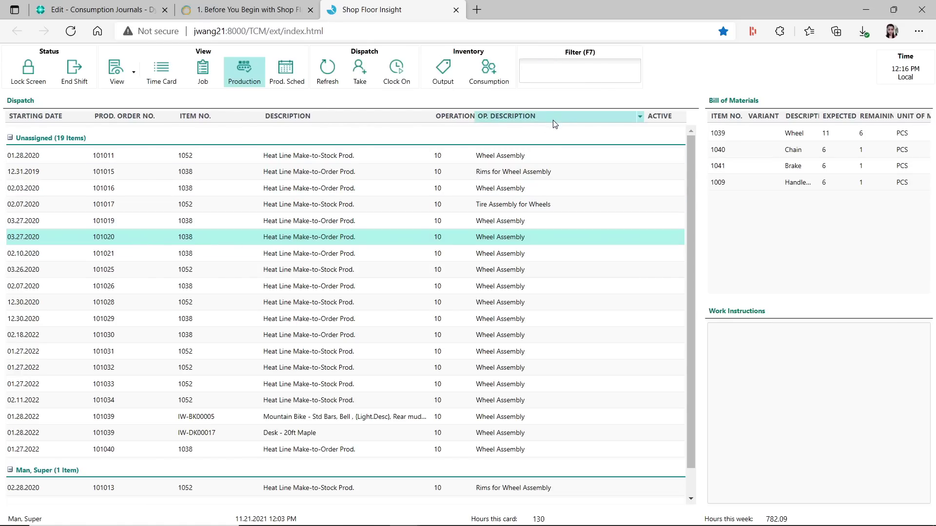
{"action": "left_click", "coordinate": [491, 71]}
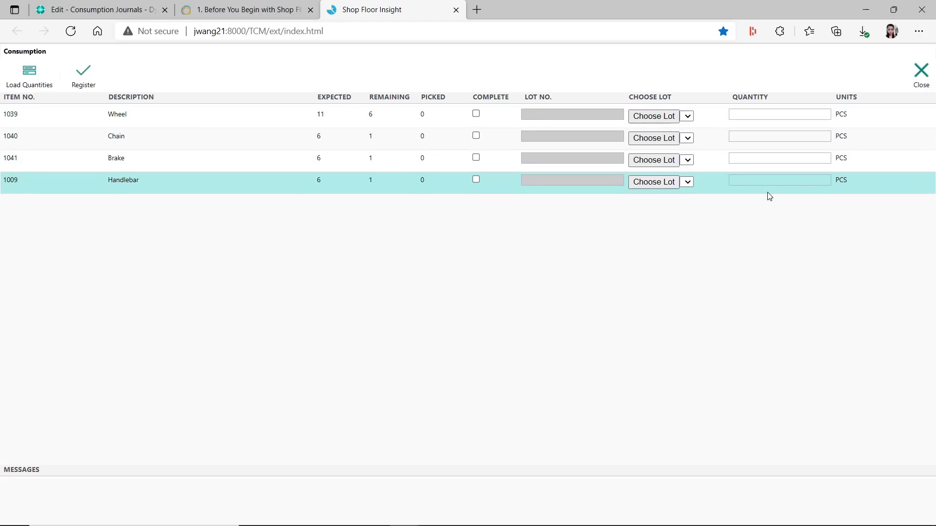
{"action": "left_click", "coordinate": [30, 72]}
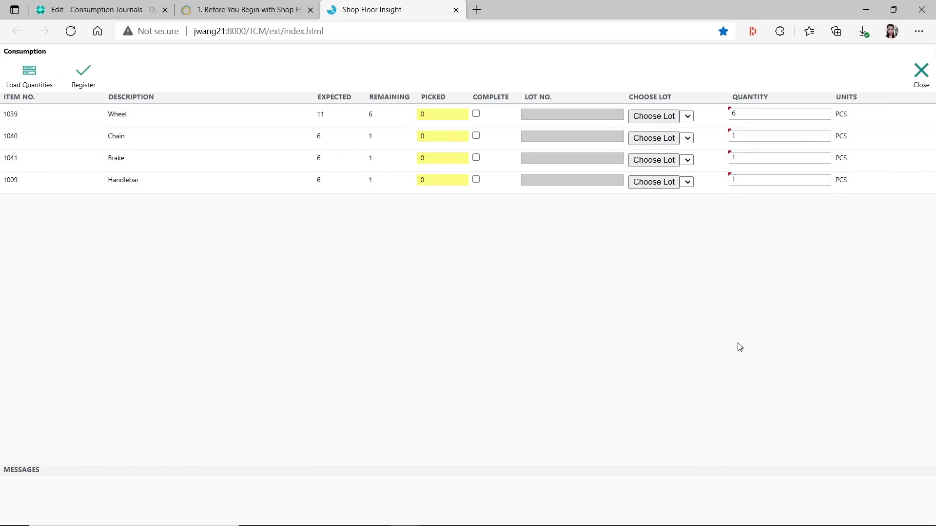
{"action": "left_click", "coordinate": [84, 75]}
{"action": "left_click", "coordinate": [458, 336]}
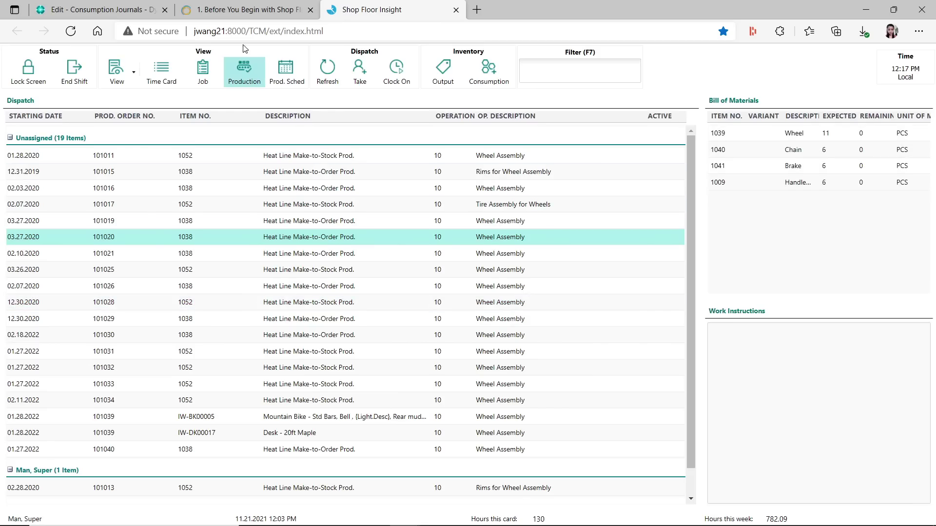
Refresh the Business Central consumption journal and post the four order 101020 component lines
{"action": "left_click", "coordinate": [112, 10]}
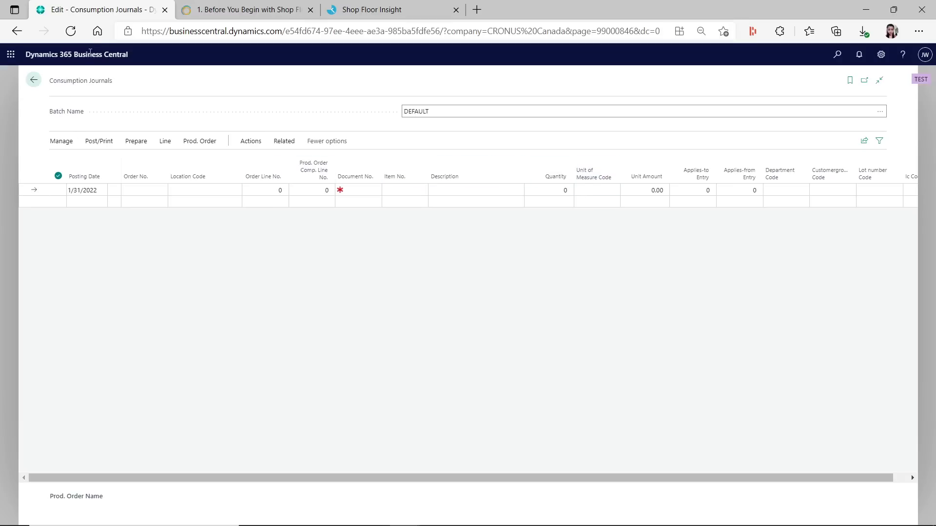
{"action": "left_click", "coordinate": [72, 30]}
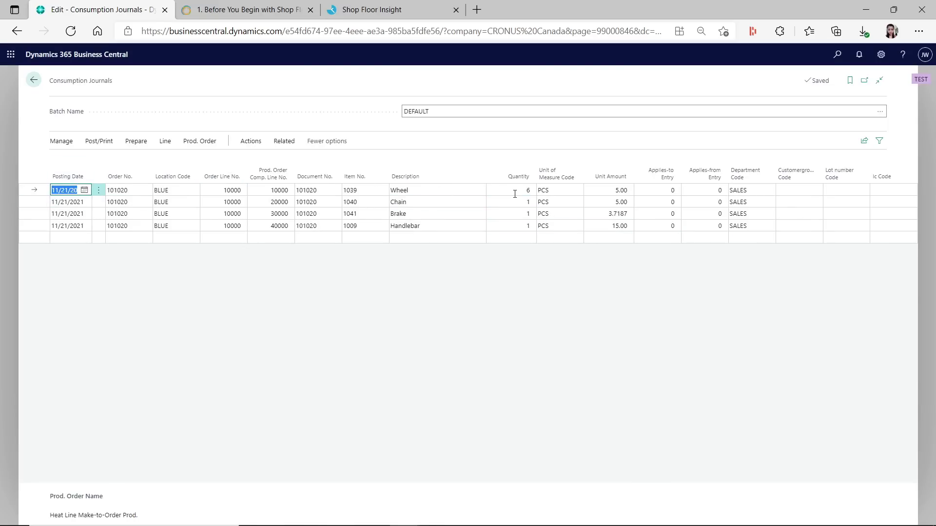
{"action": "left_click", "coordinate": [86, 142]}
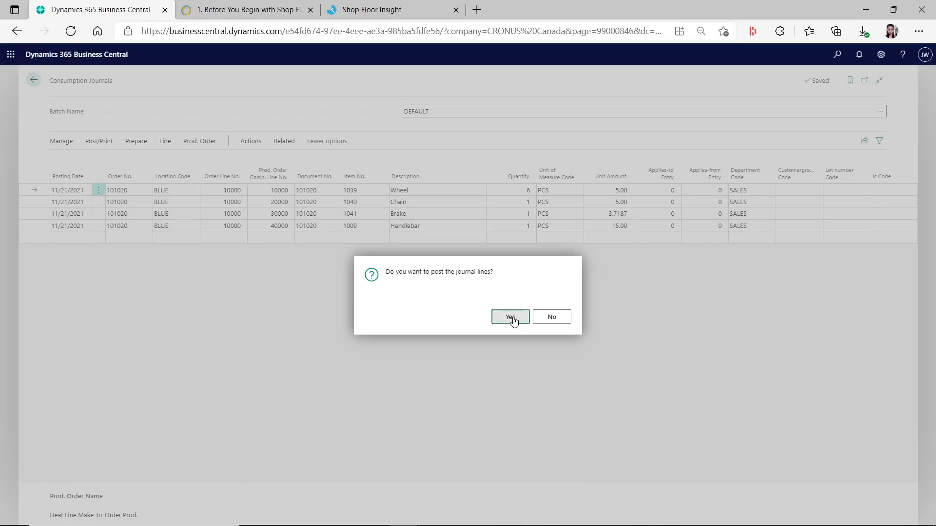
{"action": "left_click", "coordinate": [510, 318]}
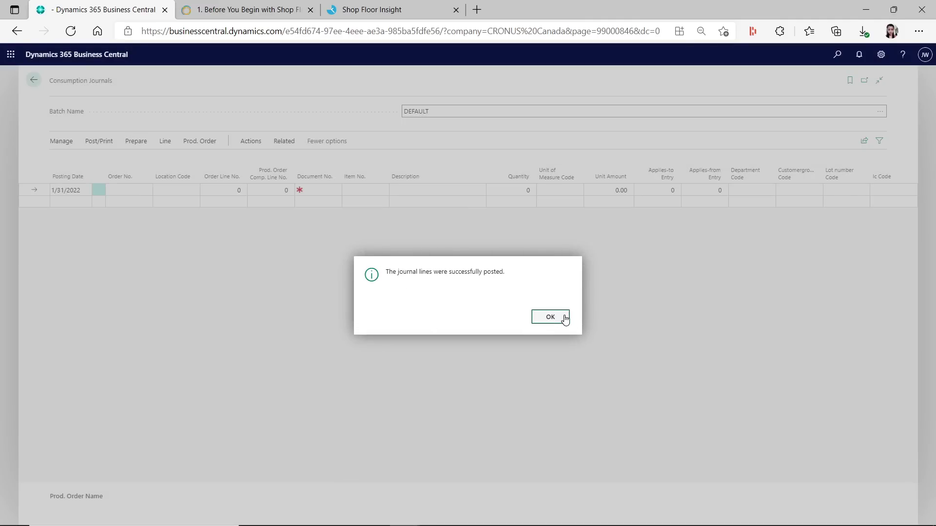
{"action": "left_click", "coordinate": [561, 320]}
{"action": "left_click", "coordinate": [390, 16]}
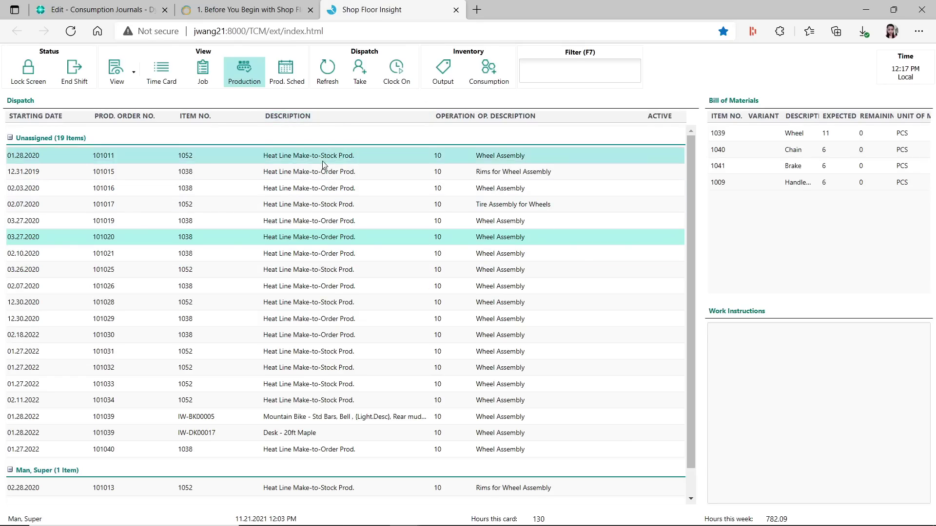
Confirm order 101020 has nothing left to consume, then return to the empty consumption journal
{"action": "left_click", "coordinate": [487, 73]}
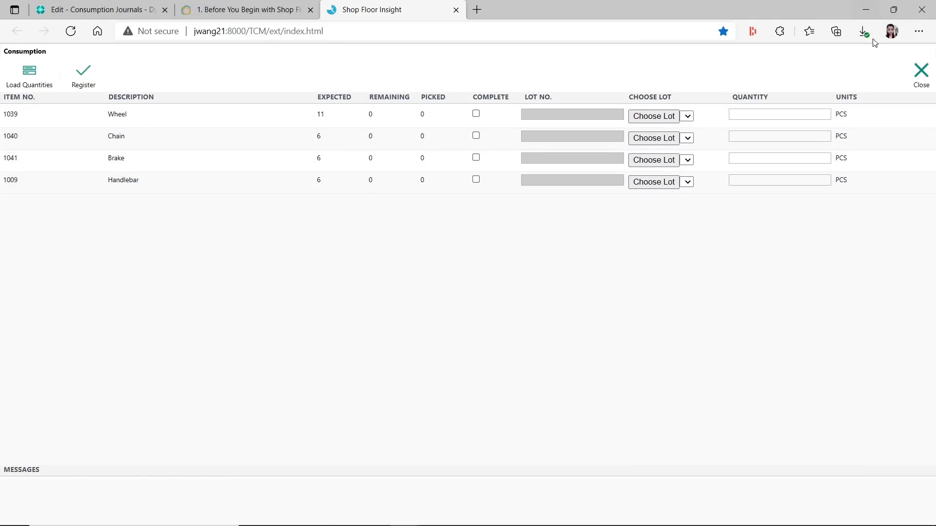
{"action": "left_click", "coordinate": [920, 72]}
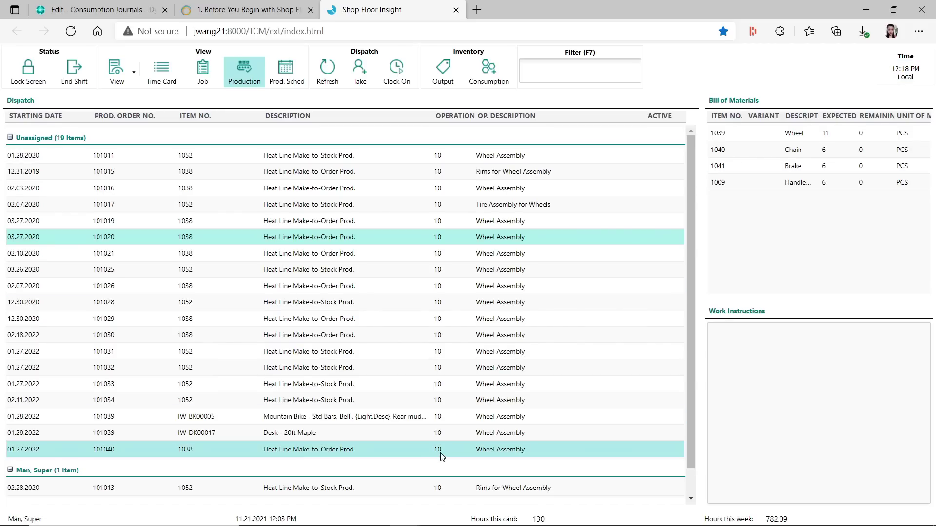
{"action": "left_click", "coordinate": [131, 8]}
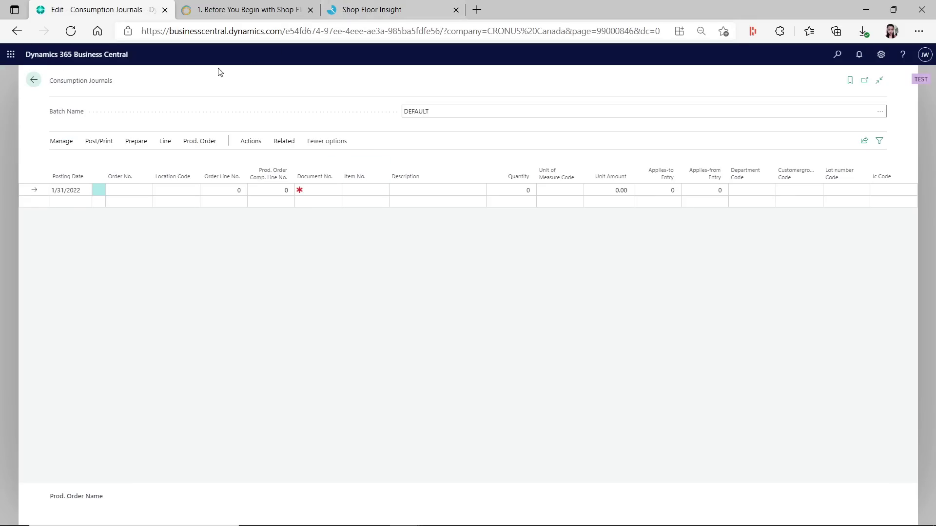
Go back to the Role Center and open item 1038 from the item search
{"action": "left_click", "coordinate": [35, 80]}
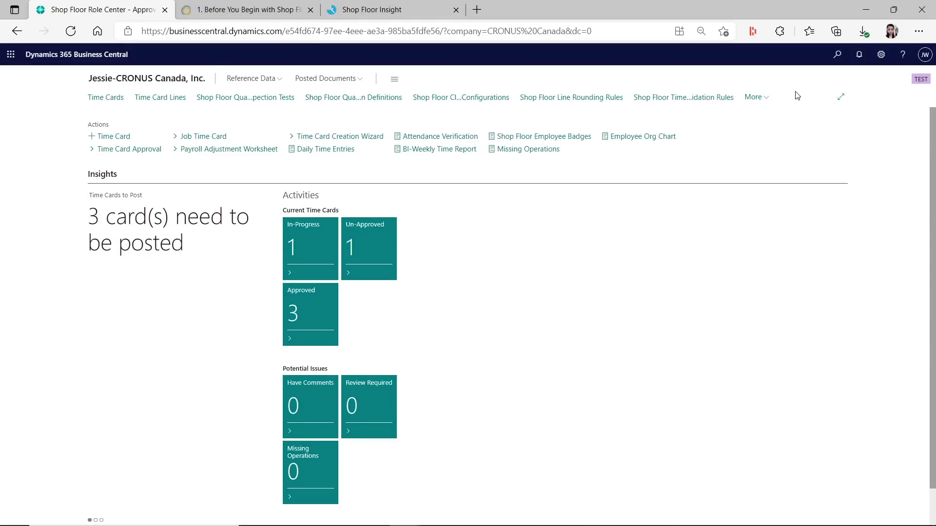
{"action": "left_click", "coordinate": [836, 54]}
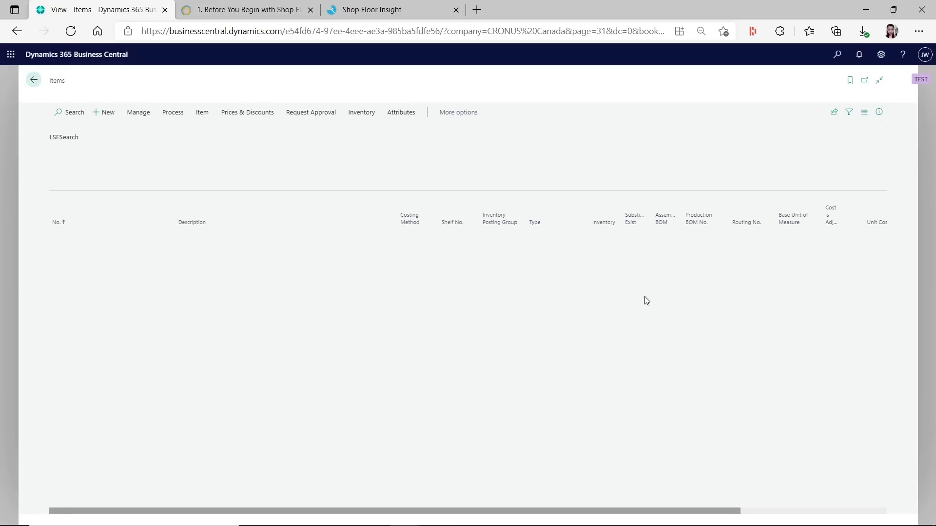
{"action": "left_click", "coordinate": [74, 125]}
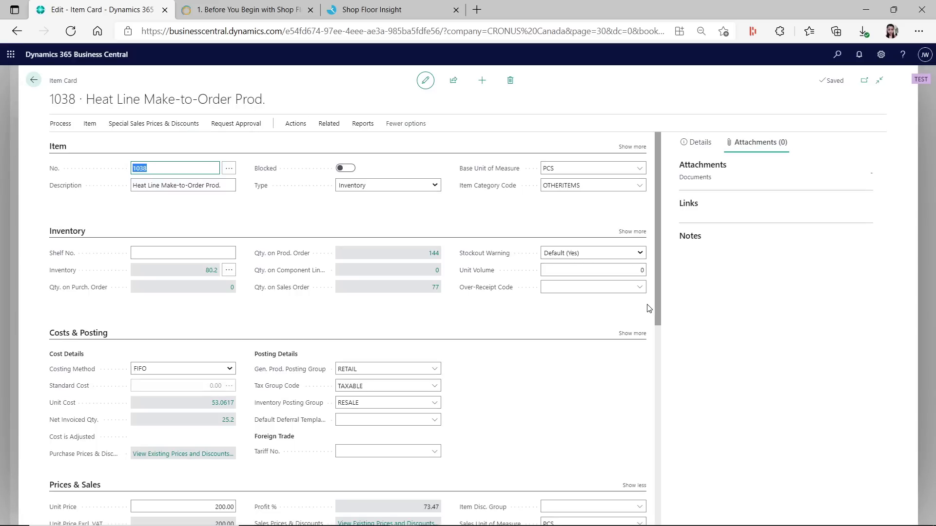
{"action": "scroll", "coordinate": [604, 395], "scroll_direction": "down", "scroll_amount": 6}
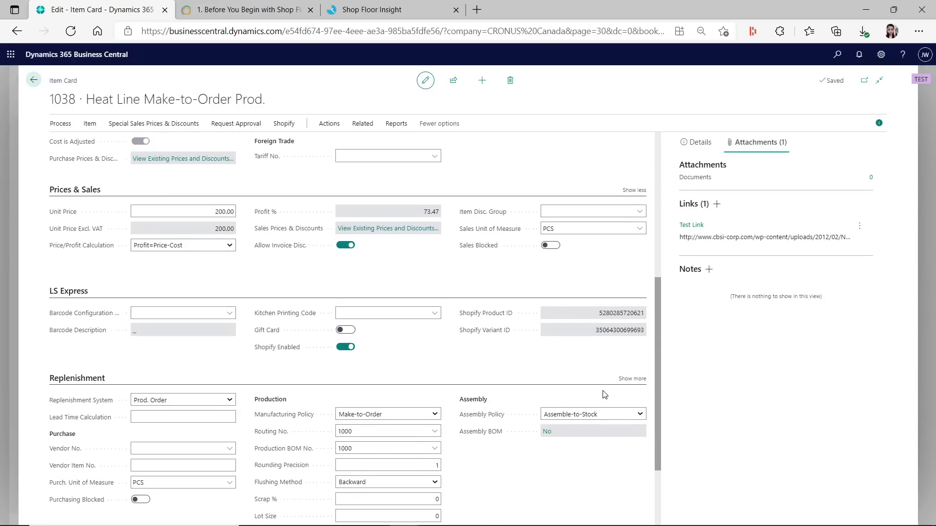
{"action": "scroll", "coordinate": [604, 395], "scroll_direction": "down", "scroll_amount": 2}
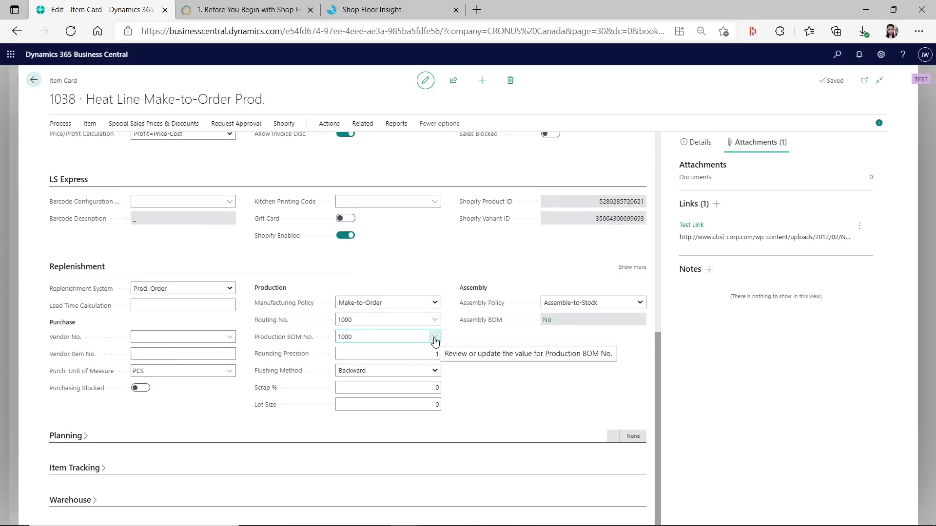
Open production BOM 1000 Bicycle for editing from the full BOM list
{"action": "left_click", "coordinate": [434, 340]}
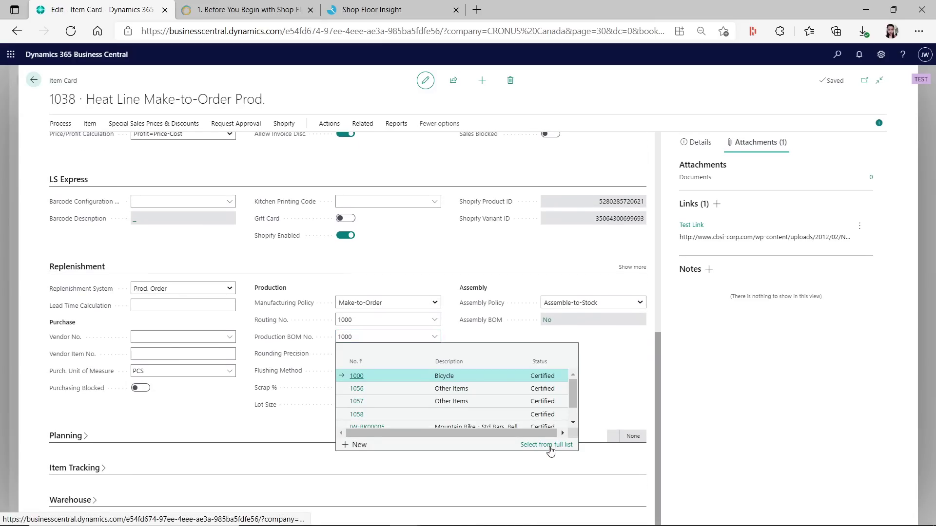
{"action": "left_click", "coordinate": [548, 444]}
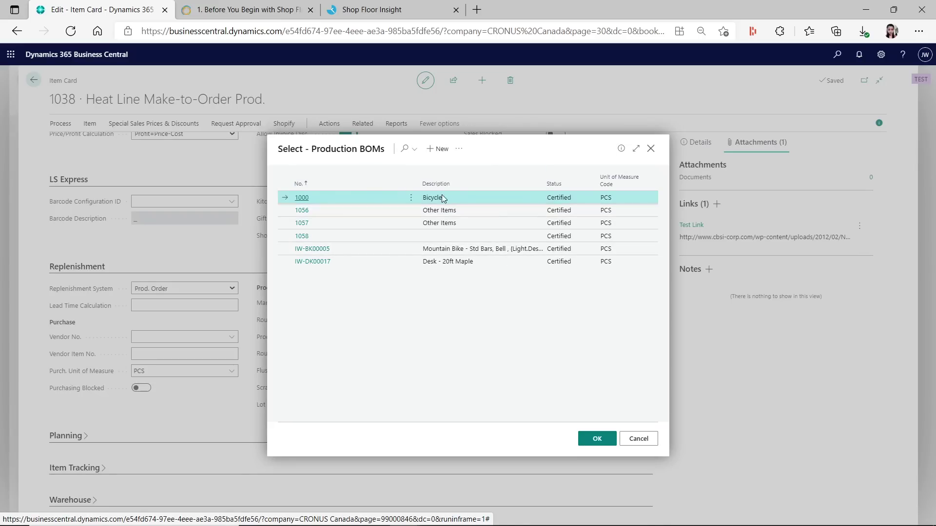
{"action": "left_click", "coordinate": [459, 149]}
{"action": "mouse_move", "coordinate": [493, 168]}
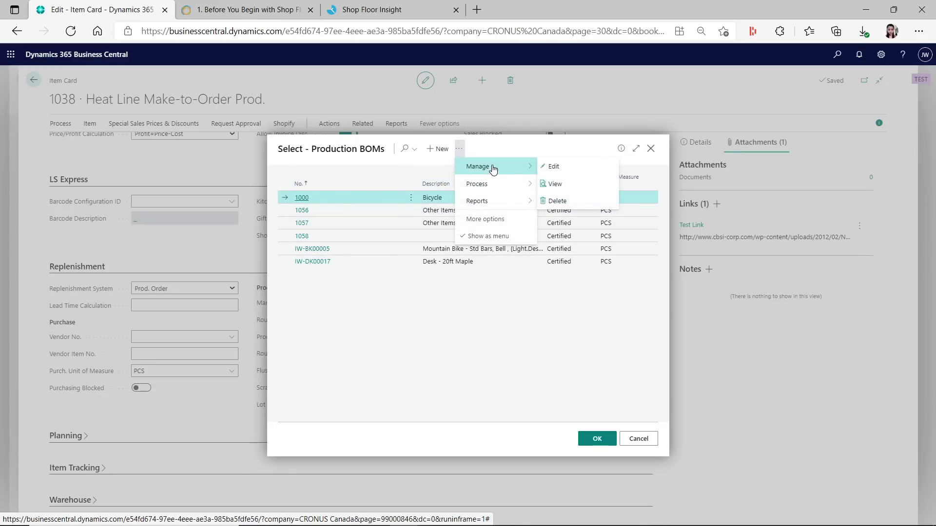
{"action": "left_click", "coordinate": [554, 166]}
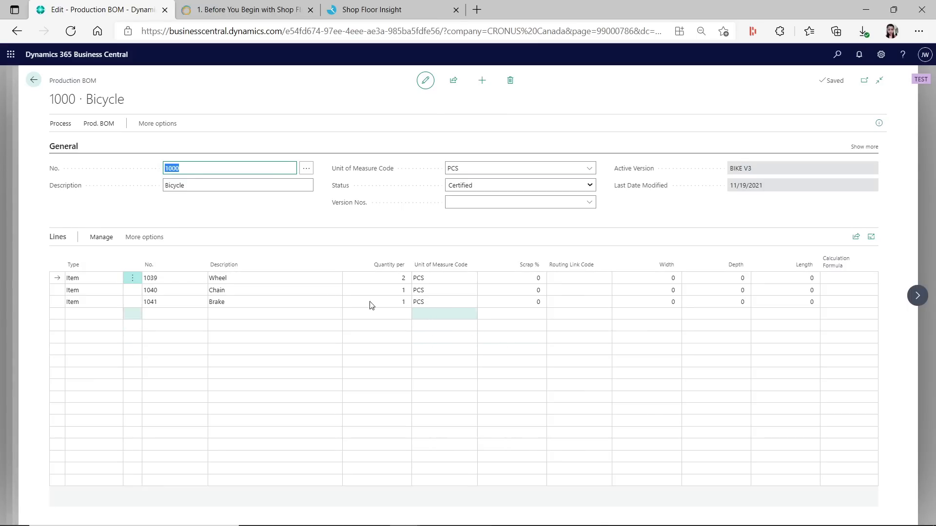
Show the Notes FactBox and open the Wheel item 1039 card for editing
{"action": "left_click", "coordinate": [879, 123]}
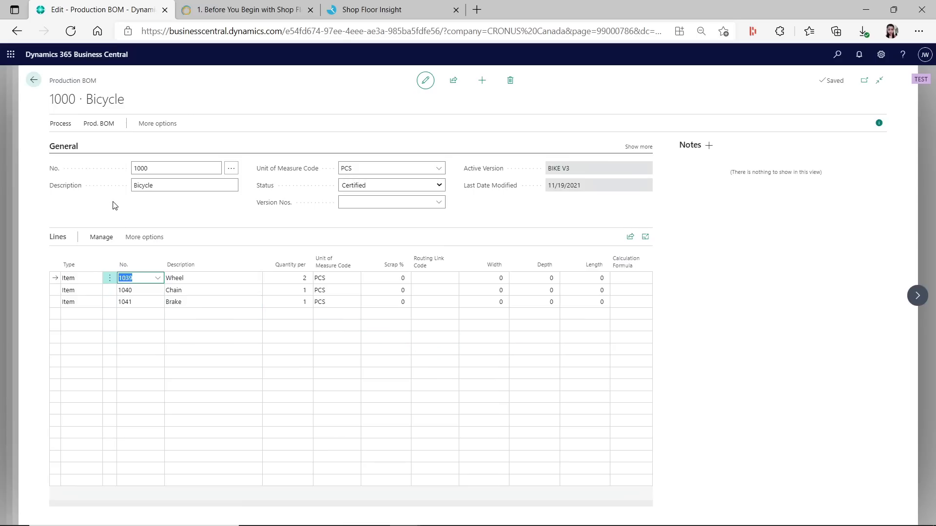
{"action": "left_click", "coordinate": [159, 279]}
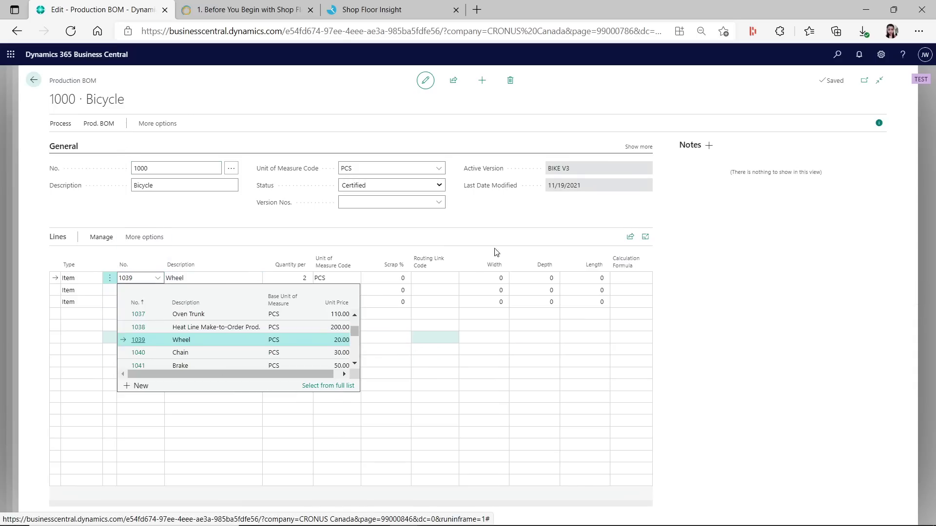
{"action": "left_click", "coordinate": [328, 385]}
{"action": "left_click", "coordinate": [409, 149]}
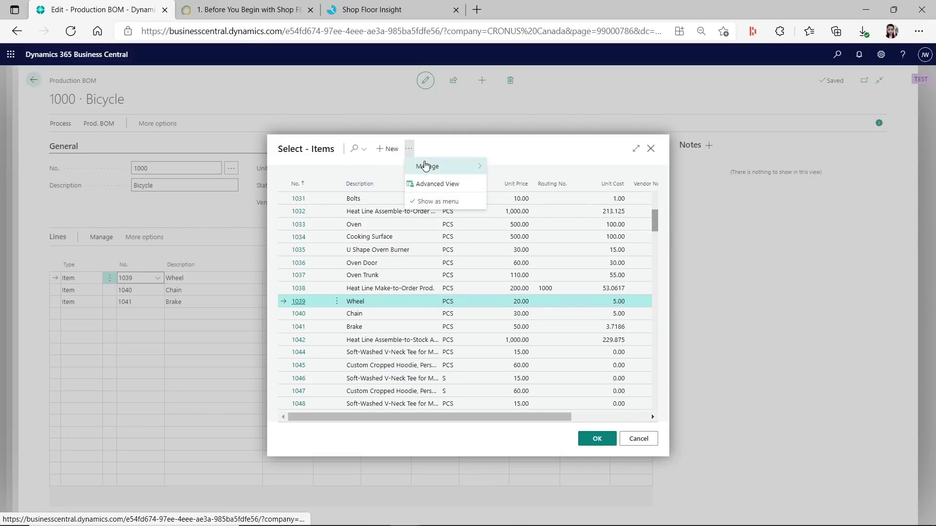
{"action": "mouse_move", "coordinate": [428, 166]}
{"action": "left_click", "coordinate": [546, 167]}
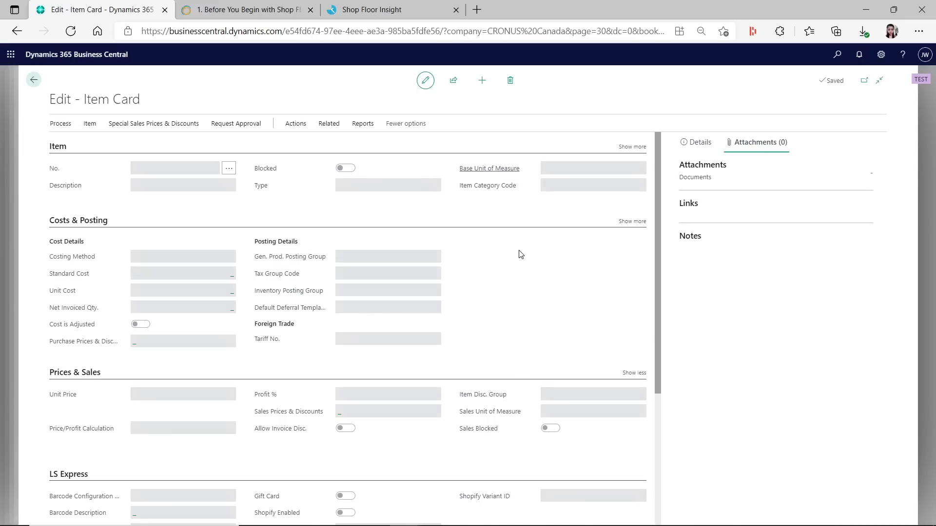
Check Forward flushing on the Wheel, Chain and Brake cards, then cancel back to the BOM
{"action": "scroll", "coordinate": [502, 414], "scroll_direction": "down", "scroll_amount": 5}
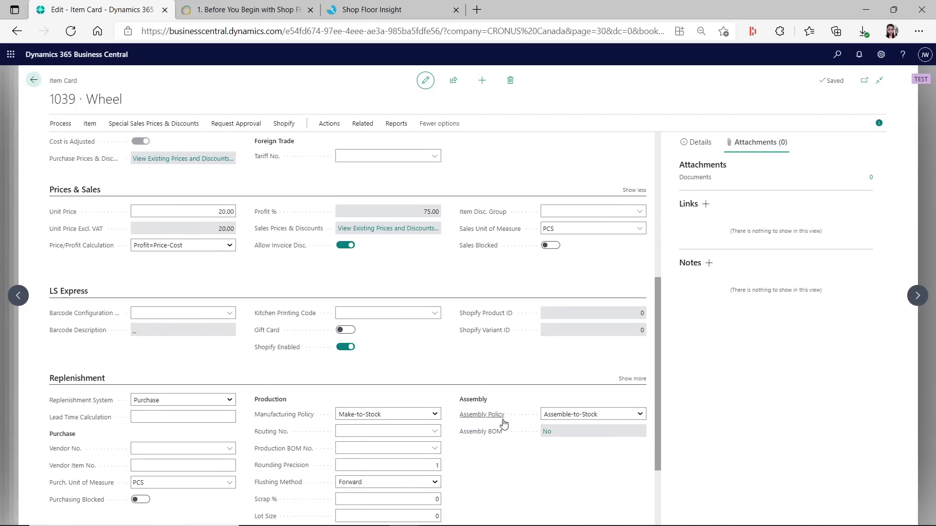
{"action": "mouse_move", "coordinate": [504, 423]}
{"action": "scroll", "coordinate": [515, 392], "scroll_direction": "down", "scroll_amount": 2}
{"action": "scroll", "coordinate": [514, 392], "scroll_direction": "down", "scroll_amount": 1}
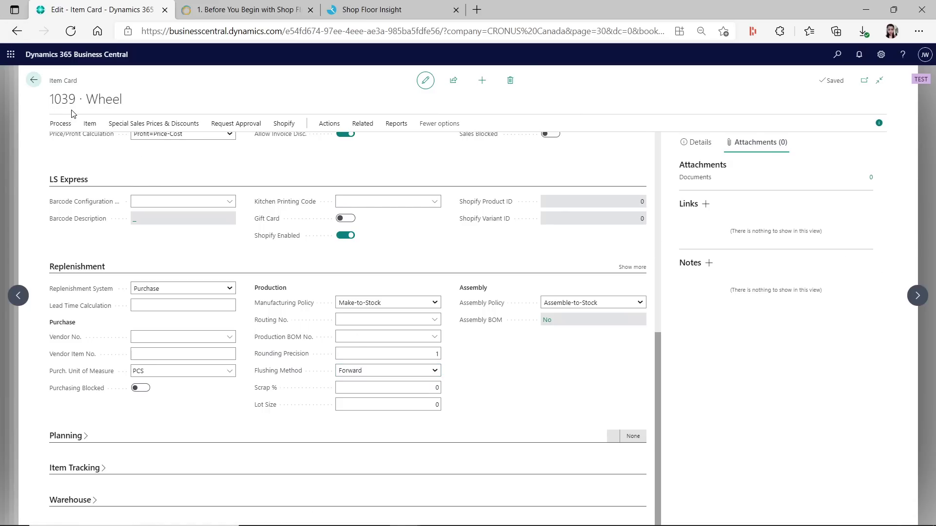
{"action": "left_click", "coordinate": [917, 295]}
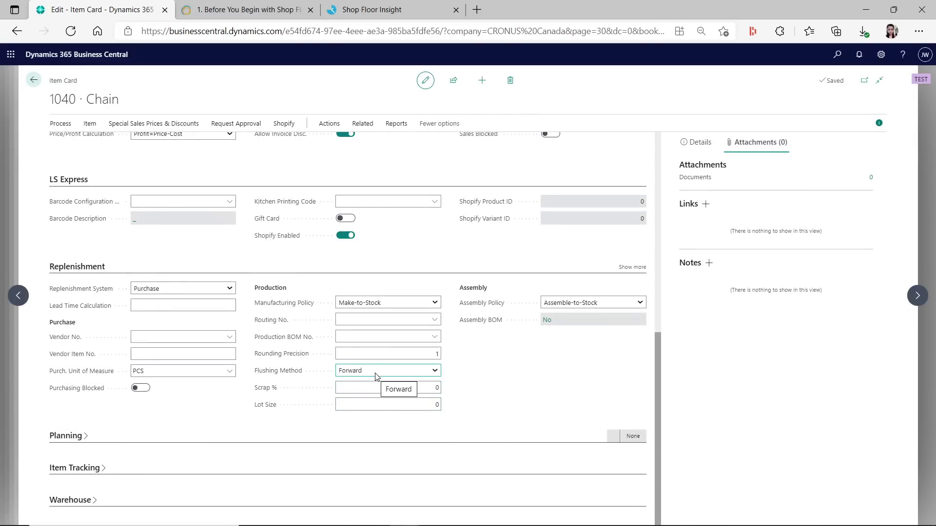
{"action": "left_click", "coordinate": [916, 295]}
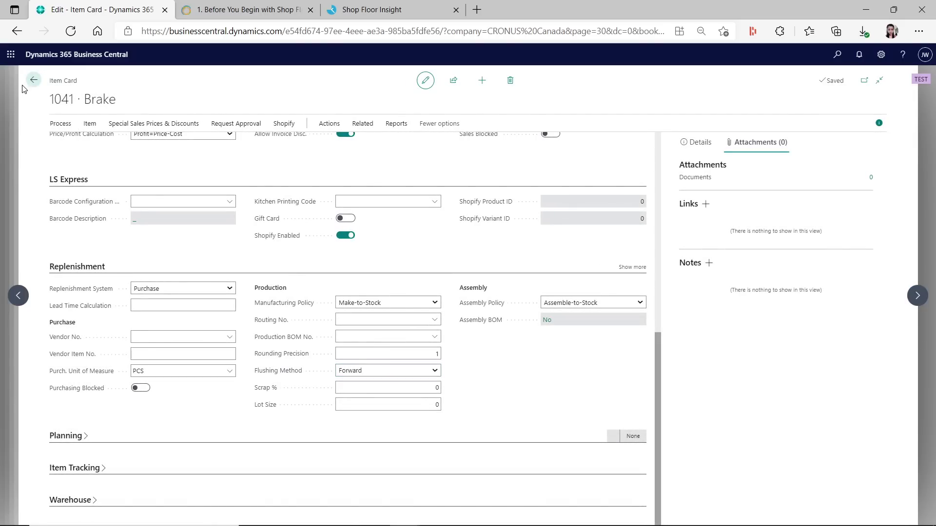
{"action": "left_click", "coordinate": [32, 81]}
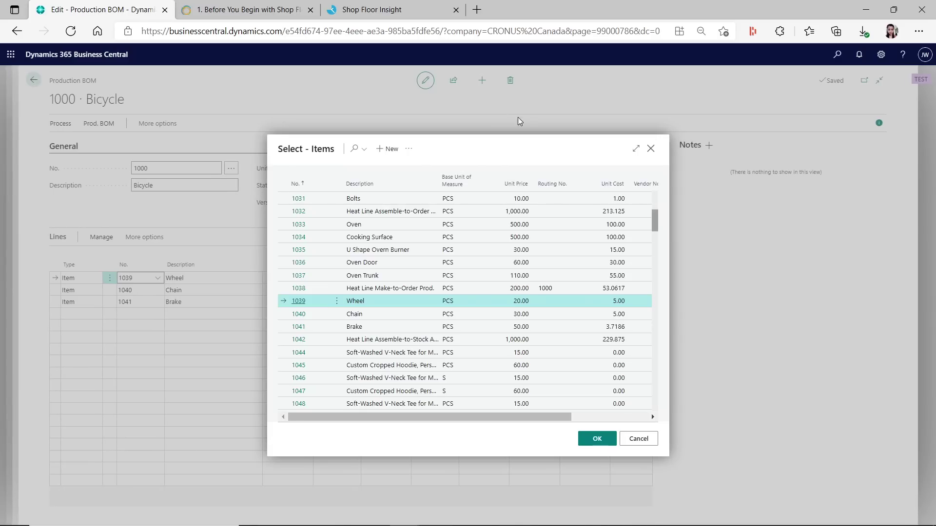
{"action": "left_click", "coordinate": [645, 439]}
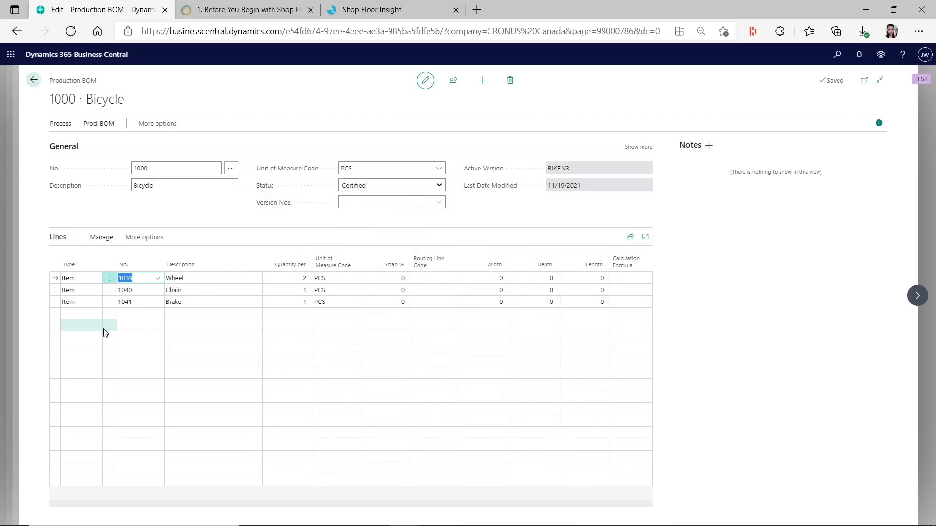
{"action": "left_click", "coordinate": [95, 124]}
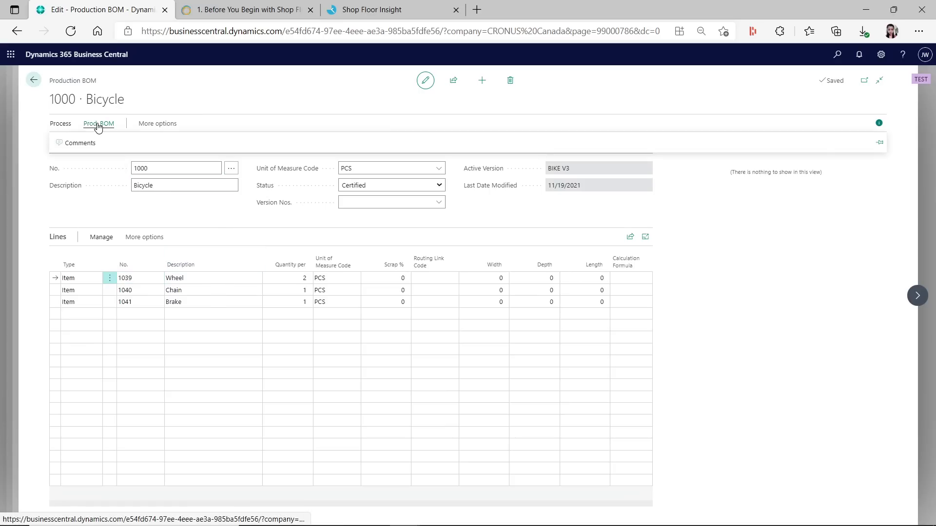
{"action": "left_click", "coordinate": [136, 125]}
{"action": "left_click", "coordinate": [148, 124]}
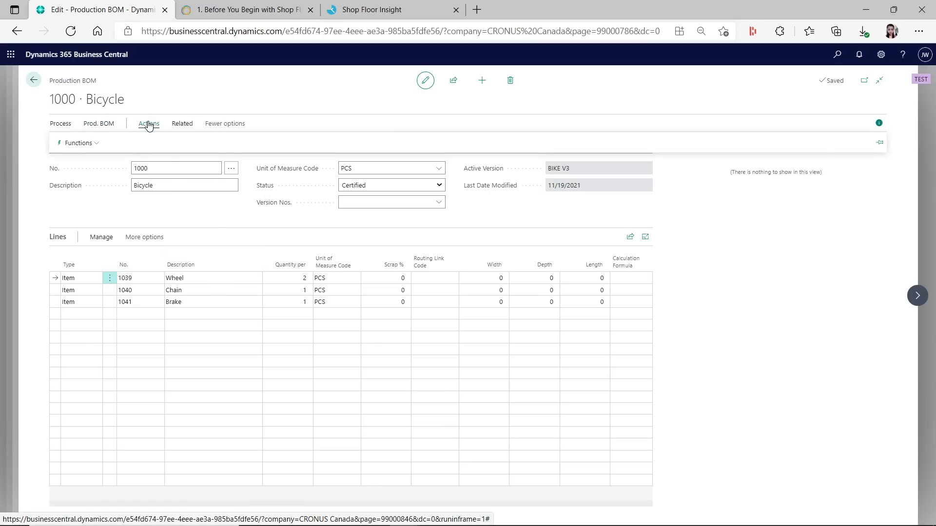
{"action": "left_click", "coordinate": [61, 125]}
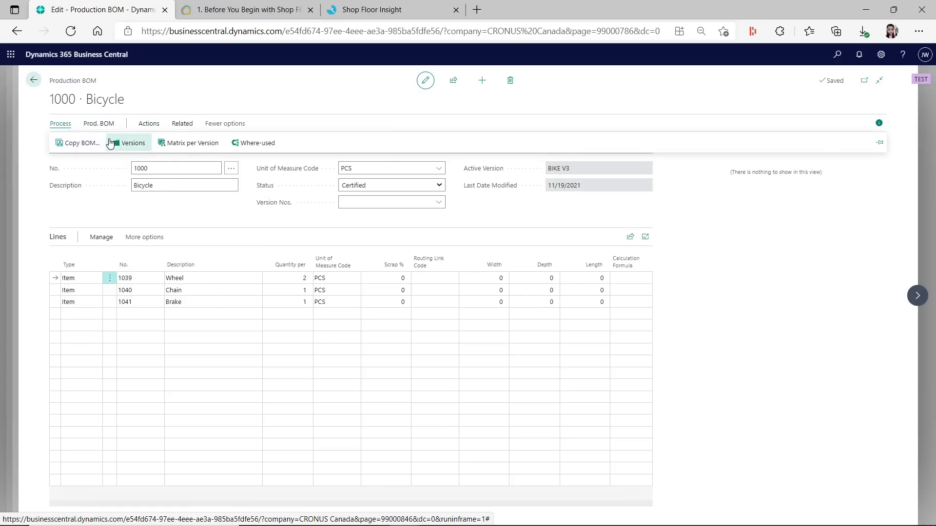
{"action": "left_click", "coordinate": [128, 143]}
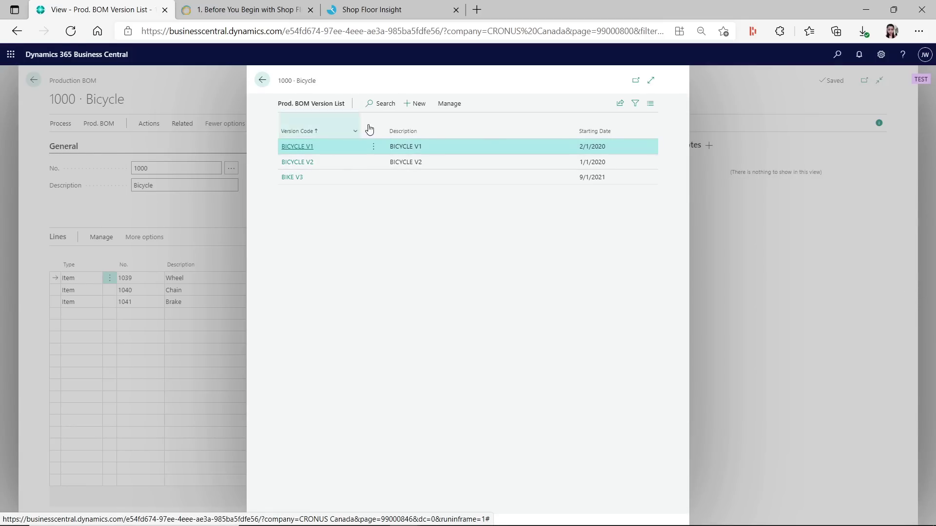
{"action": "left_click", "coordinate": [449, 104]}
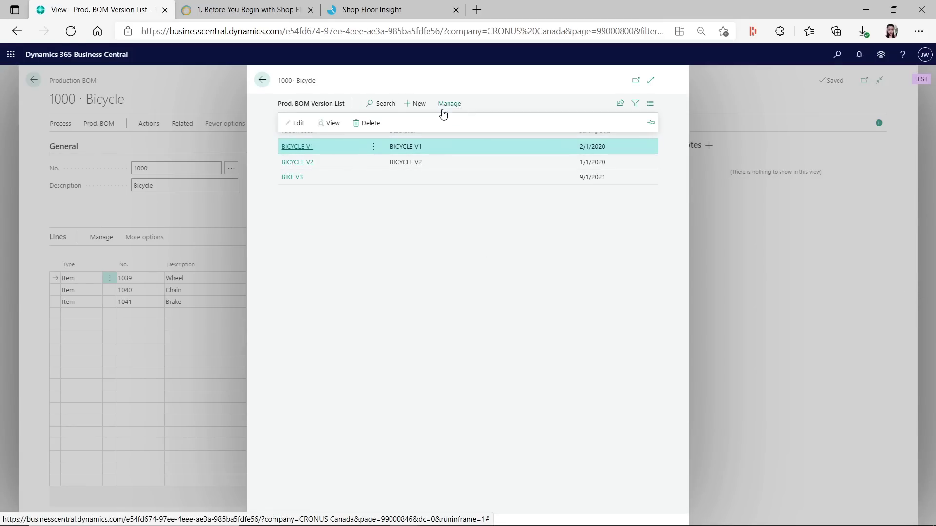
{"action": "left_click", "coordinate": [299, 123]}
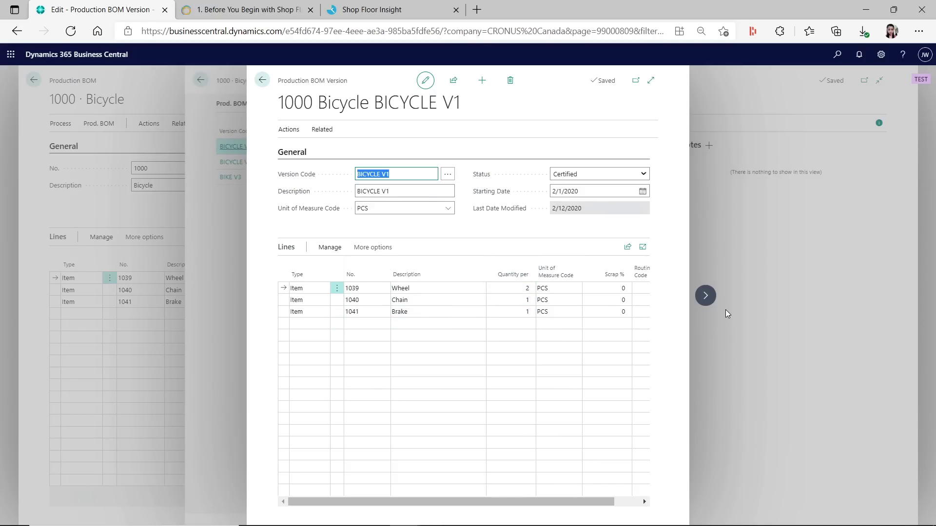
{"action": "left_click", "coordinate": [706, 295]}
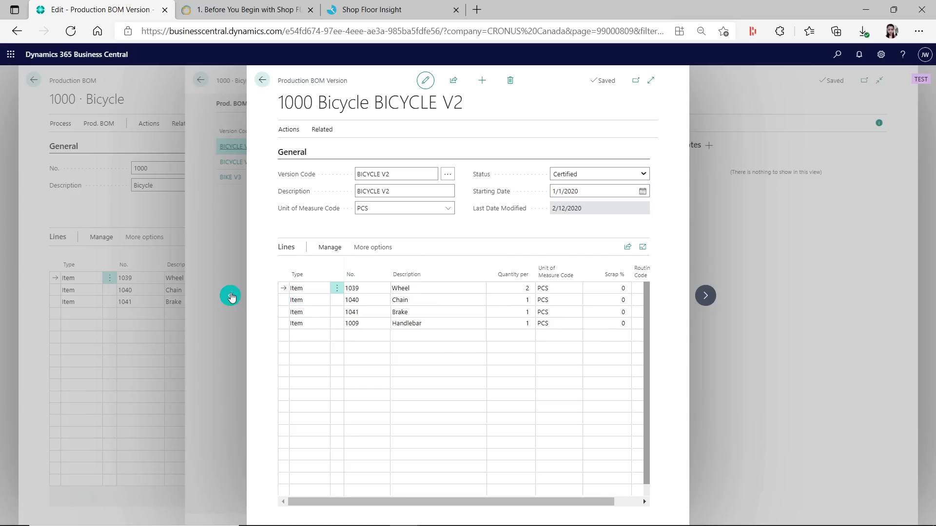
{"action": "left_click", "coordinate": [230, 296]}
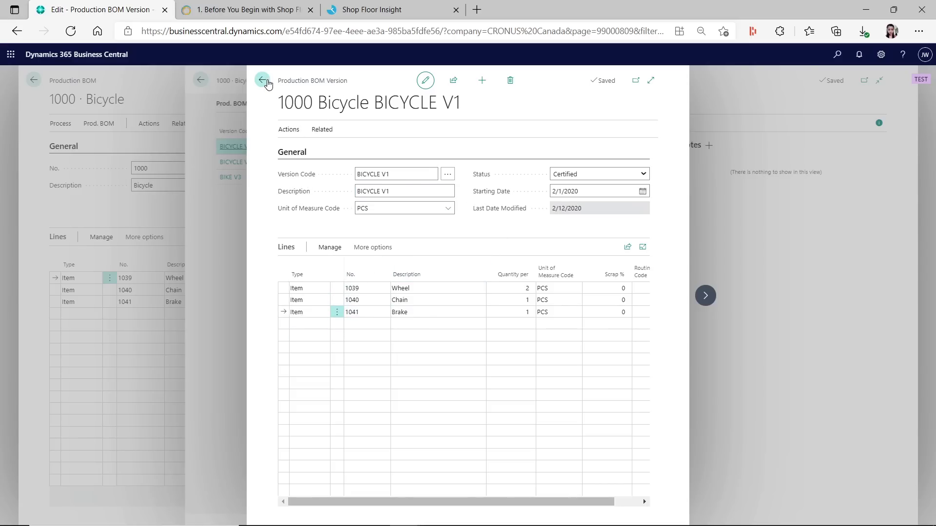
{"action": "left_click", "coordinate": [262, 80]}
Close the BOM and item lookups, then open Released Production Orders via search
{"action": "left_click", "coordinate": [262, 80]}
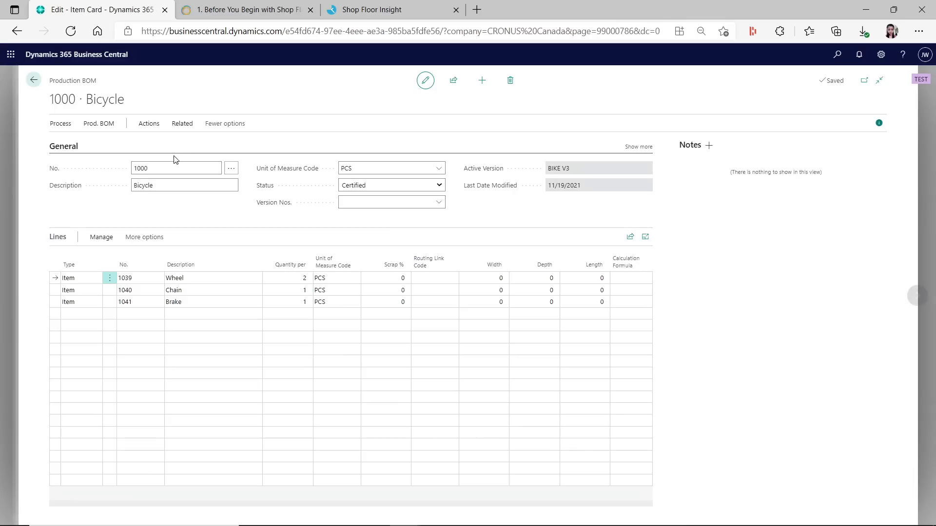
{"action": "left_click", "coordinate": [33, 81]}
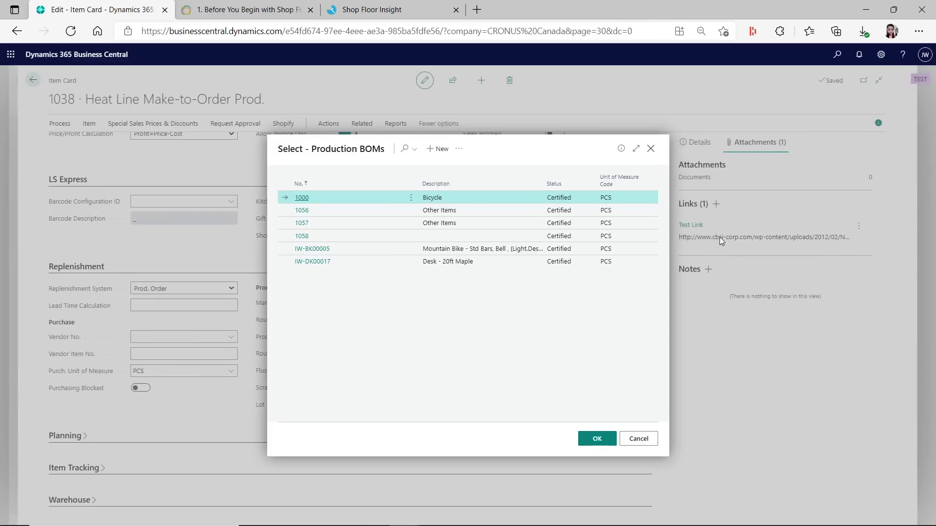
{"action": "left_click", "coordinate": [652, 442]}
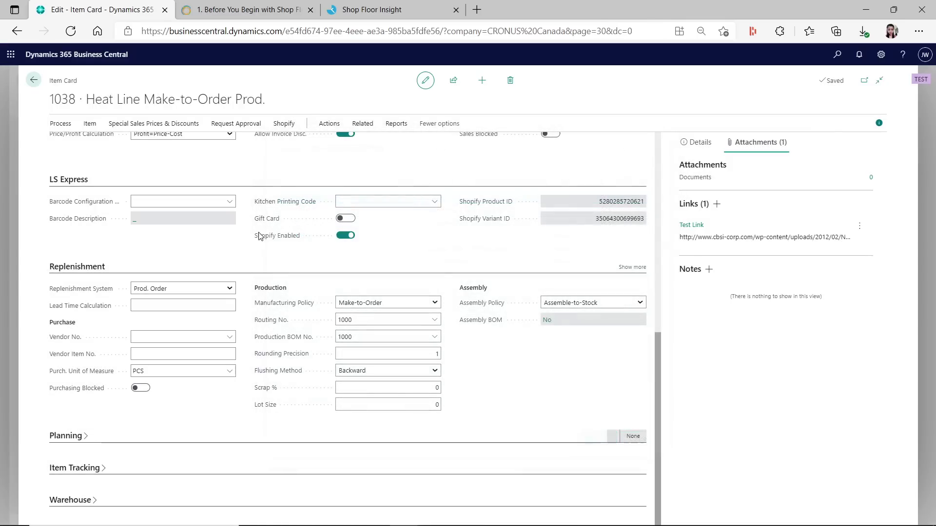
{"action": "key", "text": "alt+q"}
{"action": "type", "text": "rel"}
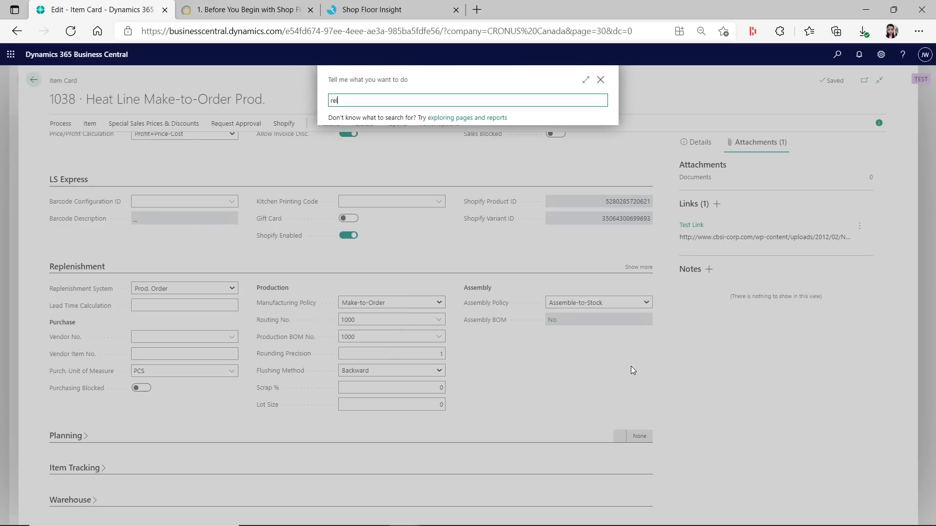
{"action": "type", "text": "eased"}
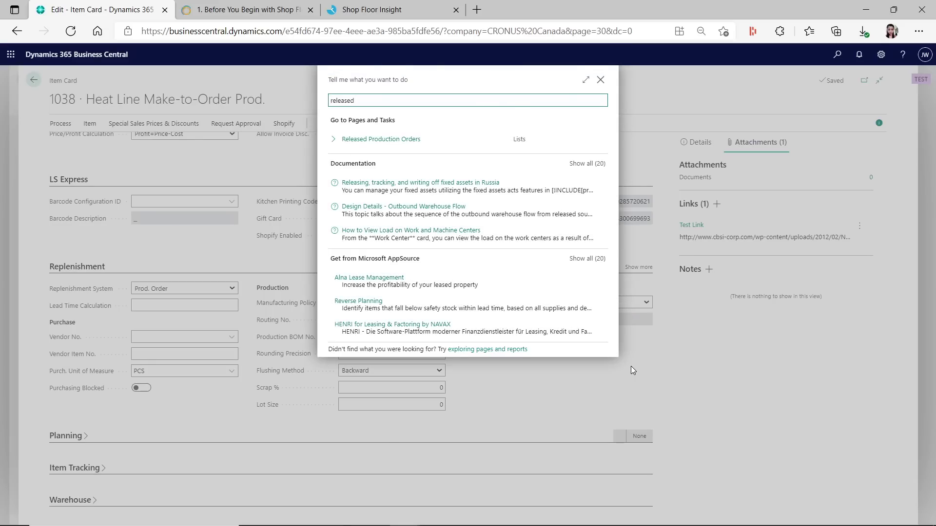
{"action": "left_click", "coordinate": [396, 142]}
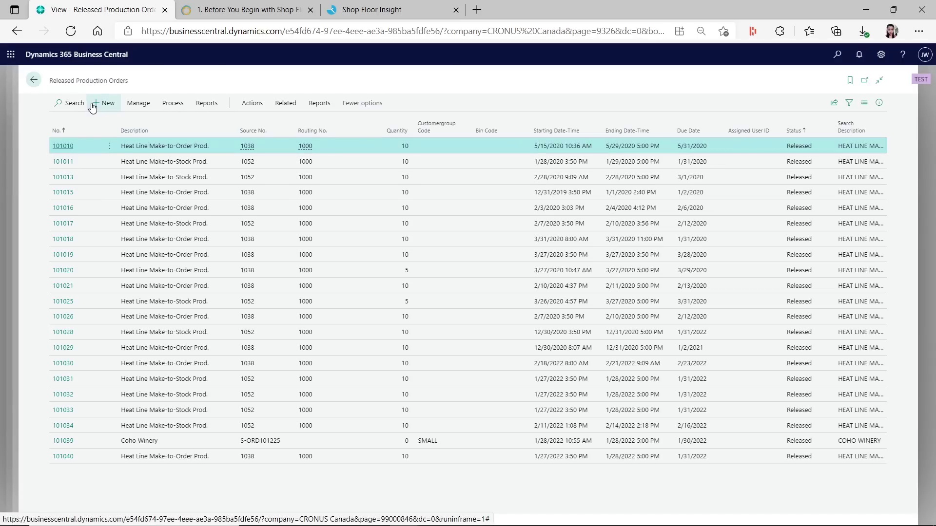
Create released production order 101041 for item 1038, quantity 10, at location BLUE
{"action": "left_click", "coordinate": [104, 103]}
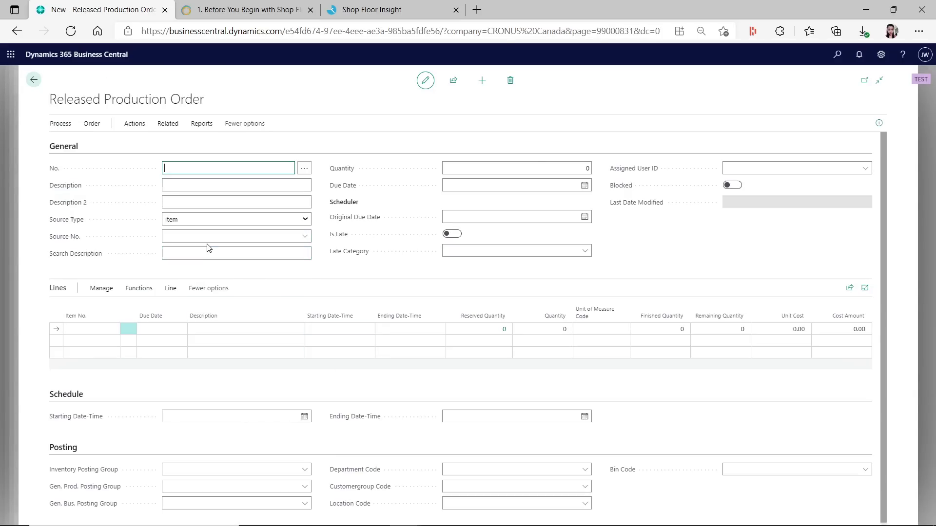
{"action": "left_click", "coordinate": [210, 241]}
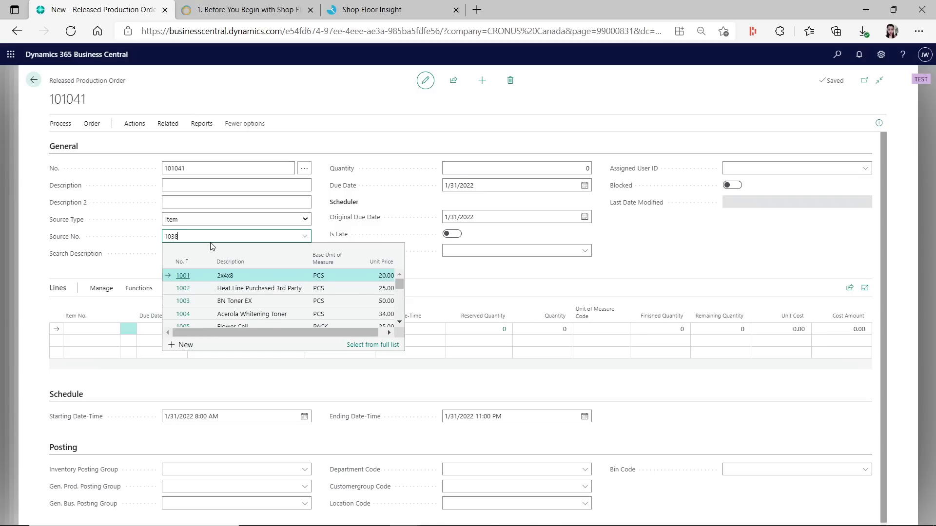
{"action": "key", "text": "Tab"}
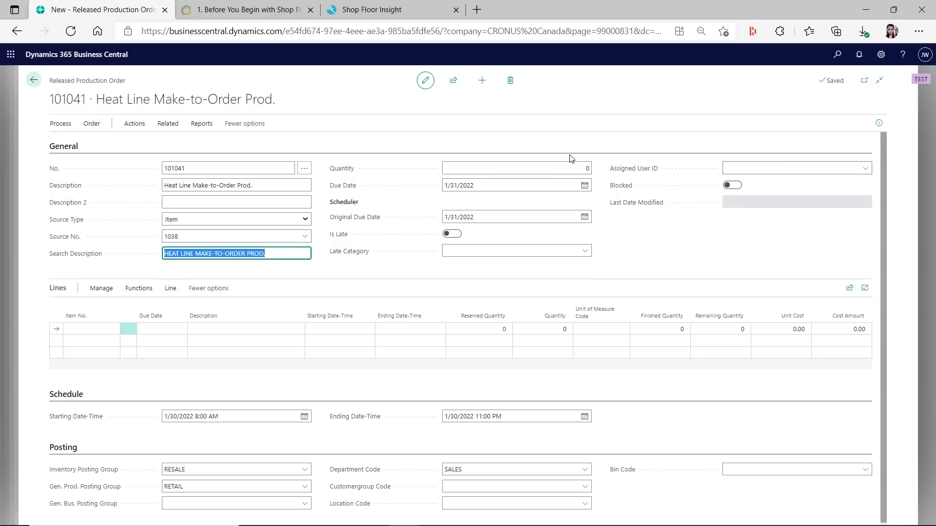
{"action": "left_click", "coordinate": [574, 164]}
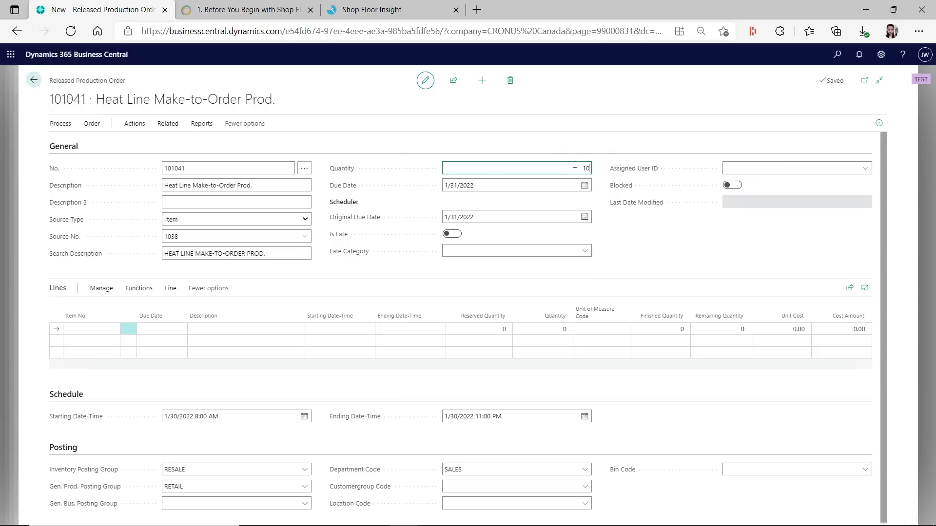
{"action": "key", "text": "Tab"}
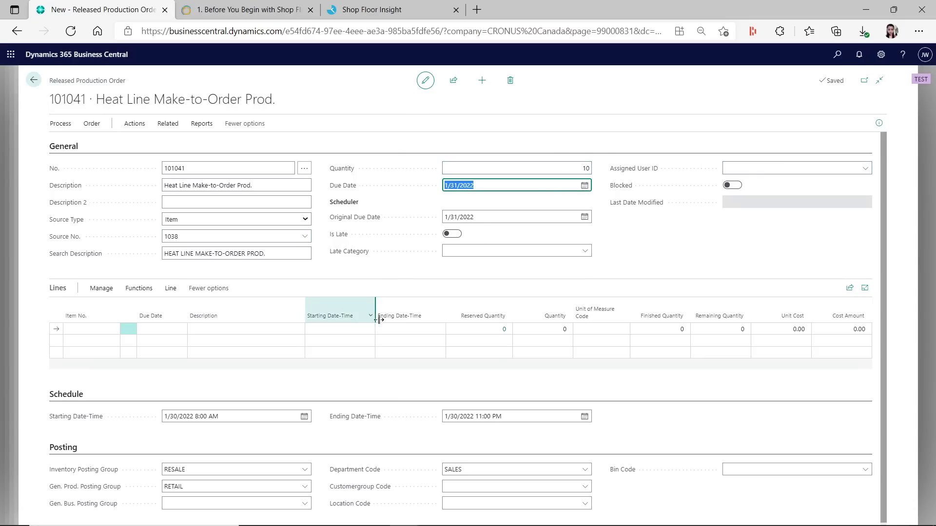
{"action": "scroll", "coordinate": [505, 398], "scroll_direction": "down", "scroll_amount": 2}
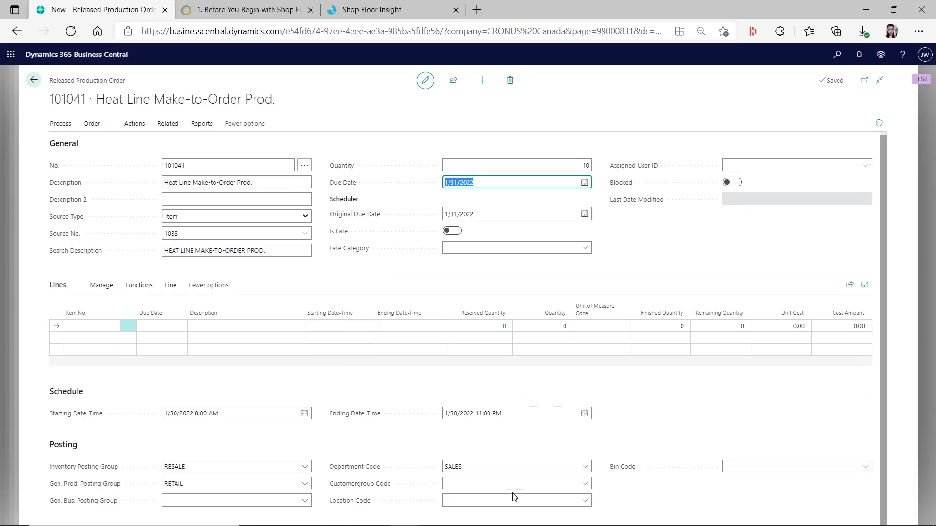
{"action": "left_click", "coordinate": [585, 501]}
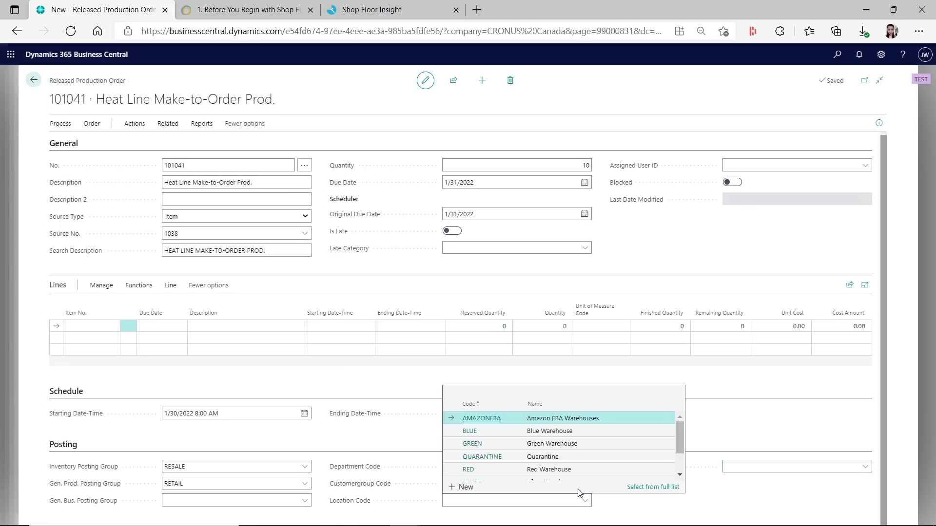
{"action": "left_click", "coordinate": [503, 435]}
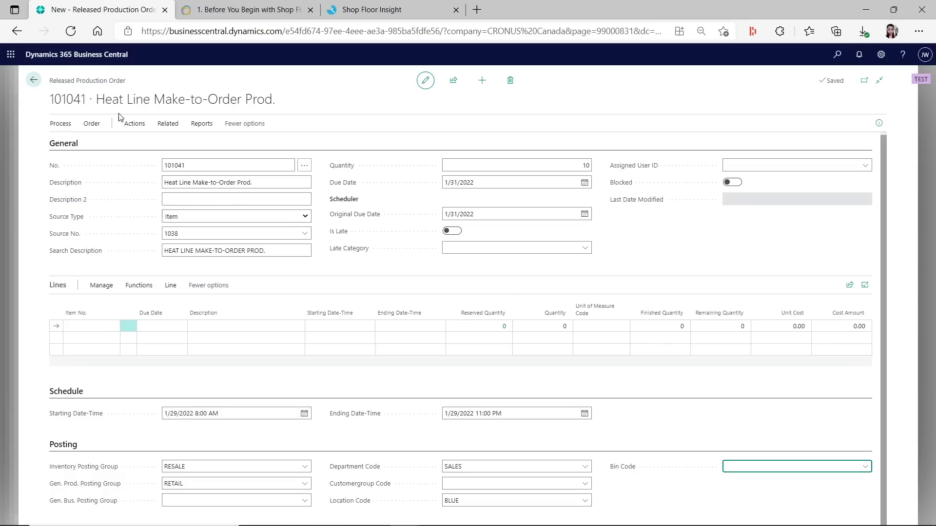
{"action": "left_click", "coordinate": [163, 126]}
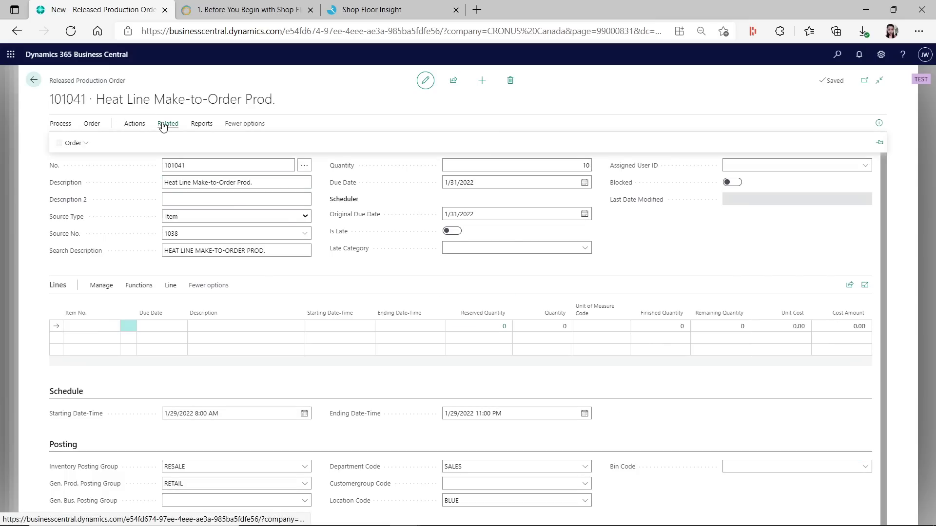
{"action": "left_click", "coordinate": [135, 124]}
{"action": "left_click", "coordinate": [96, 145]}
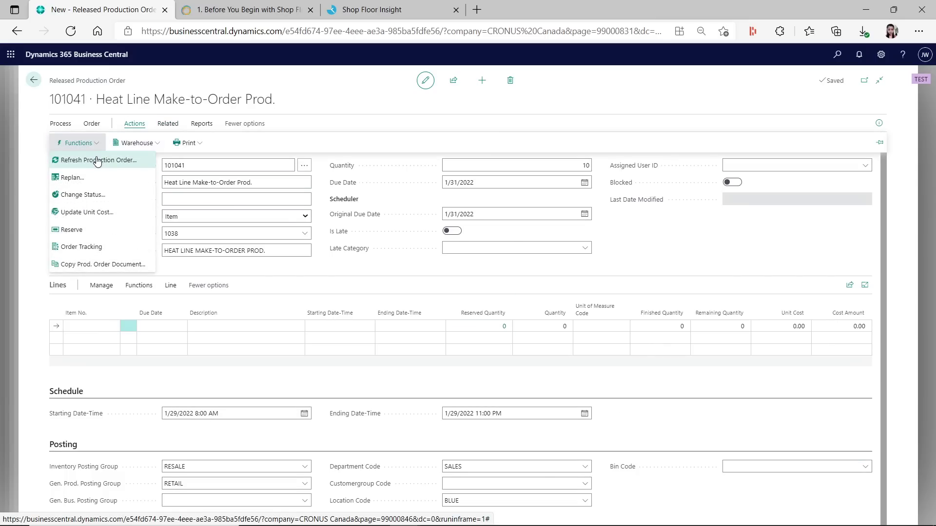
Refresh production order 101041 with default options to calculate its item 1038 line
{"action": "left_click", "coordinate": [98, 159]}
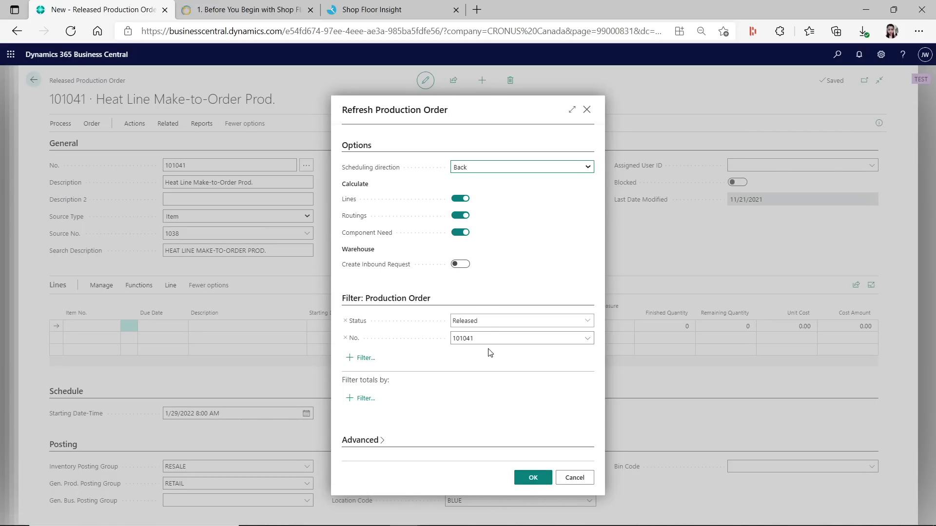
{"action": "left_click", "coordinate": [532, 478]}
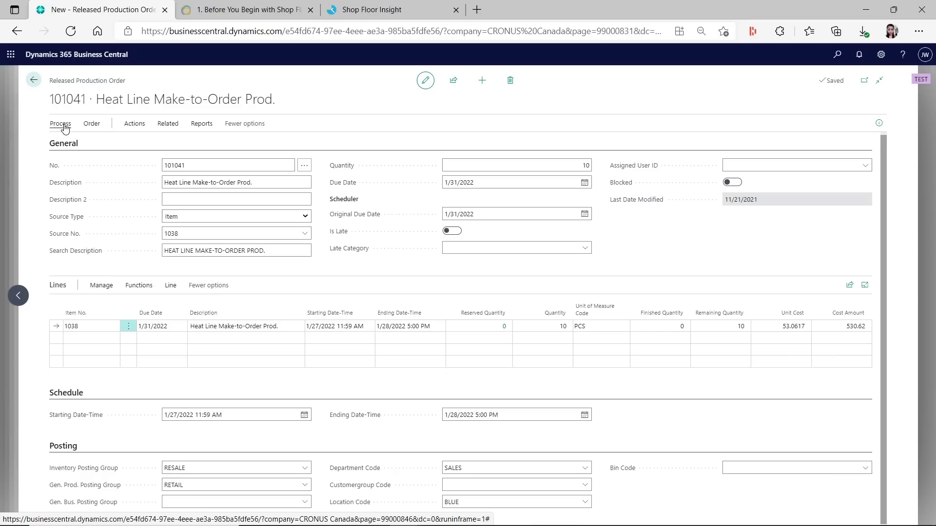
{"action": "left_click", "coordinate": [167, 123]}
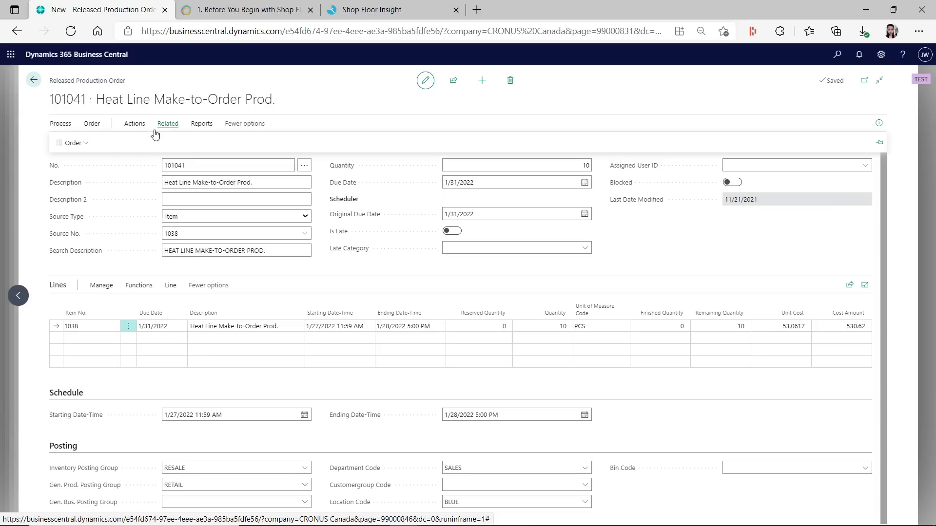
{"action": "left_click", "coordinate": [87, 142]}
{"action": "mouse_move", "coordinate": [73, 159]}
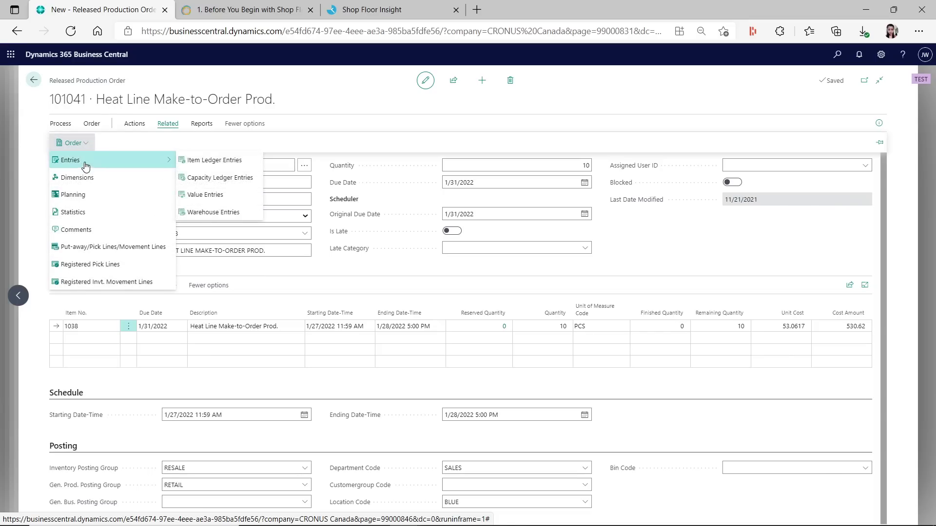
{"action": "left_click", "coordinate": [221, 160]}
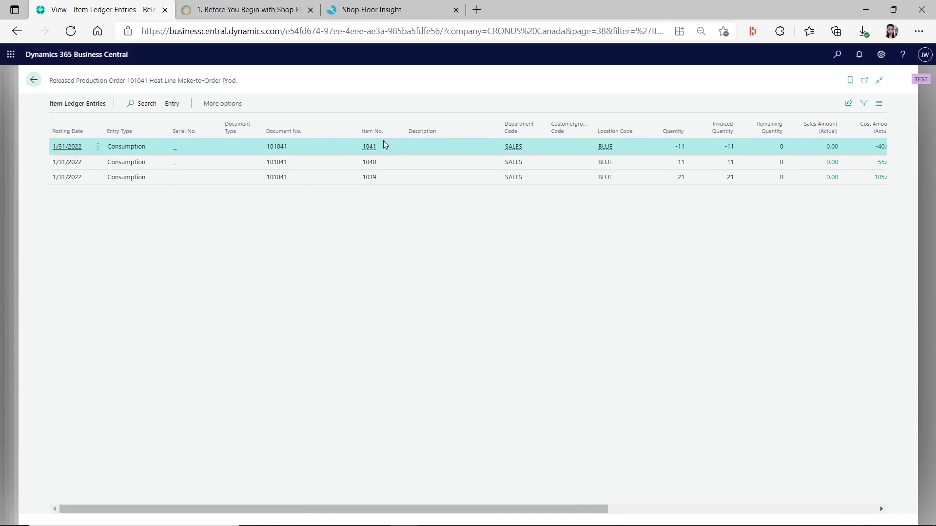
{"action": "left_click", "coordinate": [33, 83]}
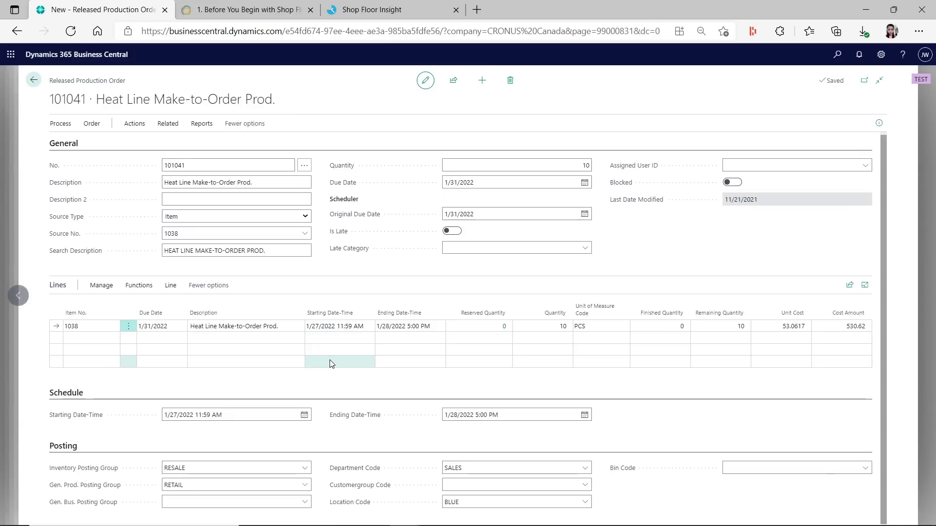
In Shop Floor Insight, select order 101041 in the dispatch list and review its consumption
{"action": "left_click", "coordinate": [396, 9]}
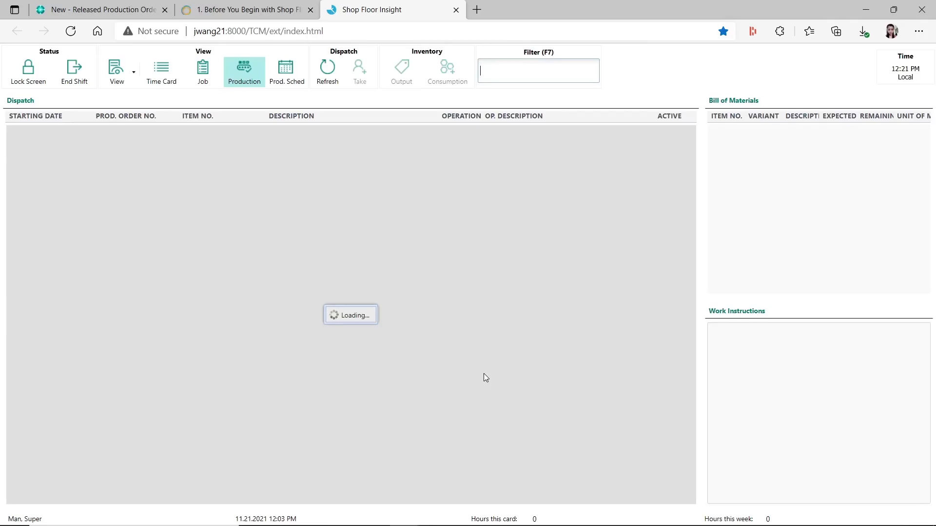
{"action": "scroll", "coordinate": [128, 428], "scroll_direction": "down", "scroll_amount": 1}
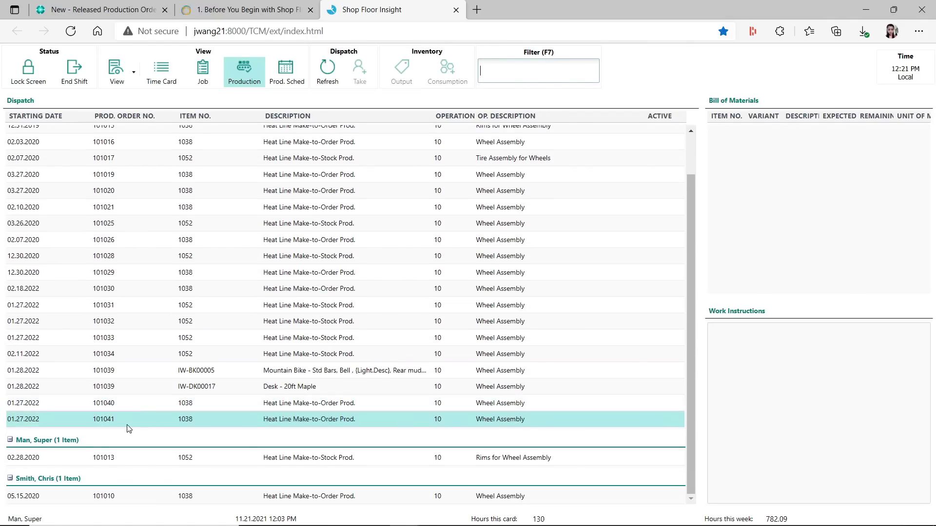
{"action": "left_click", "coordinate": [56, 422]}
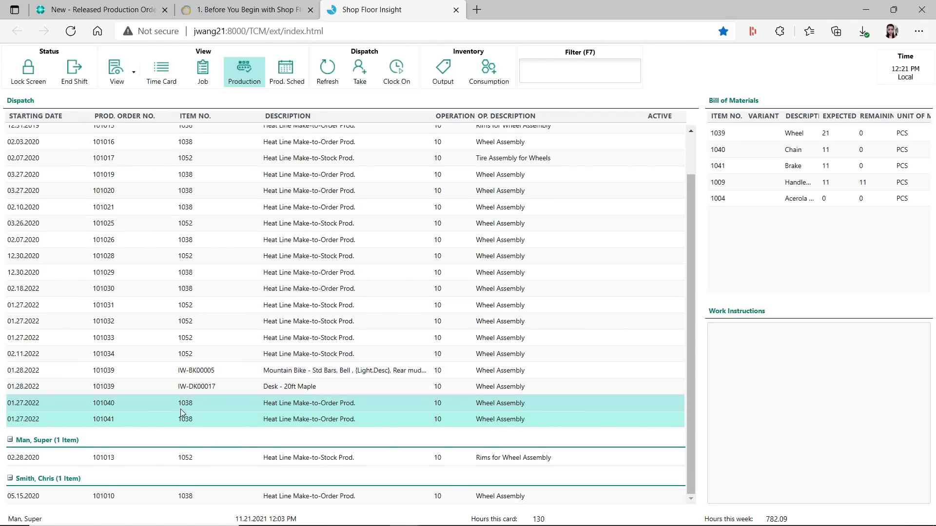
{"action": "left_click", "coordinate": [487, 78]}
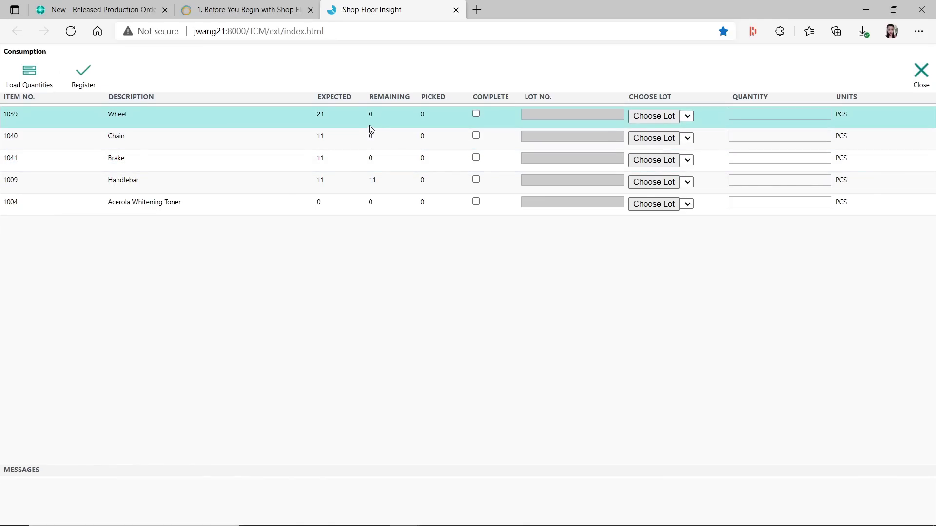
{"action": "left_click", "coordinate": [921, 77]}
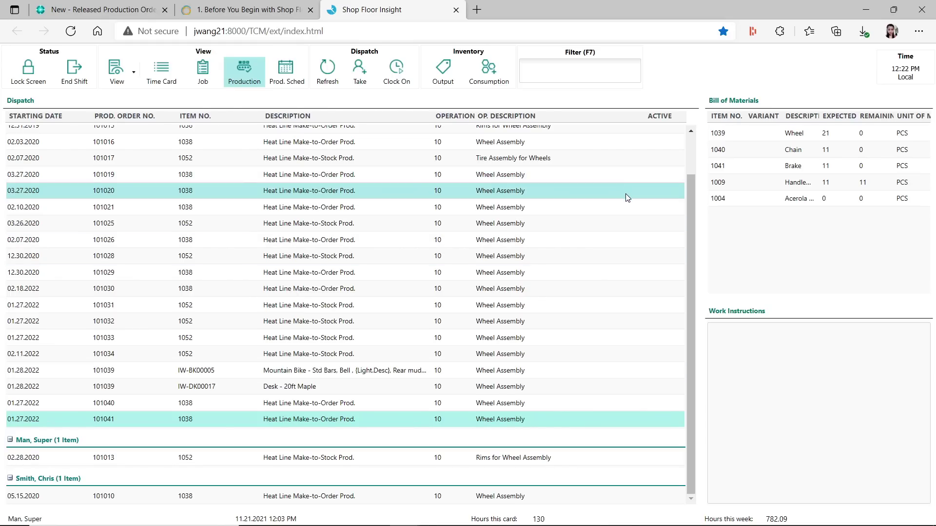
Check time card TC000006's order 101011 entry with run time 100 and setup time 30
{"action": "left_click", "coordinate": [167, 76]}
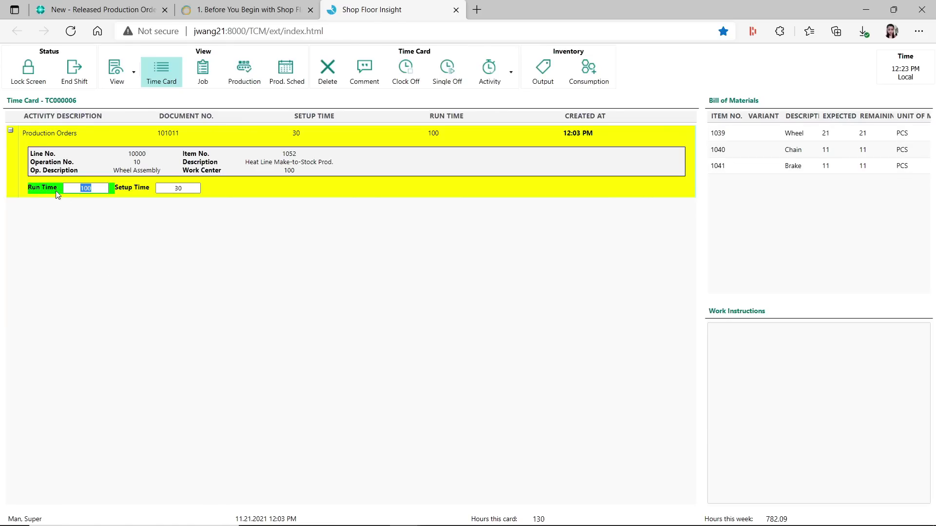
{"action": "key", "text": "Tab"}
{"action": "left_click", "coordinate": [61, 11]}
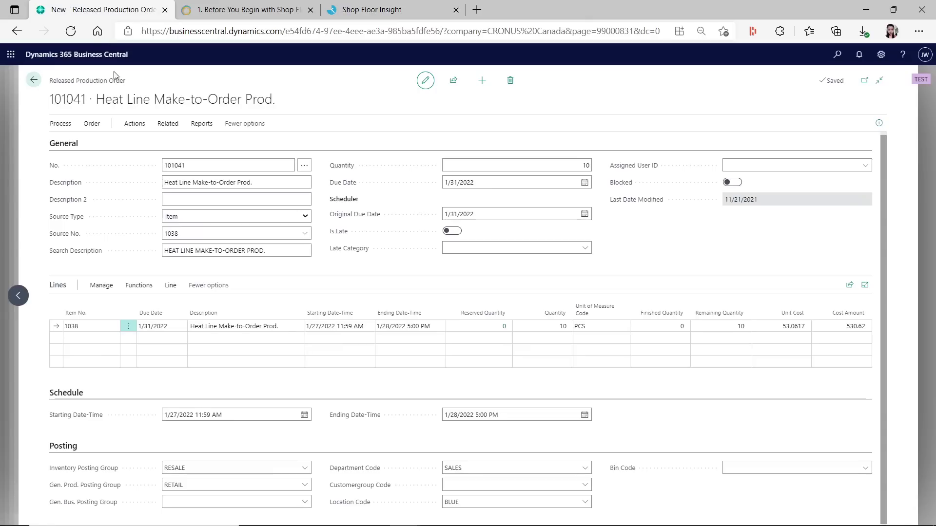
Navigate back to the Shop Floor Role Center and open time card TC000006
{"action": "left_click", "coordinate": [32, 83]}
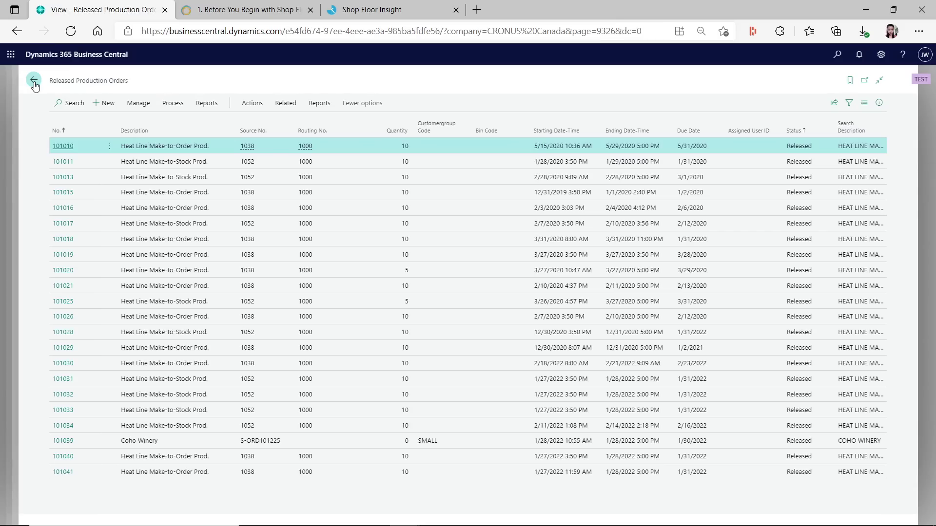
{"action": "left_click", "coordinate": [34, 80]}
{"action": "left_click", "coordinate": [34, 80]}
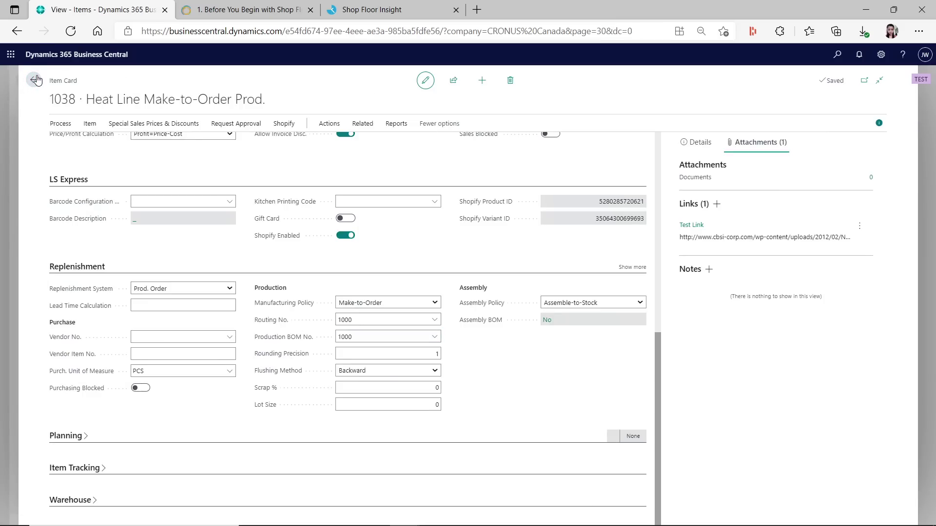
{"action": "left_click", "coordinate": [34, 82]}
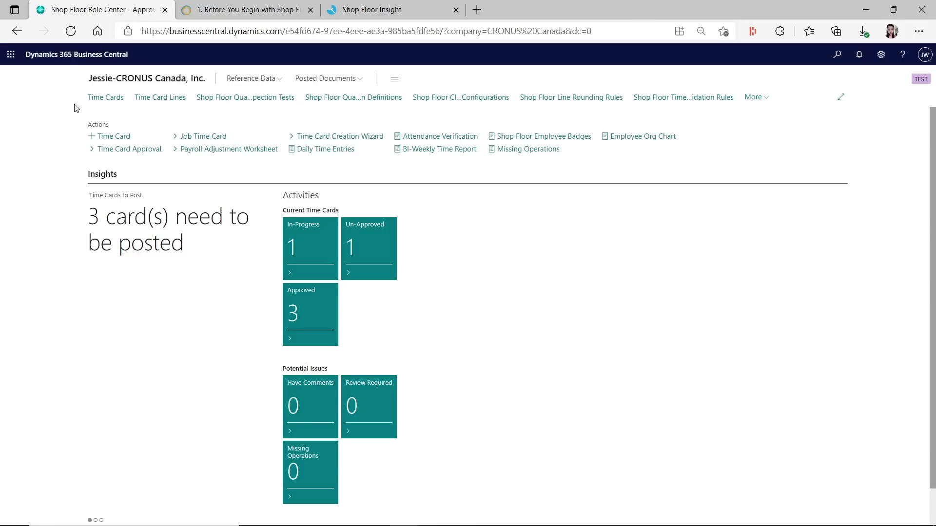
{"action": "left_click", "coordinate": [98, 99]}
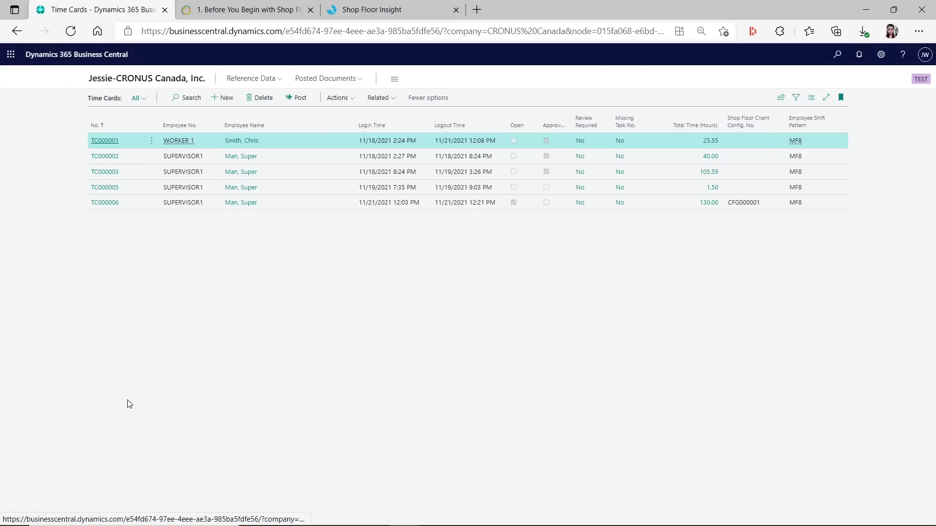
{"action": "left_click", "coordinate": [113, 205]}
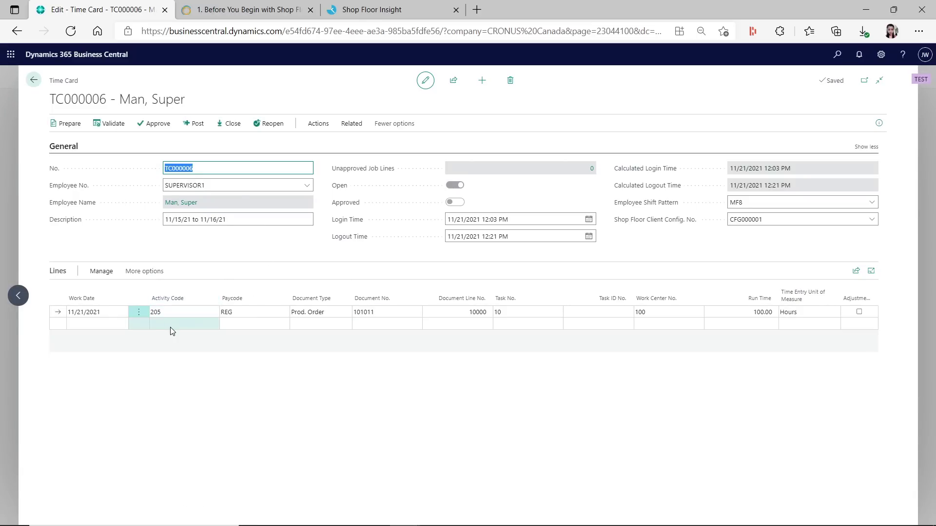
Compare the order 101011 line's 100.00 run time with Shop Floor Insight's time card
{"action": "left_click", "coordinate": [394, 312]}
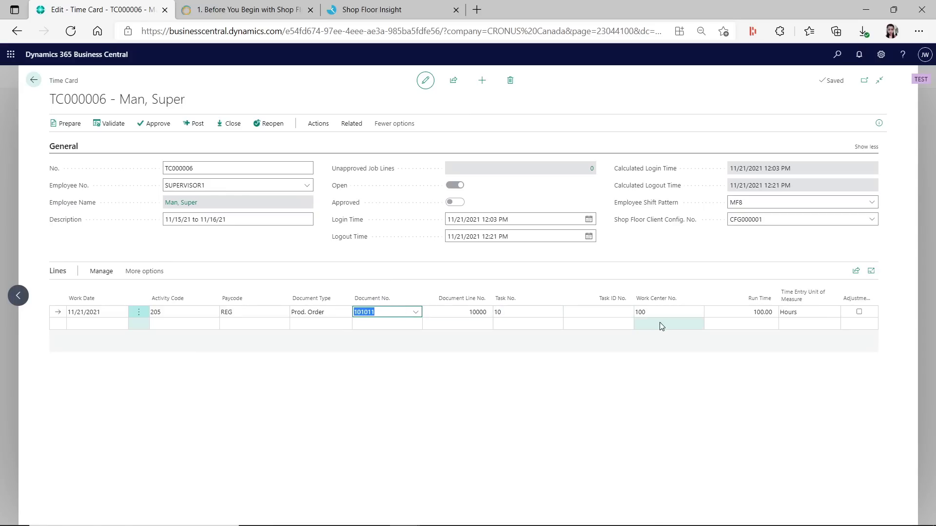
{"action": "left_click", "coordinate": [739, 312]}
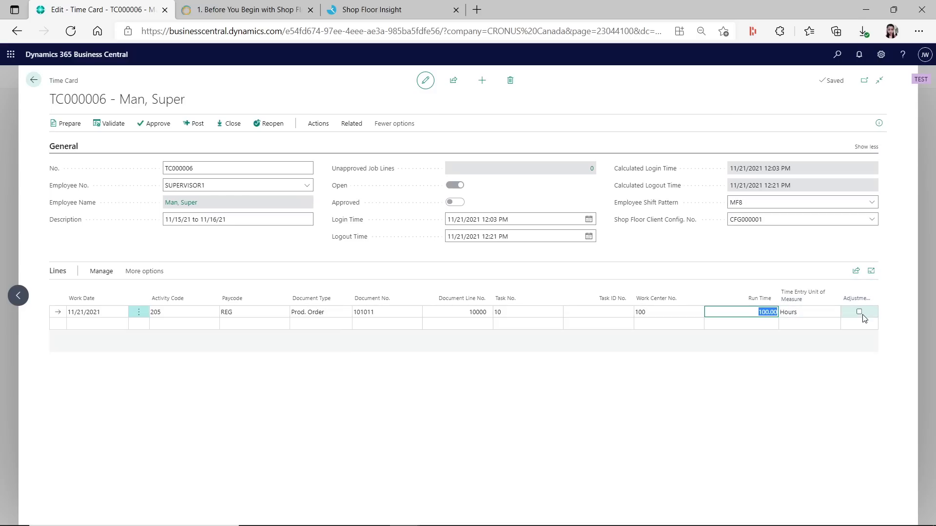
{"action": "left_click", "coordinate": [385, 11]}
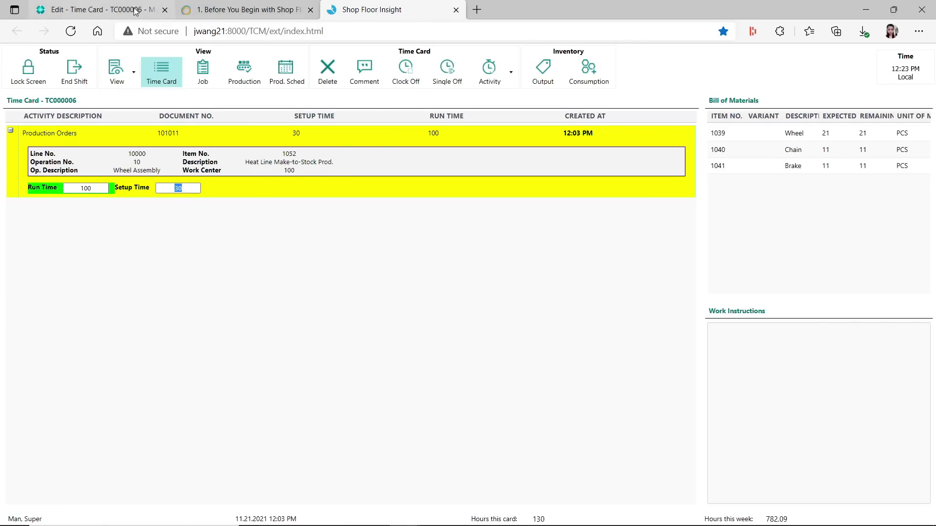
{"action": "left_click", "coordinate": [97, 10]}
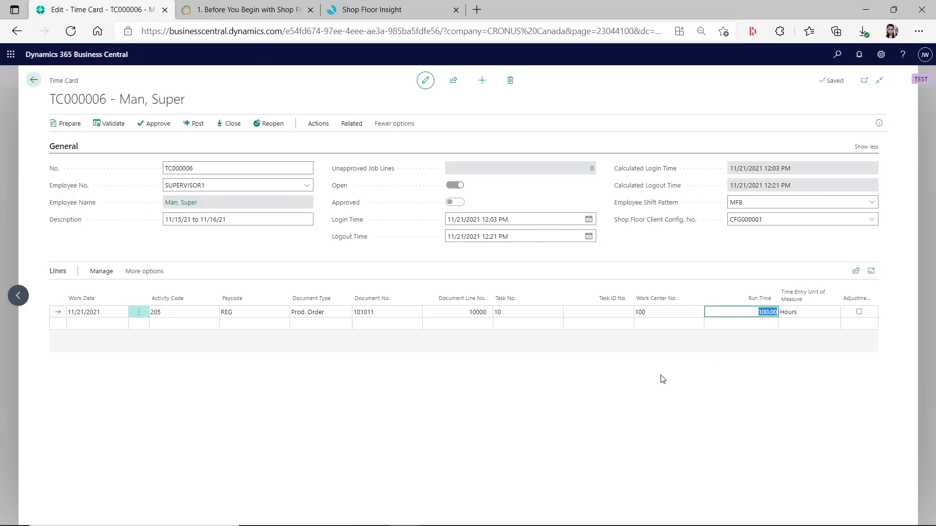
{"action": "left_click", "coordinate": [881, 54]}
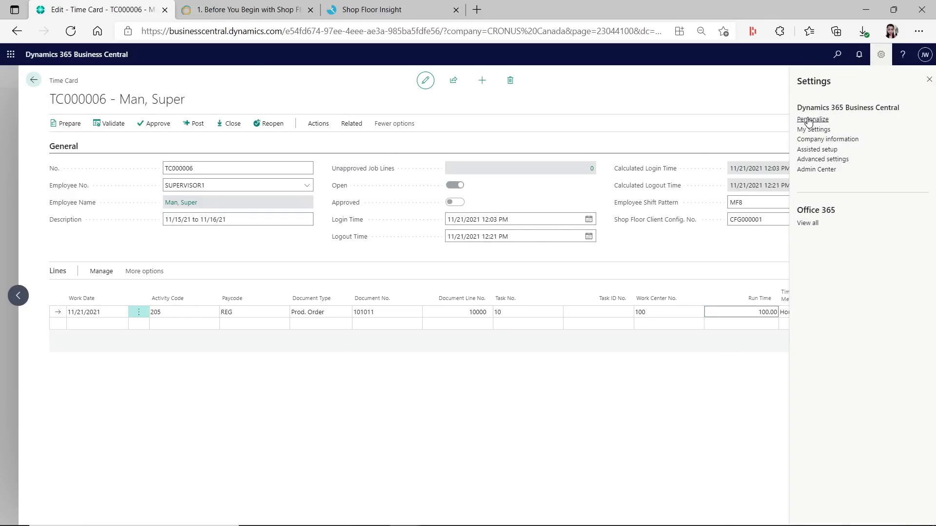
Personalize the time card lines to add a Setup Time column before Run Time, showing 30.00
{"action": "left_click", "coordinate": [800, 120]}
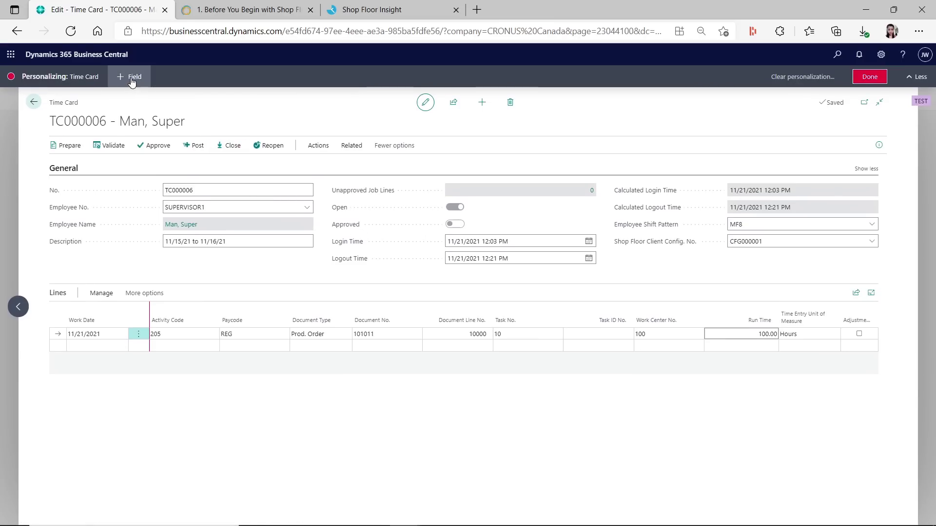
{"action": "left_click", "coordinate": [130, 76]}
{"action": "left_click", "coordinate": [230, 347]}
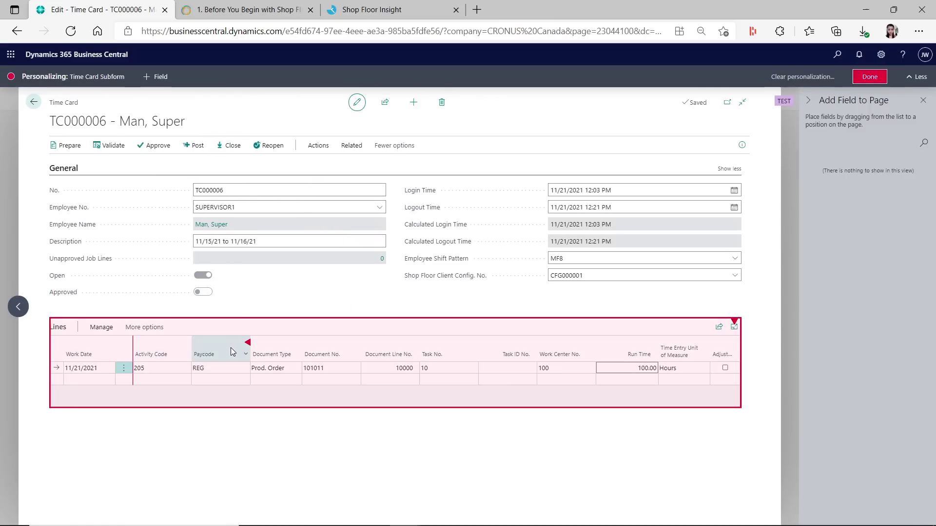
{"action": "left_click_drag", "start_coordinate": [850, 247], "coordinate": [472, 336]}
{"action": "left_click", "coordinate": [449, 368]}
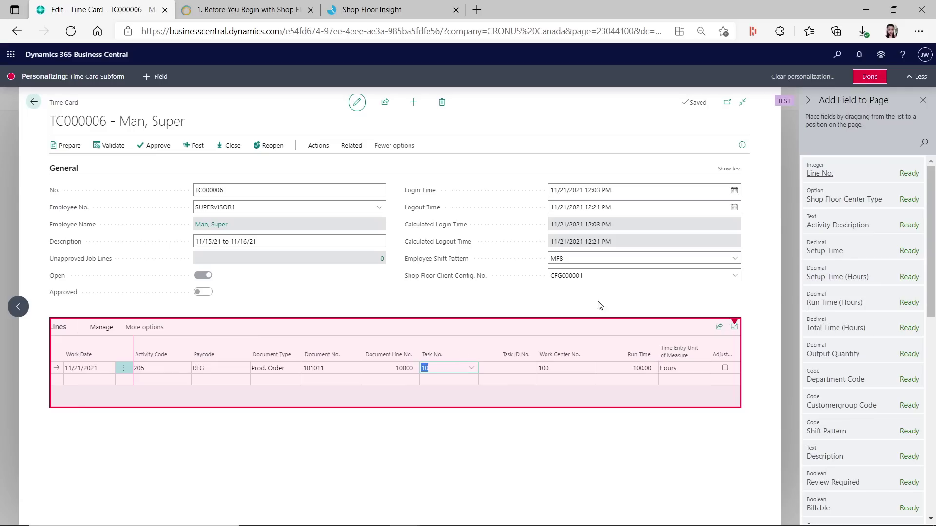
{"action": "left_click_drag", "start_coordinate": [842, 253], "coordinate": [591, 357]}
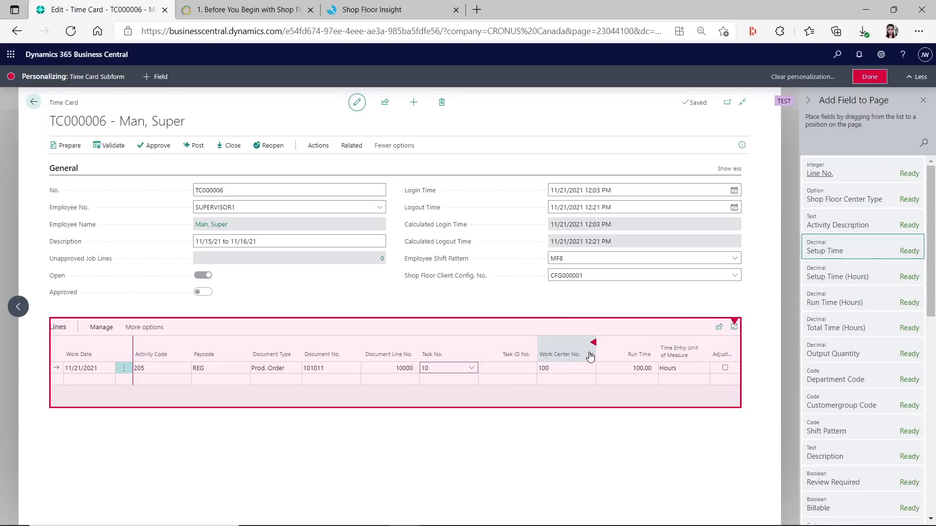
{"action": "left_click", "coordinate": [870, 77]}
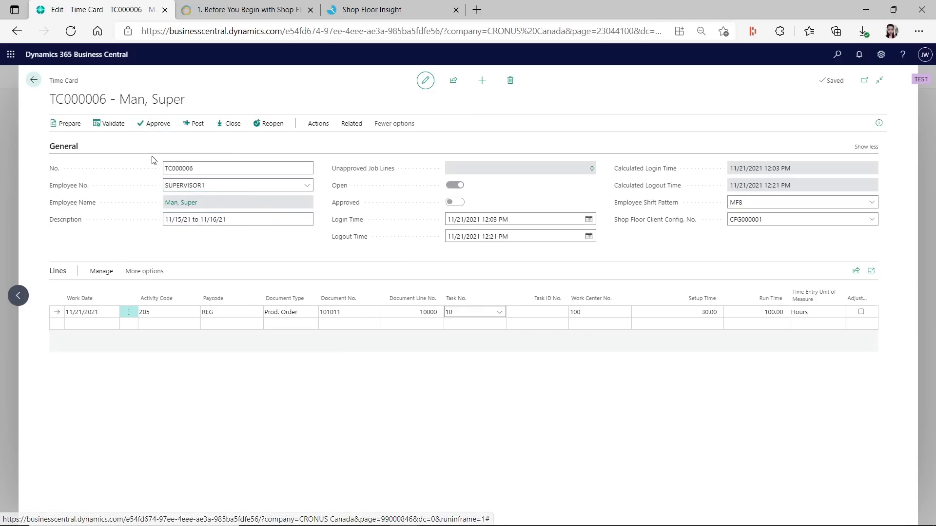
Approve time card TC000006 and review its summary: 130 hours, 100 run and 30 setup
{"action": "left_click", "coordinate": [156, 126]}
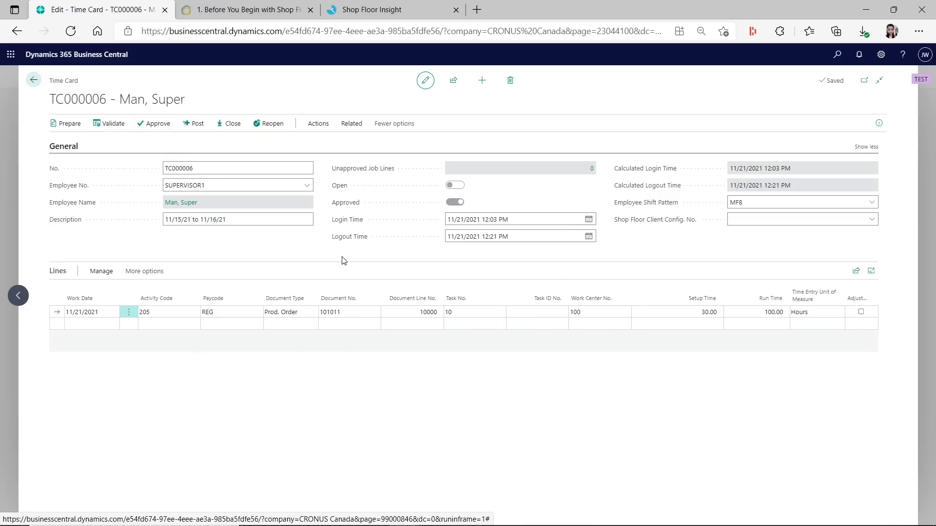
{"action": "left_click", "coordinate": [878, 123]}
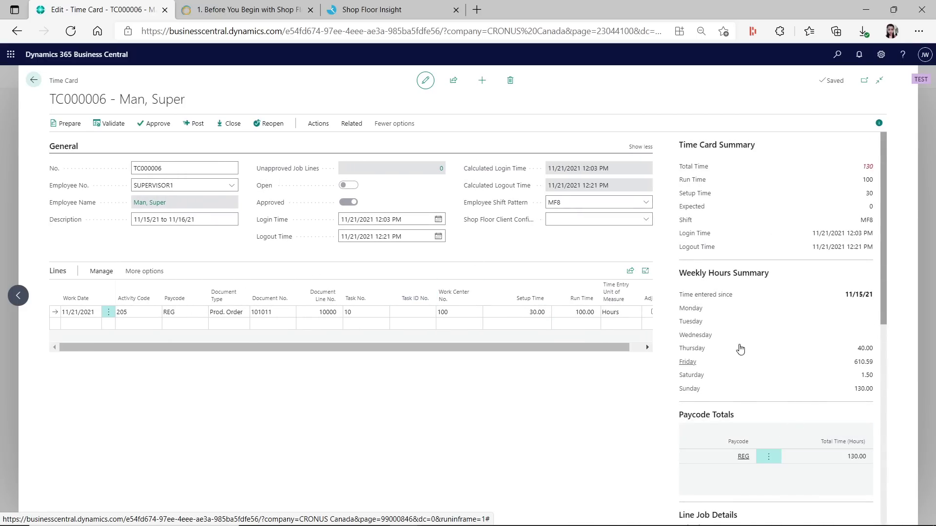
{"action": "scroll", "coordinate": [824, 371], "scroll_direction": "down", "scroll_amount": 3}
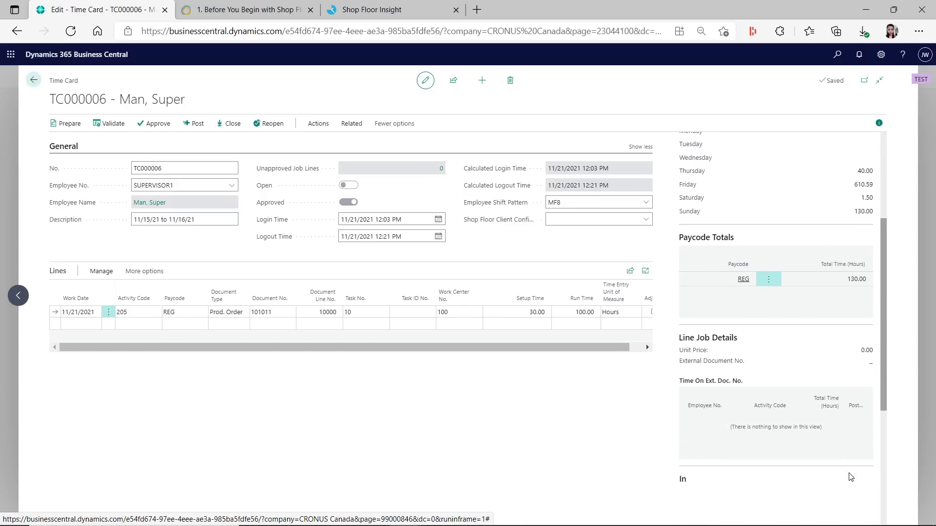
{"action": "left_click", "coordinate": [412, 312]}
{"action": "scroll", "coordinate": [823, 337], "scroll_direction": "up", "scroll_amount": 4}
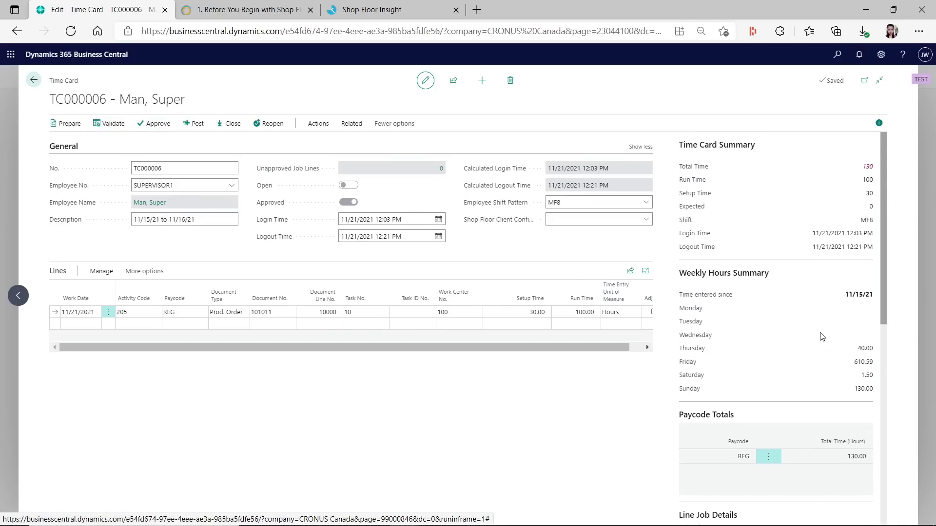
{"action": "scroll", "coordinate": [822, 336], "scroll_direction": "down", "scroll_amount": 10}
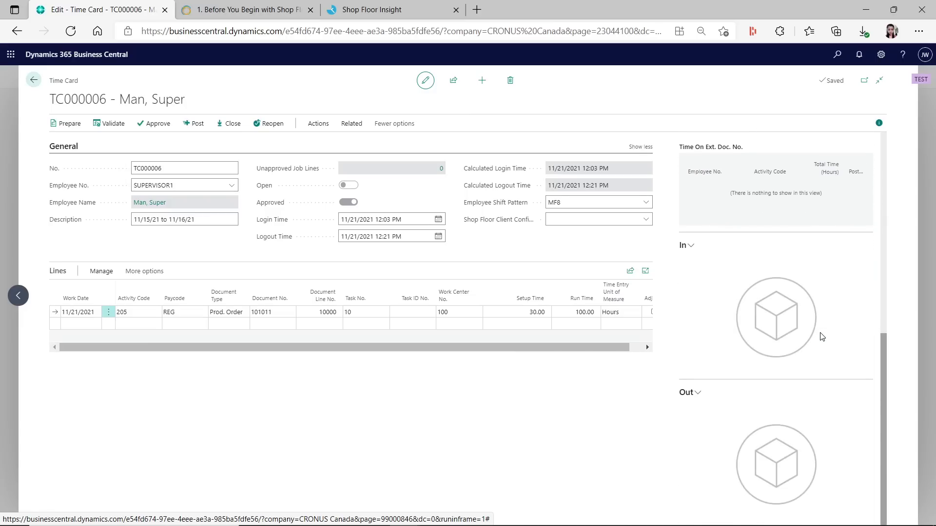
{"action": "scroll", "coordinate": [823, 336], "scroll_direction": "up", "scroll_amount": 10}
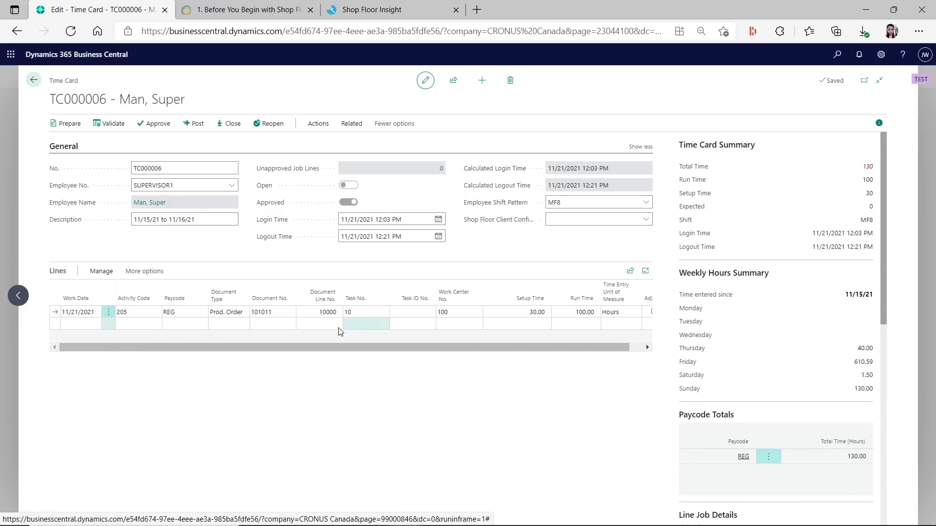
Check the line's activity code 205 and paycode REG, then approve the time card again
{"action": "left_click", "coordinate": [145, 312]}
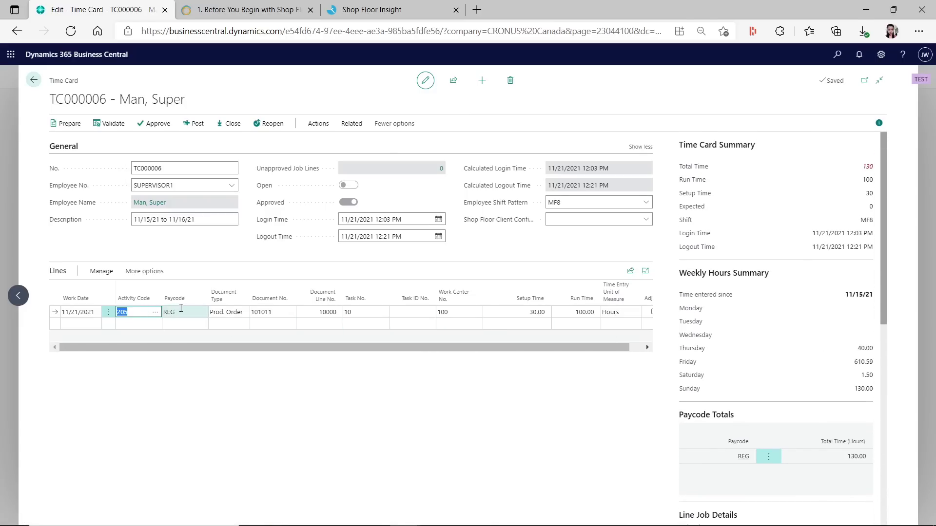
{"action": "left_click", "coordinate": [181, 311]}
{"action": "left_click", "coordinate": [162, 125]}
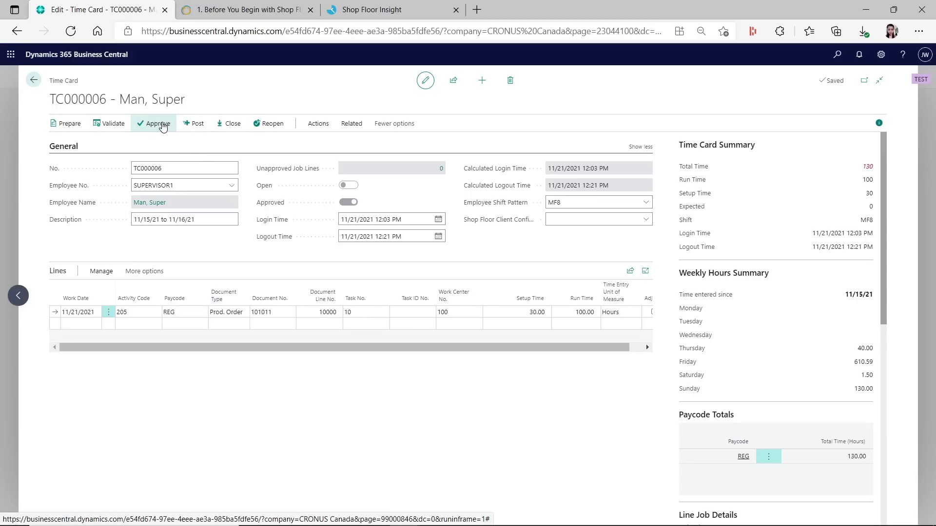
Post the approved time card lines of TC000006
{"action": "left_click", "coordinate": [195, 123]}
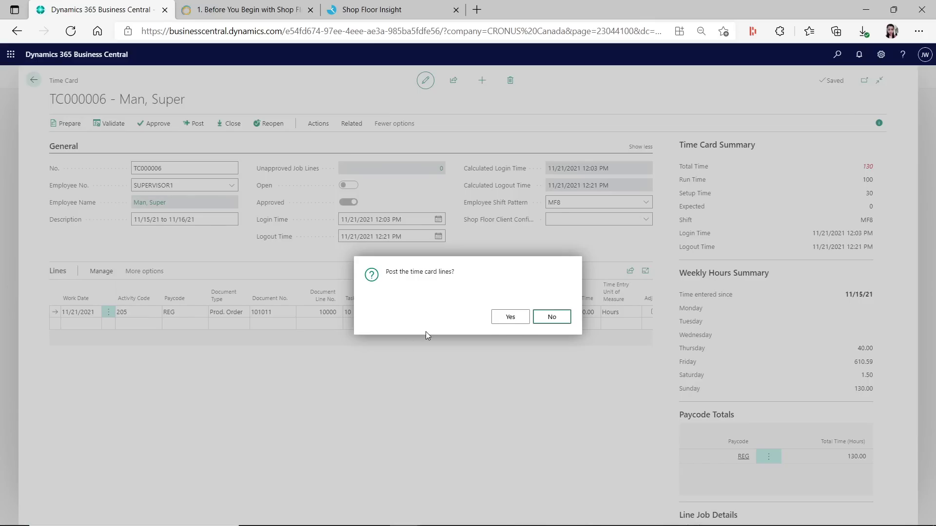
{"action": "key", "text": "Tab"}
{"action": "key", "text": "Return"}
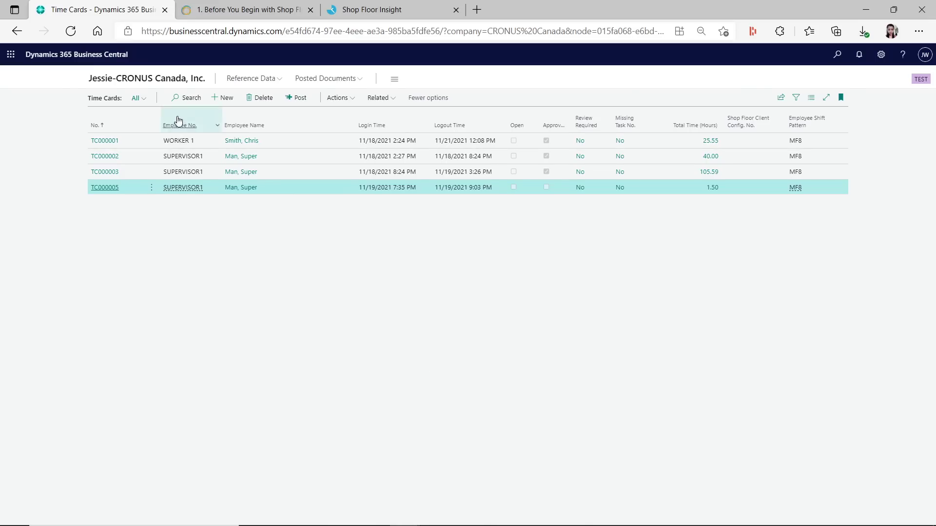
Review the newly posted 11/21/2021 line in Posted Time Card Lines, then return to the role center
{"action": "left_click", "coordinate": [177, 79]}
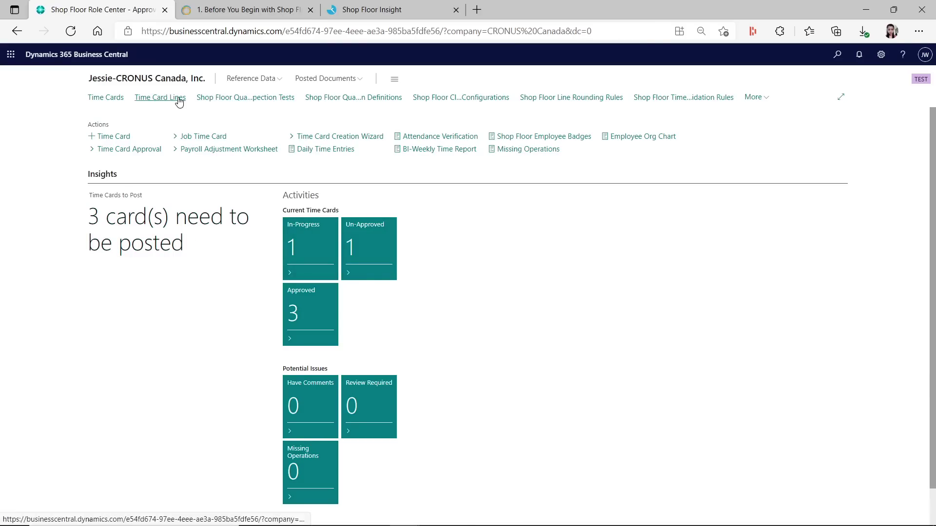
{"action": "left_click", "coordinate": [342, 80]}
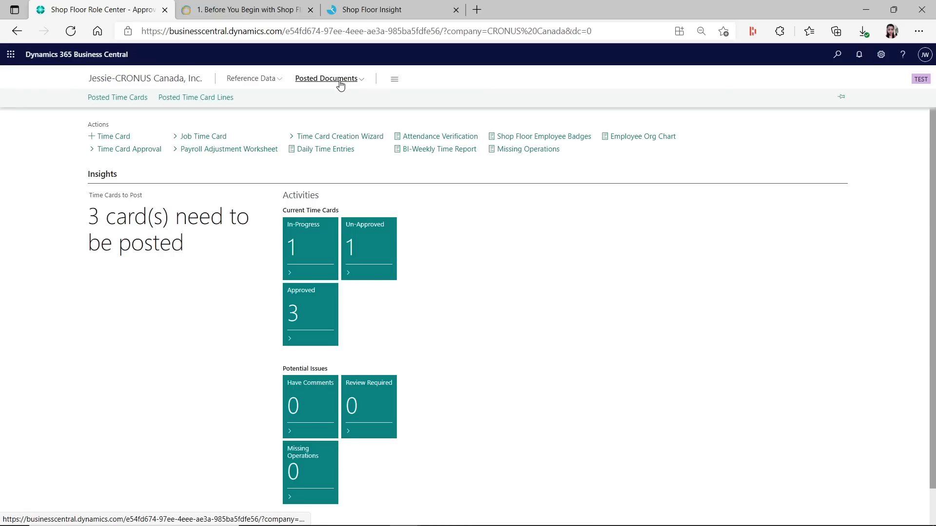
{"action": "left_click", "coordinate": [223, 100]}
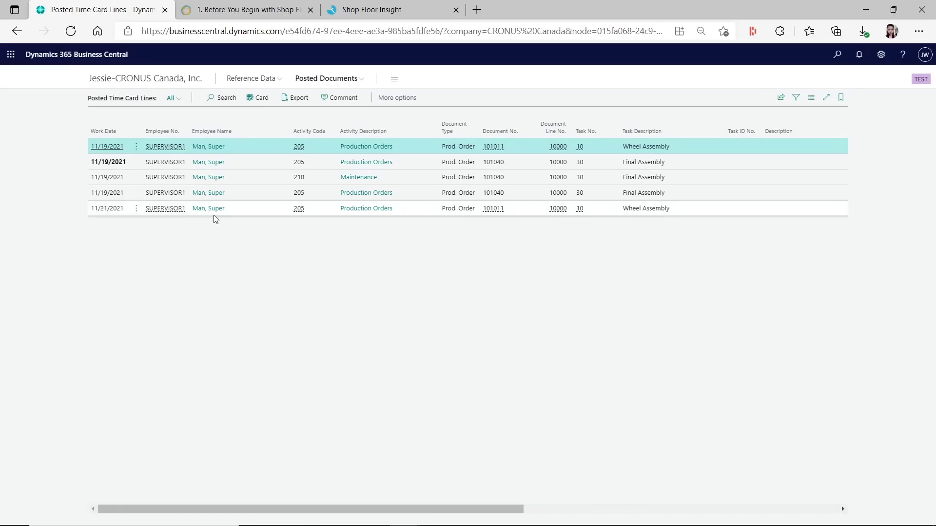
{"action": "left_click", "coordinate": [129, 214]}
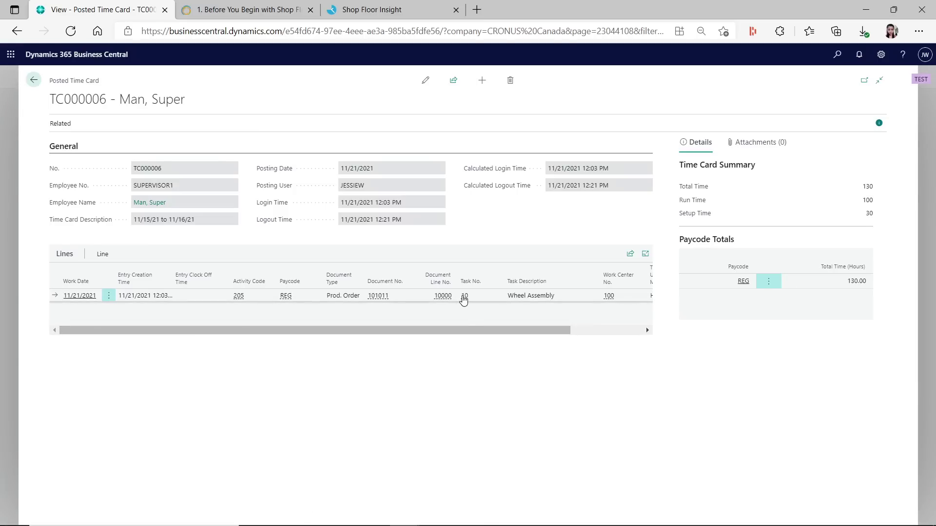
{"action": "left_click_drag", "start_coordinate": [477, 331], "coordinate": [560, 334]}
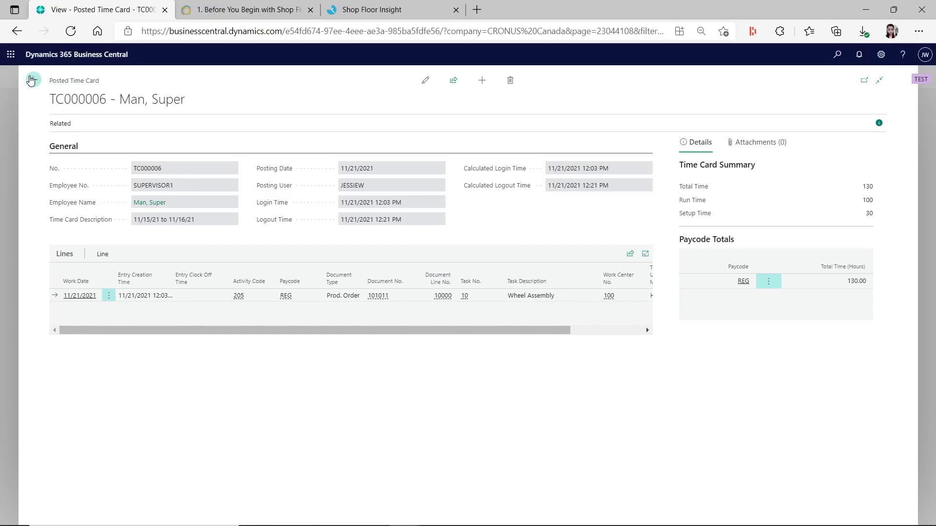
{"action": "left_click", "coordinate": [33, 80]}
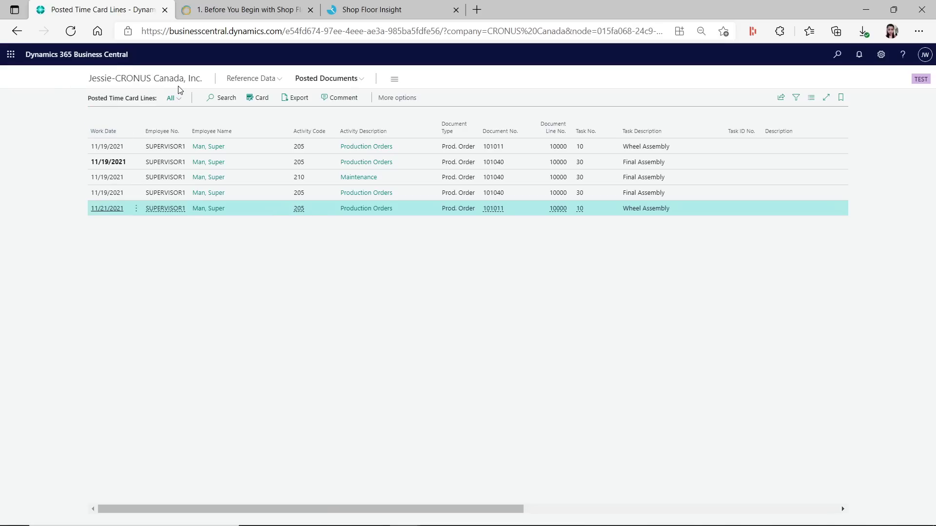
{"action": "left_click", "coordinate": [180, 83]}
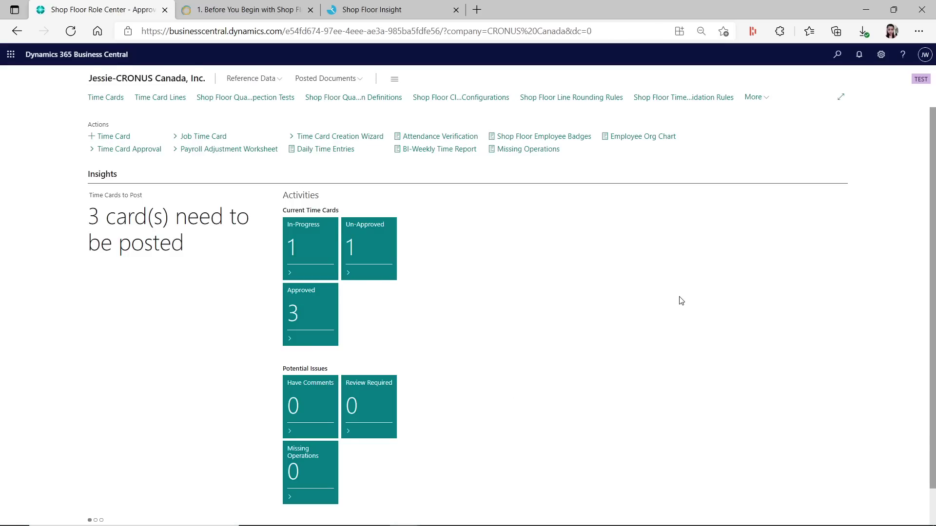
Search 'released' to open Released Production Orders and open order 101041
{"action": "left_click", "coordinate": [376, 10]}
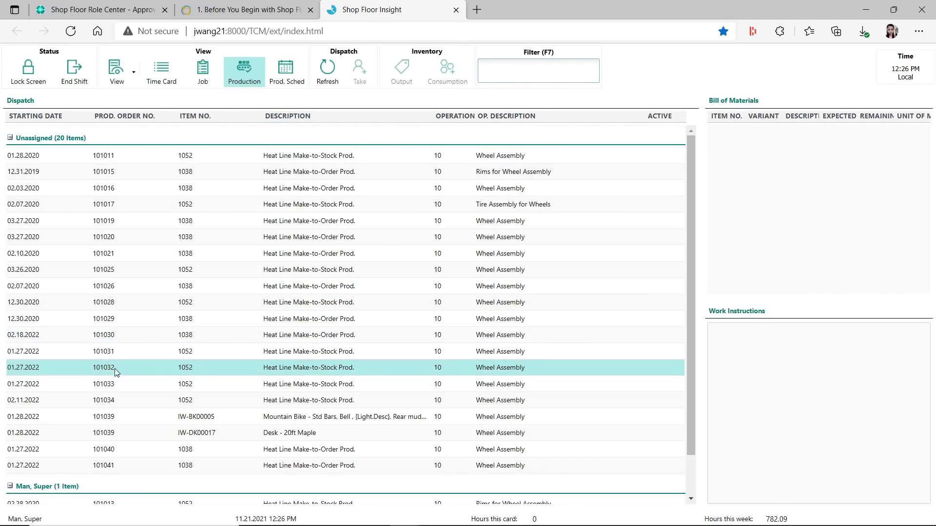
{"action": "left_click", "coordinate": [132, 11]}
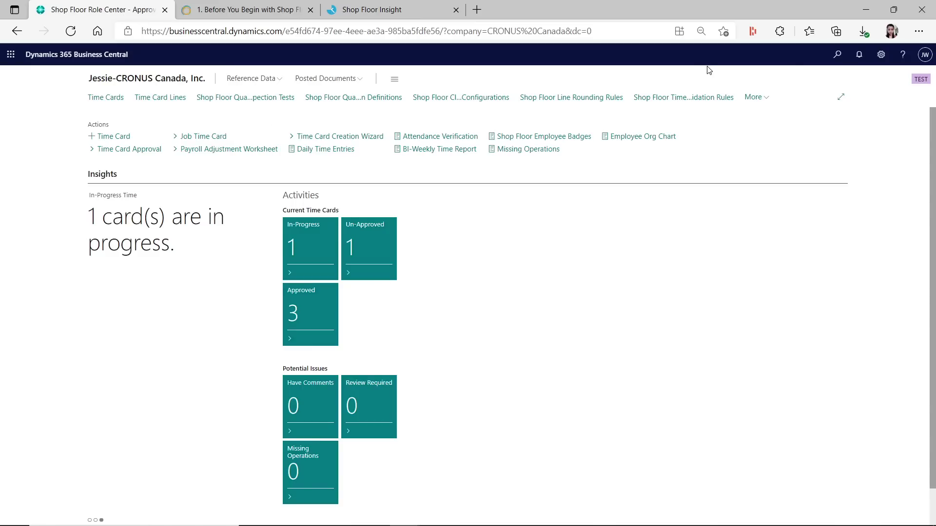
{"action": "key", "text": "alt+q"}
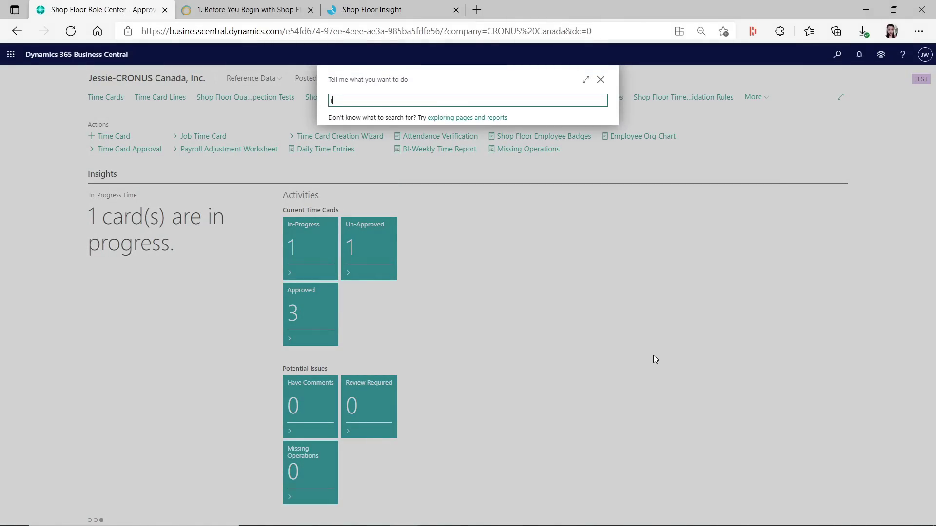
{"action": "type", "text": "released"}
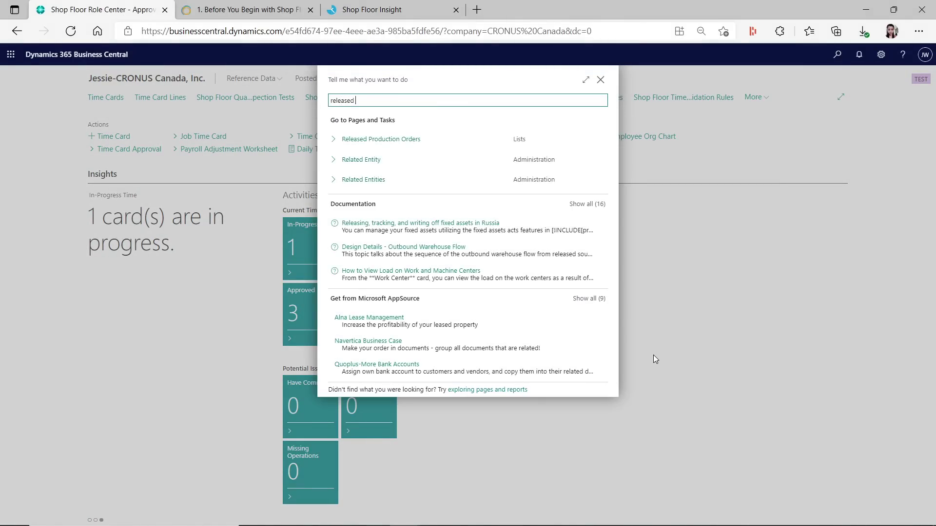
{"action": "left_click", "coordinate": [398, 140]}
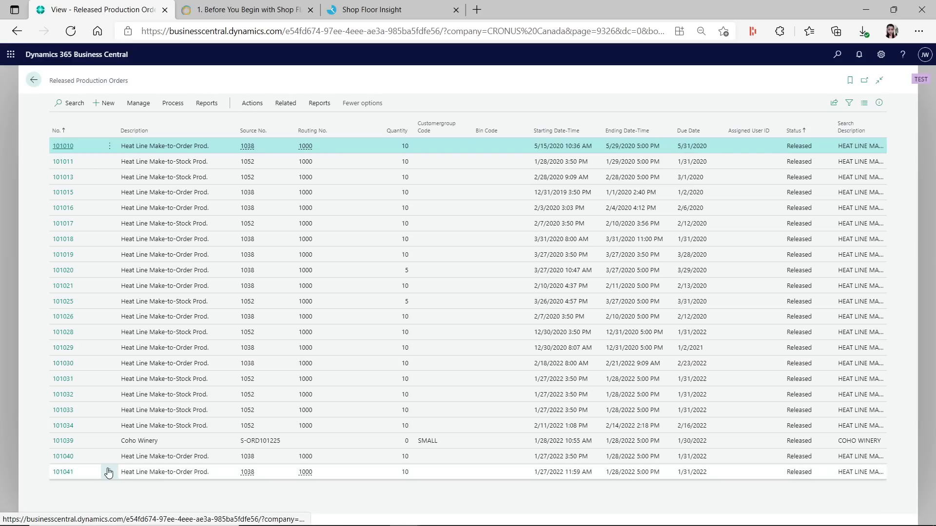
{"action": "left_click", "coordinate": [61, 477]}
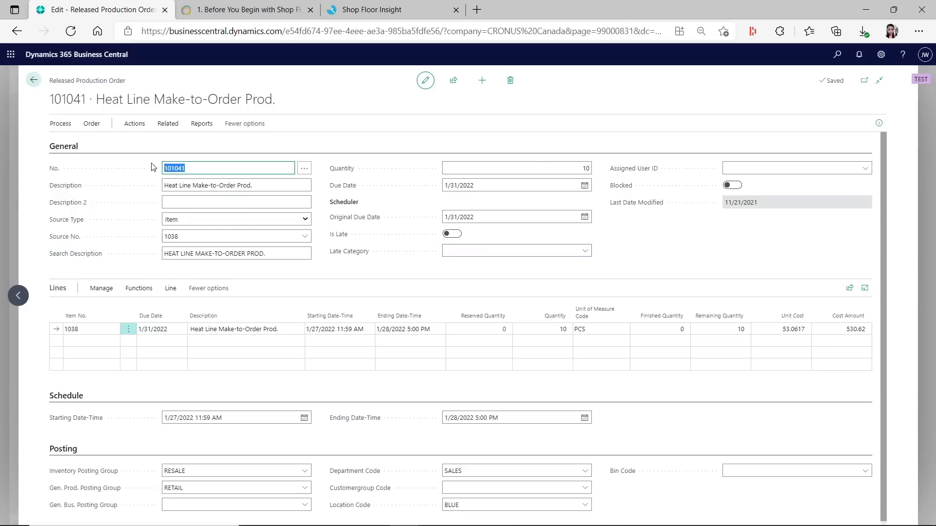
Add the comment 'TEst work instruction', dated 1/31/2022, to production order 101041
{"action": "left_click", "coordinate": [135, 124]}
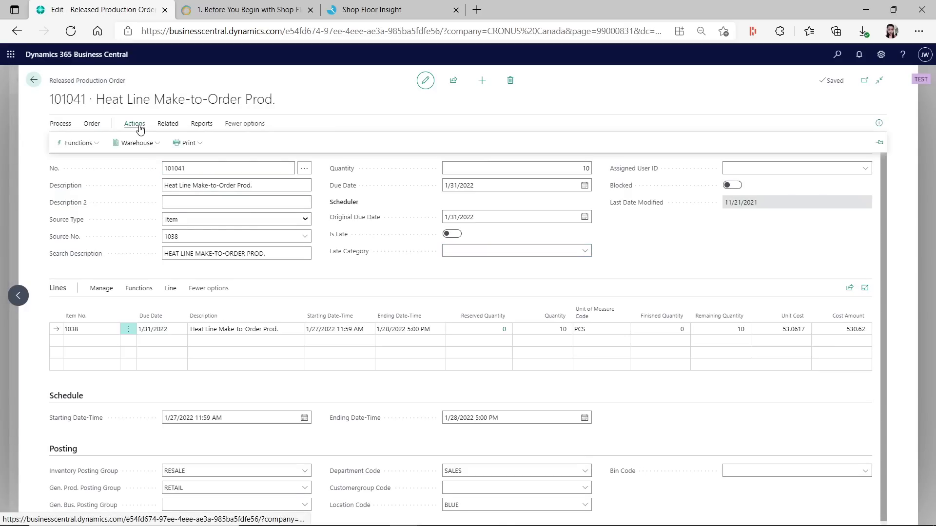
{"action": "left_click", "coordinate": [166, 124]}
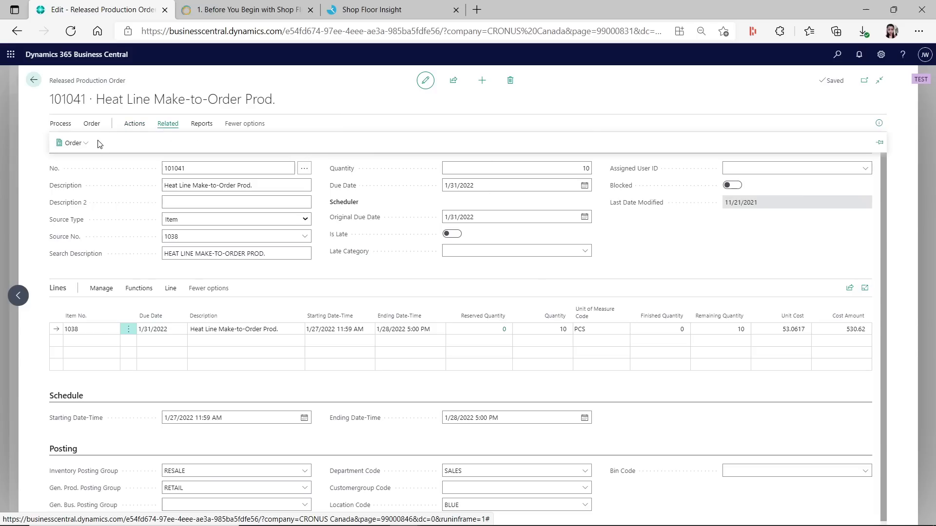
{"action": "left_click", "coordinate": [76, 143]}
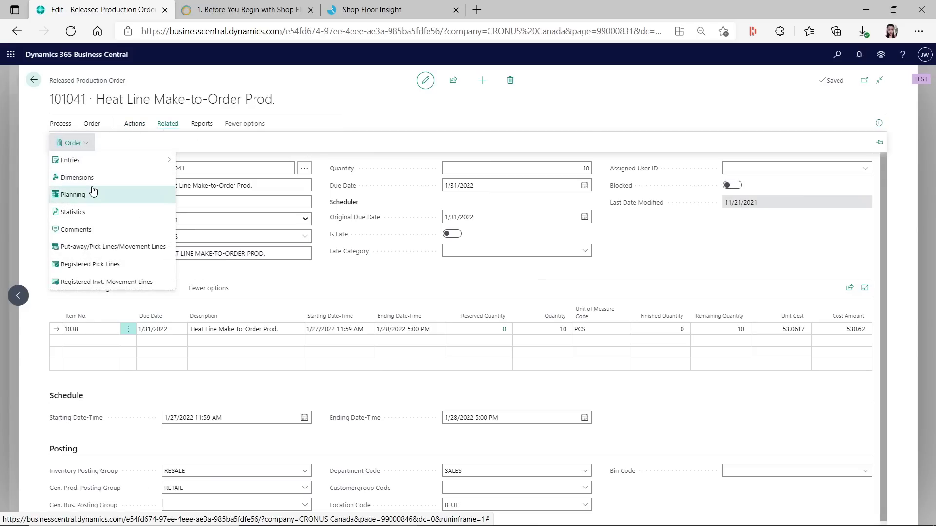
{"action": "left_click", "coordinate": [101, 231]}
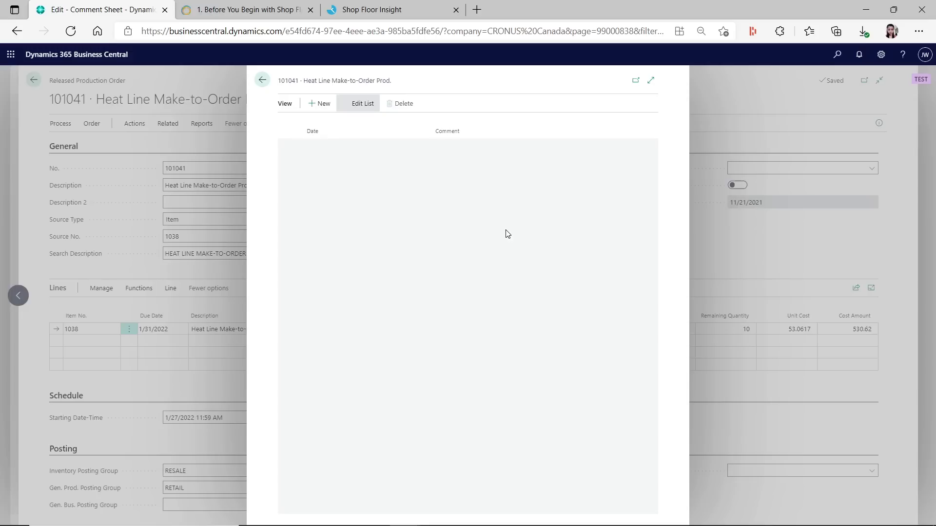
{"action": "left_click", "coordinate": [455, 144]}
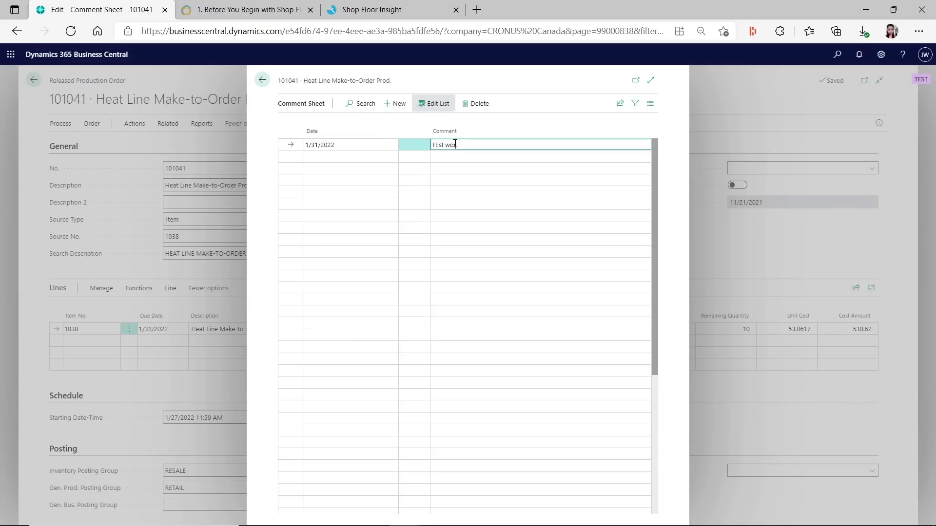
{"action": "key", "text": "Return"}
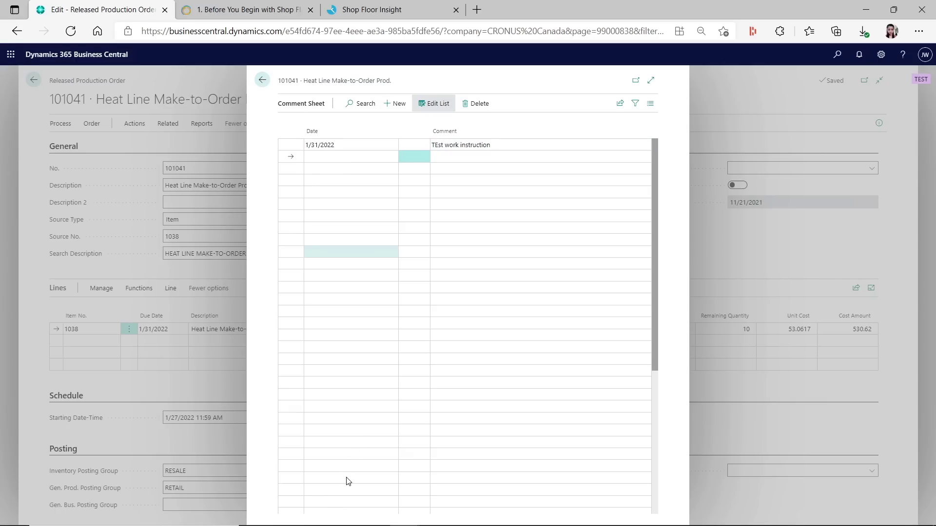
{"action": "key", "text": "Escape"}
{"action": "left_click", "coordinate": [172, 295]}
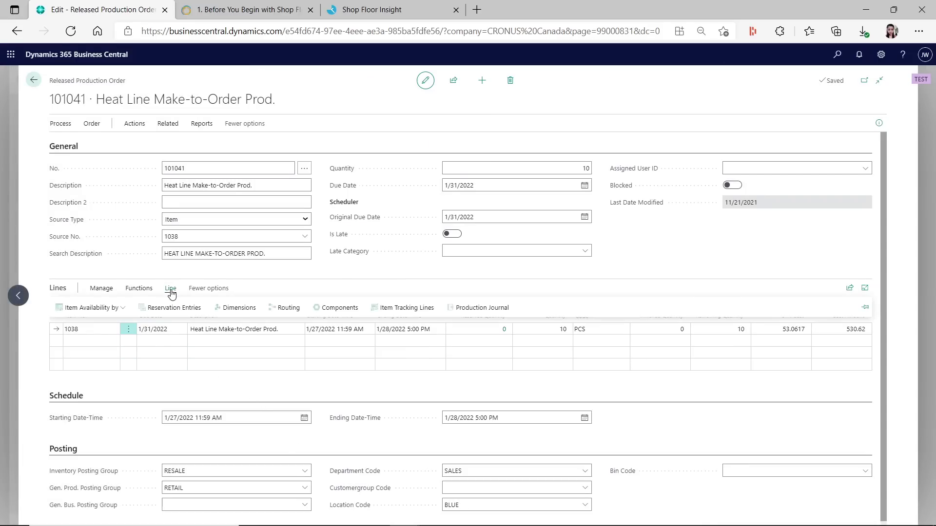
Add 'TEst work instruction from the routing line' to order 101041's routing operation 10
{"action": "left_click", "coordinate": [293, 307]}
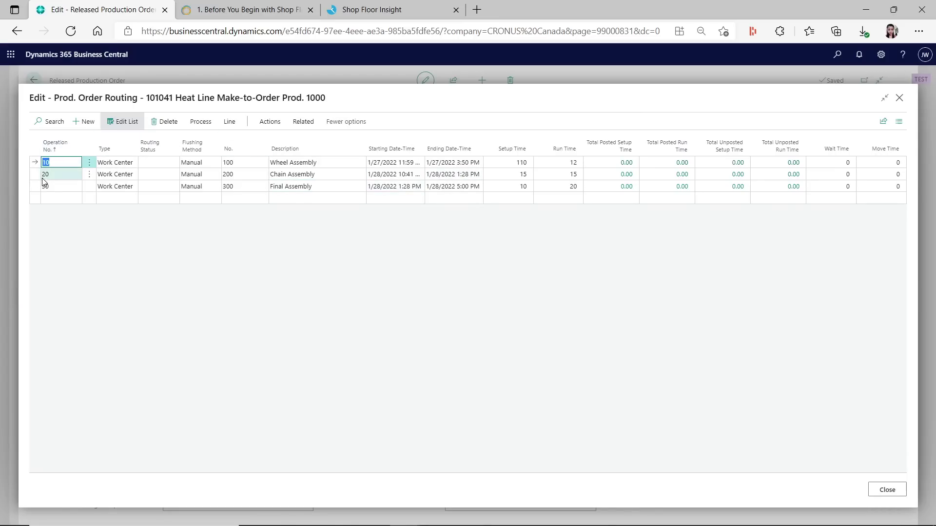
{"action": "left_click", "coordinate": [200, 123]}
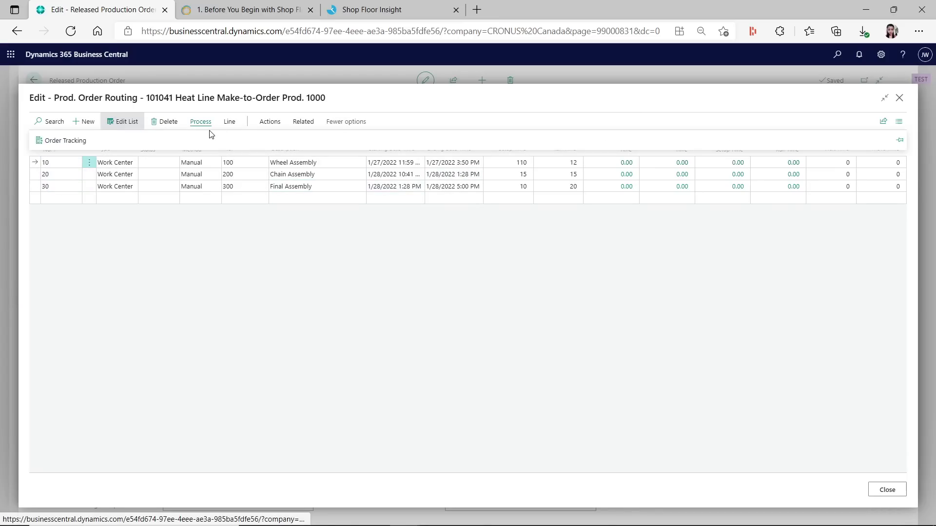
{"action": "left_click", "coordinate": [229, 122]}
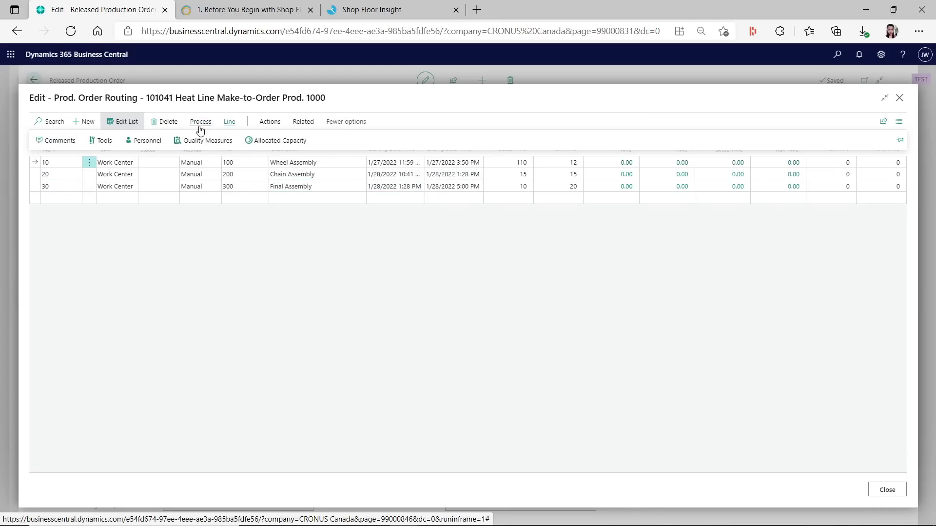
{"action": "left_click", "coordinate": [57, 144]}
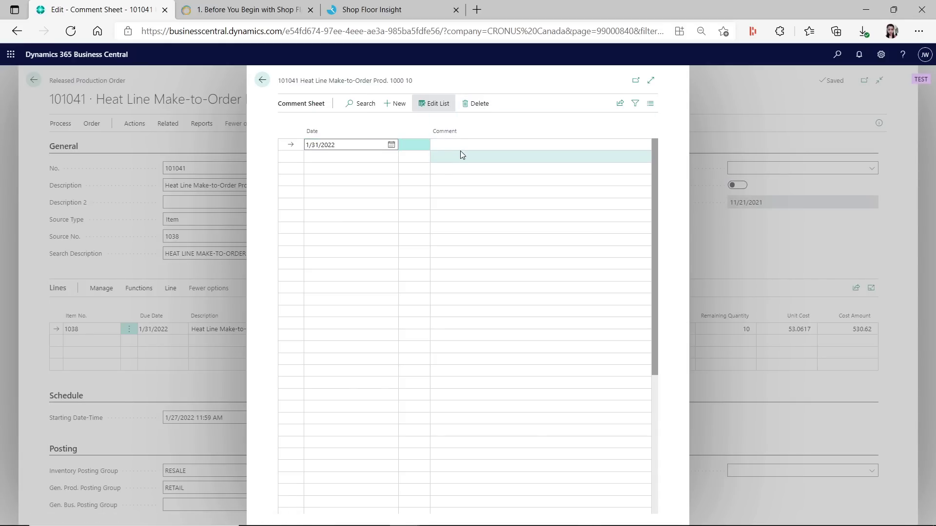
{"action": "left_click", "coordinate": [461, 144]}
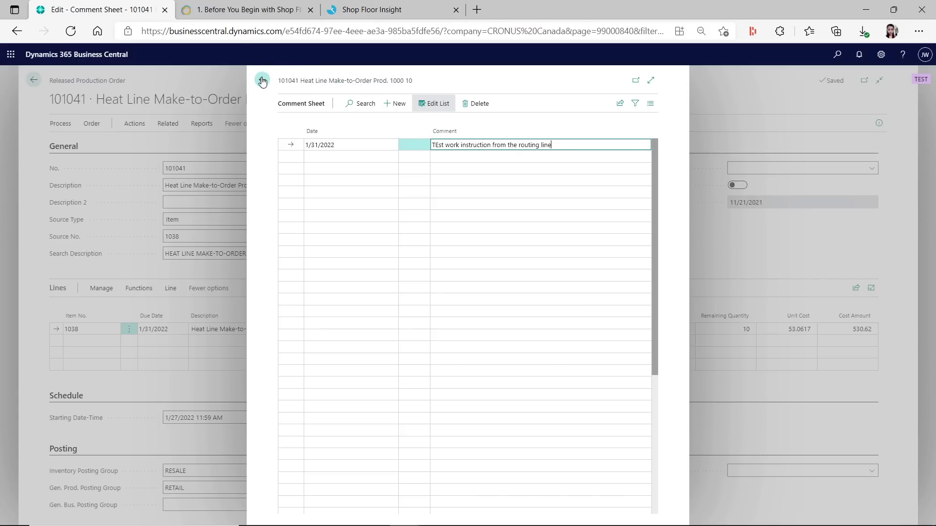
{"action": "left_click", "coordinate": [383, 10]}
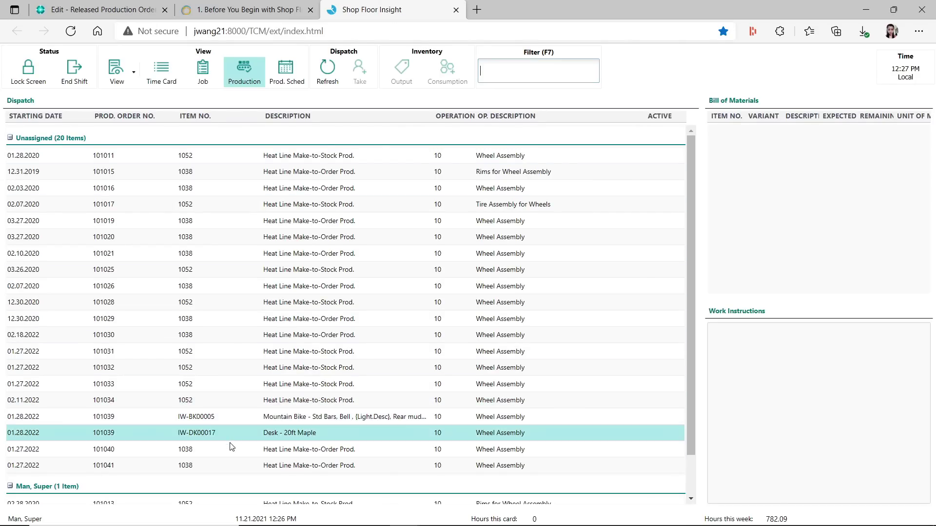
Select order 101041 in Shop Floor Insight and show its Wheel Assembly operation on time card TC000007
{"action": "left_click", "coordinate": [73, 471]}
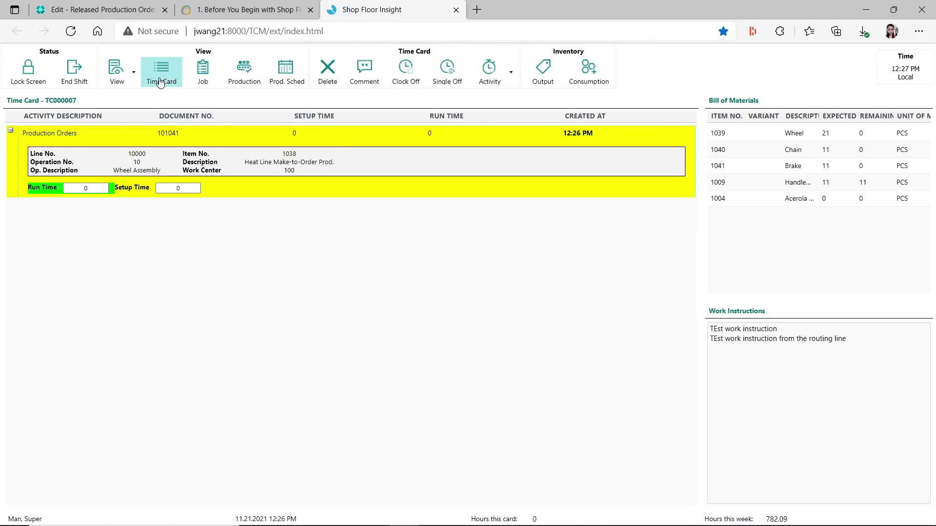
{"action": "left_click", "coordinate": [134, 74]}
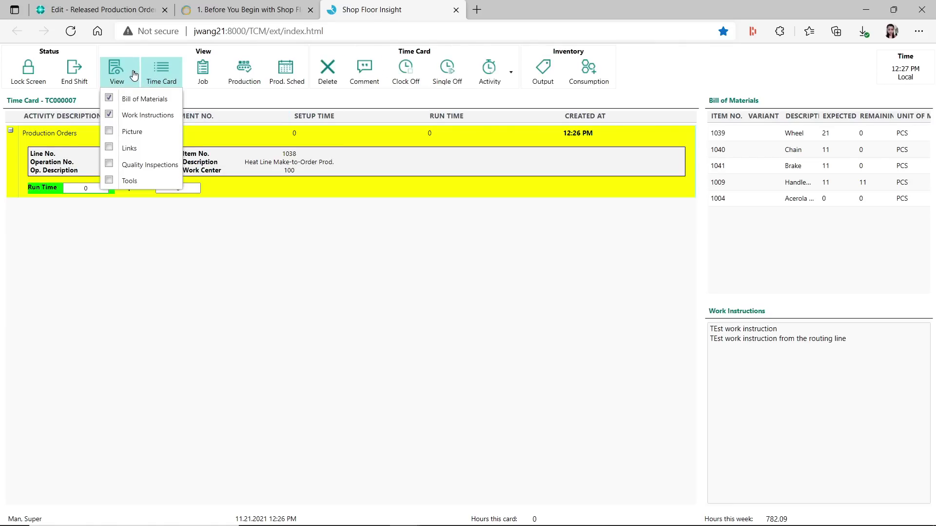
{"action": "left_click", "coordinate": [452, 340]}
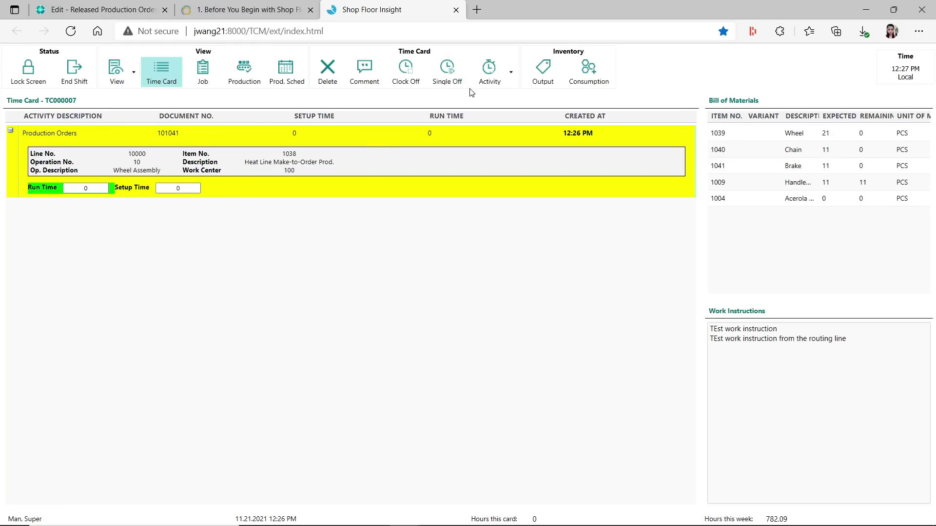
{"action": "left_click", "coordinate": [244, 73]}
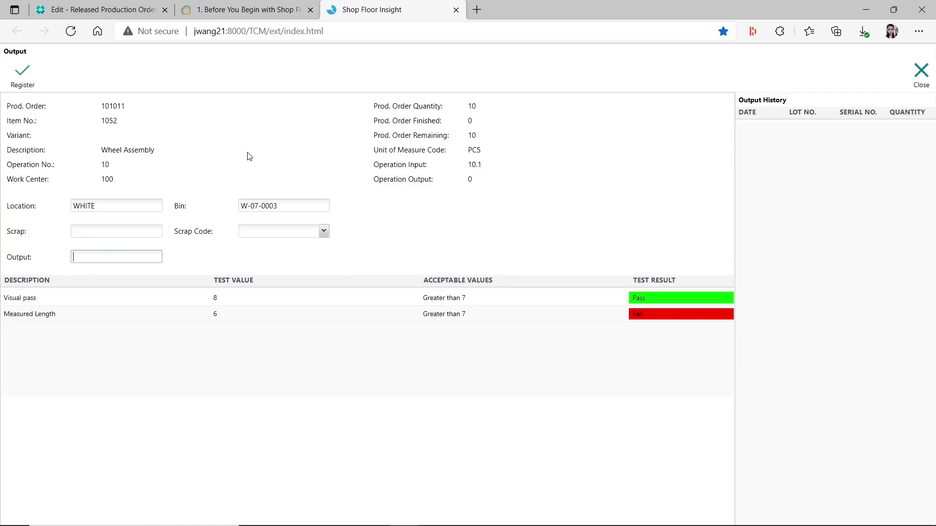
{"action": "left_click", "coordinate": [125, 14]}
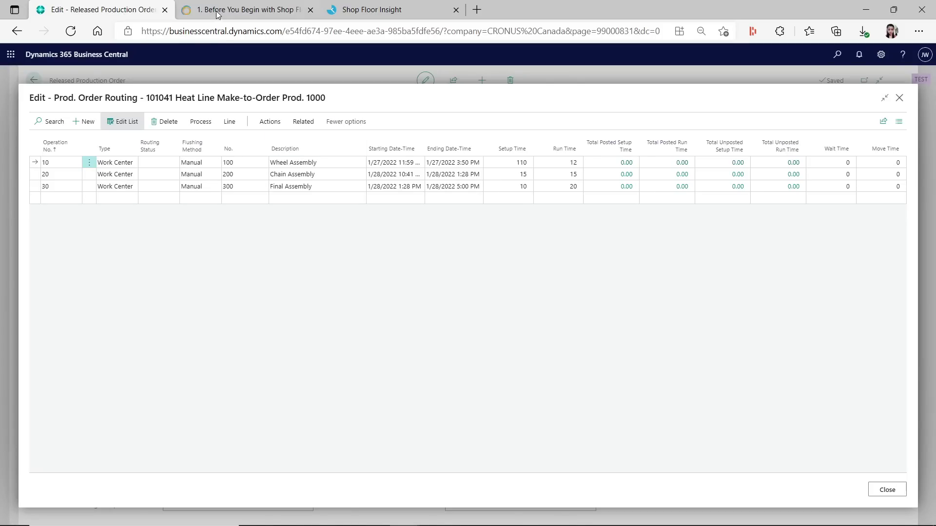
{"action": "left_click", "coordinate": [400, 5]}
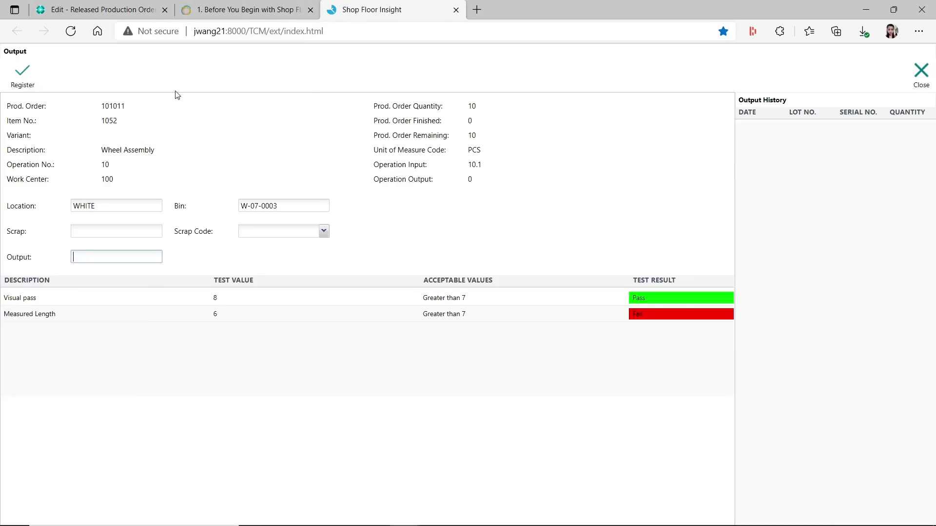
{"action": "left_click", "coordinate": [910, 71]}
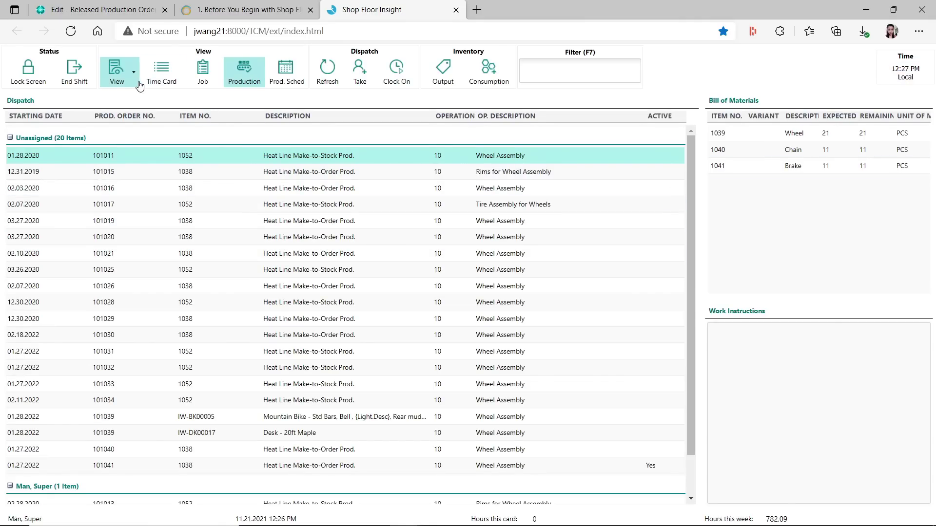
{"action": "left_click", "coordinate": [156, 74]}
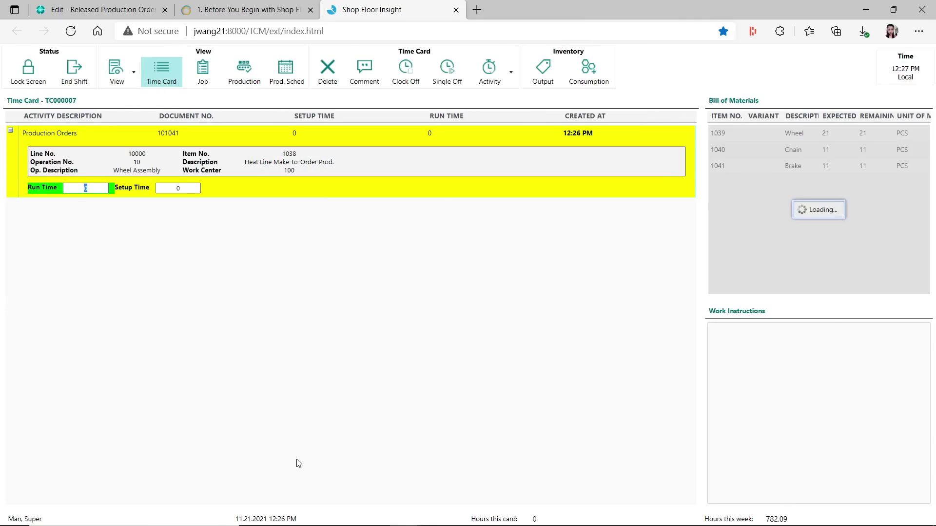
Open the time card line's comments and close them without adding one
{"action": "left_click", "coordinate": [166, 188]}
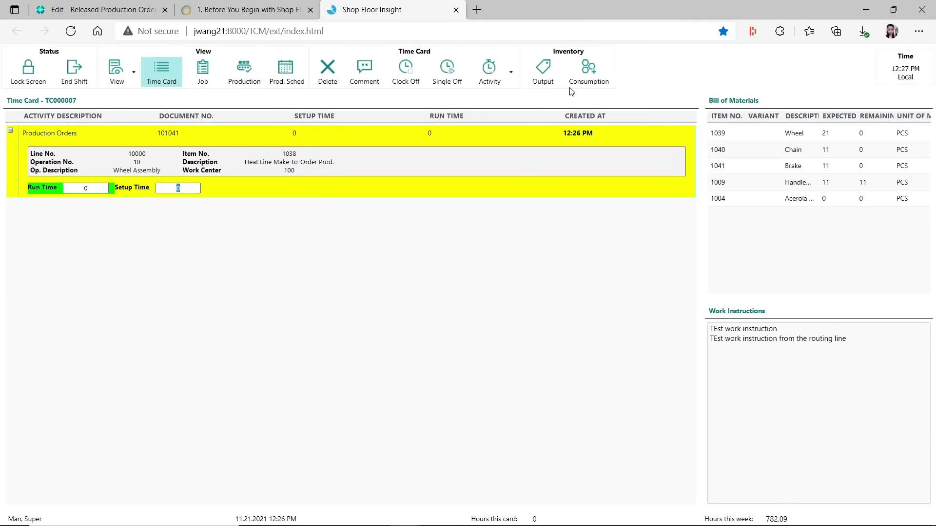
{"action": "left_click", "coordinate": [373, 79]}
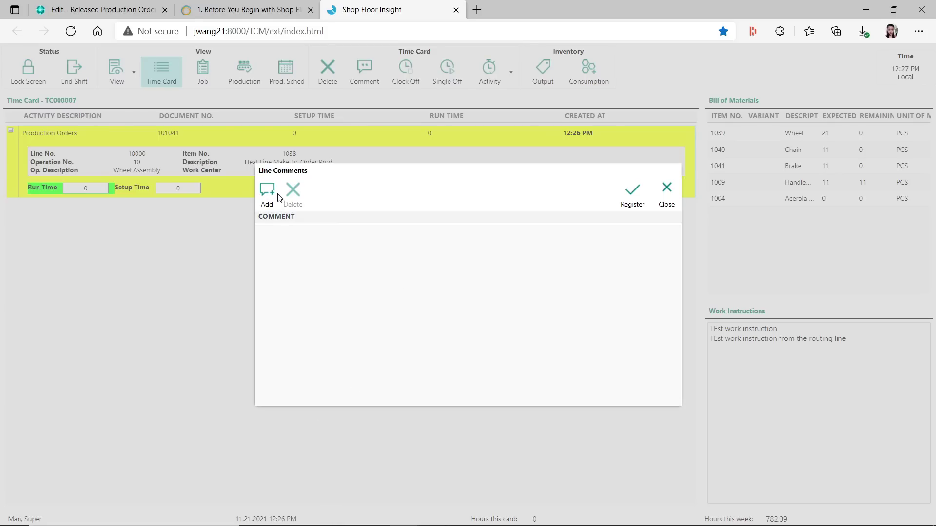
{"action": "left_click", "coordinate": [267, 190]}
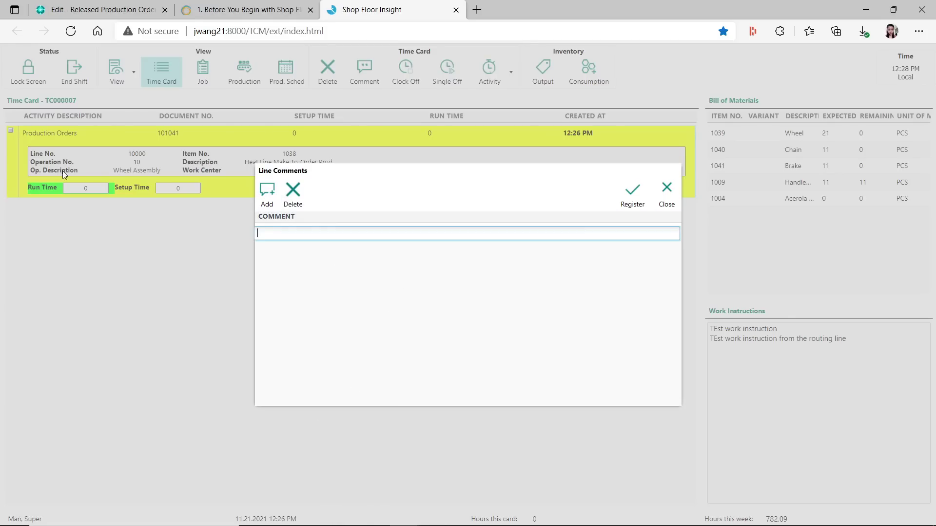
{"action": "left_click", "coordinate": [666, 200]}
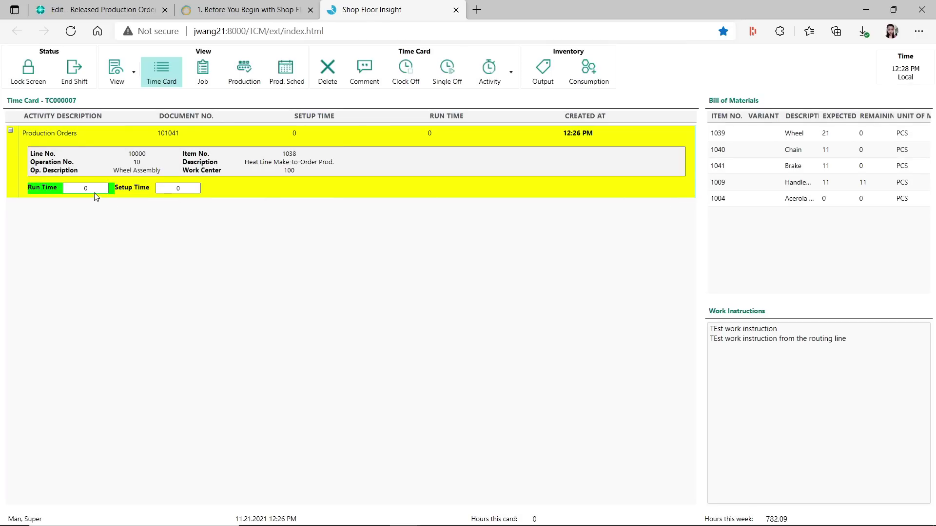
Enter run time 100 (correcting 1000) and setup time 30 on the order 101041 line
{"action": "left_click", "coordinate": [66, 187]}
{"action": "type", "text": "1000"}
{"action": "key", "text": "Tab"}
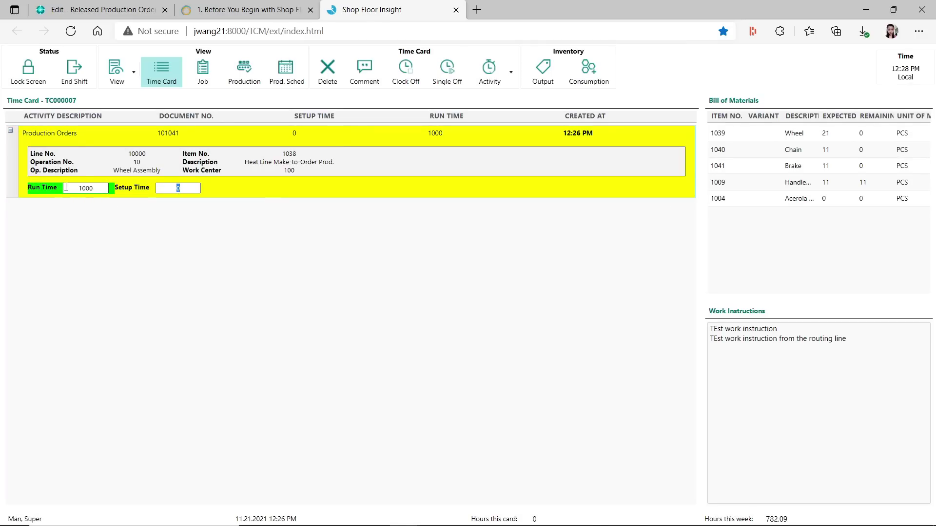
{"action": "double_click", "coordinate": [95, 187]}
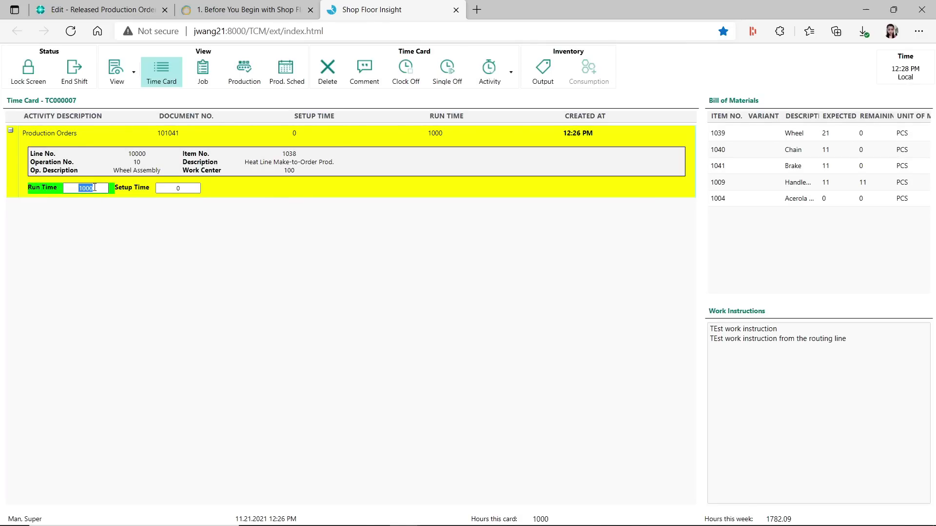
{"action": "type", "text": "100"}
{"action": "key", "text": "Tab"}
{"action": "type", "text": "30"}
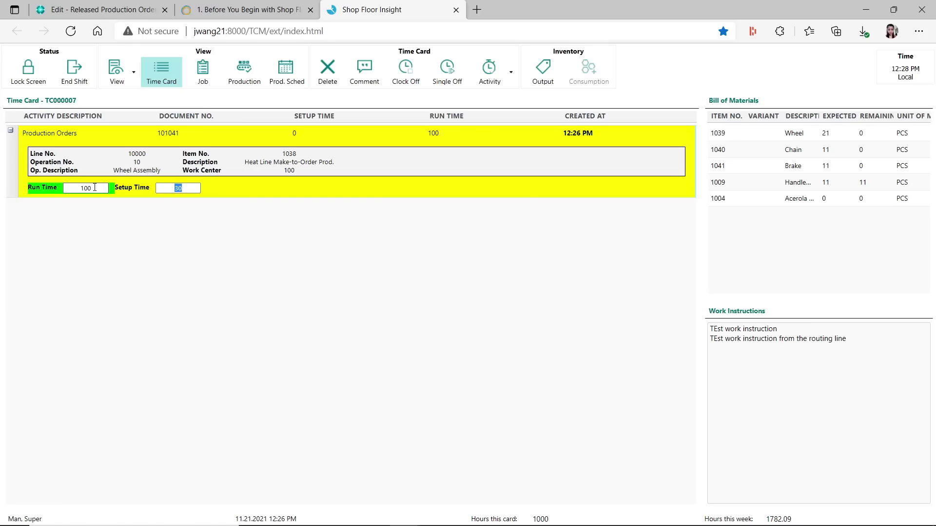
{"action": "key", "text": "Return"}
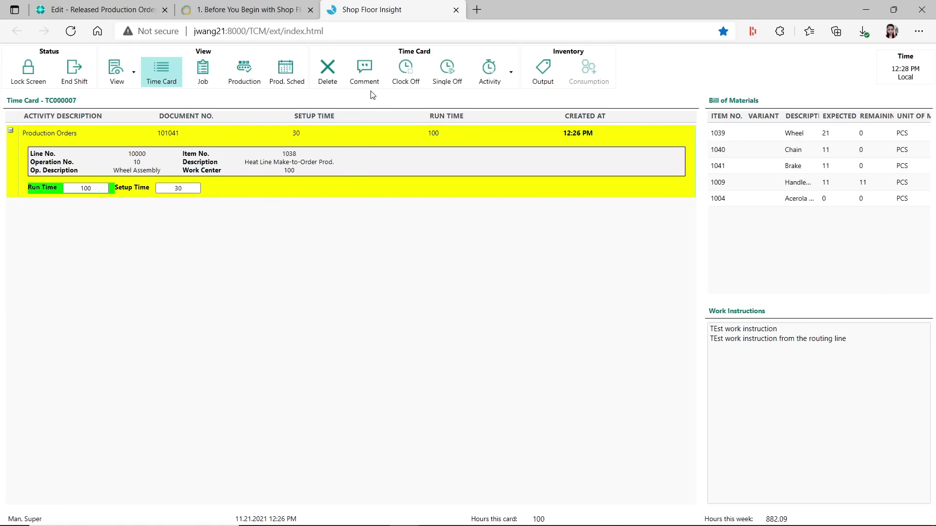
Register the line comment 'Registered late time entry'
{"action": "left_click", "coordinate": [370, 74]}
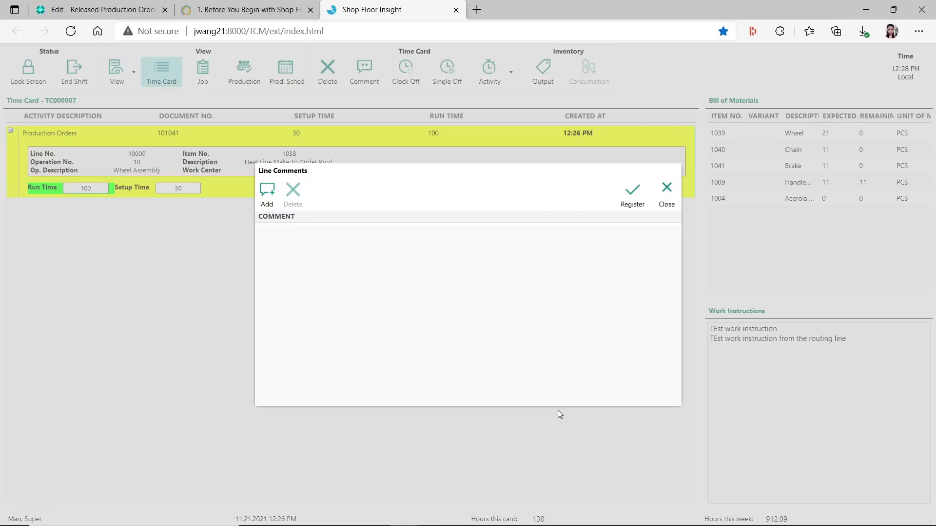
{"action": "left_click", "coordinate": [270, 195]}
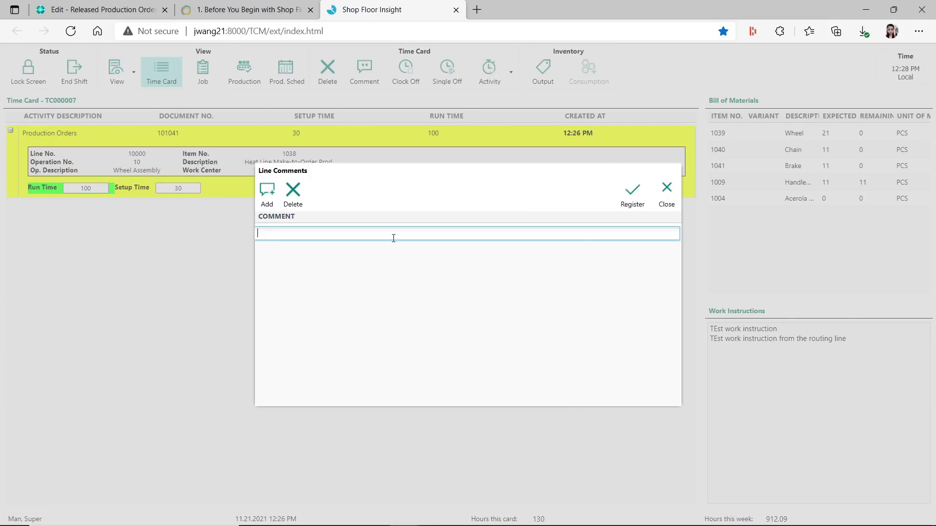
{"action": "type", "text": "Registered late tie"}
{"action": "type", "text": "e entry"}
{"action": "left_click", "coordinate": [632, 195]}
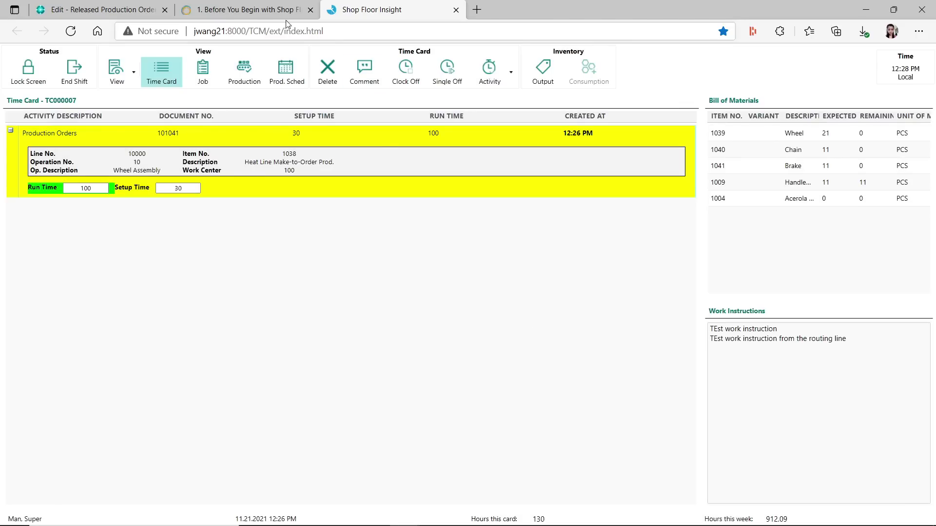
Back in Business Central, close the production order routing and return to the role center
{"action": "left_click", "coordinate": [112, 9]}
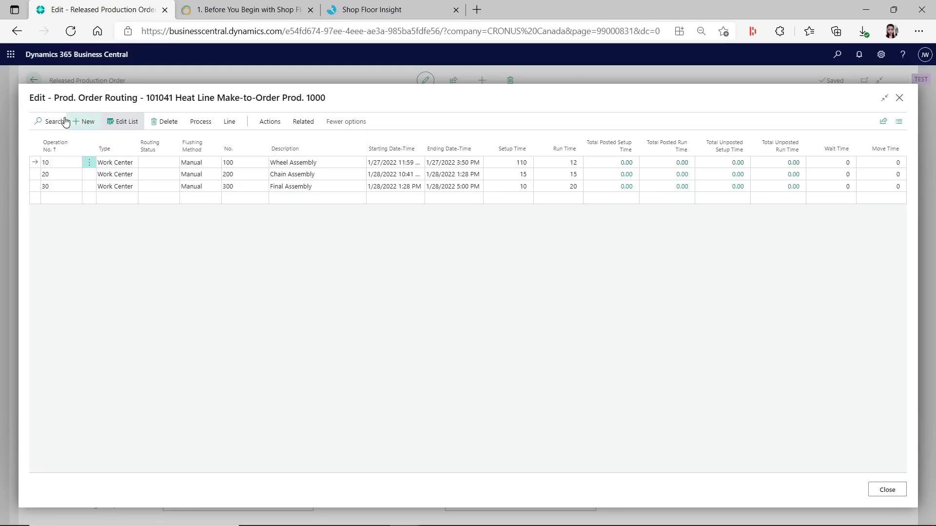
{"action": "left_click", "coordinate": [900, 99]}
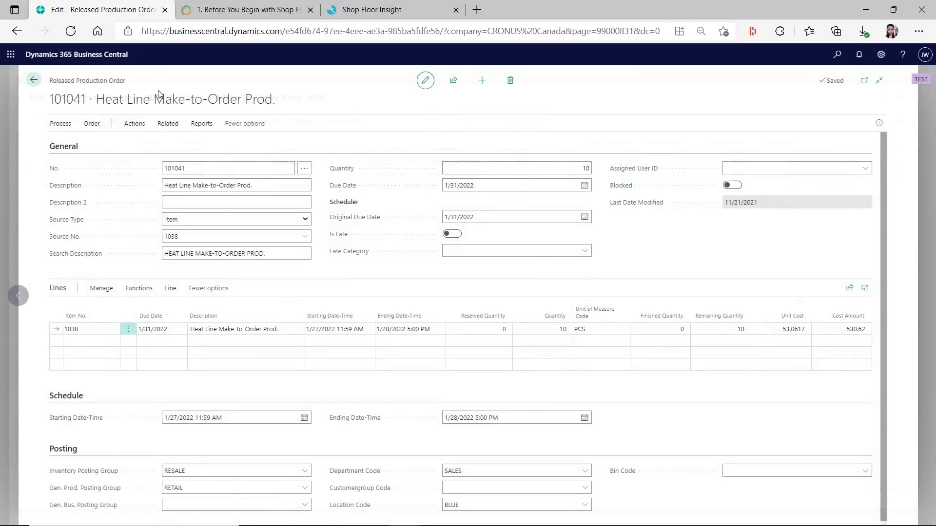
{"action": "left_click", "coordinate": [35, 80]}
{"action": "left_click", "coordinate": [35, 81]}
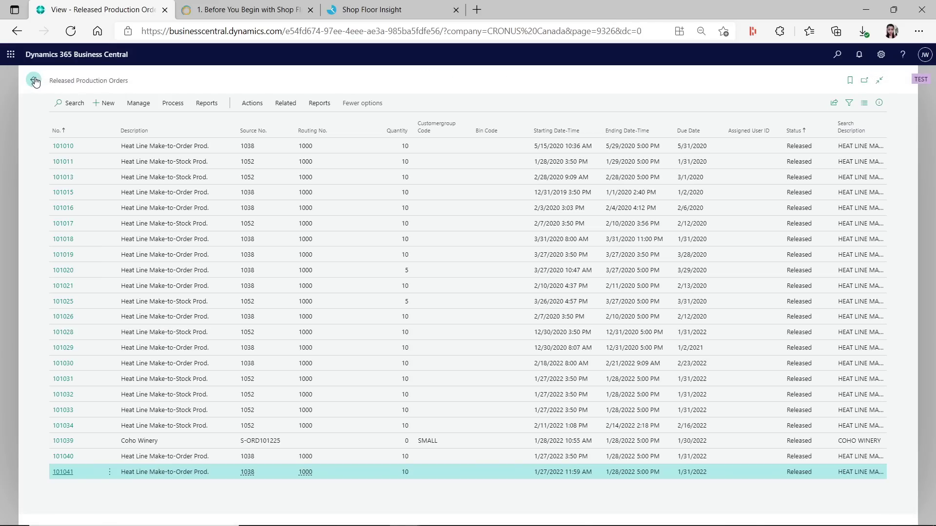
Open time card TC000007, view its line comment, and return to the role center
{"action": "left_click", "coordinate": [115, 104]}
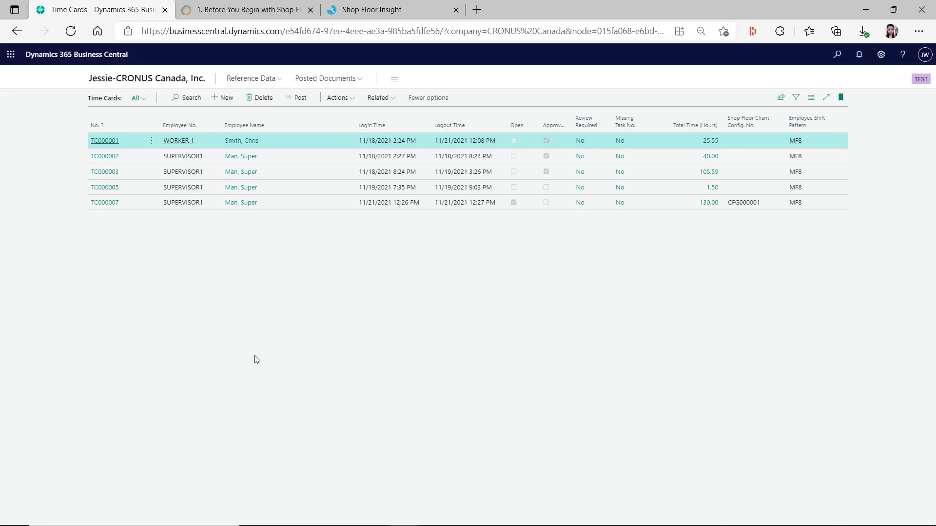
{"action": "left_click", "coordinate": [117, 209]}
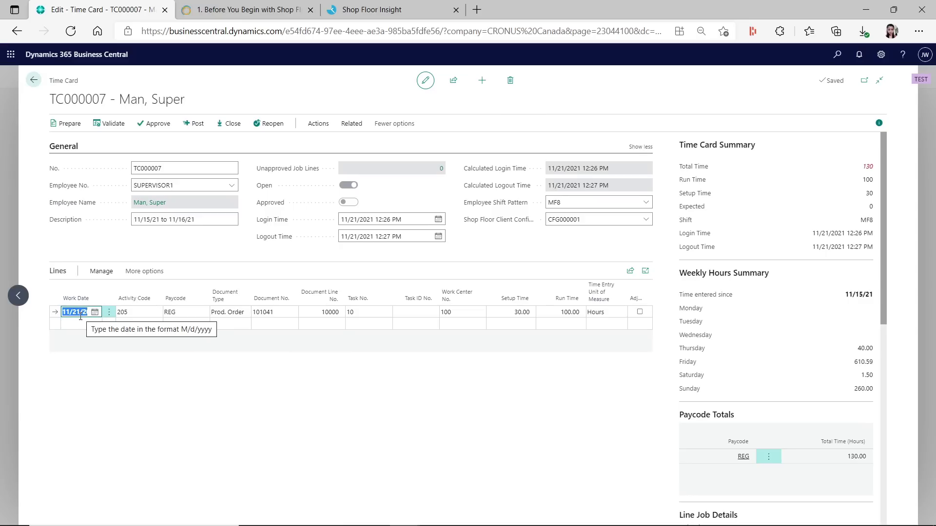
{"action": "left_click", "coordinate": [99, 274]}
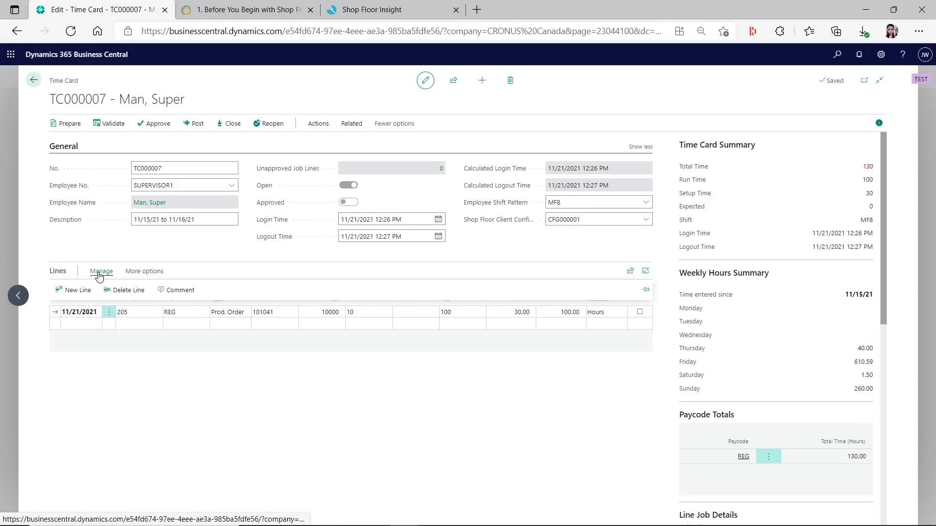
{"action": "left_click", "coordinate": [185, 291]}
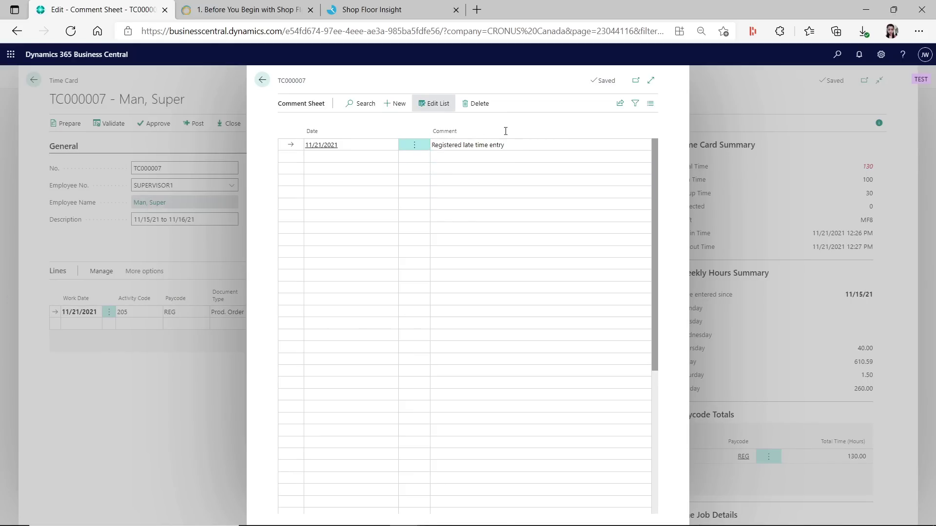
{"action": "left_click", "coordinate": [507, 157]}
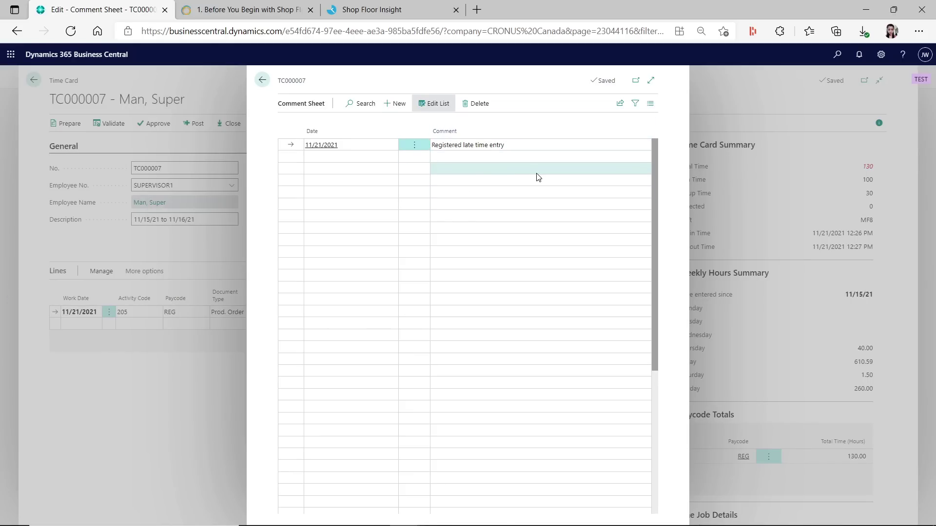
{"action": "left_click", "coordinate": [263, 81]}
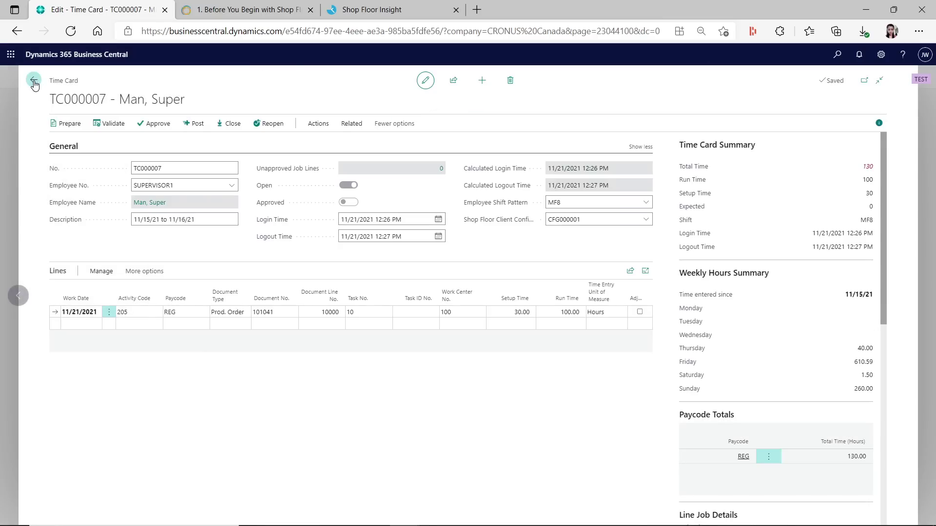
{"action": "left_click", "coordinate": [34, 81]}
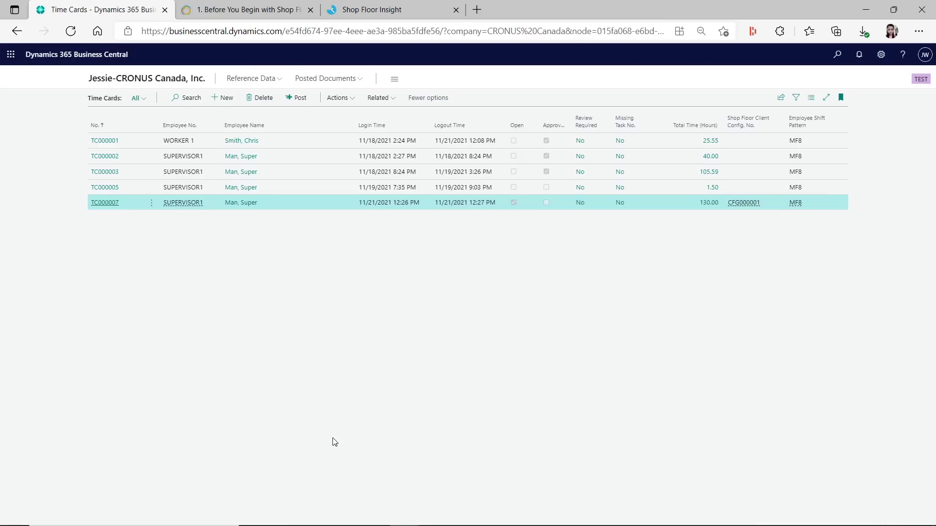
{"action": "left_click", "coordinate": [132, 80]}
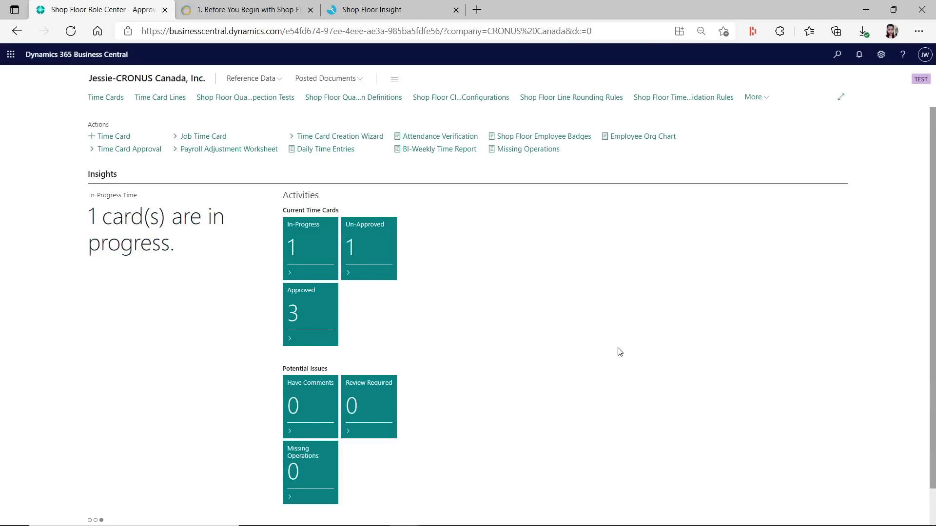
Search 'items', filter the Items list by 1038, and open that item's card
{"action": "left_click", "coordinate": [837, 54]}
{"action": "type", "text": "item"}
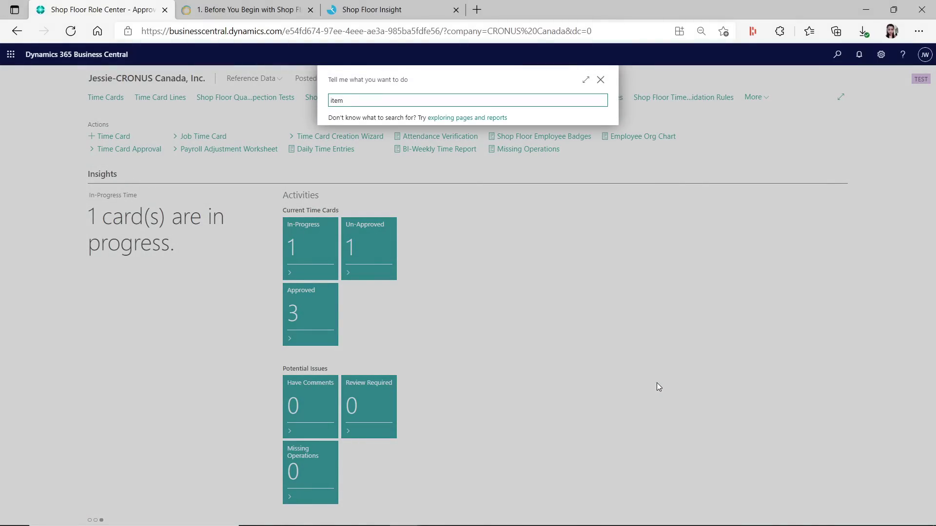
{"action": "type", "text": "s"}
{"action": "left_click", "coordinate": [397, 137]}
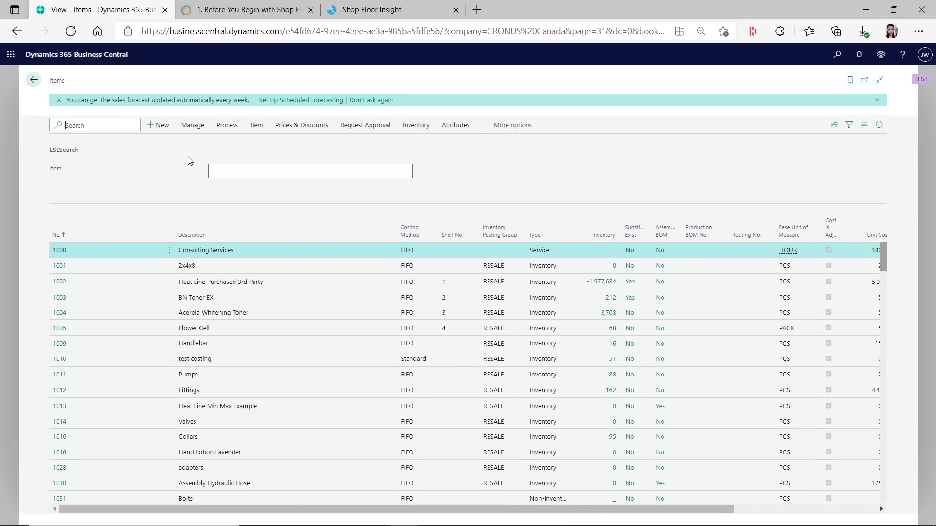
{"action": "type", "text": "1038"}
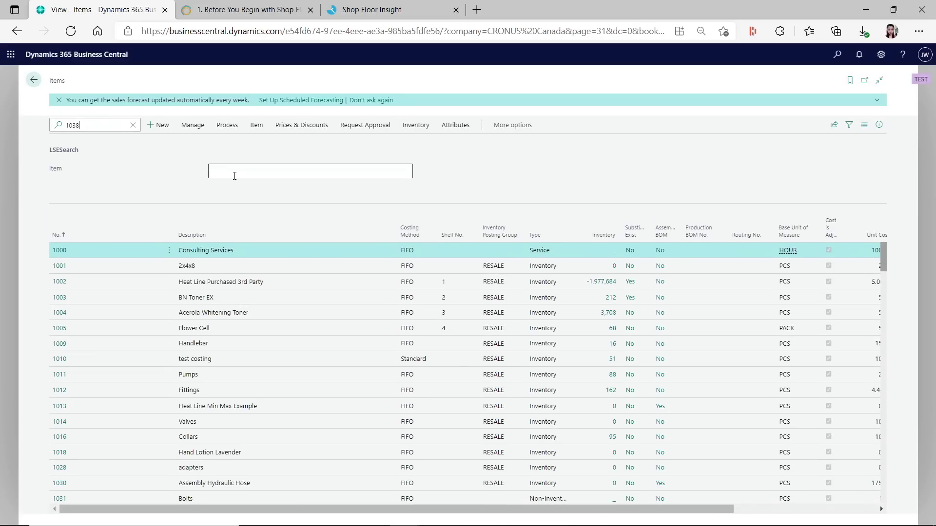
{"action": "left_click", "coordinate": [61, 250]}
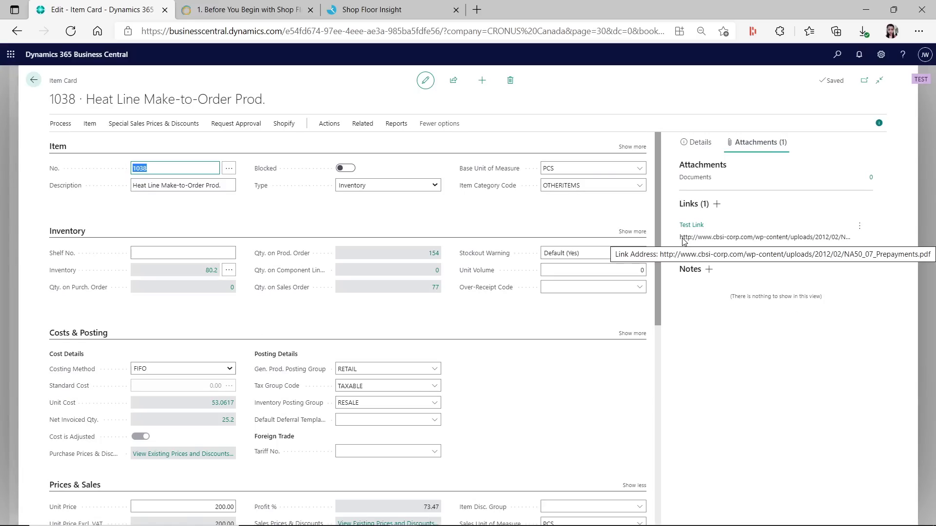
Copy the Test Link address and view the linked Prepayments PDF in a new tab
{"action": "left_click", "coordinate": [859, 226]}
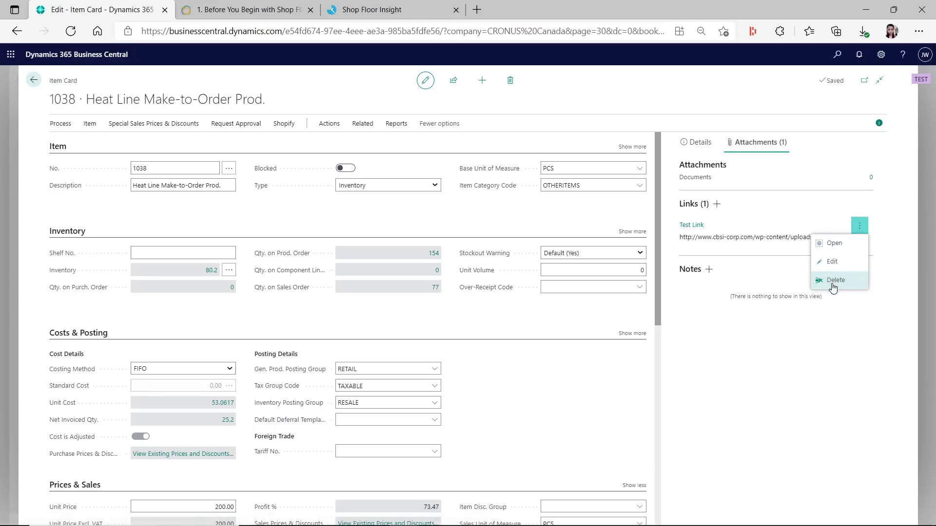
{"action": "left_click", "coordinate": [819, 264]}
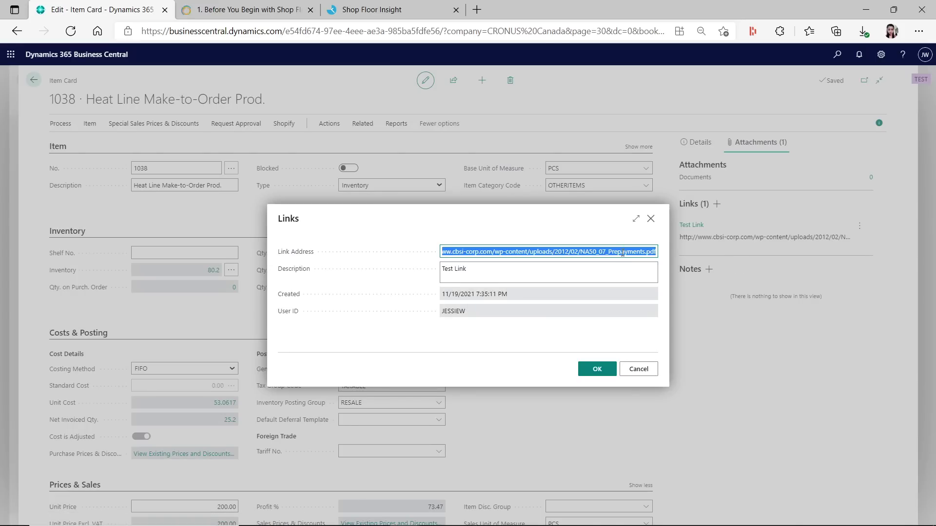
{"action": "key", "text": "ctrl+c"}
{"action": "key", "text": "ctrl+t"}
{"action": "key", "text": "ctrl+v"}
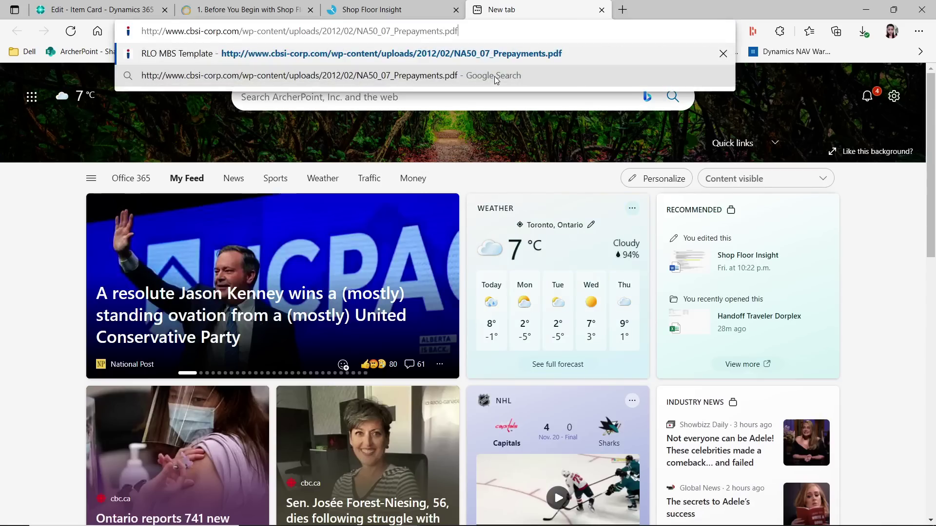
{"action": "key", "text": "Return"}
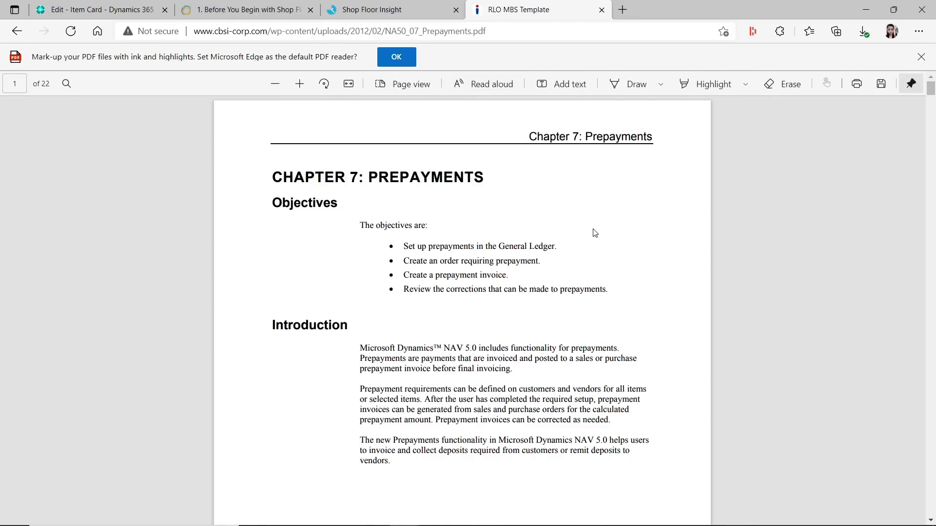
{"action": "left_click", "coordinate": [602, 11]}
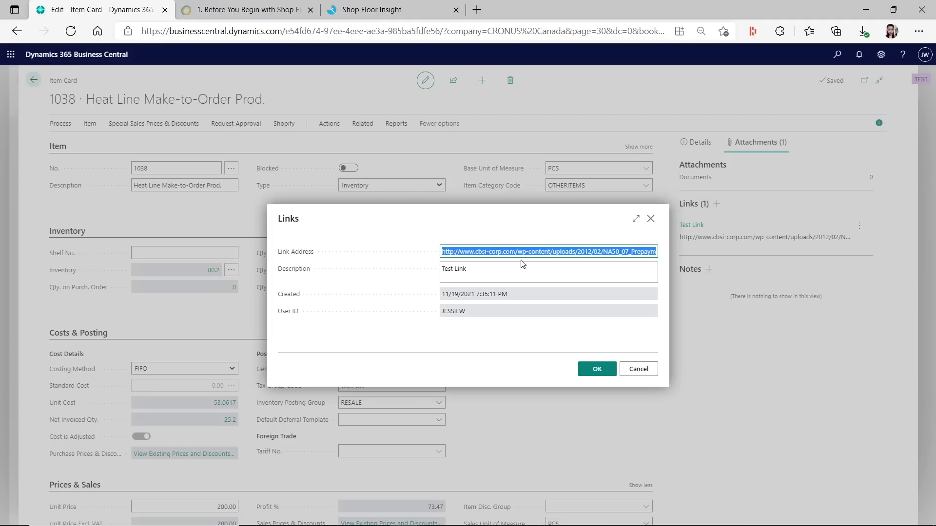
Check the link's description, cancel without changes, and move to Shop Floor Insight
{"action": "left_click", "coordinate": [512, 271]}
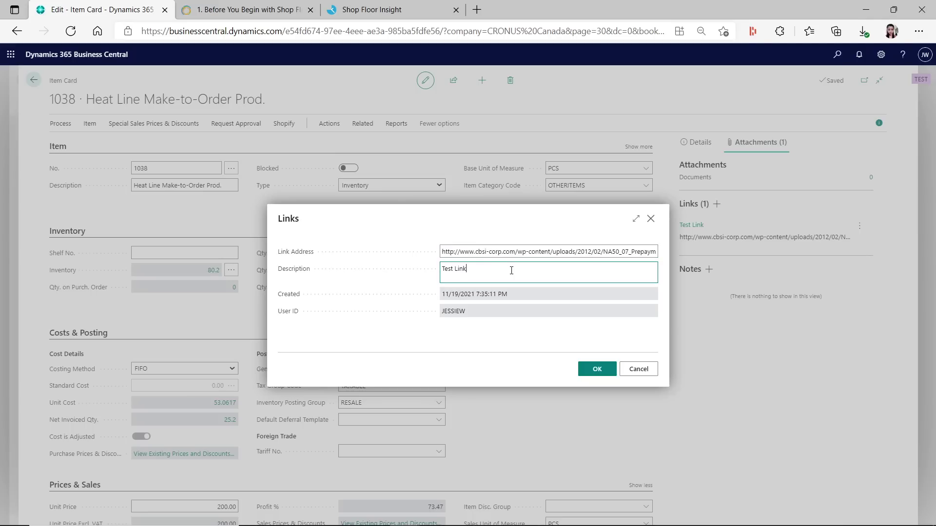
{"action": "left_click", "coordinate": [639, 370]}
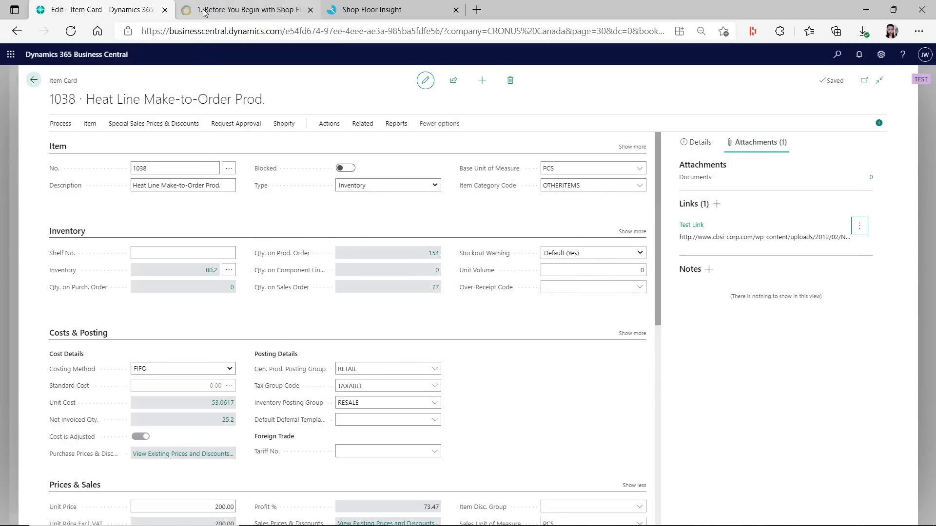
{"action": "left_click", "coordinate": [374, 10]}
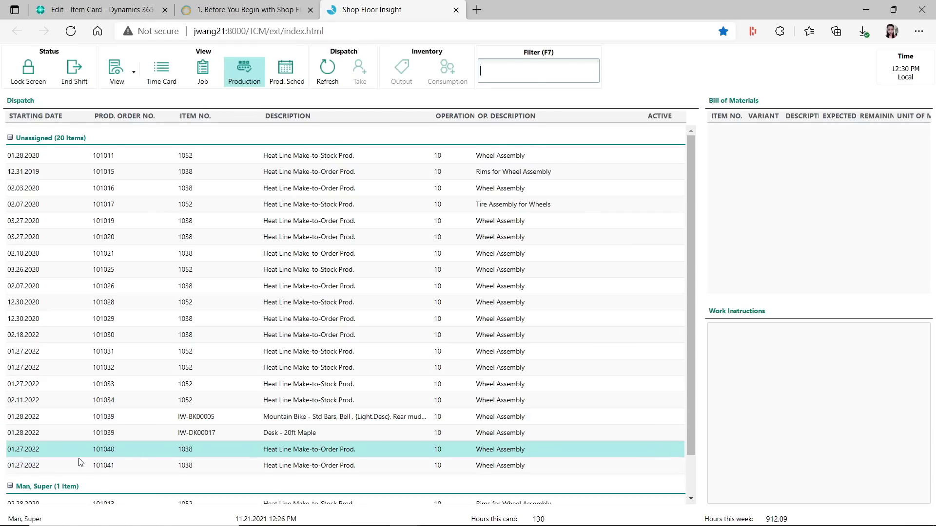
Select production order 101041 and show the Links pane beside the work instructions
{"action": "left_click", "coordinate": [65, 464]}
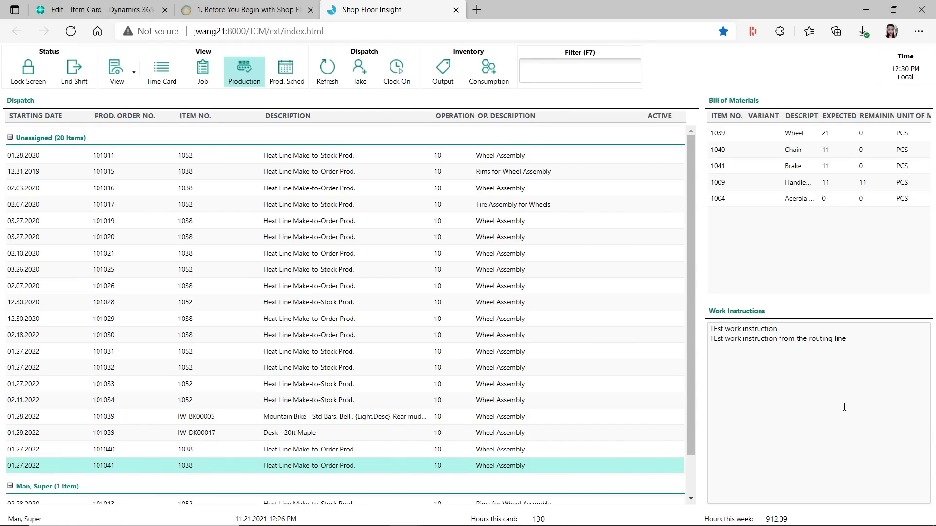
{"action": "left_click", "coordinate": [131, 83]}
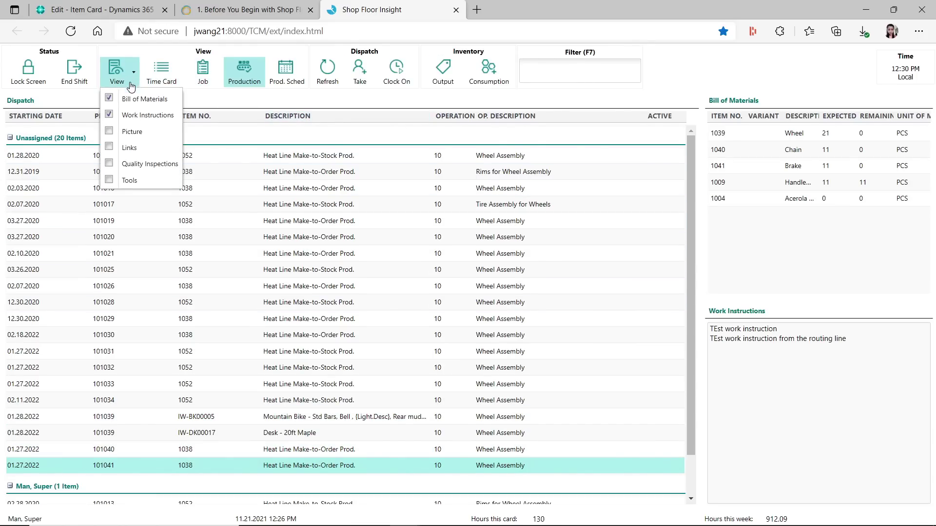
{"action": "left_click", "coordinate": [109, 149]}
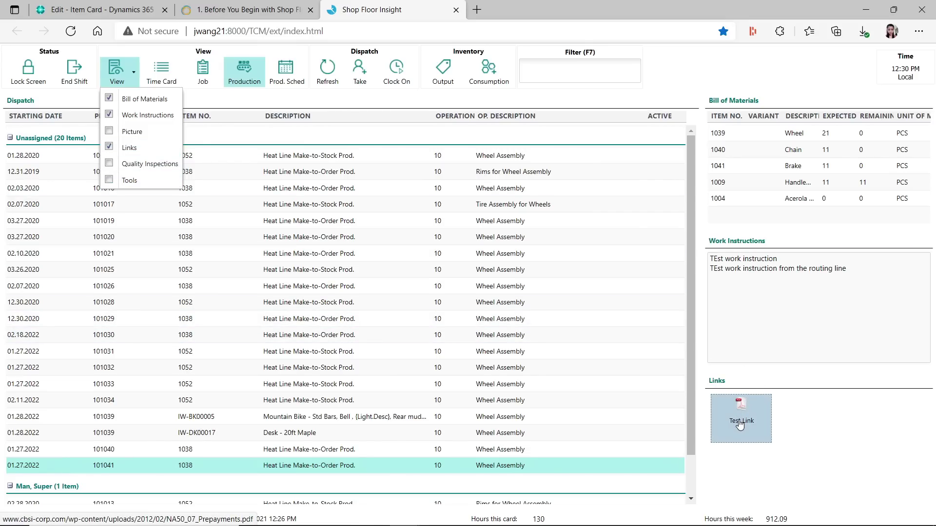
{"action": "left_click", "coordinate": [913, 454]}
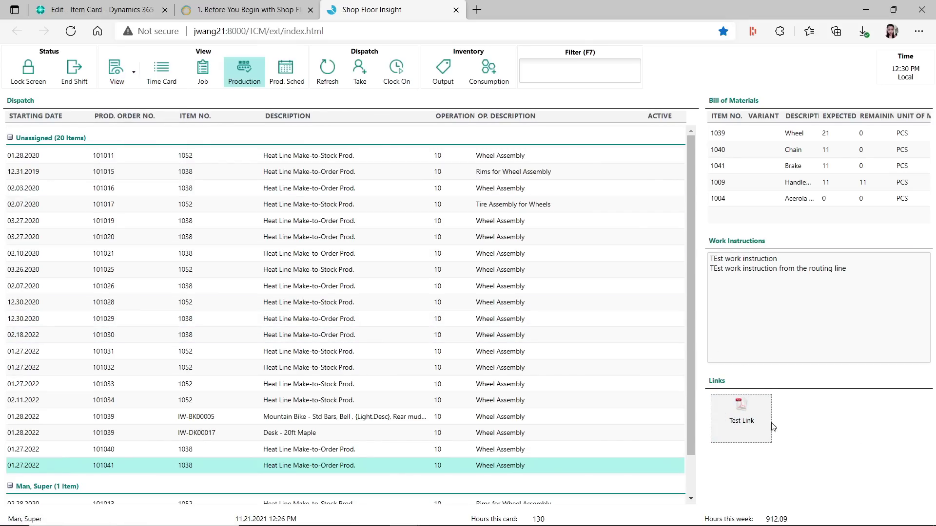
View the Test Link Prepayments PDF, close it, and return to the item 1038 card
{"action": "left_click", "coordinate": [743, 408]}
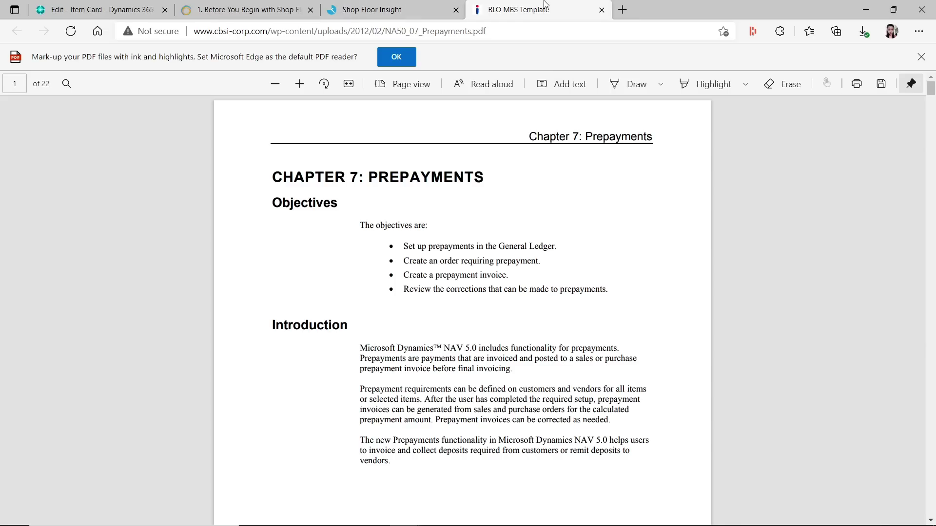
{"action": "left_click", "coordinate": [602, 10]}
{"action": "left_click", "coordinate": [87, 12]}
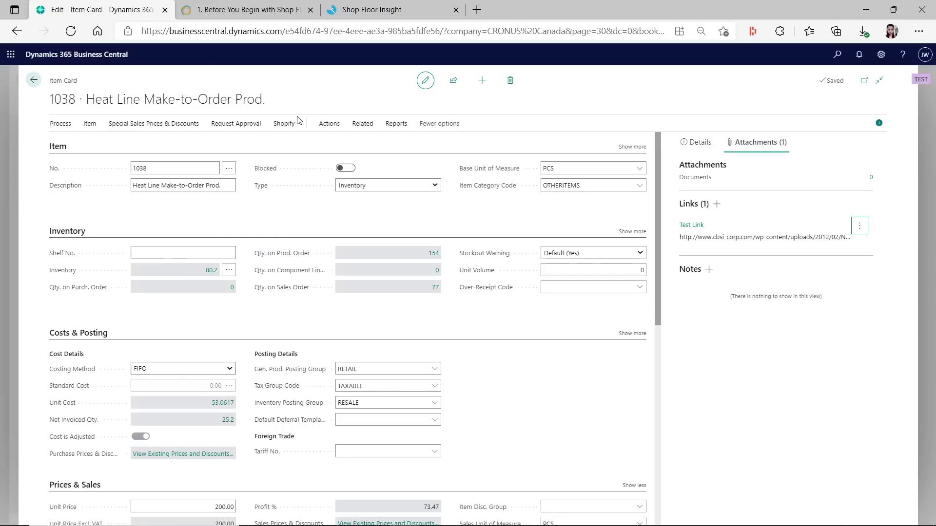
Check Shop Floor Insight, then close item card 1038 back to the Shop Floor role center
{"action": "left_click", "coordinate": [351, 10]}
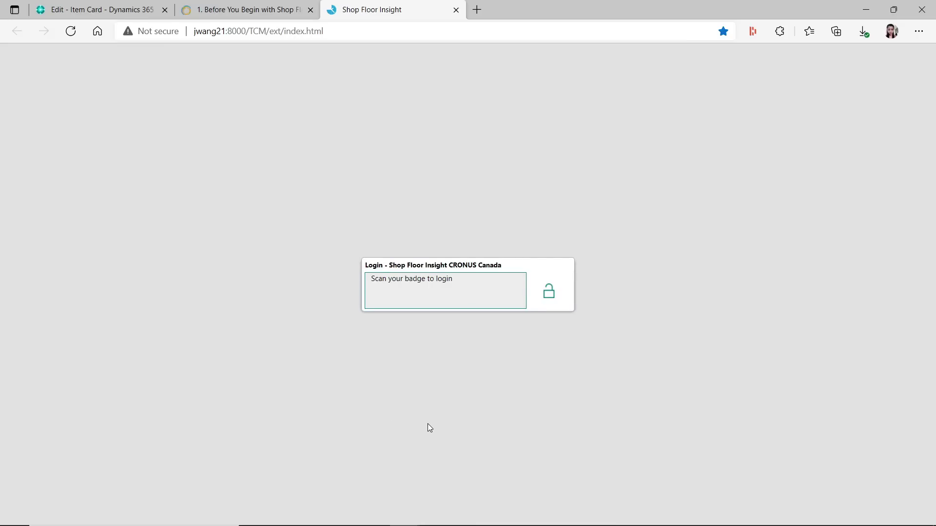
{"action": "left_click", "coordinate": [92, 10]}
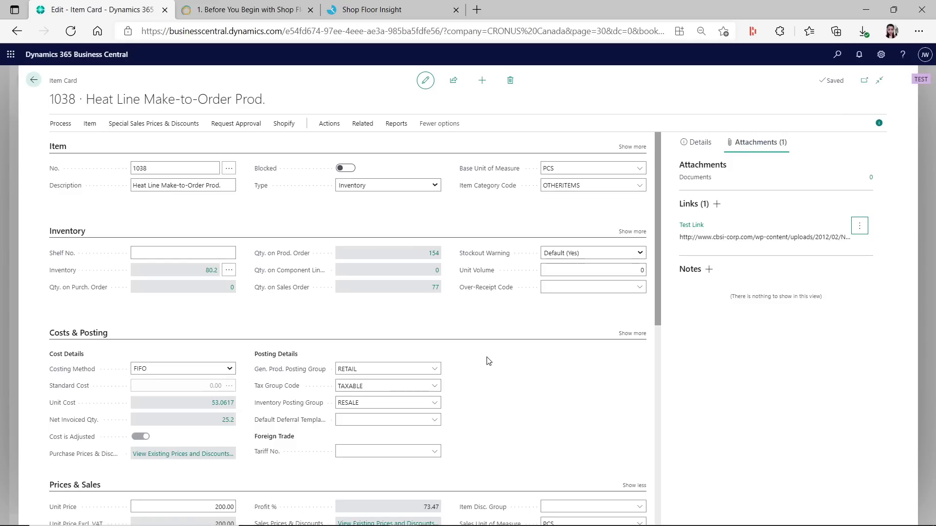
{"action": "left_click", "coordinate": [33, 82]}
{"action": "left_click", "coordinate": [33, 83]}
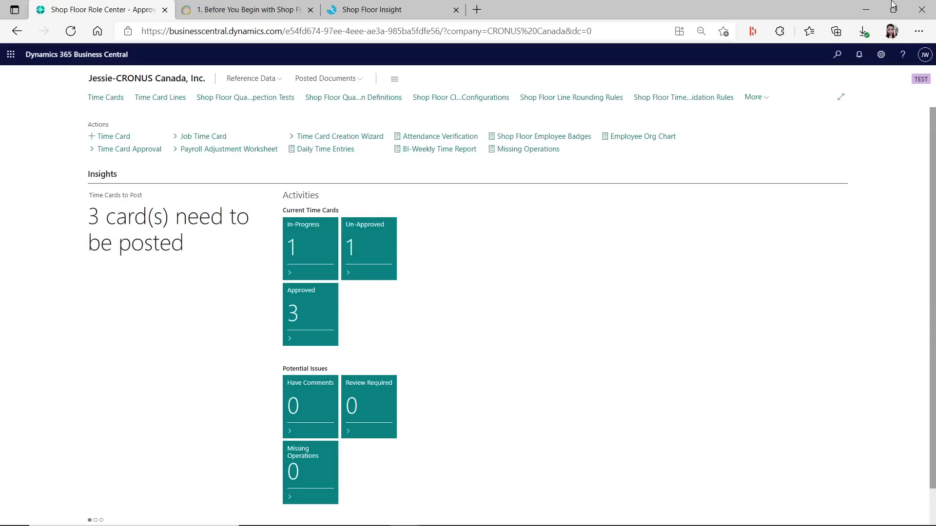
Search 'extensions' in Extension Management and point out the Shop Floor Insight and Graphical Scheduler extensions
{"action": "left_click", "coordinate": [837, 55]}
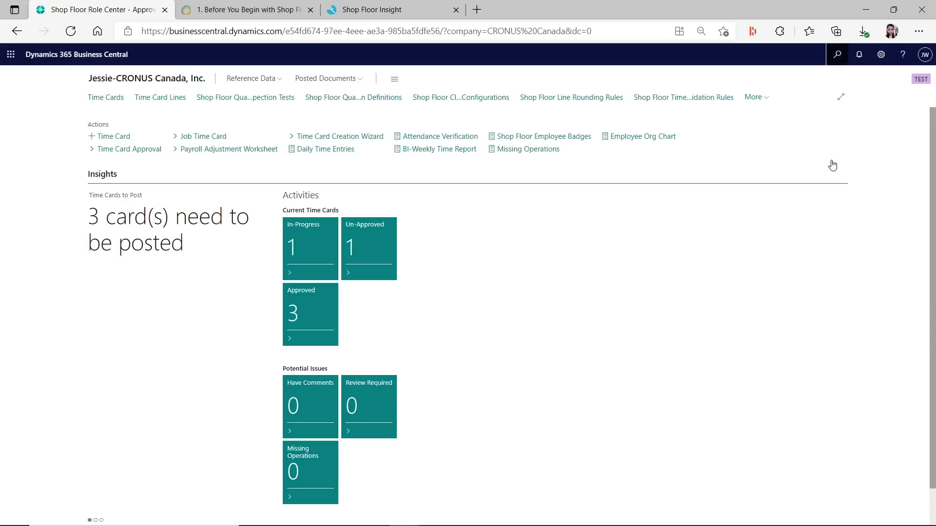
{"action": "type", "text": "extensi"}
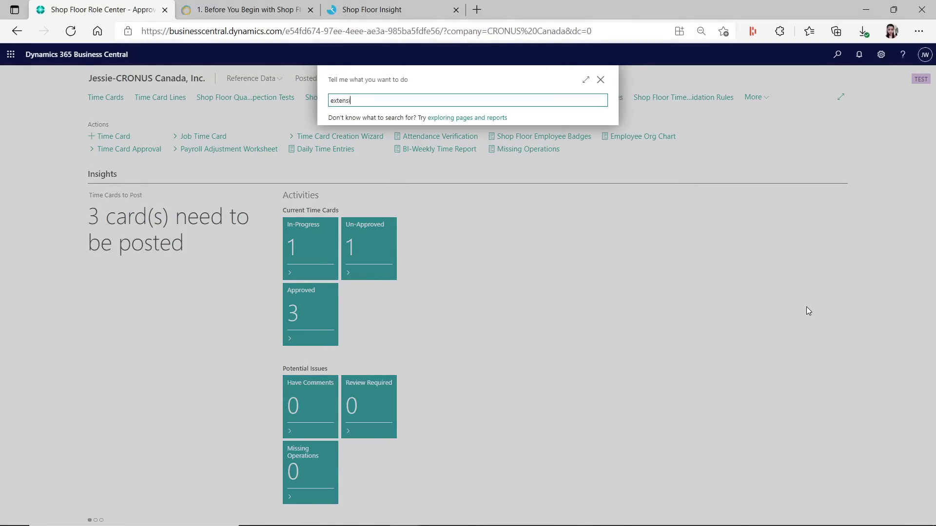
{"action": "type", "text": "ons"}
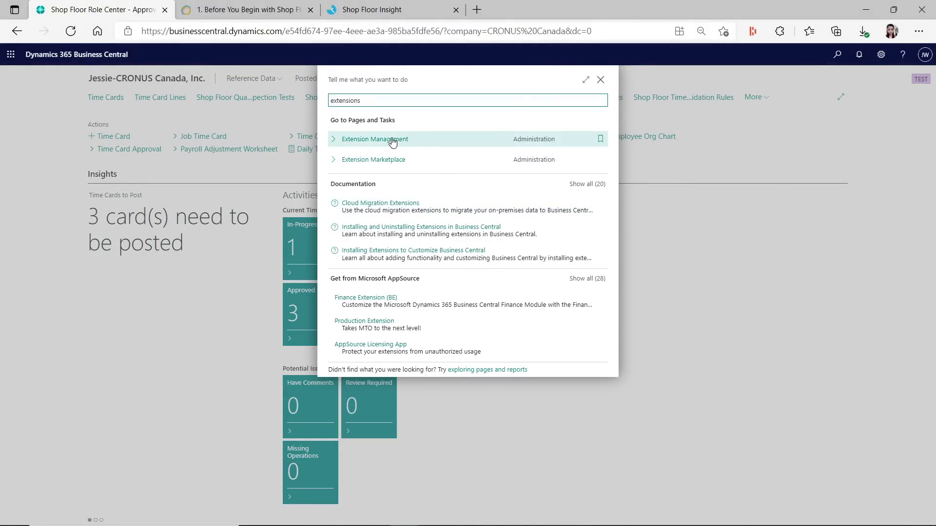
{"action": "left_click", "coordinate": [393, 140]}
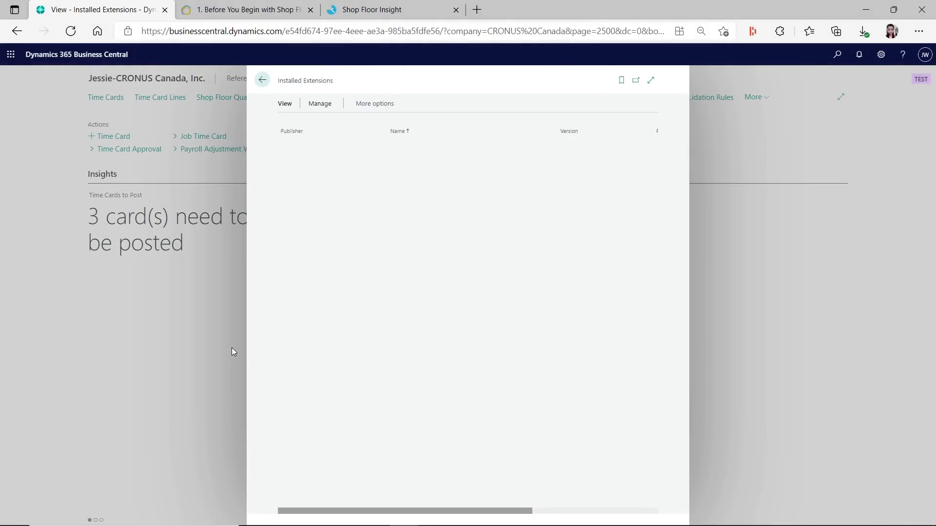
{"action": "scroll", "coordinate": [512, 411], "scroll_direction": "down", "scroll_amount": 6}
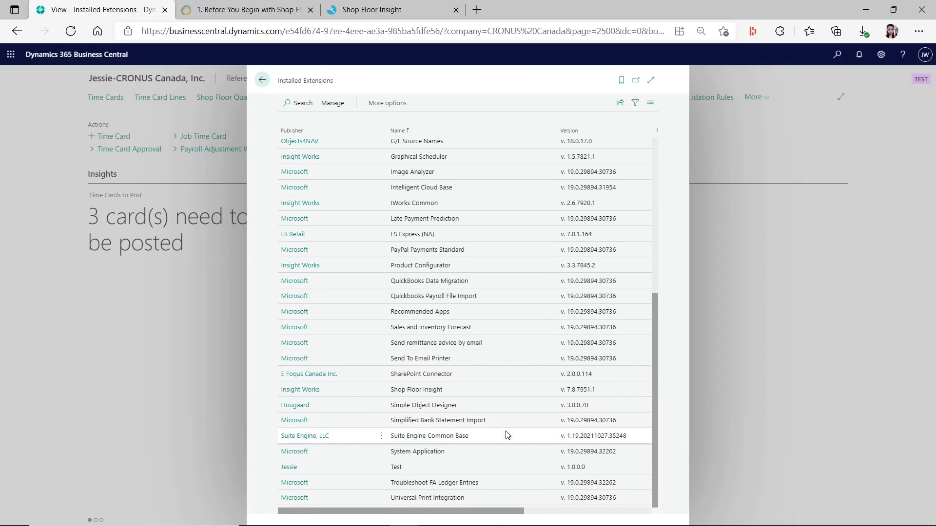
{"action": "left_click", "coordinate": [351, 391]}
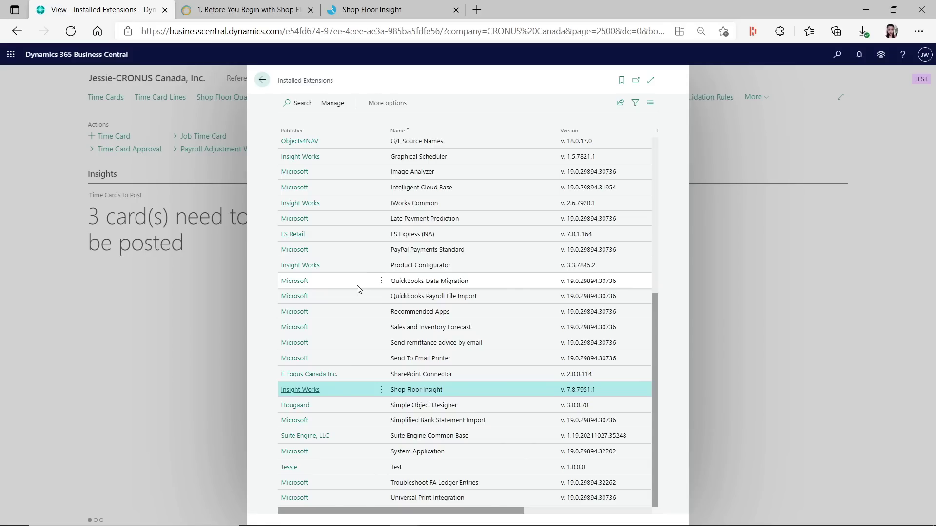
{"action": "left_click", "coordinate": [349, 152]}
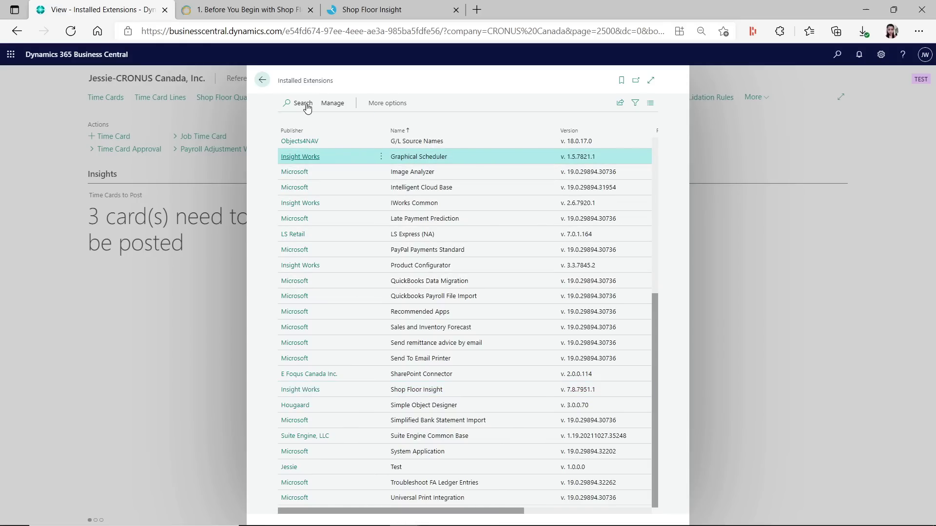
{"action": "left_click", "coordinate": [263, 81]}
Show Shop Floor Insight's Production Scheduler timeline of 2020 released orders, then return to Business Central
{"action": "left_click", "coordinate": [372, 10]}
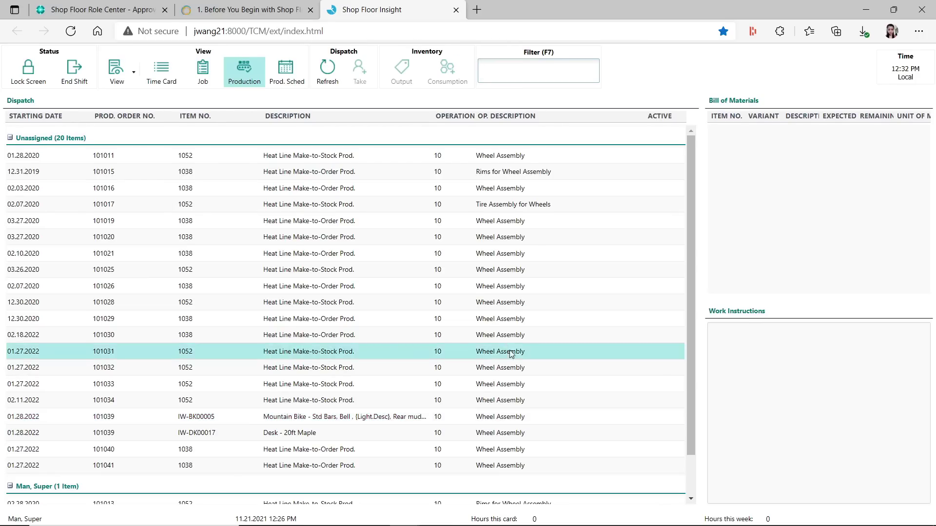
{"action": "left_click", "coordinate": [287, 73]}
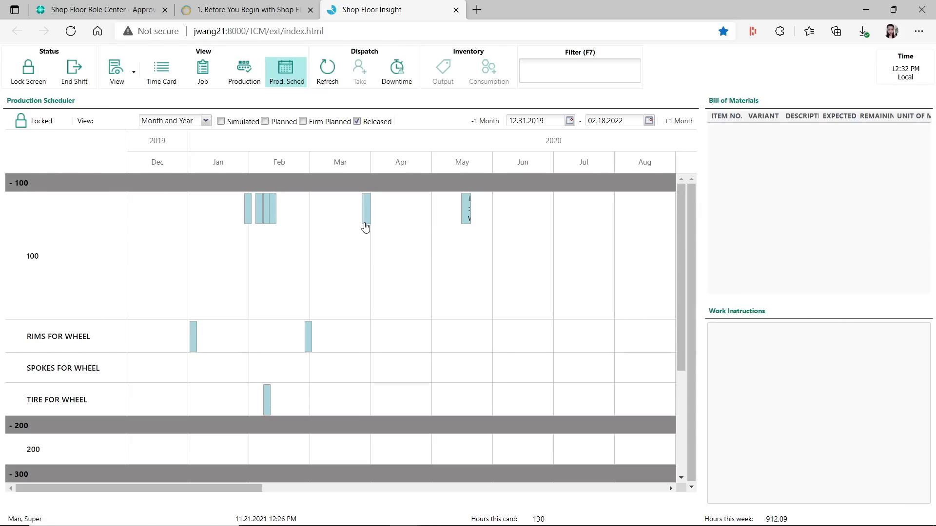
{"action": "mouse_move", "coordinate": [367, 218]}
{"action": "key", "text": "ctrl+1"}
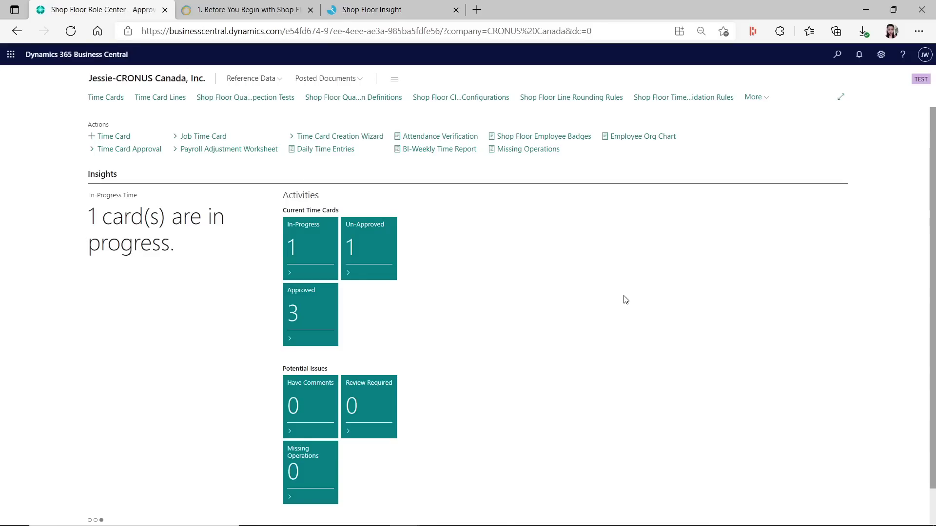
Change the role in My Settings to Graphical Scheduler and apply it
{"action": "left_click", "coordinate": [881, 55]}
{"action": "left_click", "coordinate": [800, 135]}
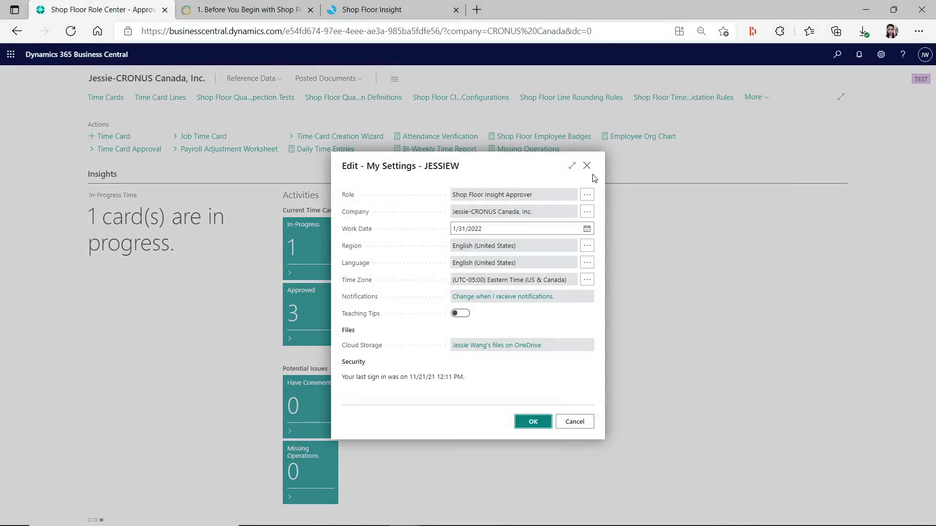
{"action": "left_click", "coordinate": [585, 197]}
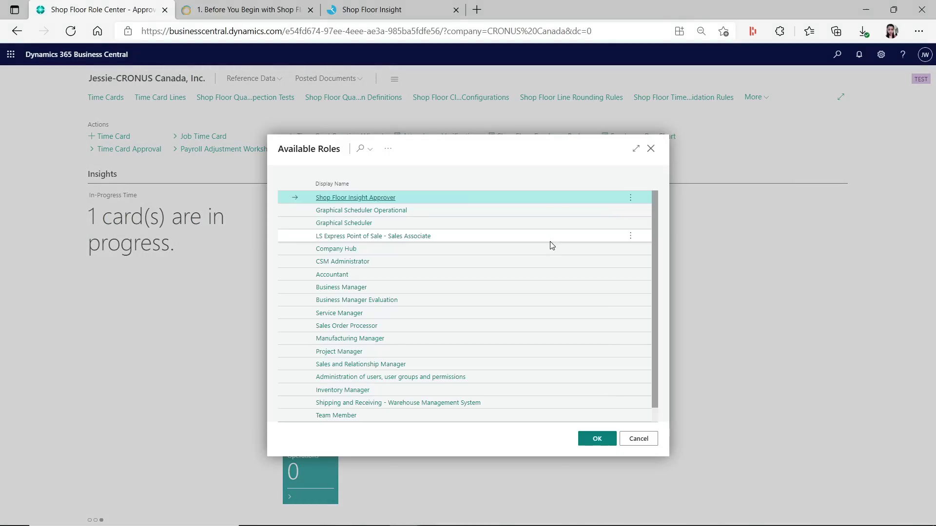
{"action": "left_click", "coordinate": [416, 211]}
{"action": "left_click", "coordinate": [399, 225]}
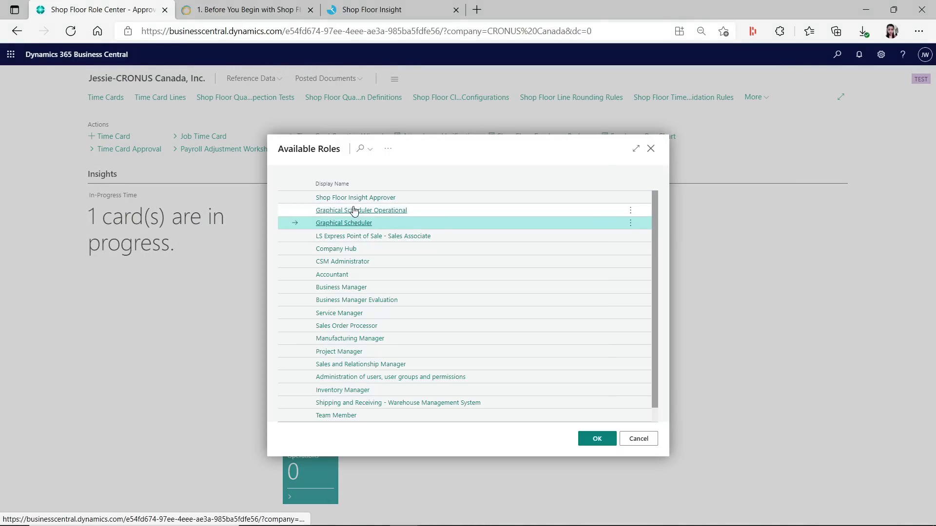
{"action": "left_click", "coordinate": [598, 439]}
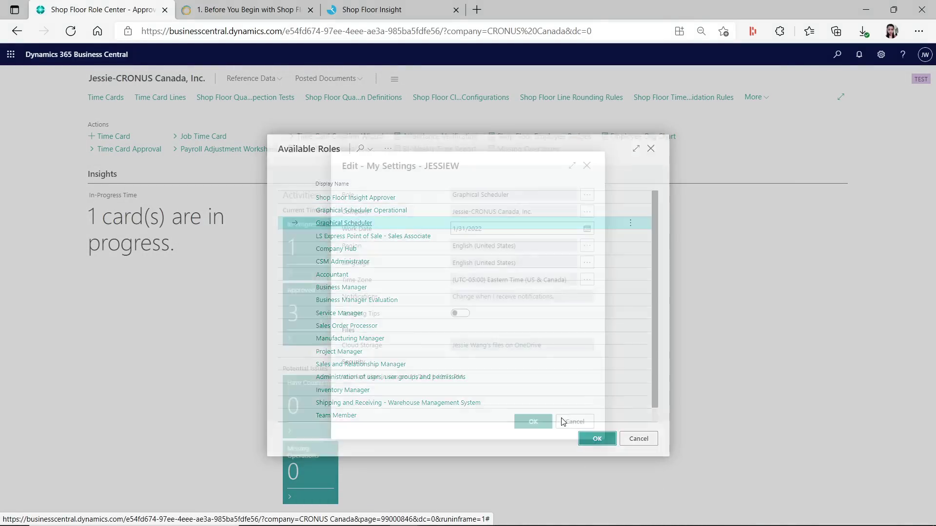
{"action": "left_click", "coordinate": [530, 422]}
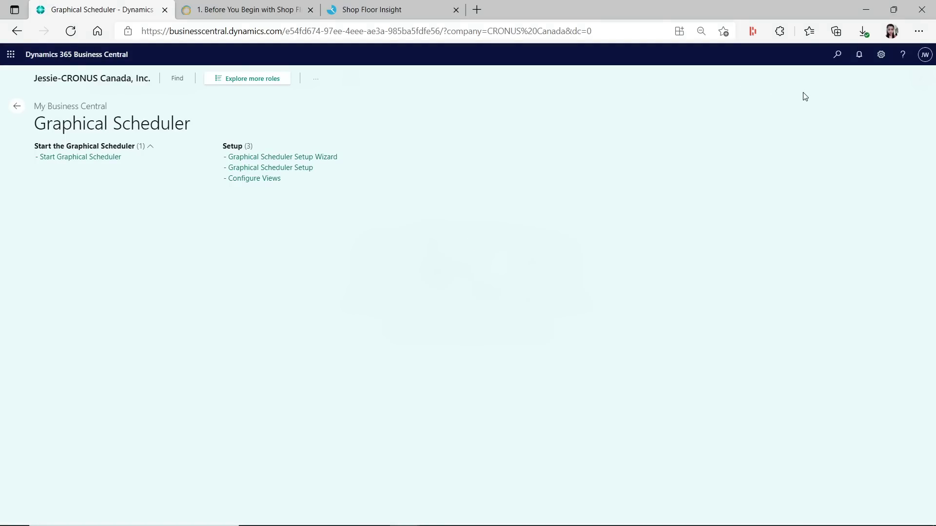
Change the role again, this time to Graphical Scheduler Operational
{"action": "left_click", "coordinate": [880, 54]}
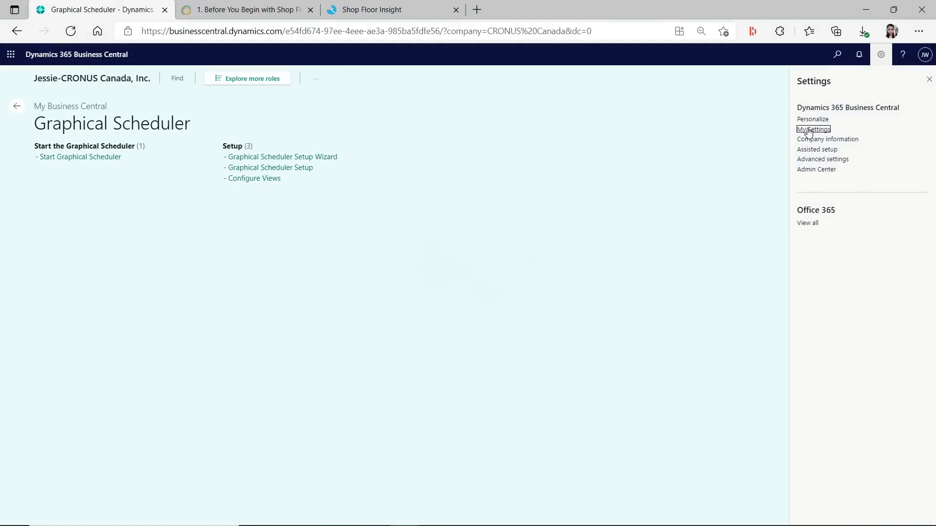
{"action": "left_click", "coordinate": [828, 129]}
{"action": "left_click", "coordinate": [587, 195]}
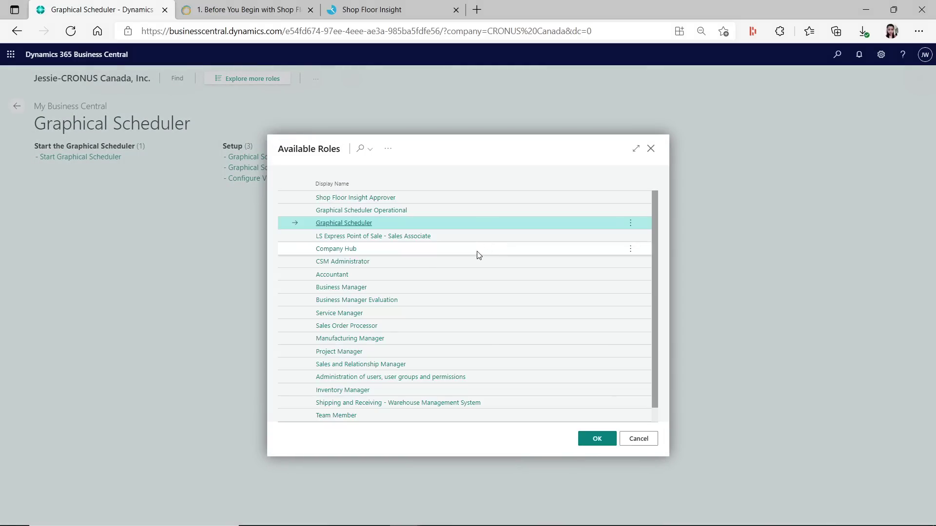
{"action": "left_click", "coordinate": [389, 209]}
{"action": "left_click", "coordinate": [531, 424]}
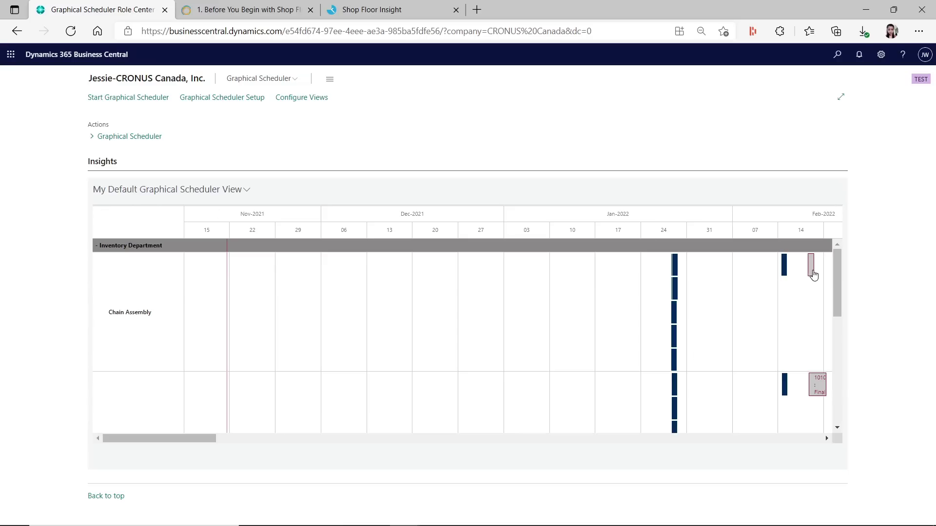
Reschedule Chain Assembly operations: pink to Feb 07 in the top row, dark to Feb 22
{"action": "left_click_drag", "start_coordinate": [810, 273], "coordinate": [738, 292]}
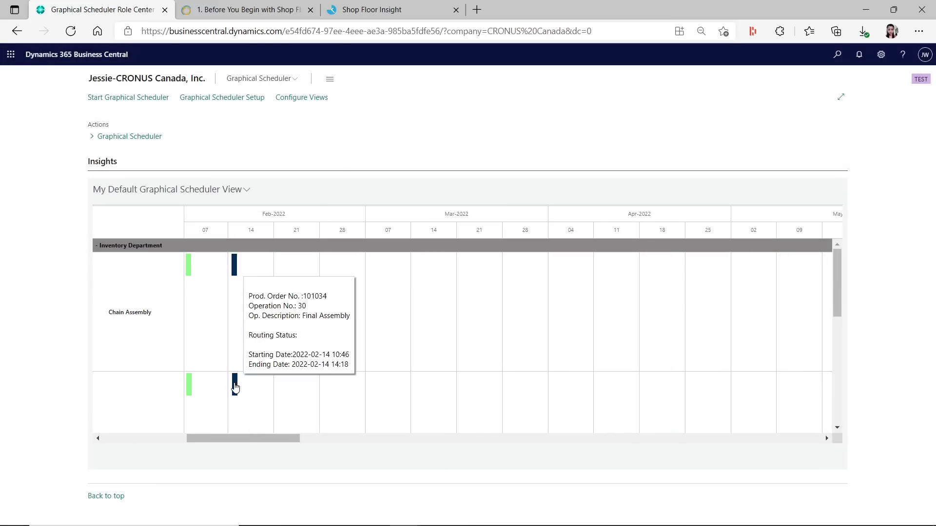
{"action": "left_click_drag", "start_coordinate": [237, 385], "coordinate": [287, 275]}
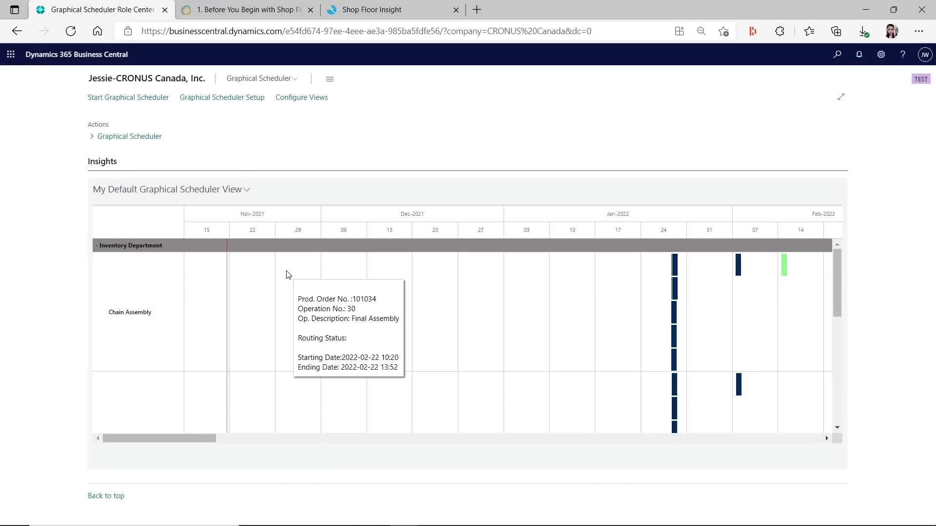
{"action": "left_click_drag", "start_coordinate": [278, 440], "coordinate": [83, 437]}
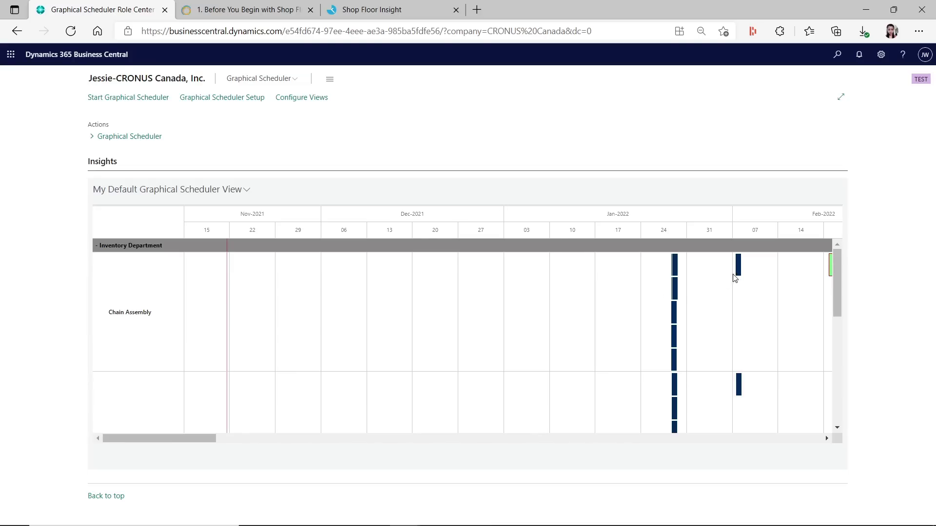
{"action": "mouse_move", "coordinate": [737, 278]}
{"action": "left_click_drag", "start_coordinate": [738, 395], "coordinate": [746, 317]}
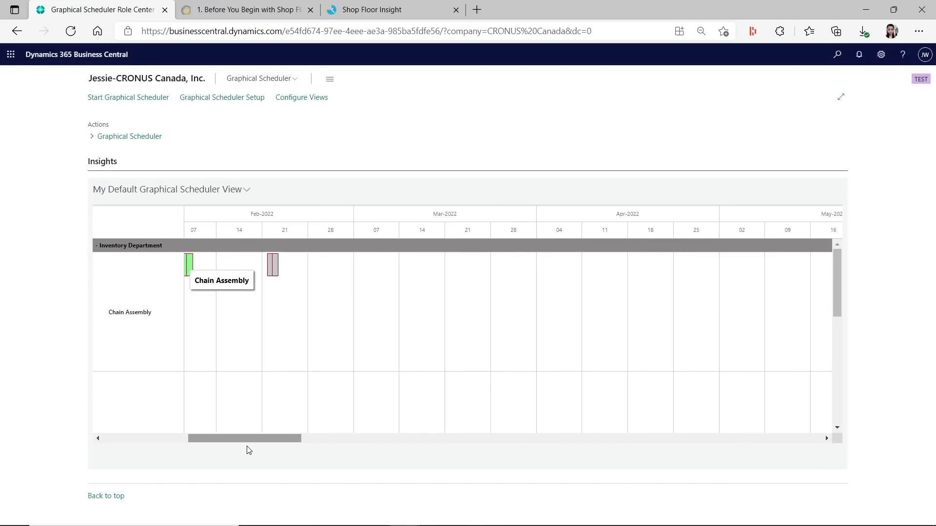
{"action": "left_click_drag", "start_coordinate": [247, 445], "coordinate": [155, 444]}
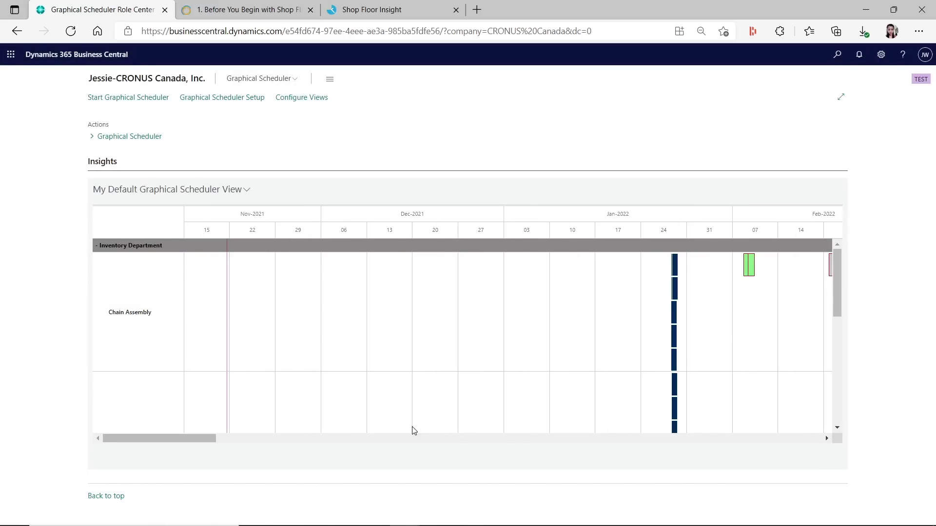